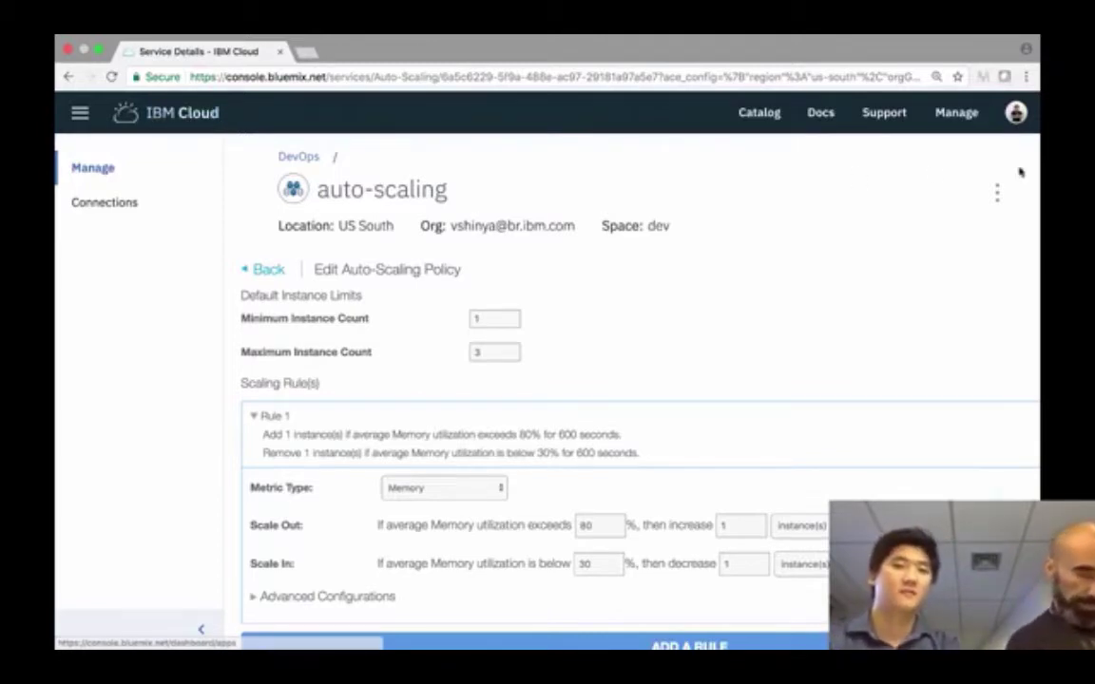
- Open the service Catalog and browse the Infrastructure offerings such as Compute, Storage and Network
{"action": "left_click", "coordinate": [750, 124]}
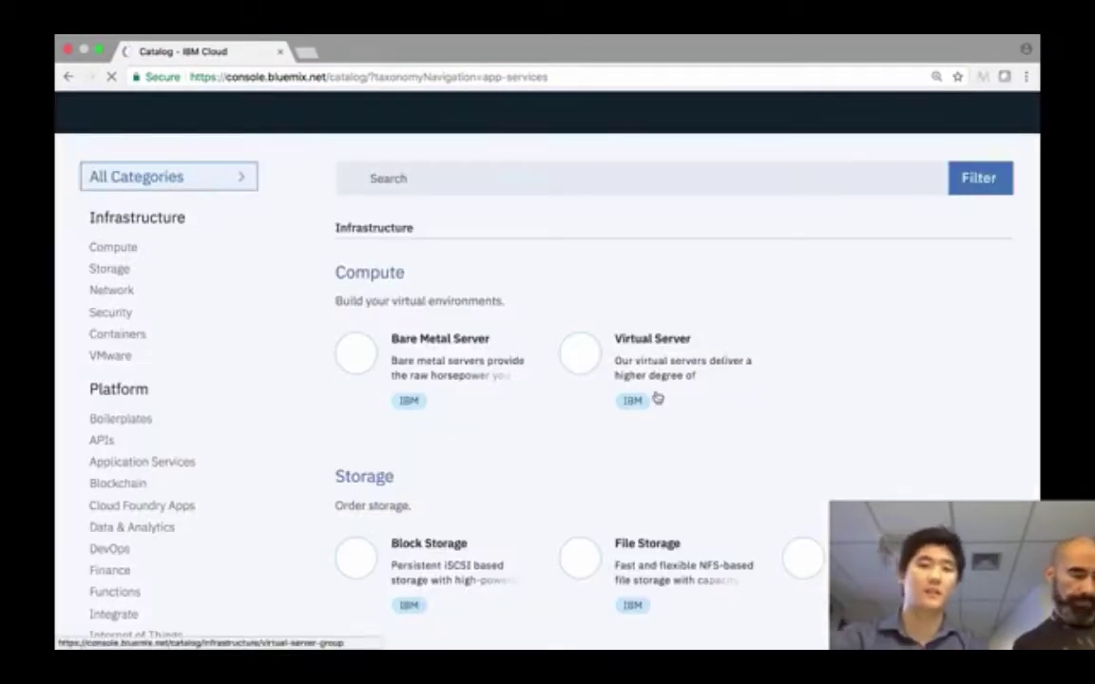
{"action": "scroll", "coordinate": [656, 396], "scroll_direction": "down", "scroll_amount": 1}
{"action": "scroll", "coordinate": [656, 396], "scroll_direction": "down", "scroll_amount": 1}
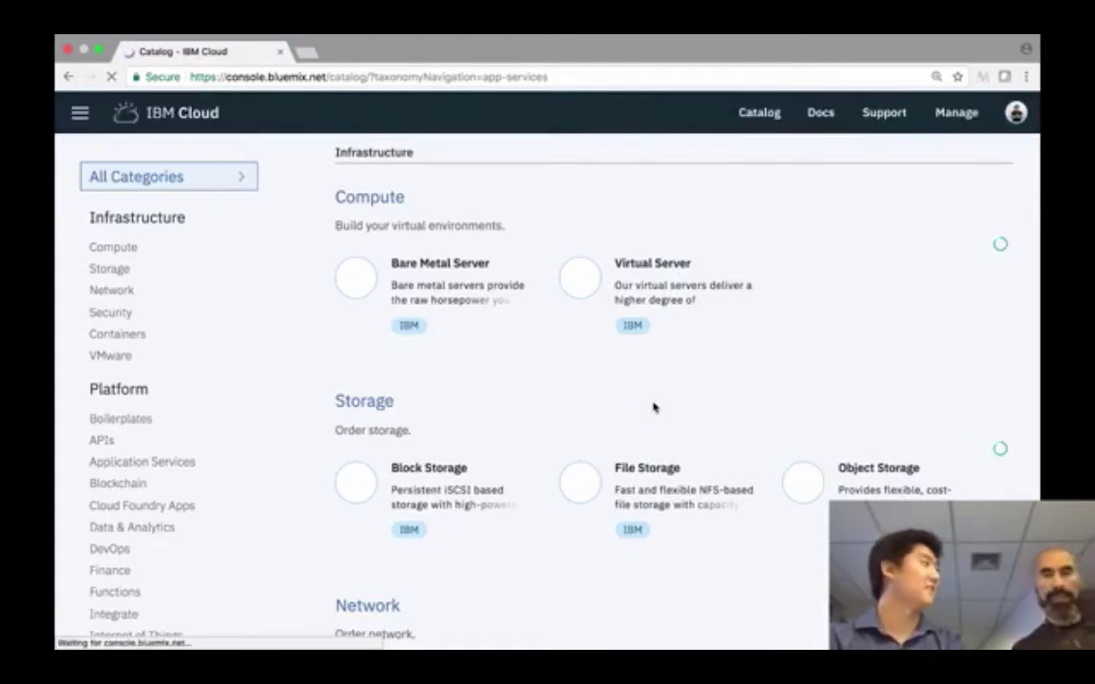
{"action": "scroll", "coordinate": [653, 406], "scroll_direction": "down", "scroll_amount": 1}
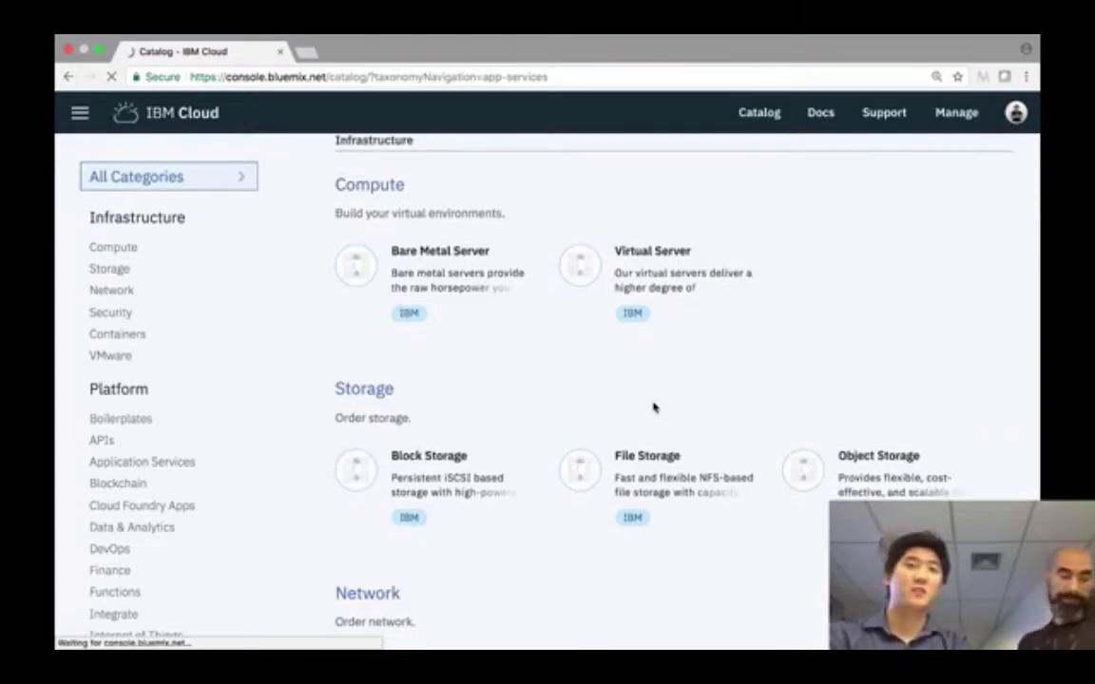
{"action": "scroll", "coordinate": [653, 406], "scroll_direction": "down", "scroll_amount": 1}
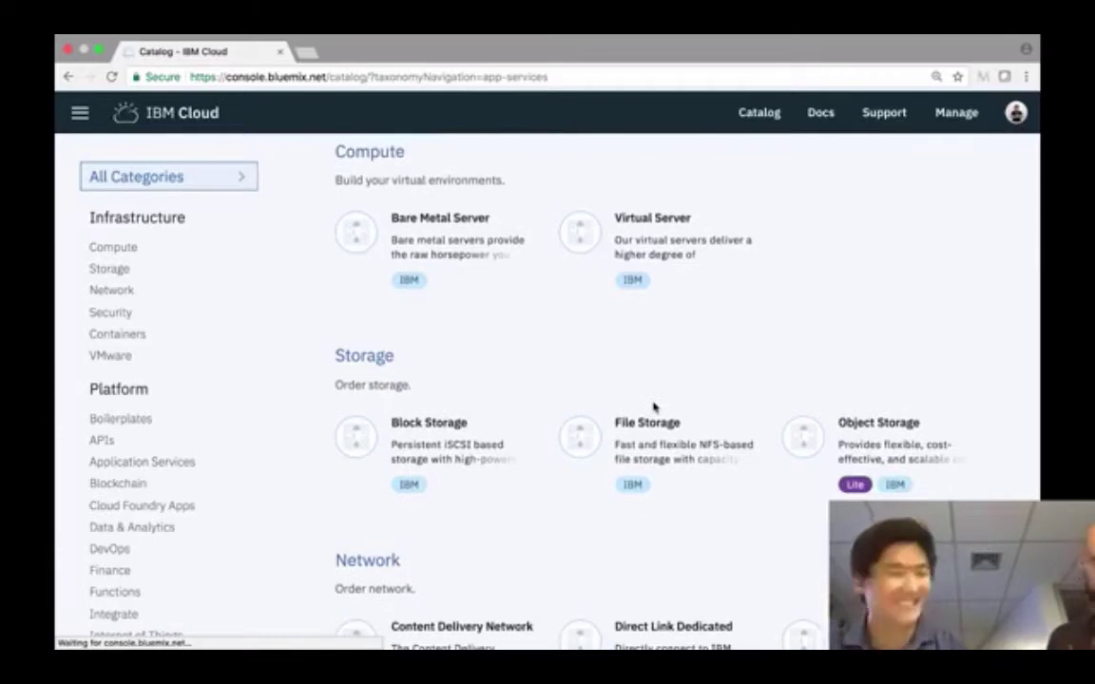
{"action": "scroll", "coordinate": [193, 562], "scroll_direction": "down", "scroll_amount": 2}
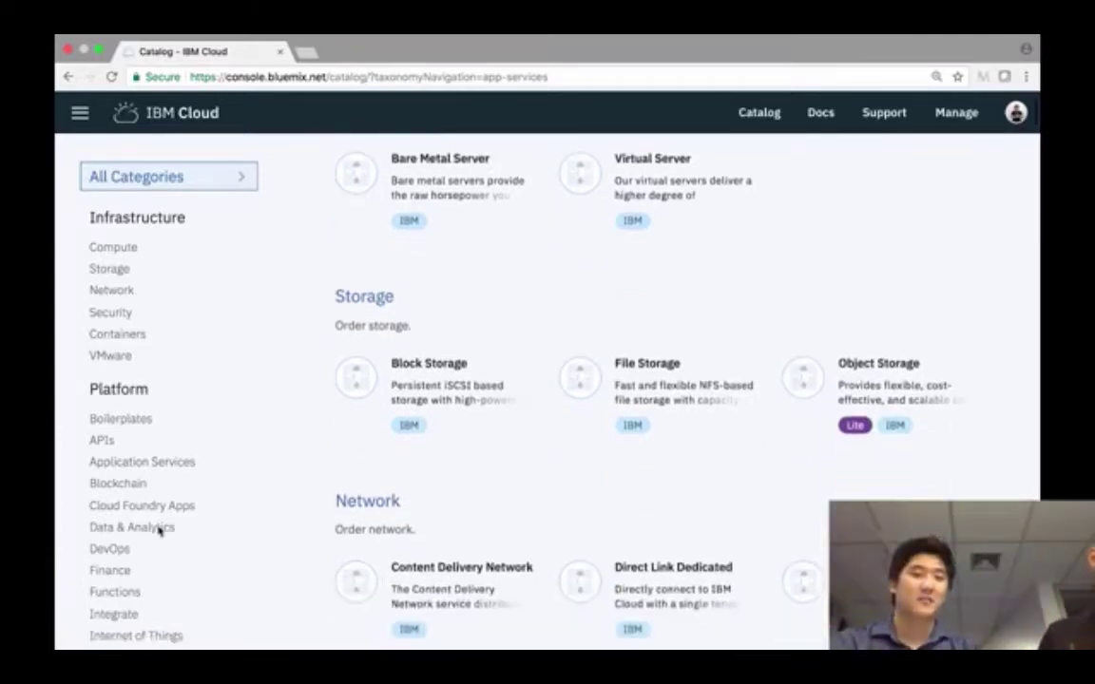
{"action": "scroll", "coordinate": [158, 532], "scroll_direction": "down", "scroll_amount": 1}
- Filter the catalog to the DevOps category and look over services like Continuous Delivery
{"action": "left_click", "coordinate": [111, 549]}
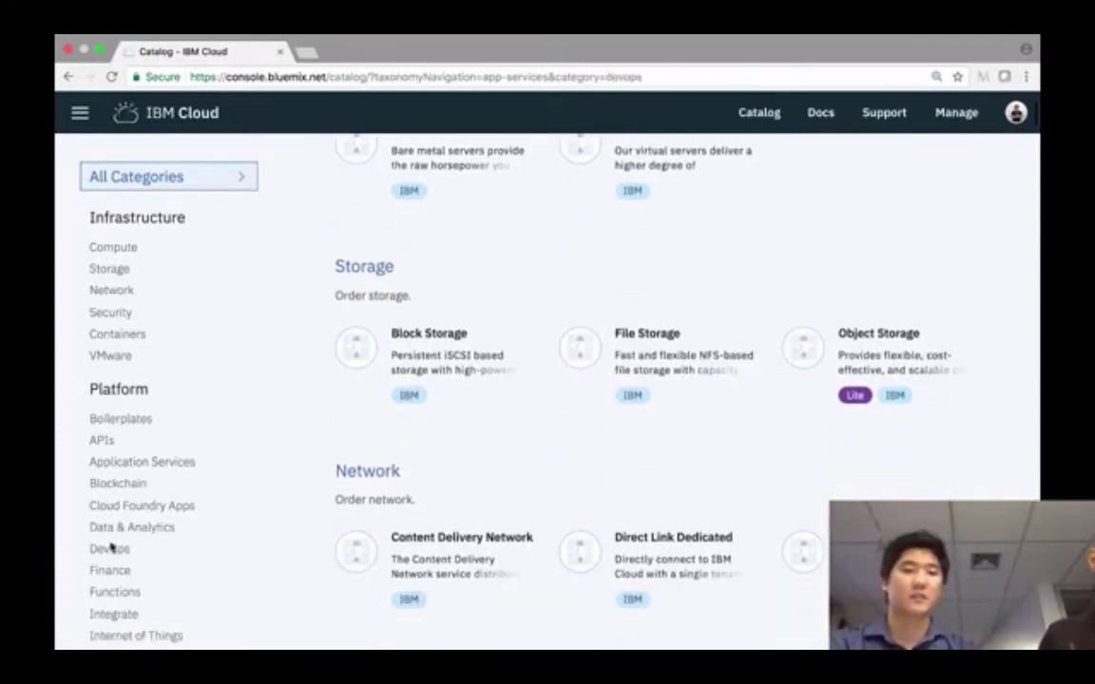
{"action": "scroll", "coordinate": [629, 369], "scroll_direction": "up", "scroll_amount": 4}
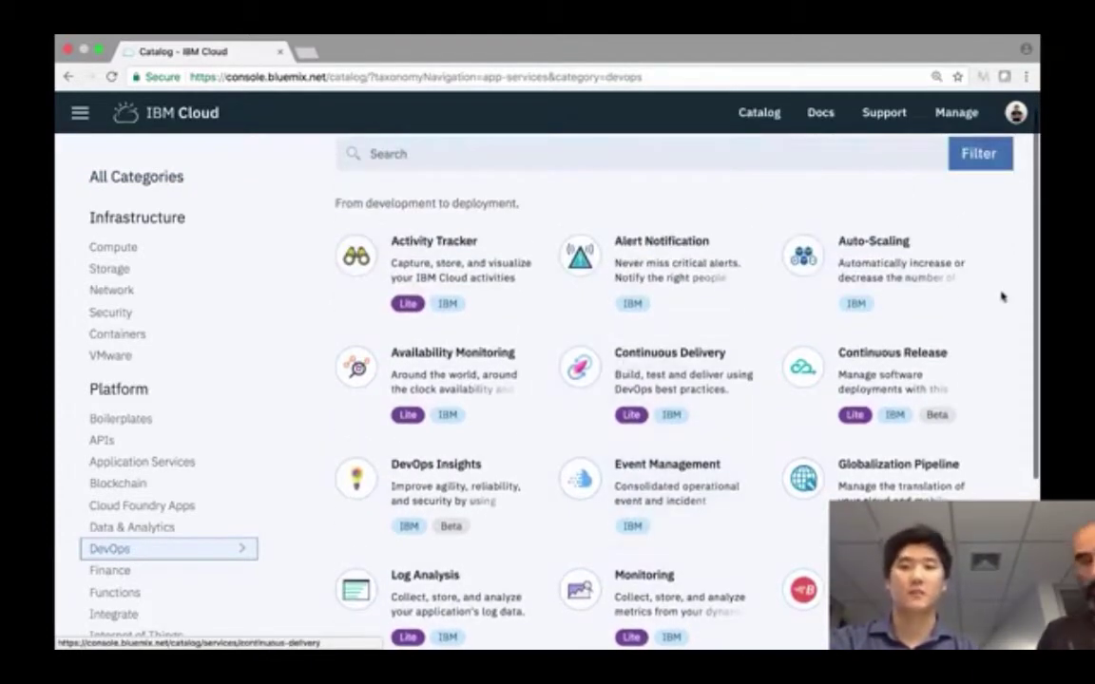
{"action": "scroll", "coordinate": [998, 297], "scroll_direction": "up", "scroll_amount": 1}
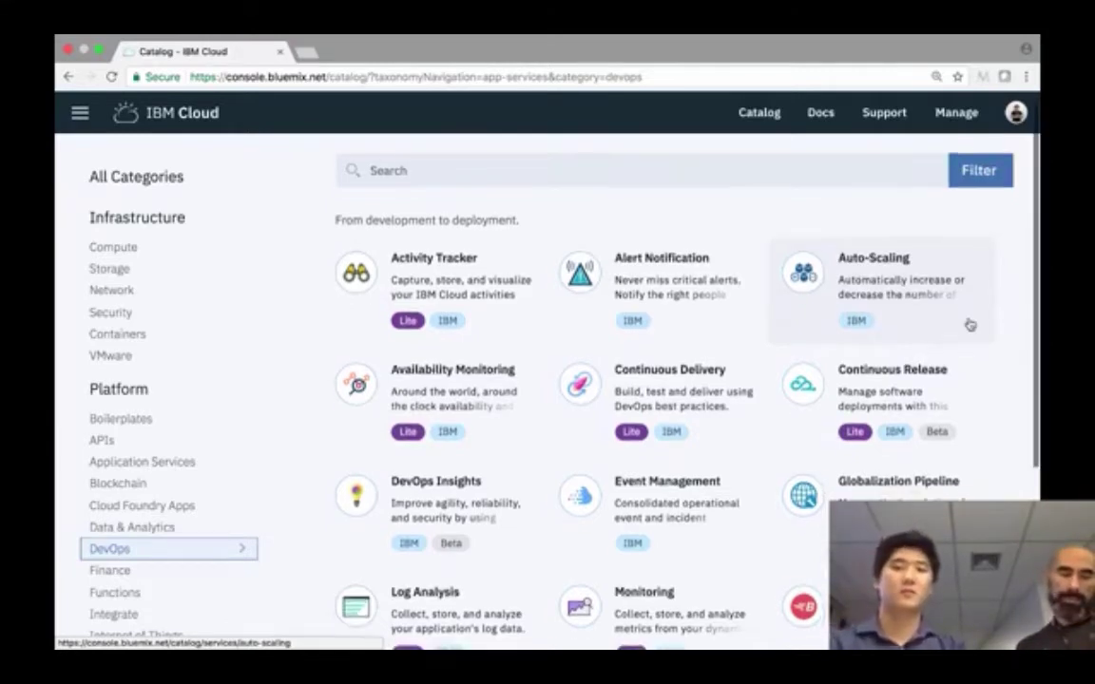
{"action": "scroll", "coordinate": [969, 325], "scroll_direction": "up", "scroll_amount": 1}
{"action": "scroll", "coordinate": [969, 326], "scroll_direction": "down", "scroll_amount": 1}
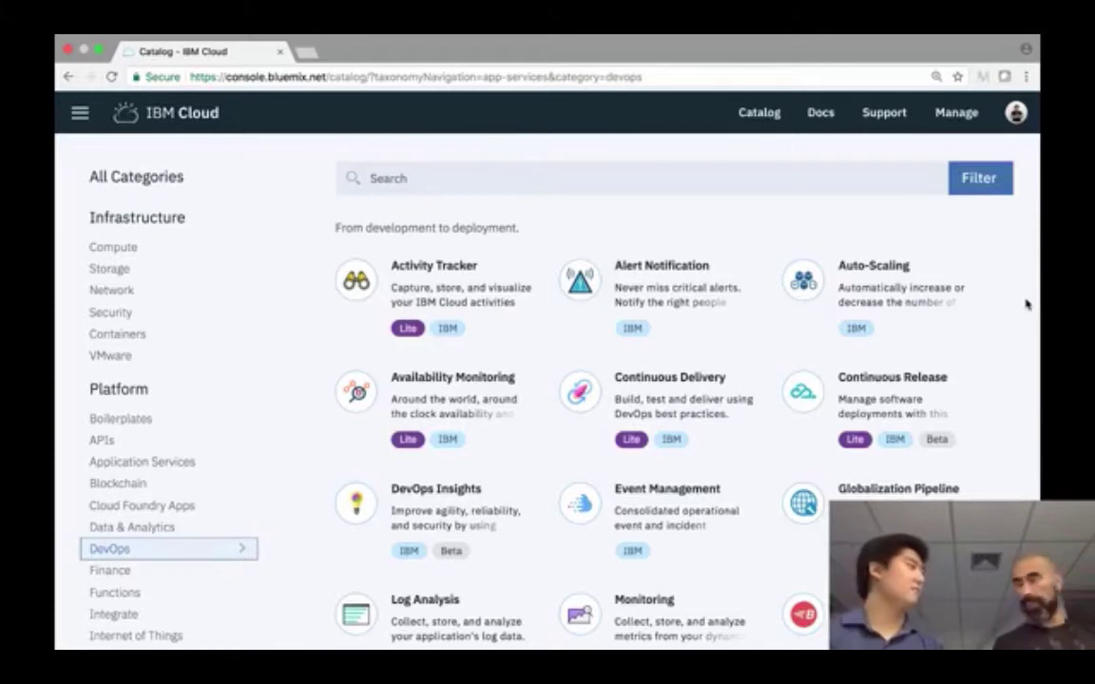
{"action": "scroll", "coordinate": [1026, 303], "scroll_direction": "down", "scroll_amount": 1}
{"action": "scroll", "coordinate": [1027, 303], "scroll_direction": "up", "scroll_amount": 1}
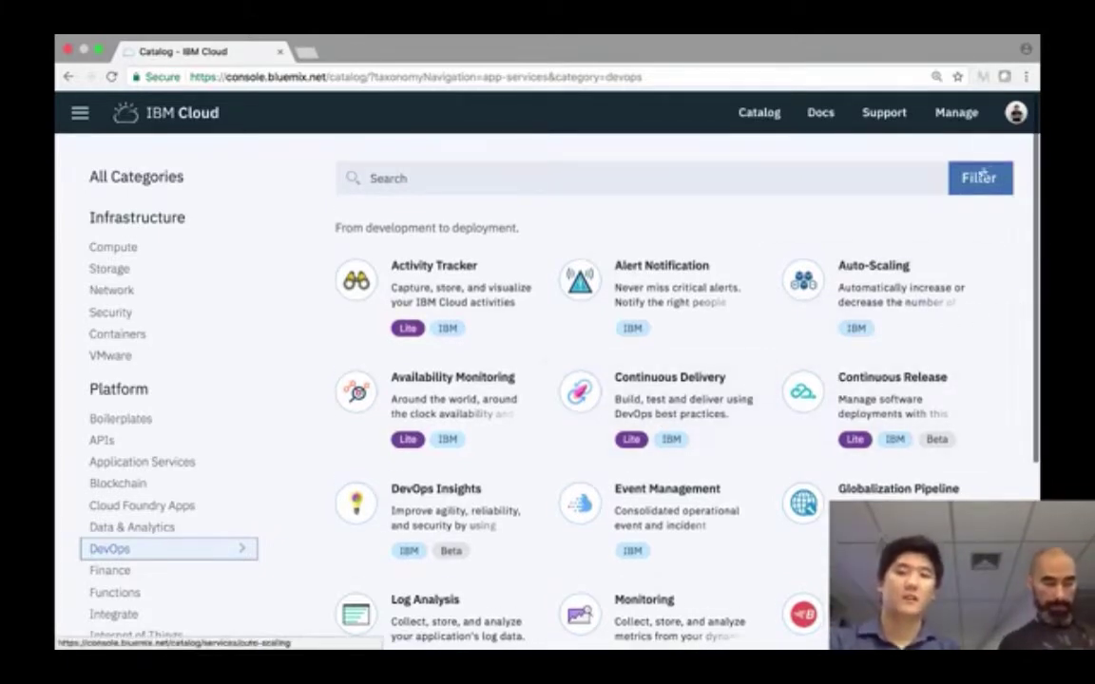
- Review the Auto-Scaling service details and its free Pricing Plan, then swipe back to the catalog
{"action": "left_click", "coordinate": [915, 289]}
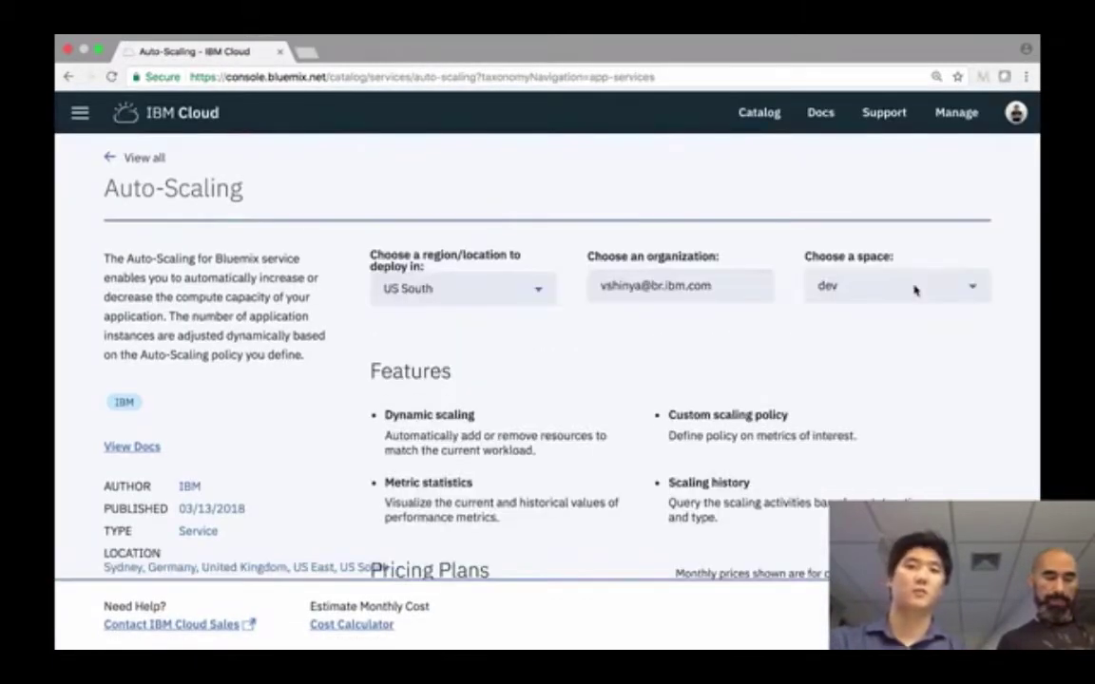
{"action": "scroll", "coordinate": [914, 290], "scroll_direction": "down", "scroll_amount": 1}
{"action": "scroll", "coordinate": [908, 302], "scroll_direction": "up", "scroll_amount": 1}
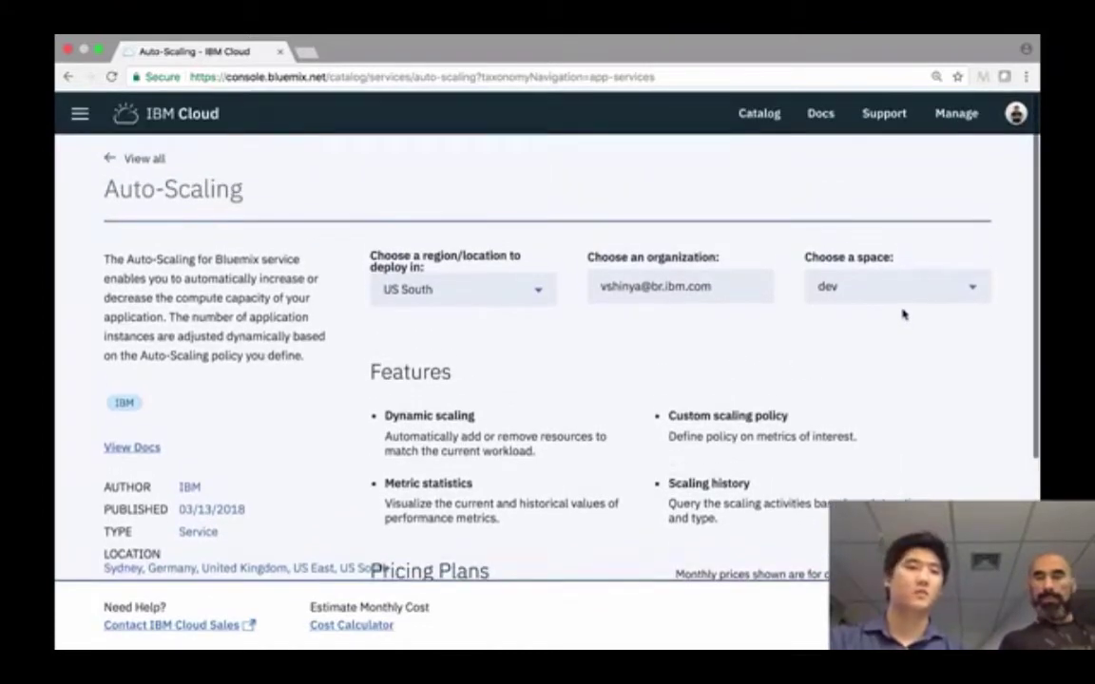
{"action": "scroll", "coordinate": [895, 330], "scroll_direction": "down", "scroll_amount": 1}
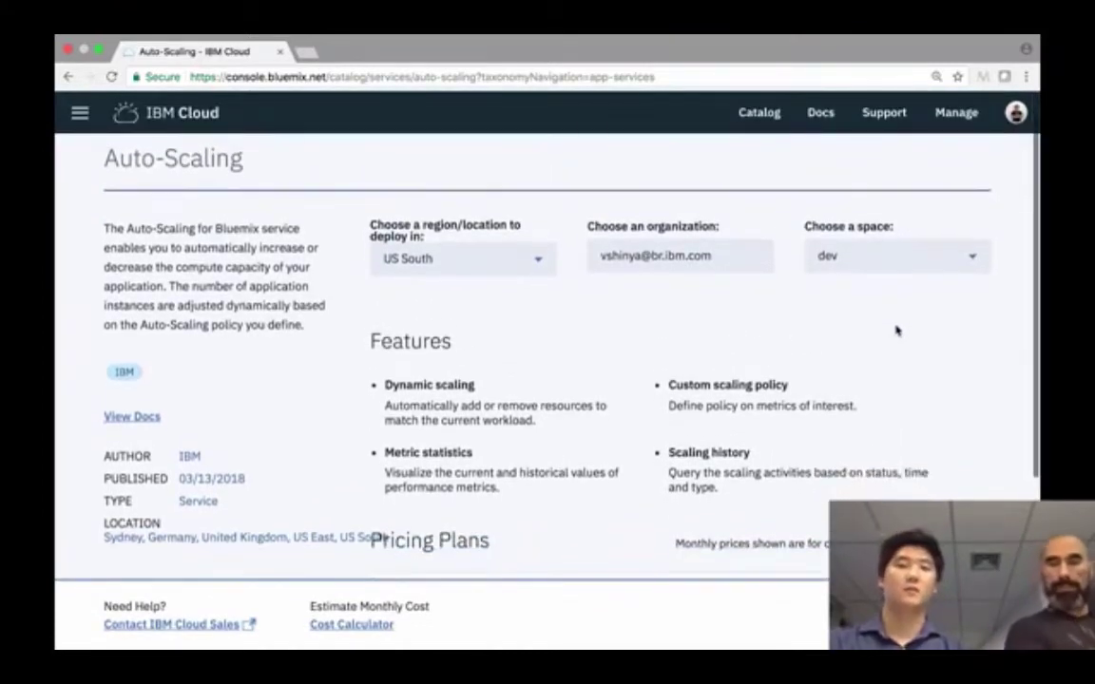
{"action": "scroll", "coordinate": [896, 330], "scroll_direction": "down", "scroll_amount": 4}
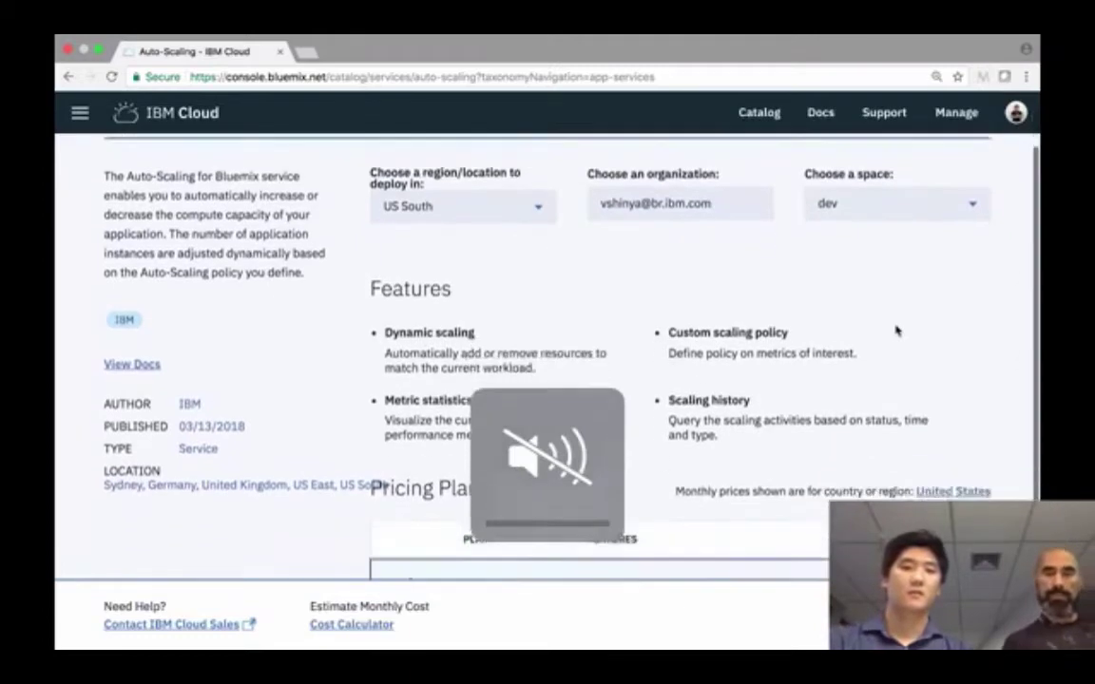
{"action": "scroll", "coordinate": [896, 330], "scroll_direction": "down", "scroll_amount": 1}
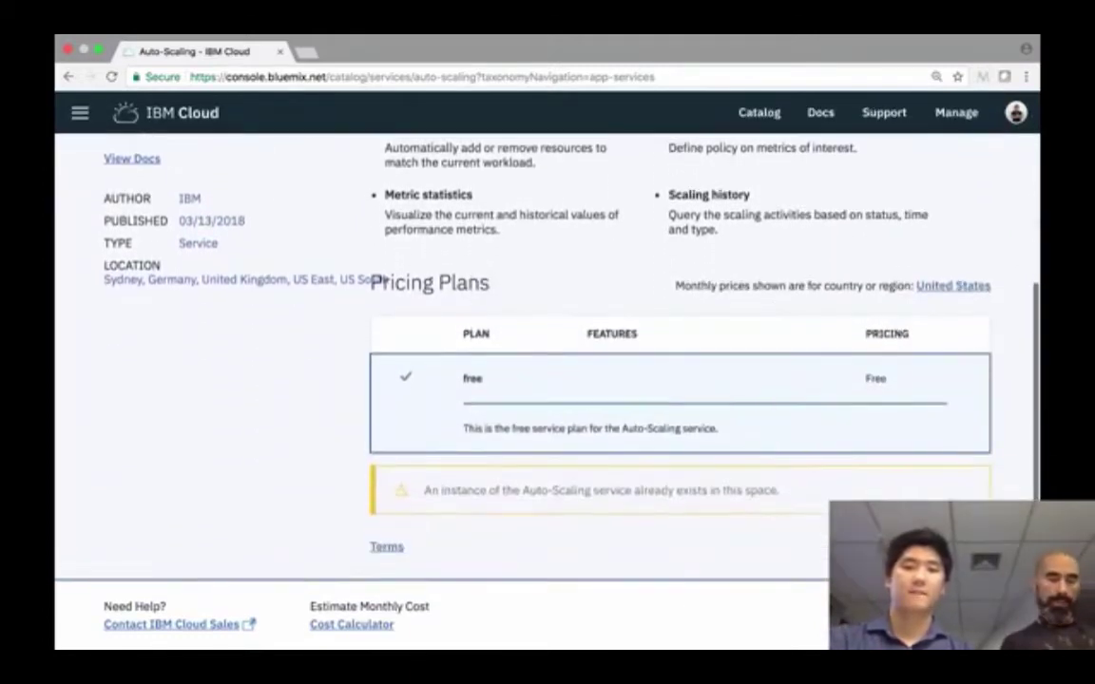
{"action": "scroll", "coordinate": [865, 380], "scroll_direction": "up", "scroll_amount": 1}
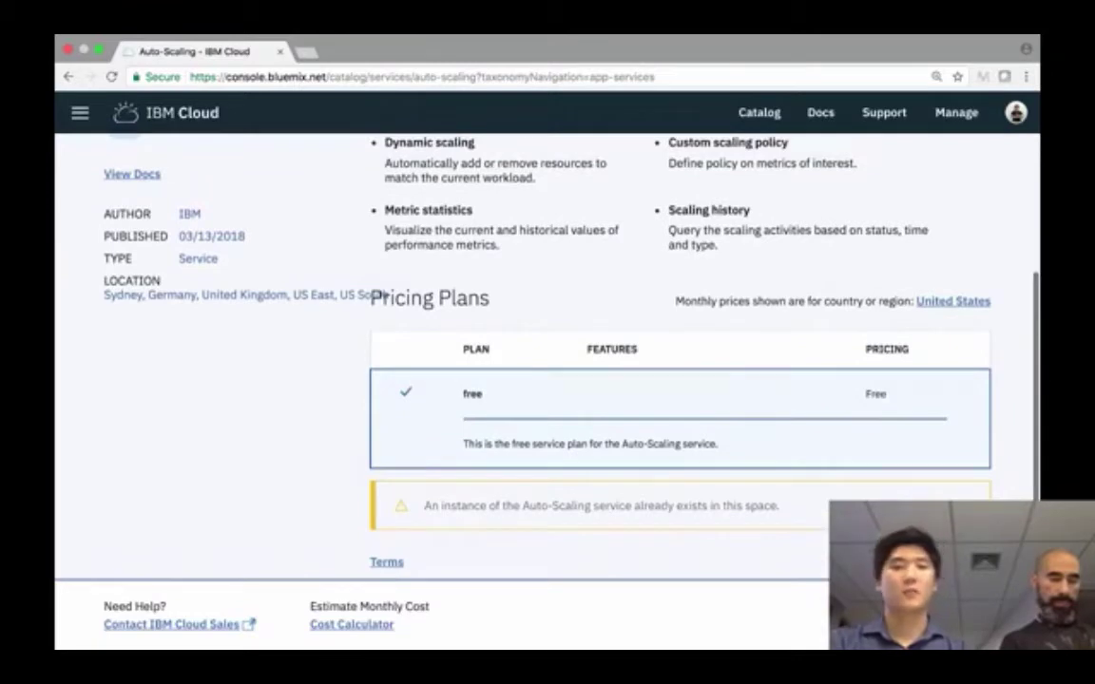
{"action": "scroll", "coordinate": [806, 386], "scroll_direction": "up", "scroll_amount": 5}
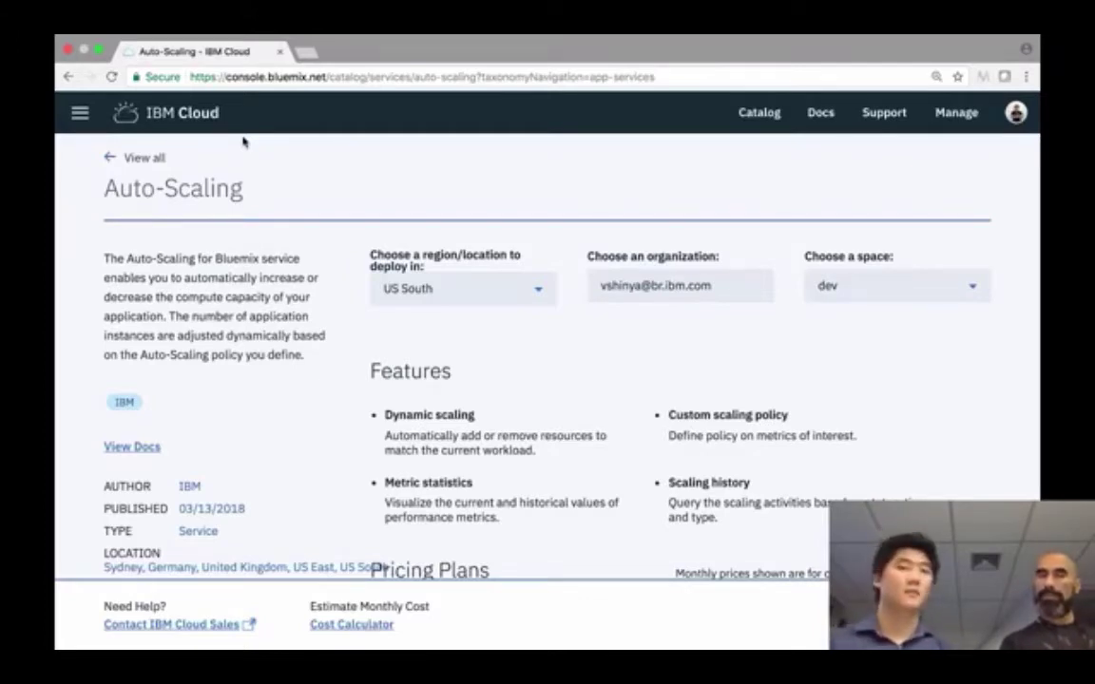
{"action": "scroll", "coordinate": [460, 298], "scroll_direction": "left", "scroll_amount": 5}
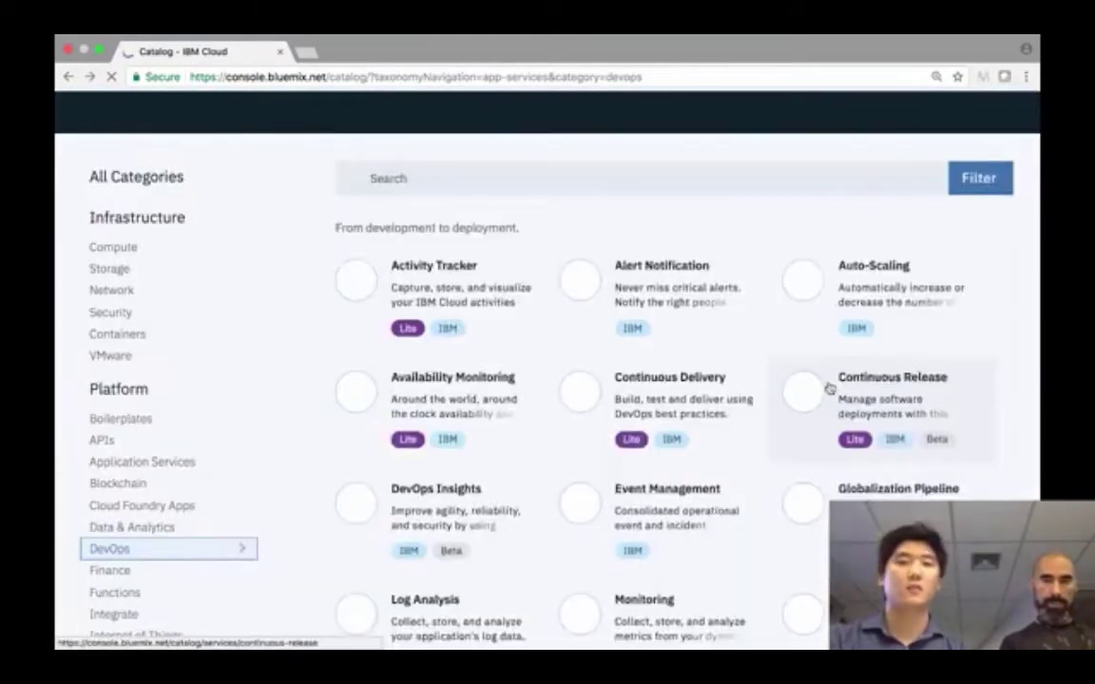
- Go from the DevOps catalog to the Dashboard listing coffee-shop and nodejs-devops-demo apps
{"action": "scroll", "coordinate": [720, 409], "scroll_direction": "down", "scroll_amount": 1}
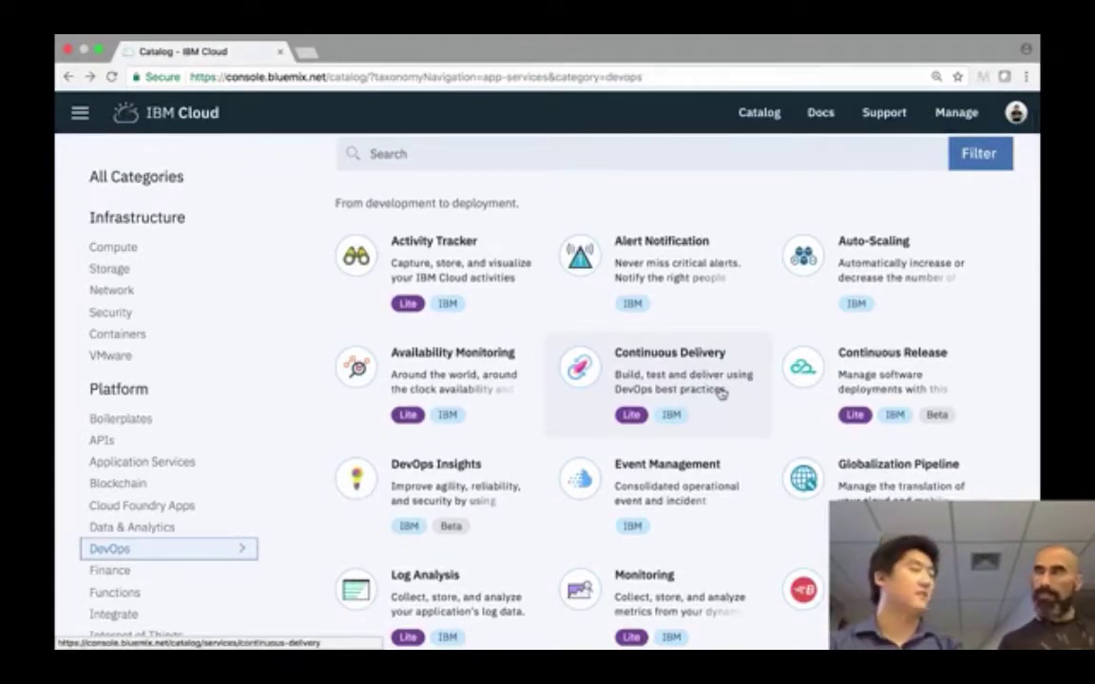
{"action": "scroll", "coordinate": [718, 392], "scroll_direction": "up", "scroll_amount": 1}
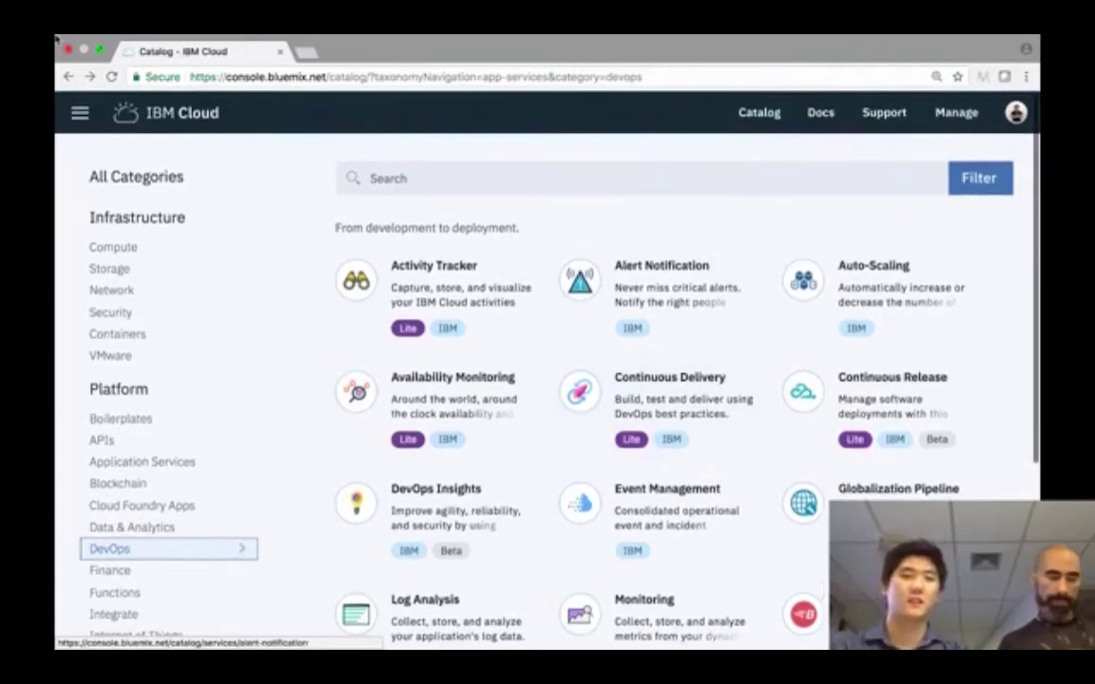
{"action": "left_click", "coordinate": [189, 124]}
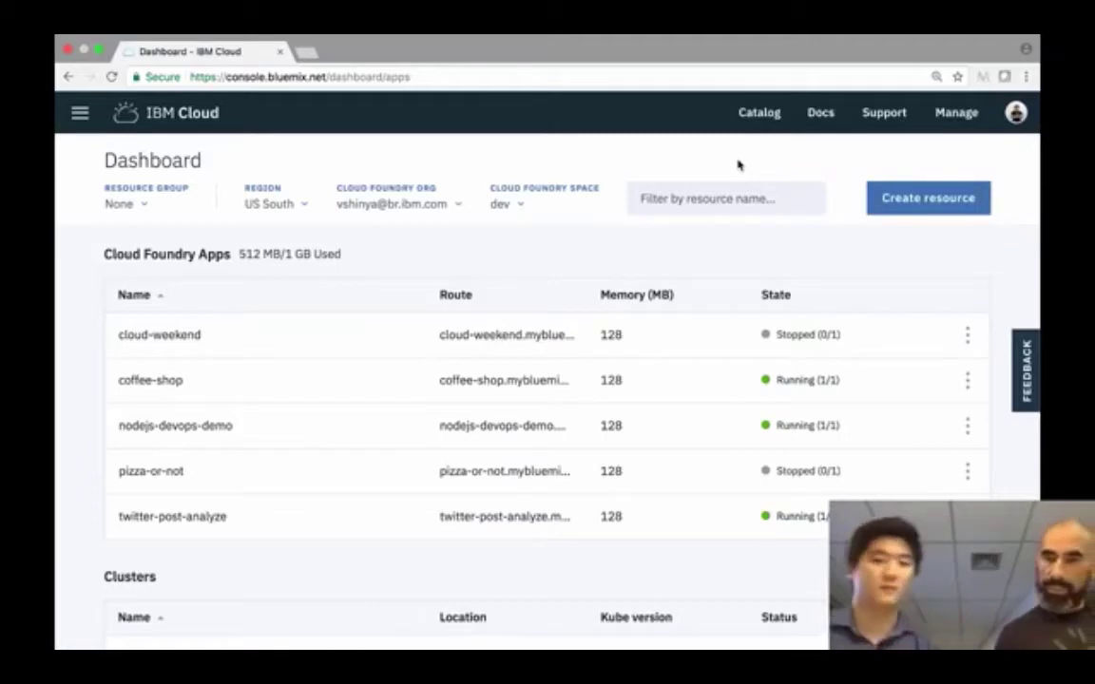
- Bring OBS Studio to the front via Mission Control and switch the stream to the Laptop scene
{"action": "key", "text": "ctrl+Up"}
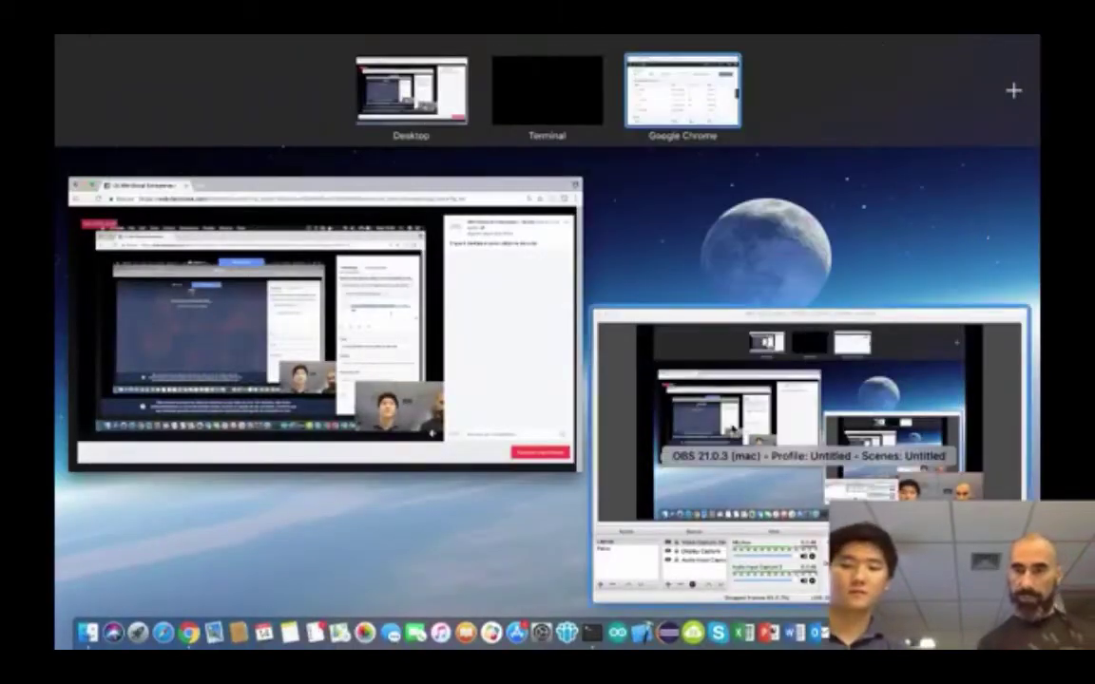
{"action": "left_click", "coordinate": [731, 434]}
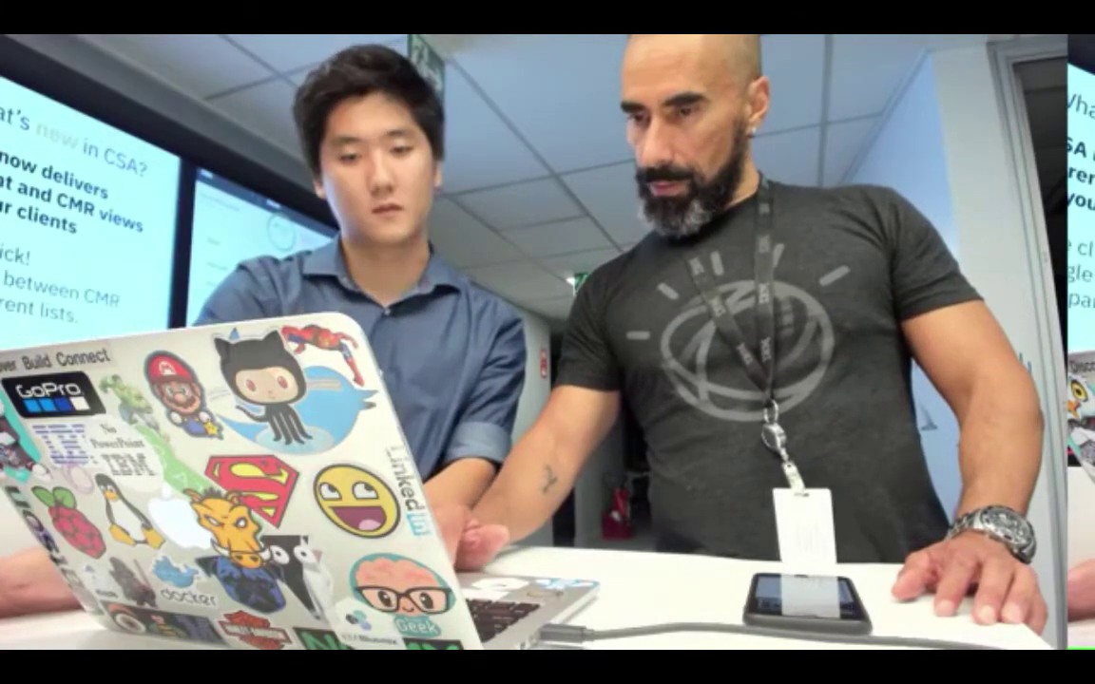
{"action": "left_click", "coordinate": [219, 497]}
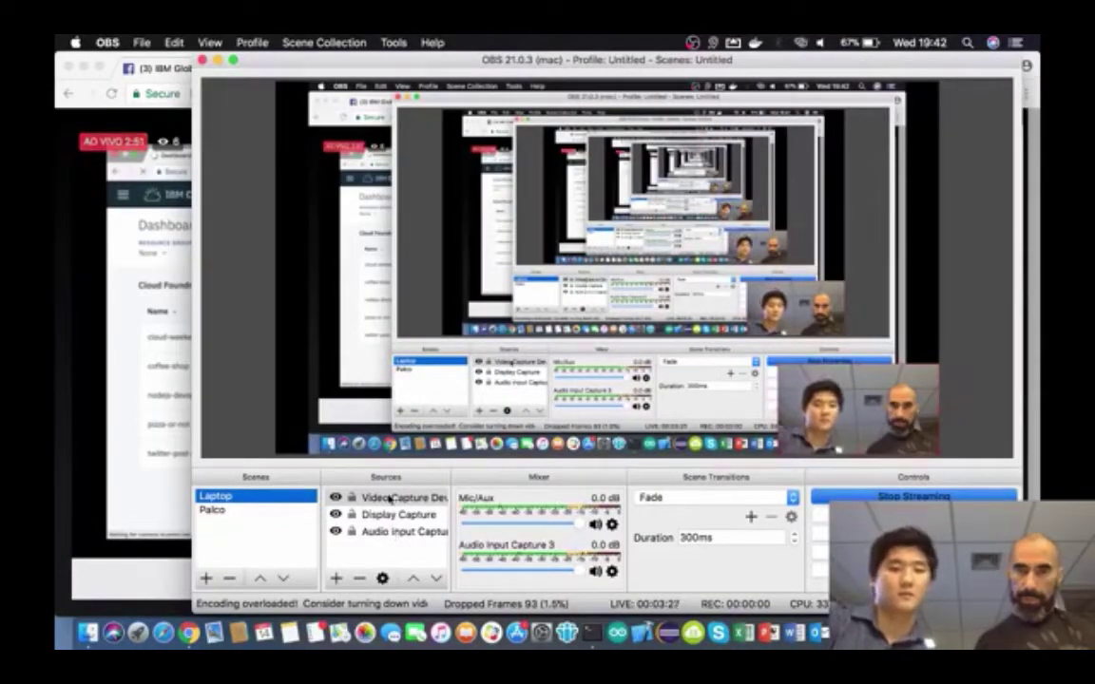
- Check camera and audio source settings, lower Mic/Aux to -23.3 dB, then move to the Terminal space
{"action": "double_click", "coordinate": [387, 497]}
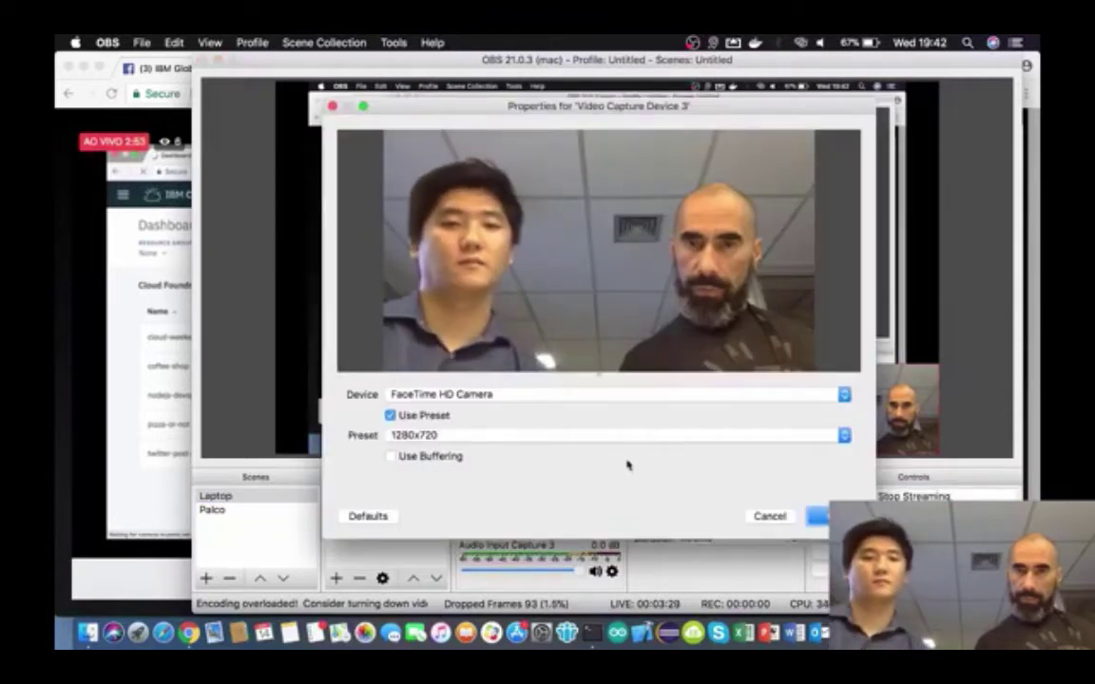
{"action": "left_click", "coordinate": [770, 516]}
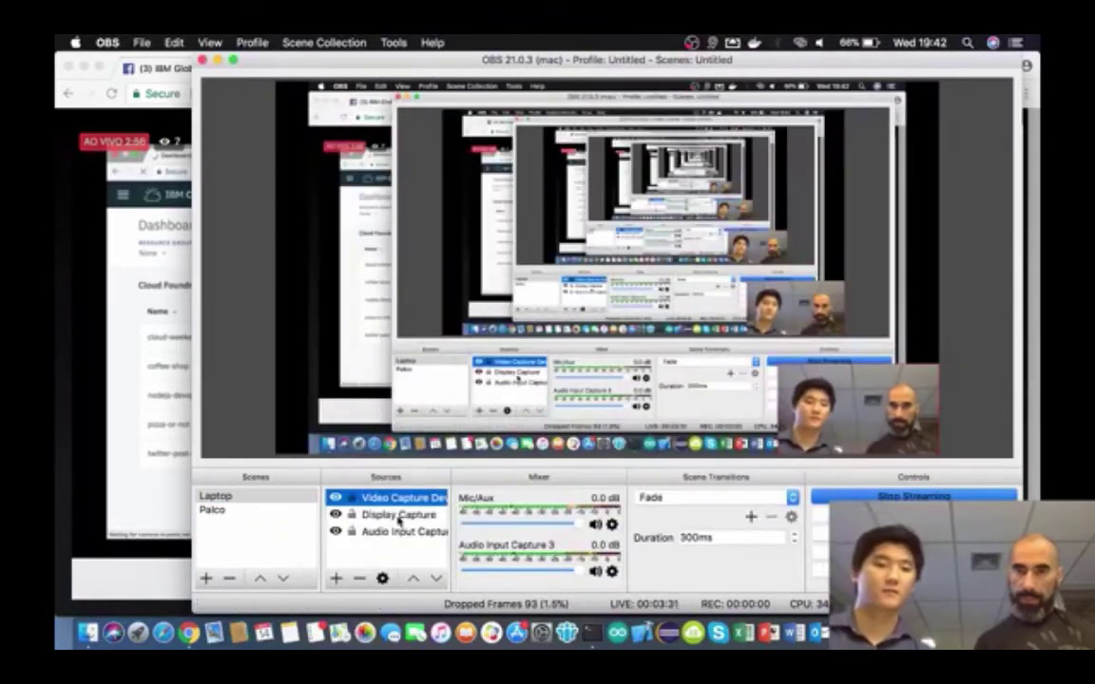
{"action": "double_click", "coordinate": [399, 531]}
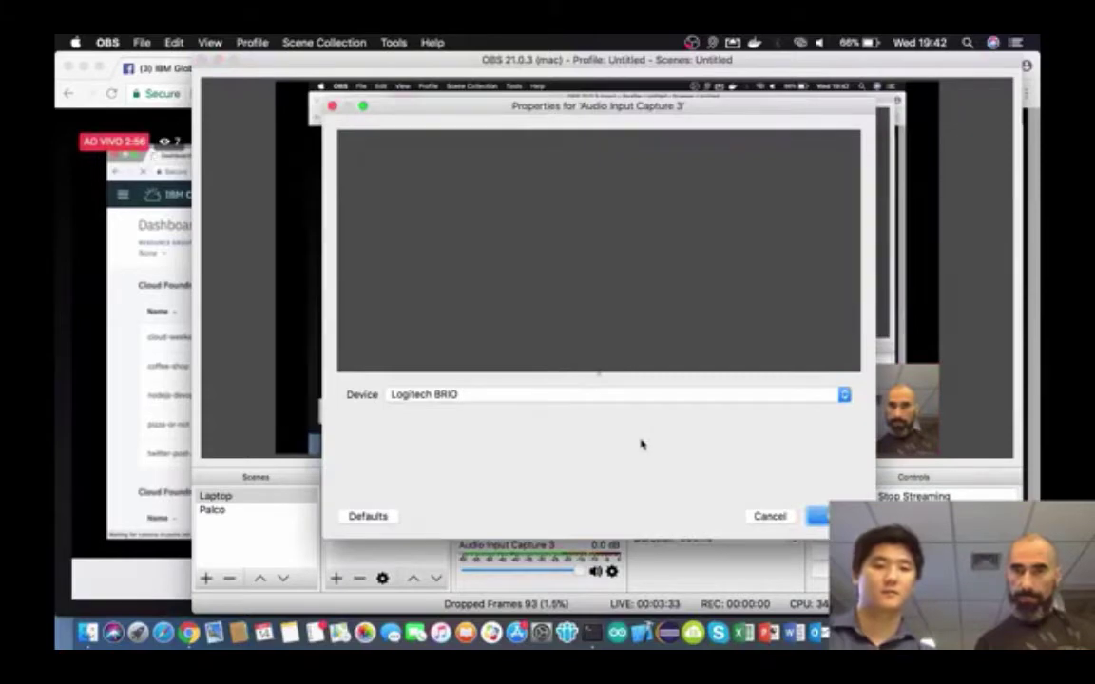
{"action": "key", "text": "Return"}
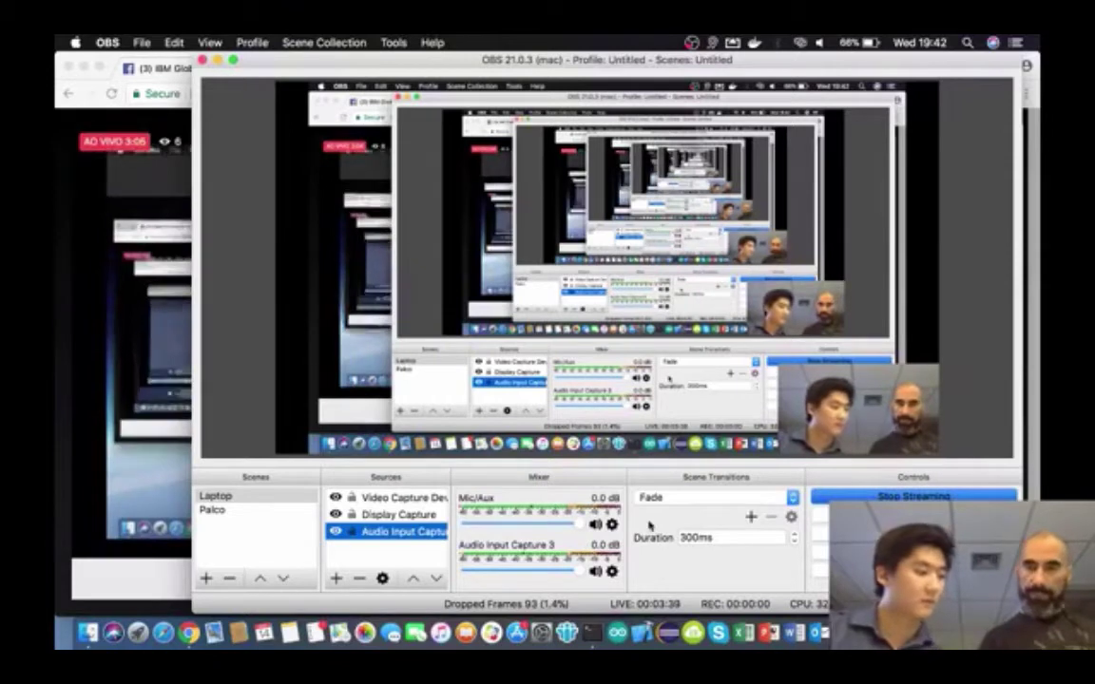
{"action": "left_click_drag", "start_coordinate": [569, 522], "coordinate": [461, 522]}
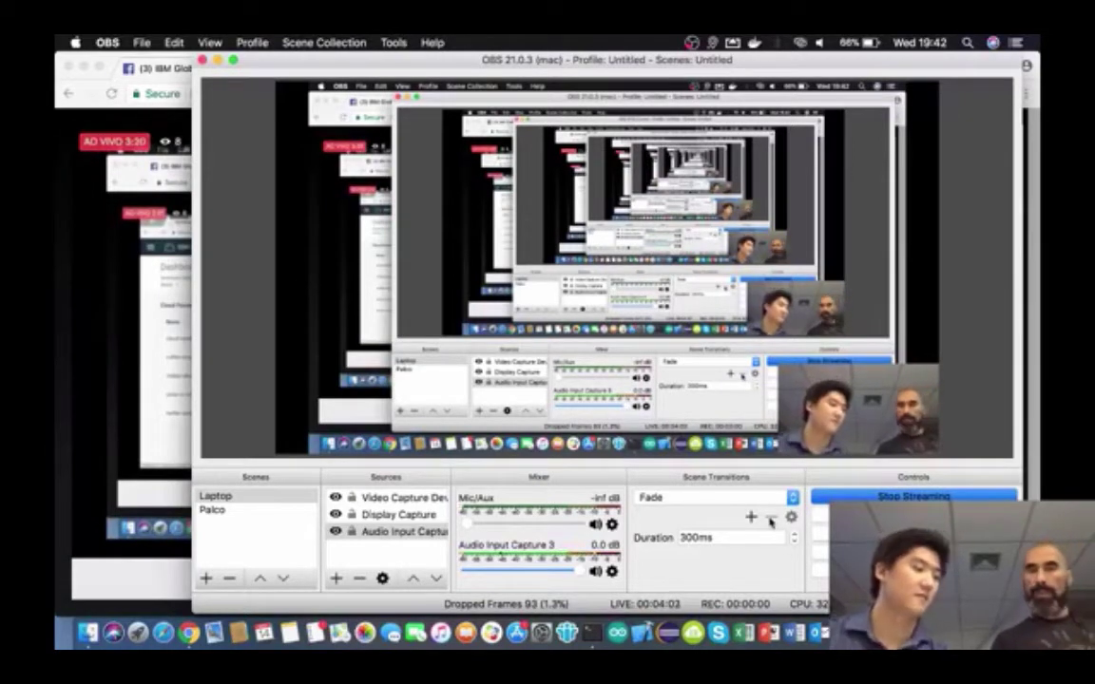
{"action": "key", "text": "ctrl+Right"}
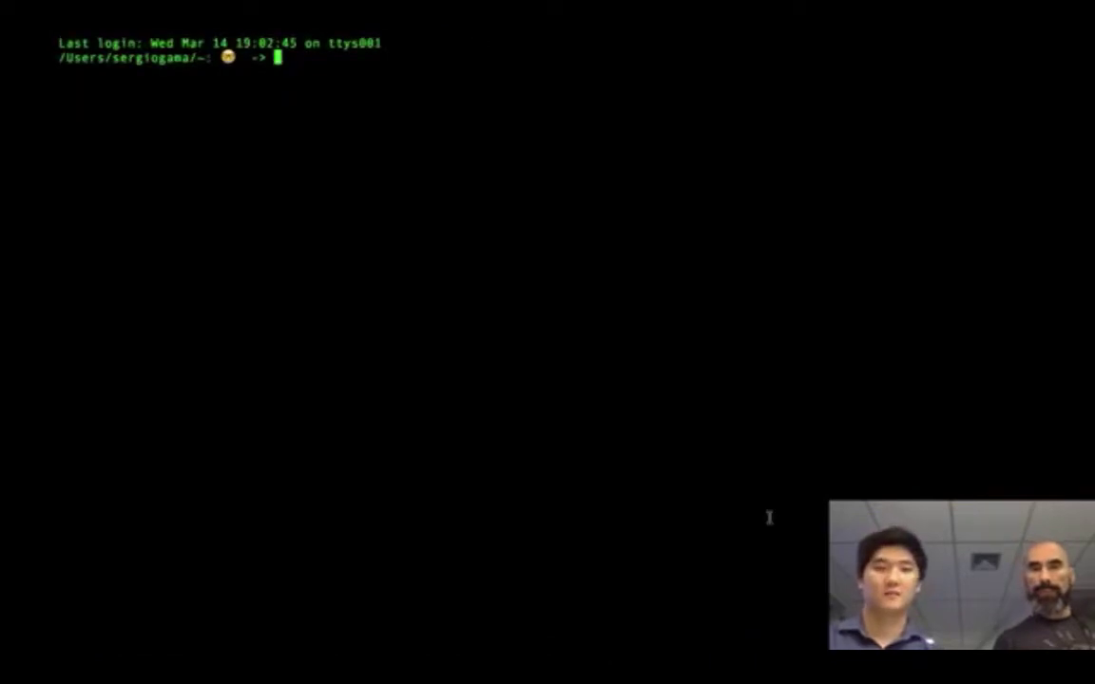
- Switch from Terminal to the browser space showing the IBM Cloud Dashboard
{"action": "key", "text": "ctrl+Right"}
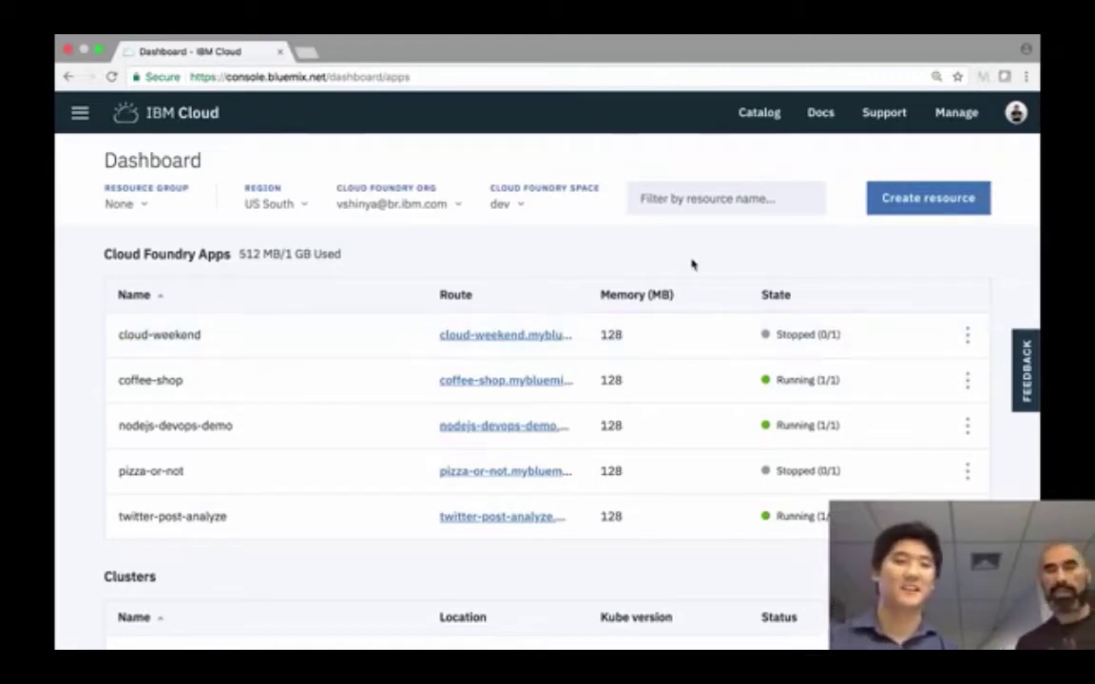
- Start creating a resource and search the catalog for 'sdk'
{"action": "left_click", "coordinate": [962, 200]}
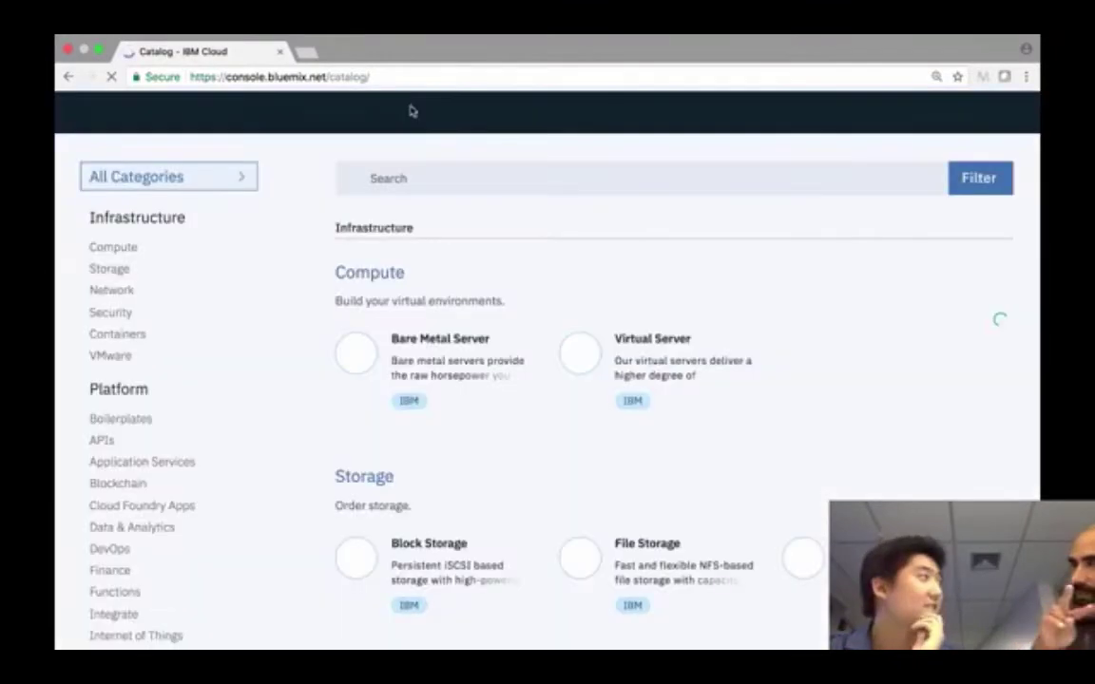
{"action": "left_click", "coordinate": [430, 176]}
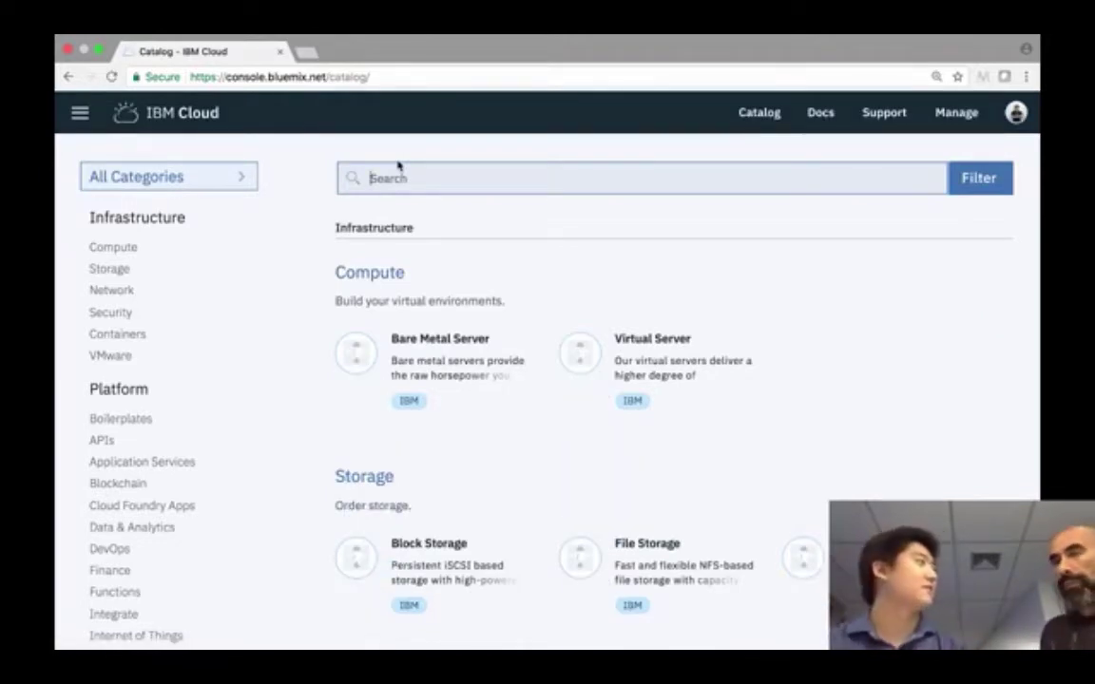
{"action": "left_click", "coordinate": [400, 171]}
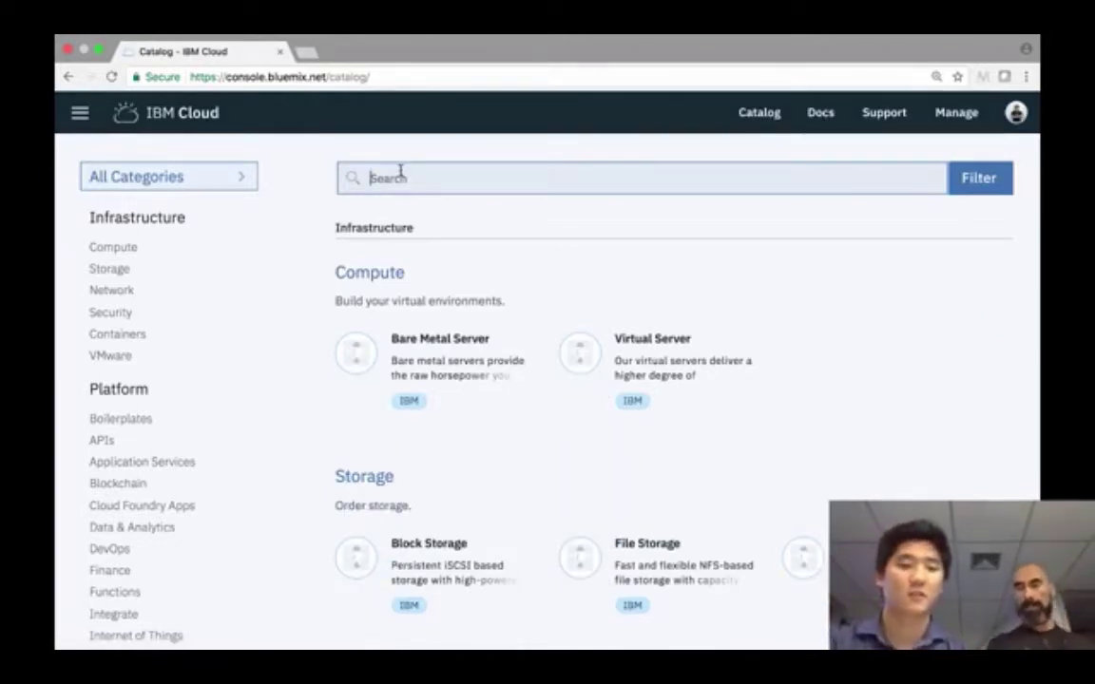
{"action": "type", "text": "sds"}
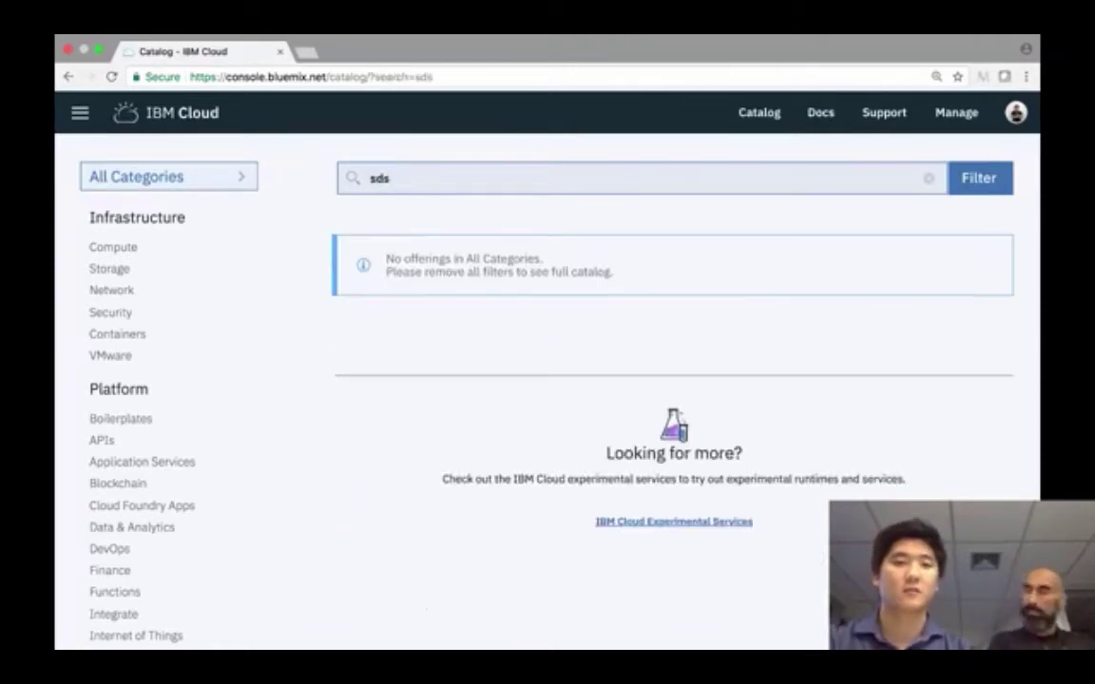
{"action": "key", "text": "BackSpace"}
{"action": "type", "text": "k"}
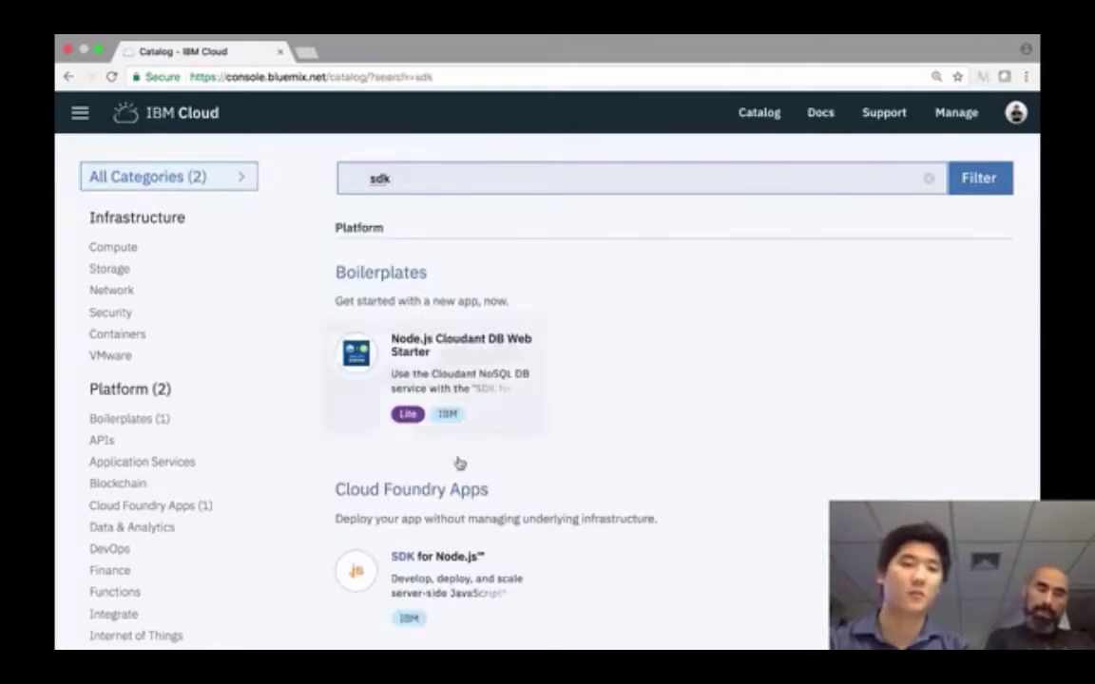
{"action": "scroll", "coordinate": [501, 589], "scroll_direction": "down", "scroll_amount": 1}
- Create an SDK for Node.js Cloud Foundry app named 'devops-quartatech'
{"action": "left_click", "coordinate": [494, 510]}
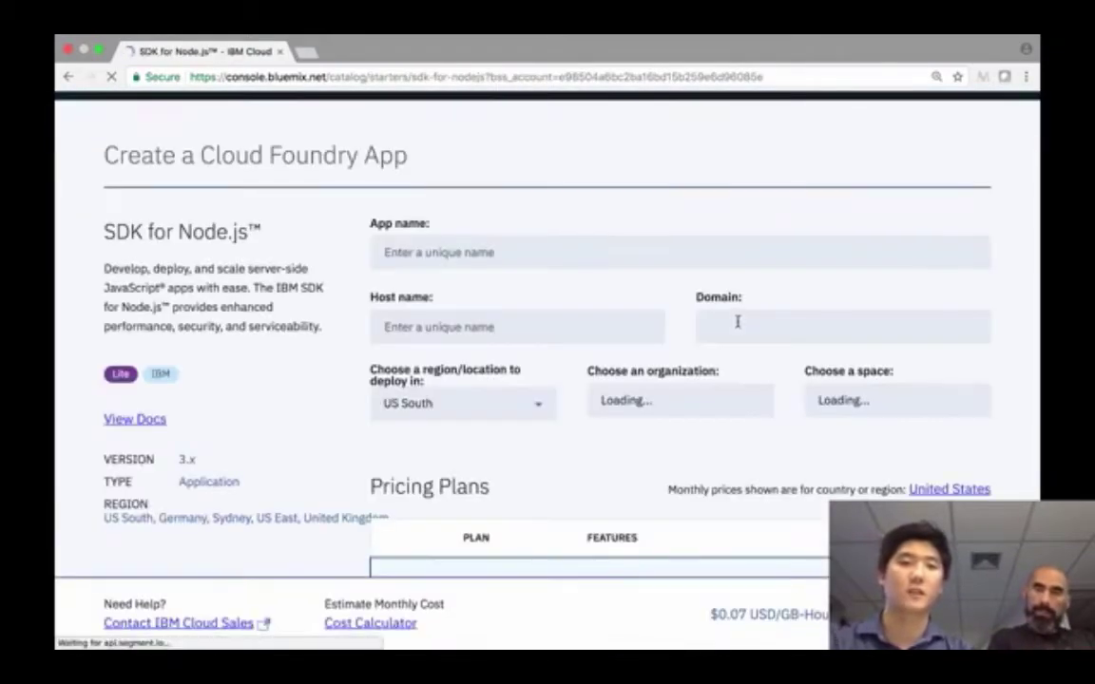
{"action": "scroll", "coordinate": [1029, 312], "scroll_direction": "down", "scroll_amount": 1}
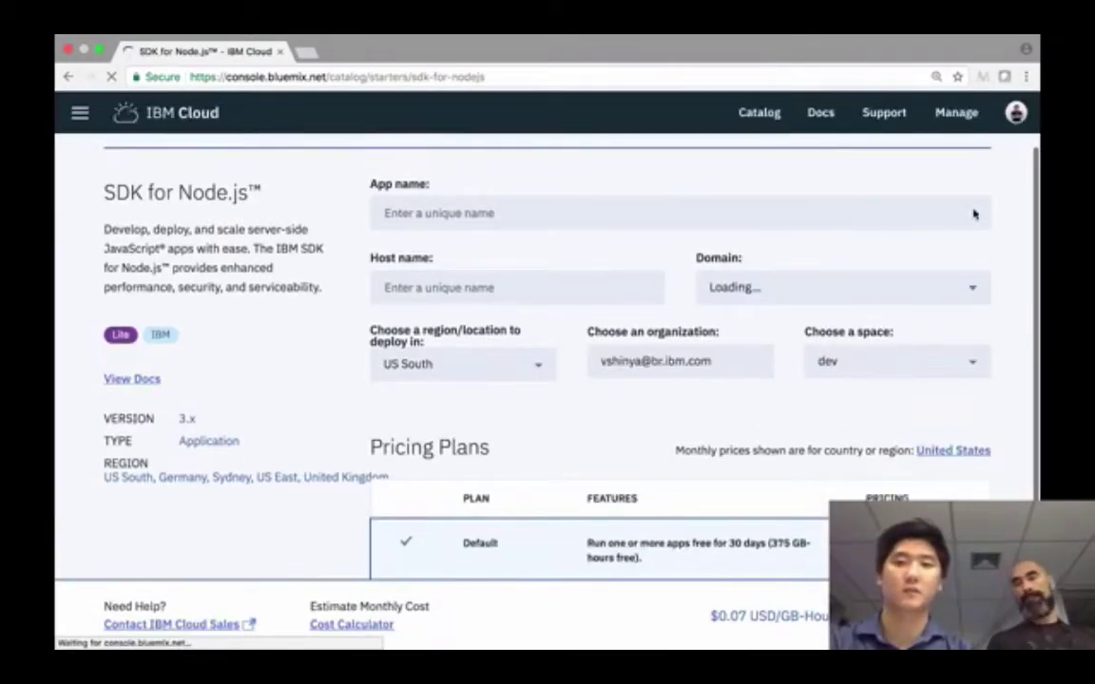
{"action": "left_click", "coordinate": [695, 208]}
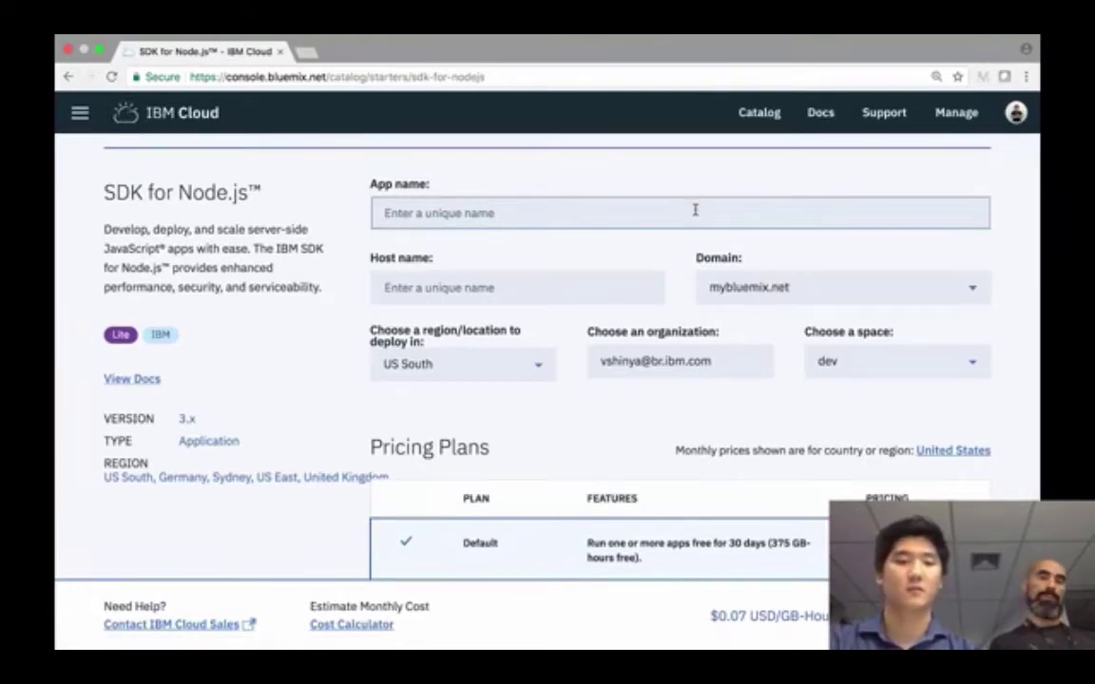
{"action": "type", "text": "d"}
{"action": "key", "text": "BackSpace"}
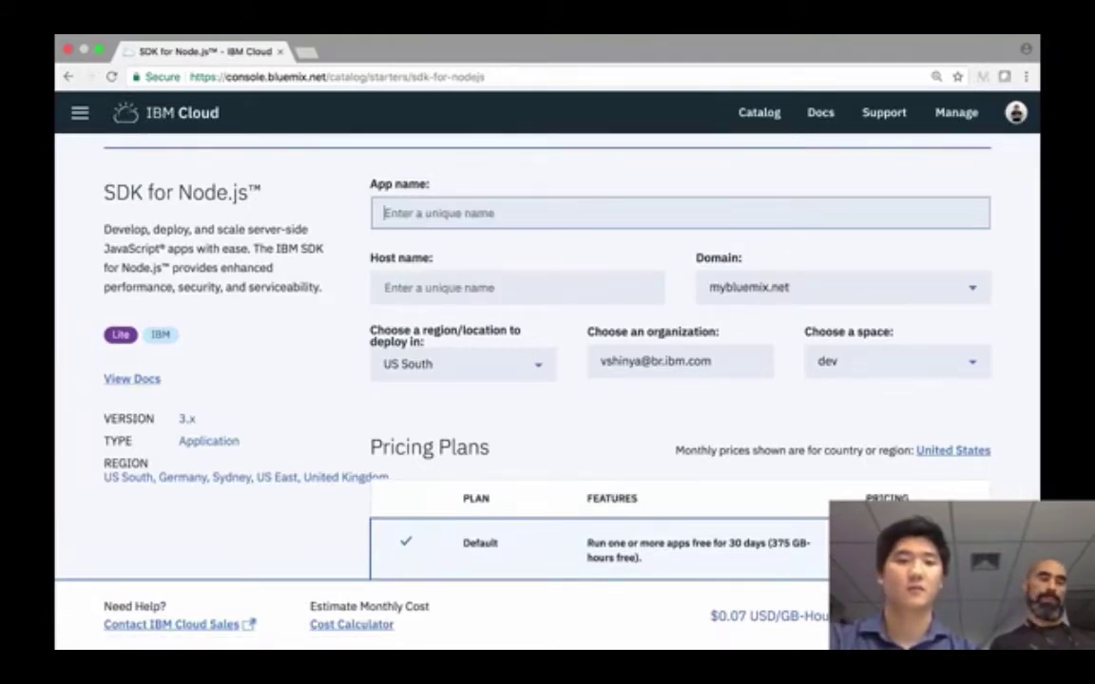
{"action": "type", "text": "devops-quart"}
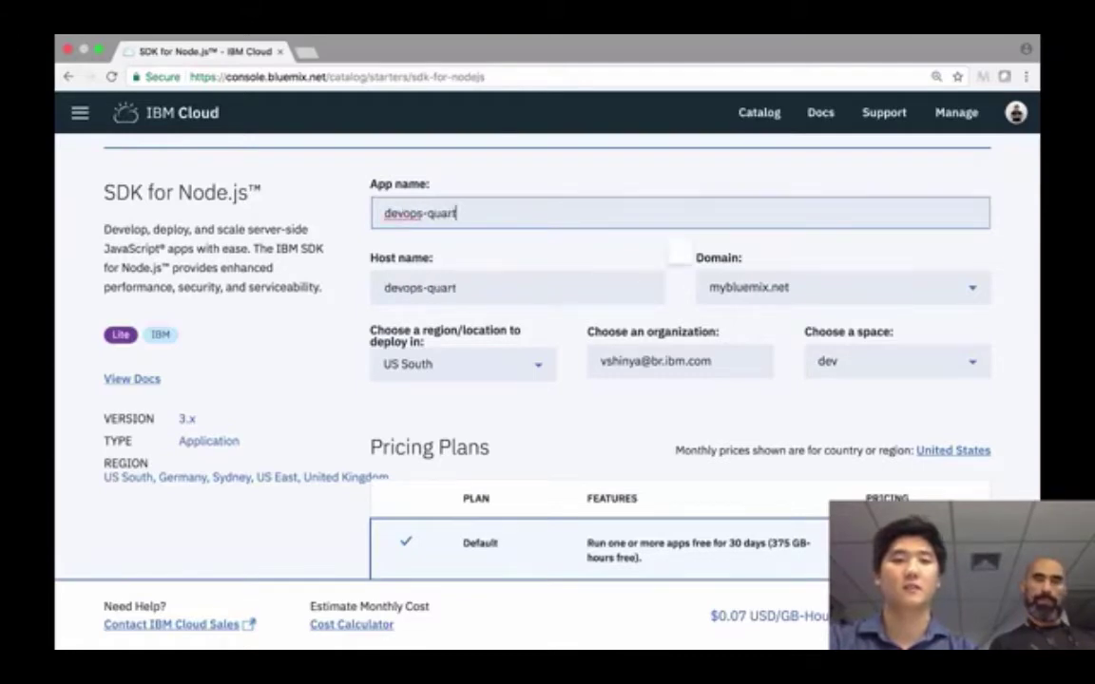
{"action": "type", "text": "atech"}
{"action": "scroll", "coordinate": [547, 361], "scroll_direction": "down", "scroll_amount": 1}
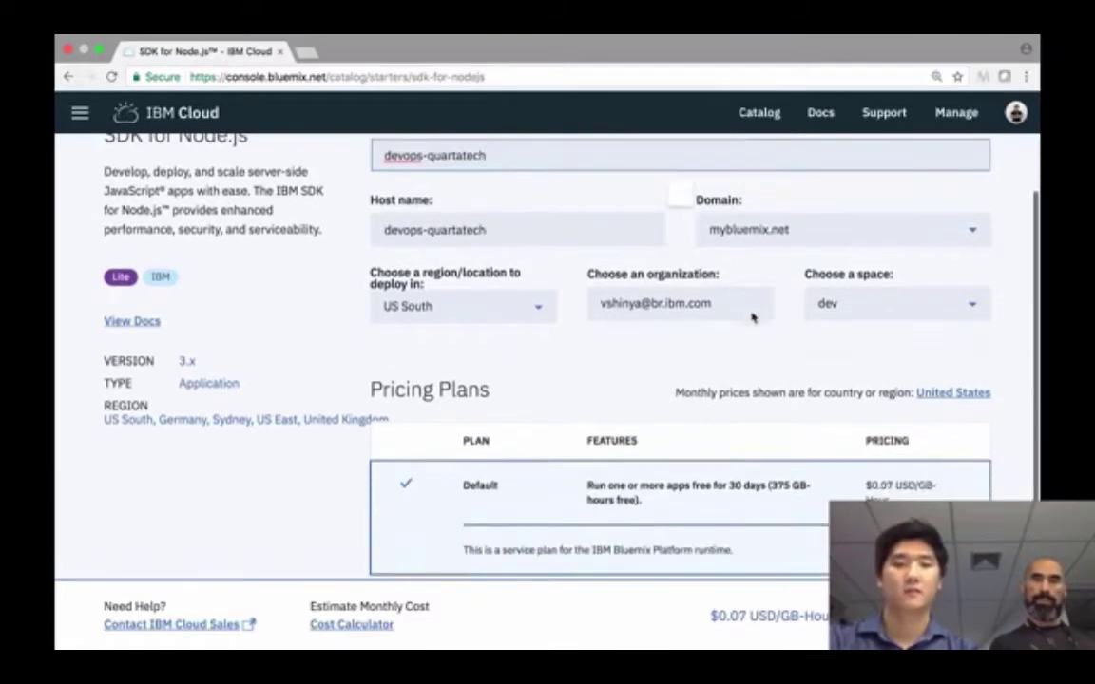
{"action": "left_click", "coordinate": [960, 623]}
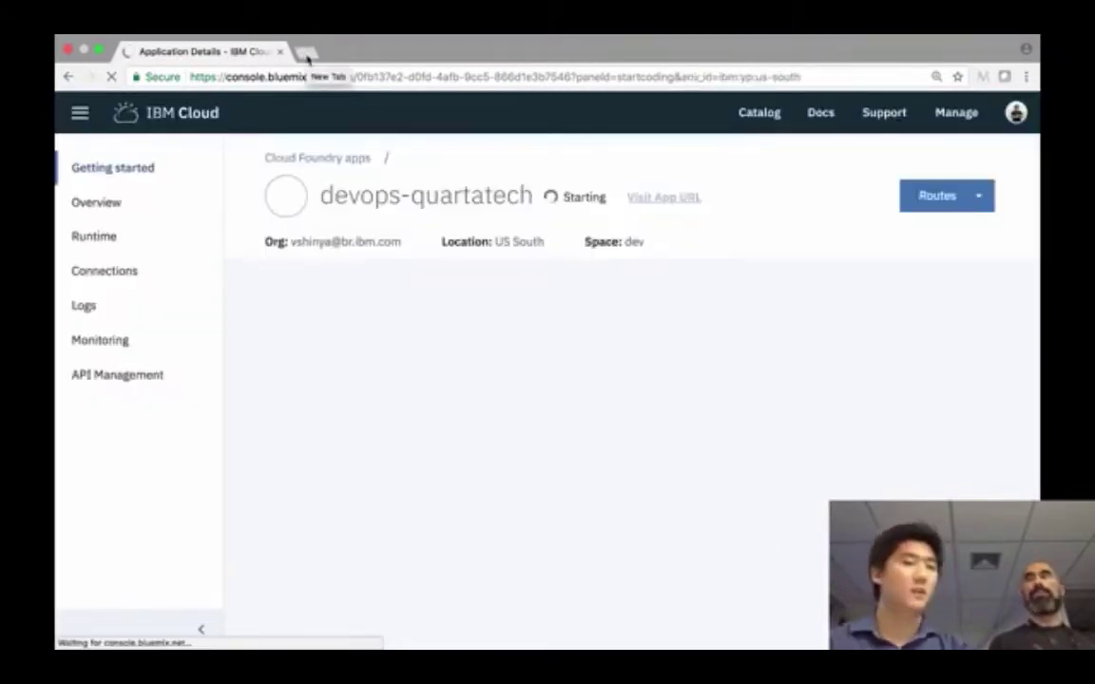
- Load the developer's GitHub profile in a new browser tab
{"action": "left_click", "coordinate": [306, 54]}
{"action": "type", "text": "github.com/"}
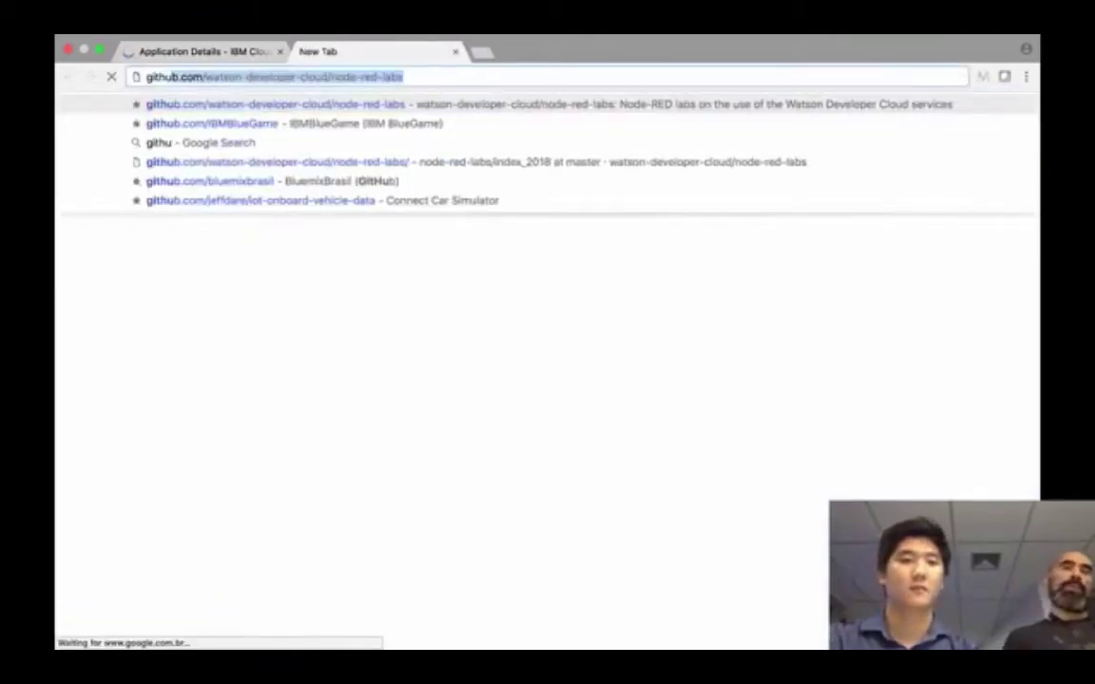
{"action": "type", "text": "vict"}
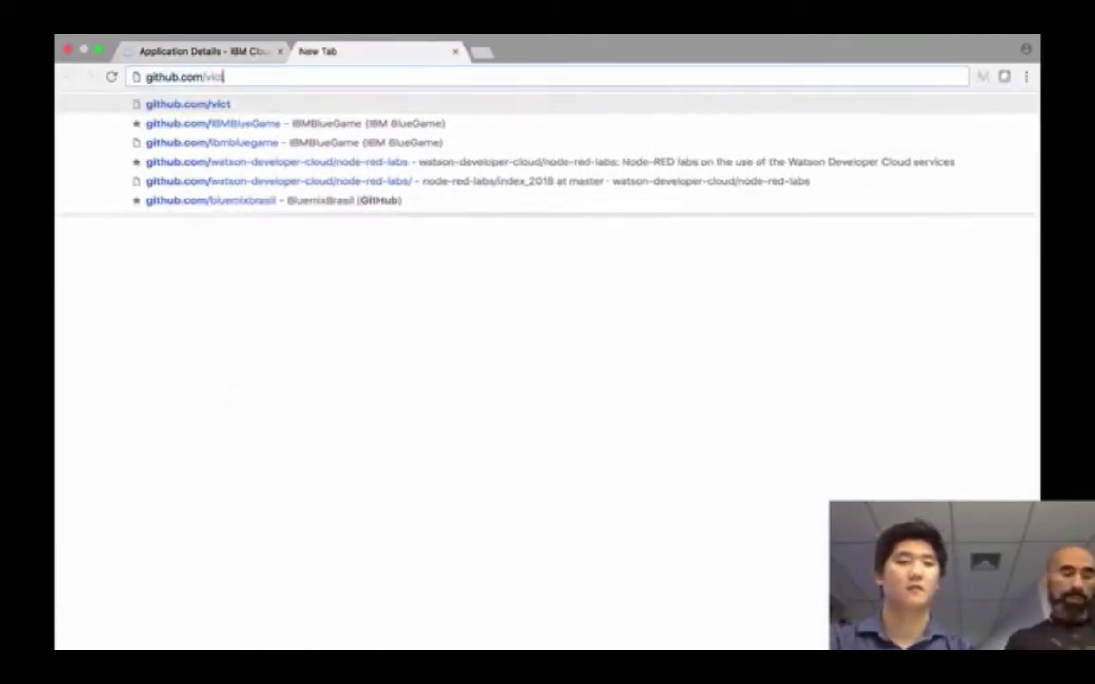
{"action": "type", "text": "orshinya"}
{"action": "key", "text": "Return"}
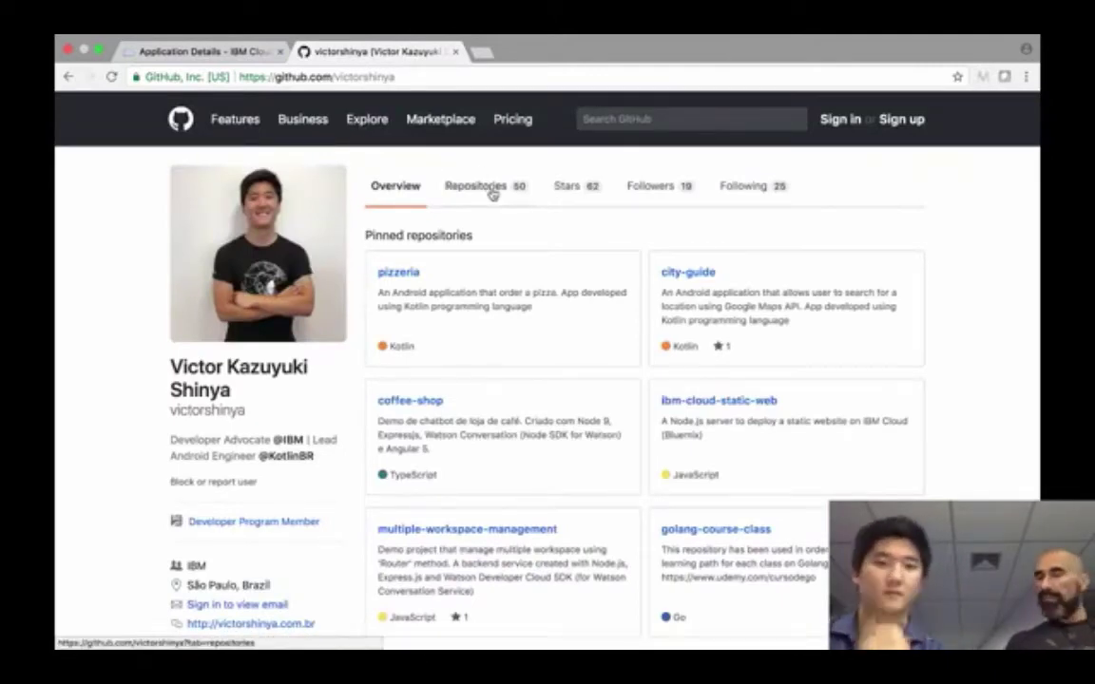
- Open the nodejs-devops-demo repository and select its HTTPS clone URL
{"action": "left_click", "coordinate": [492, 193]}
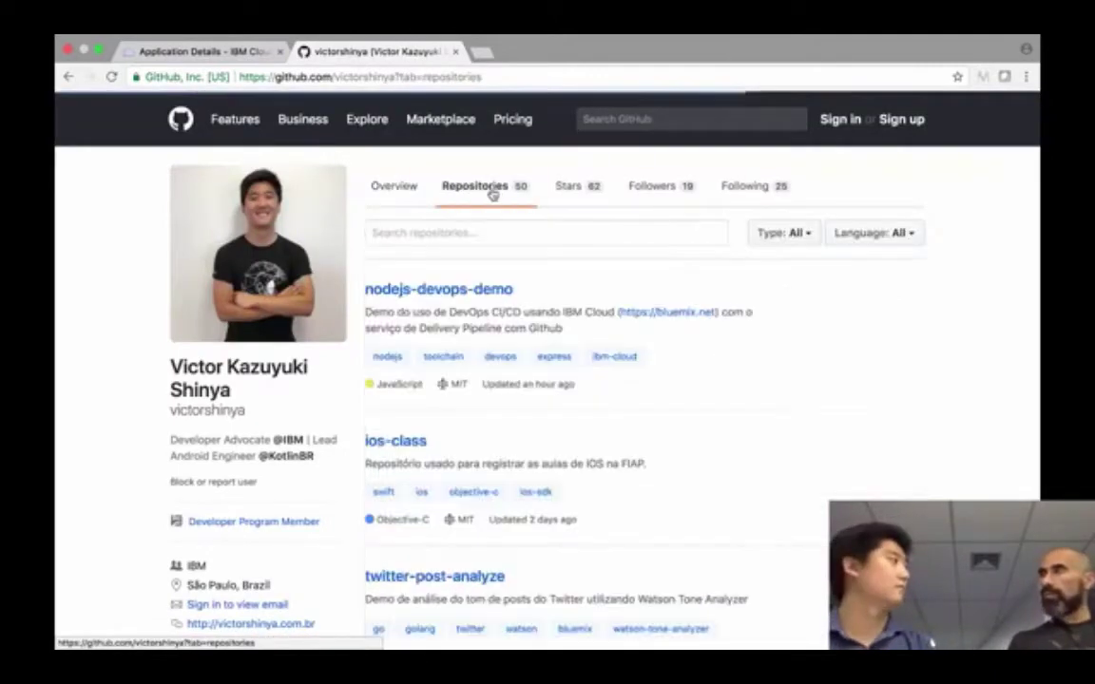
{"action": "left_click", "coordinate": [498, 296]}
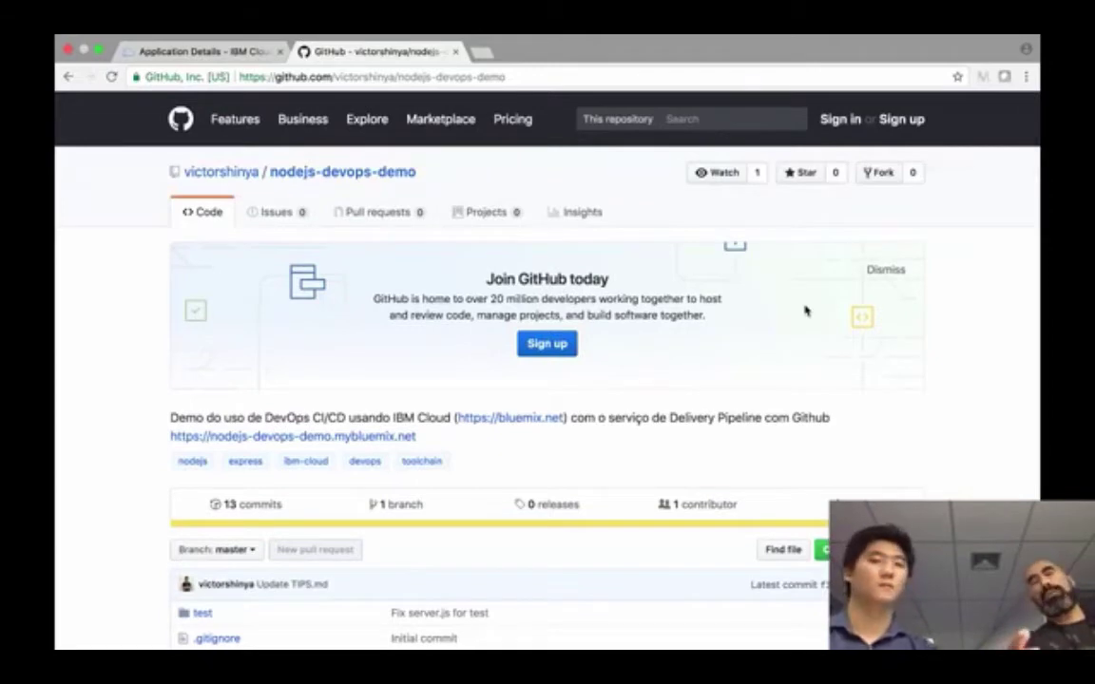
{"action": "left_click", "coordinate": [823, 549]}
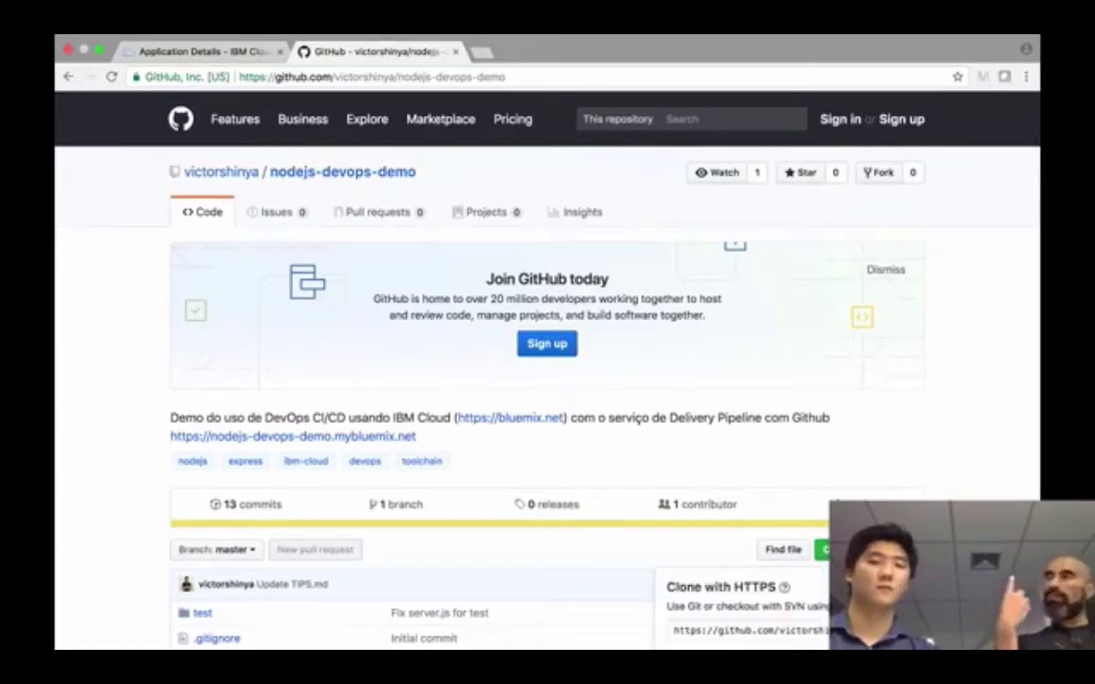
{"action": "left_click", "coordinate": [808, 629]}
{"action": "key", "text": "super+c"}
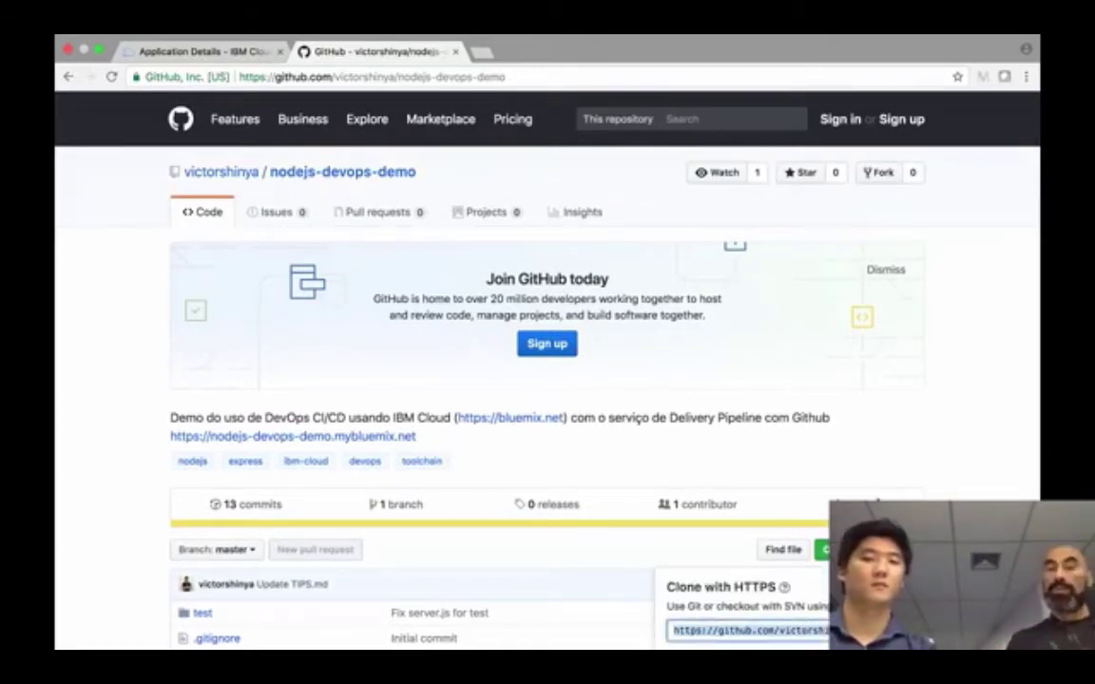
{"action": "left_click", "coordinate": [898, 420]}
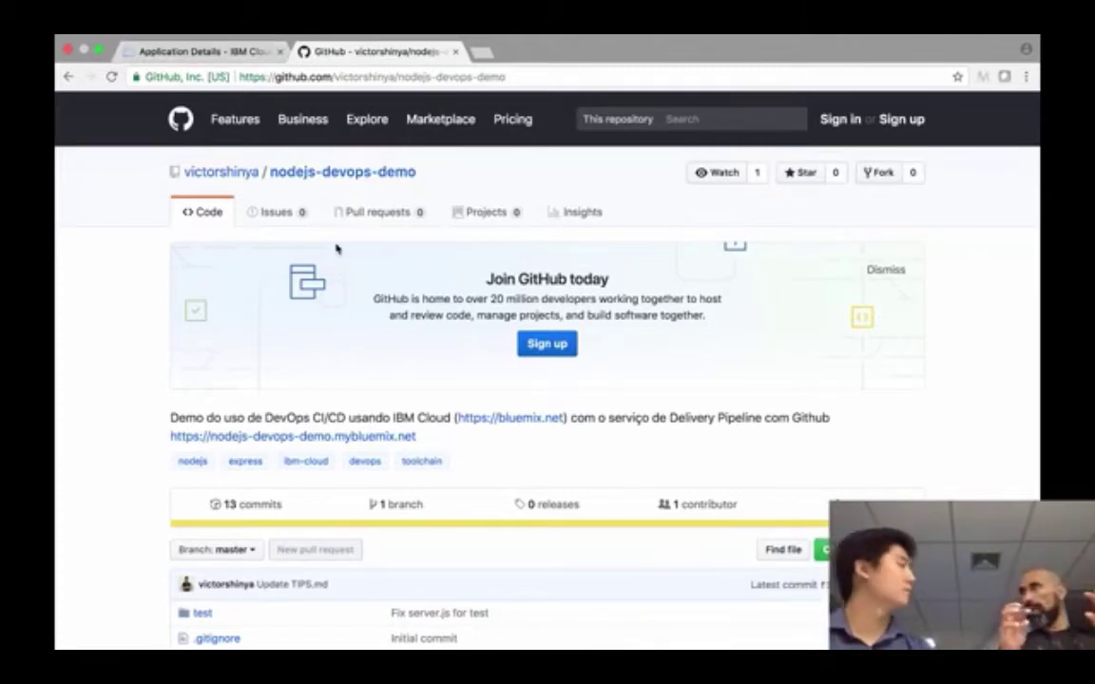
- Return to the devops-quartatech Application Details page and wait until the app is Running
{"action": "left_click", "coordinate": [257, 50]}
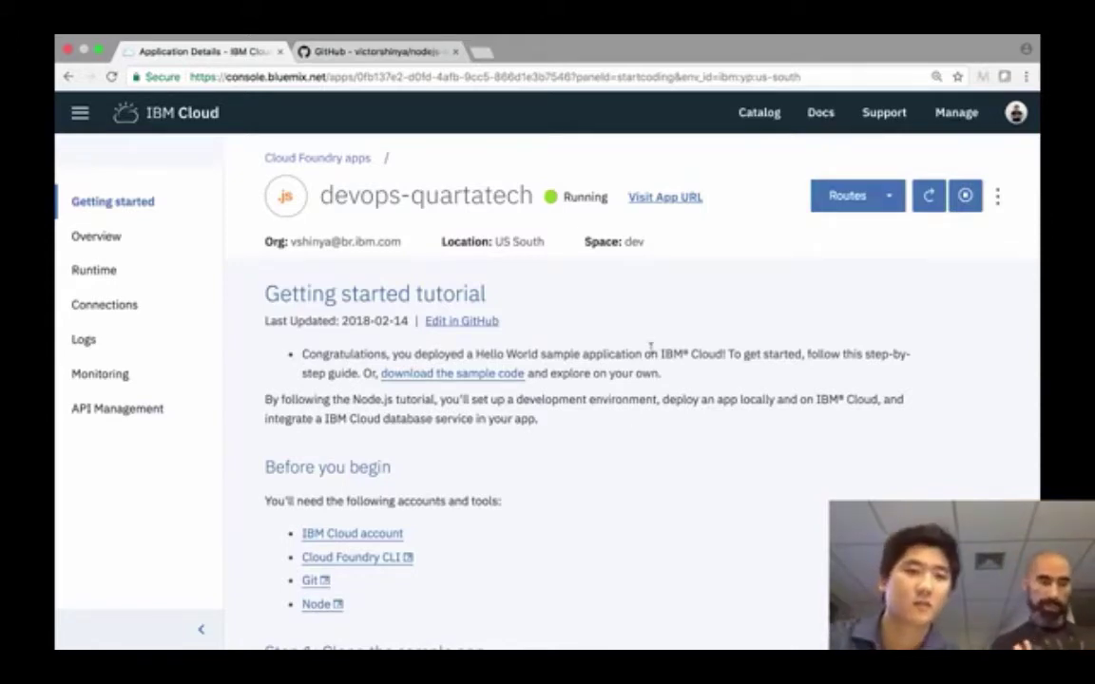
- Check the app's Hello World page at its live URL, close it, and switch to Terminal
{"action": "left_click", "coordinate": [679, 197]}
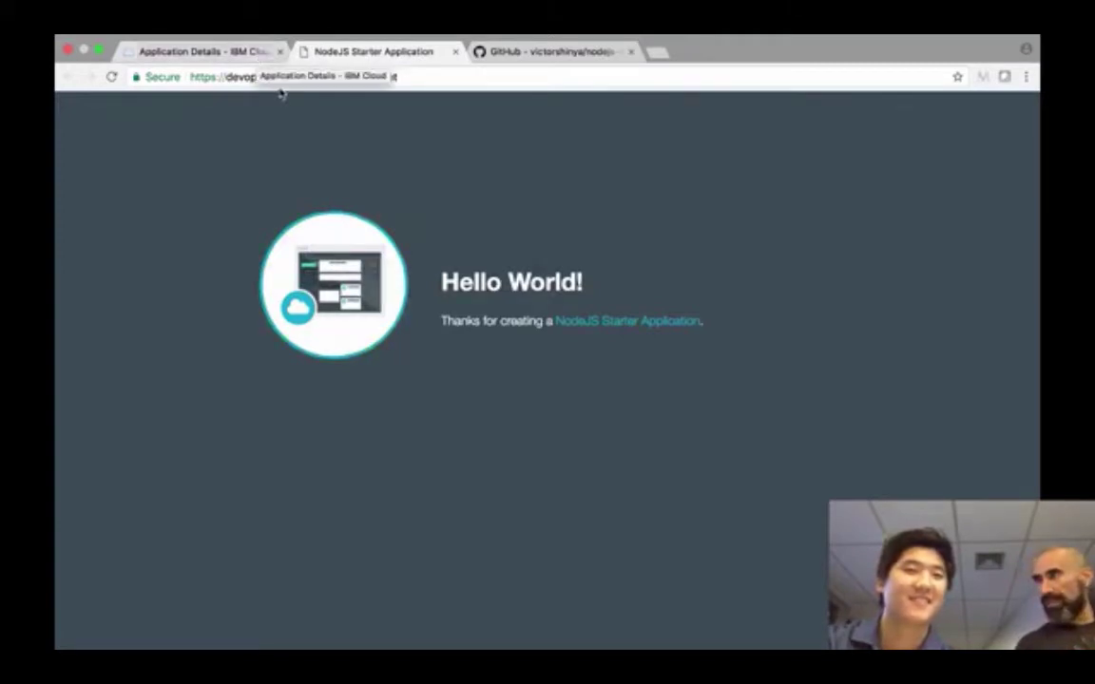
{"action": "key", "text": "super+w"}
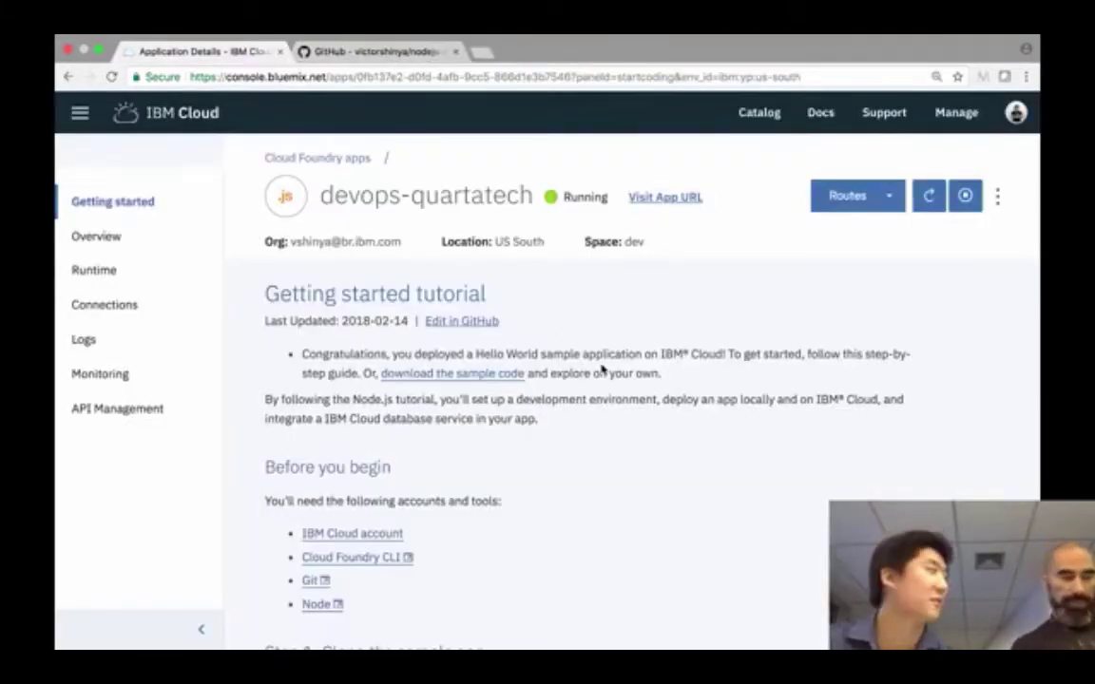
{"action": "key", "text": "ctrl+Left"}
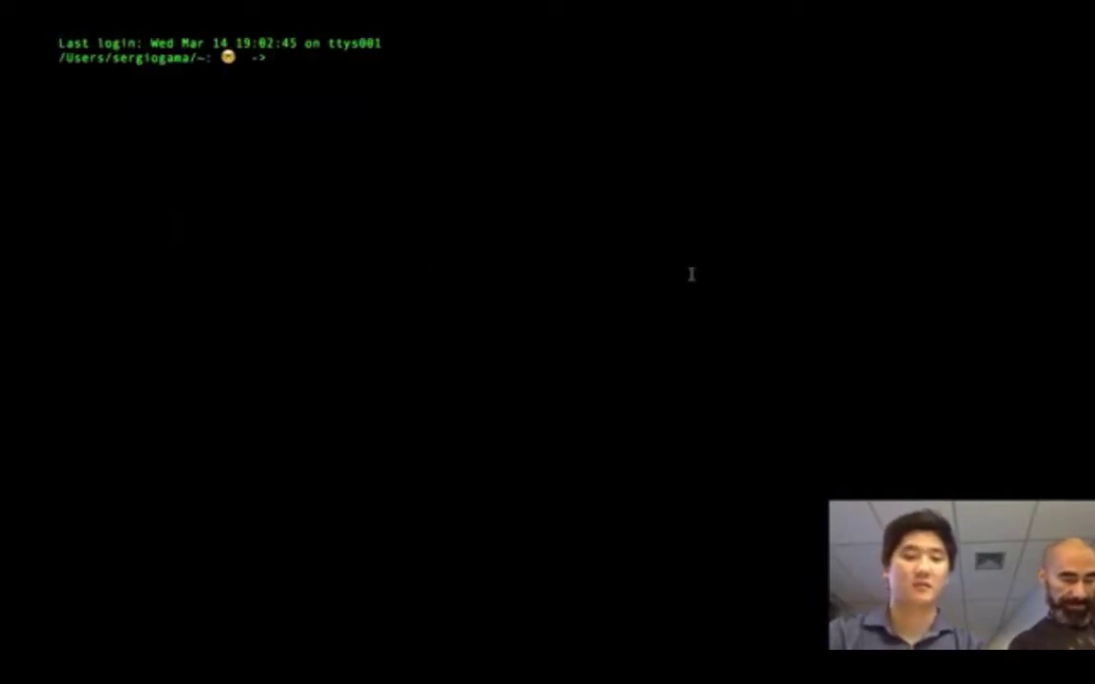
- List the home folder, then git clone the nodejs-devops-demo GitHub repository
{"action": "type", "text": "ls -l"}
{"action": "key", "text": "Return"}
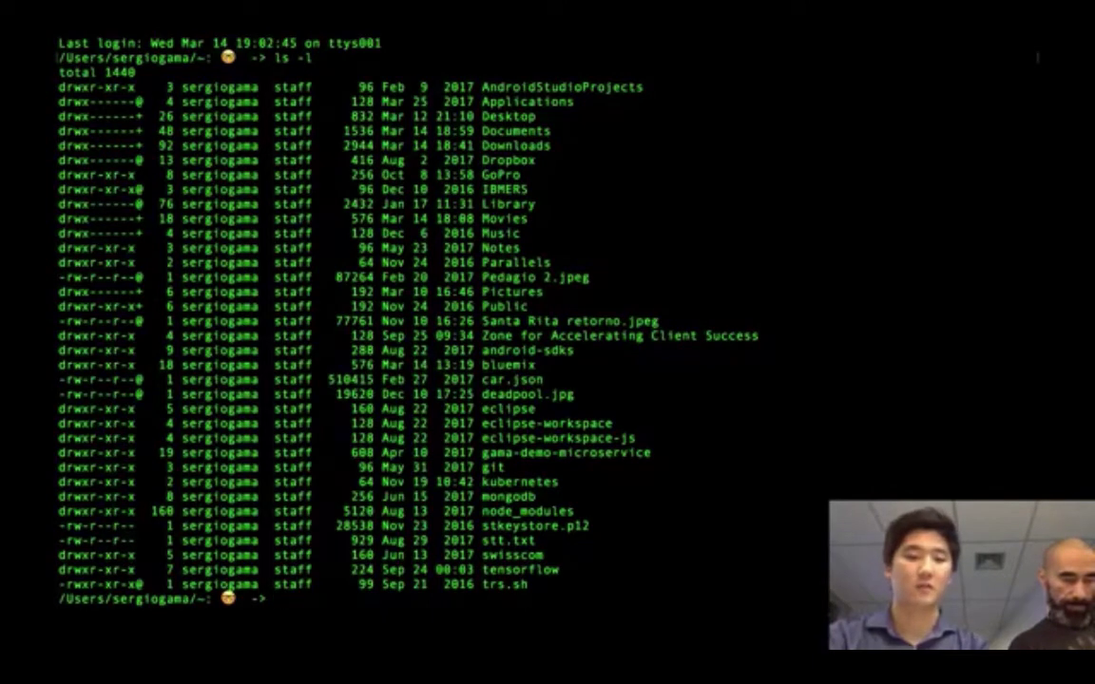
{"action": "key", "text": "ctrl+l"}
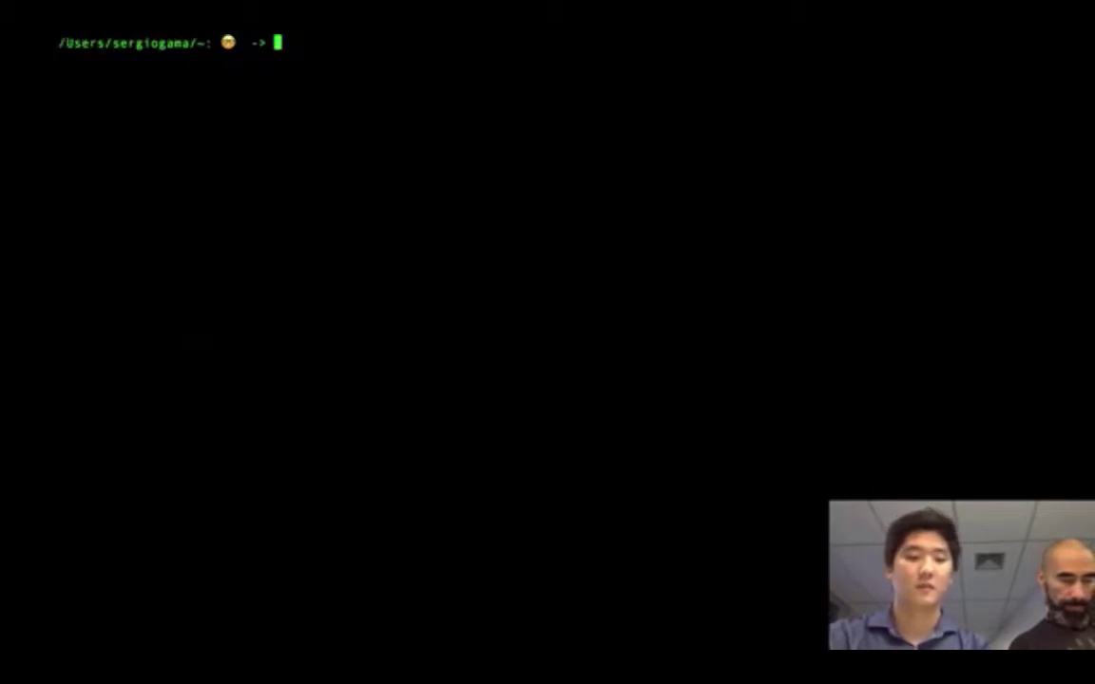
{"action": "type", "text": "git clone"}
{"action": "key", "text": "super+v"}
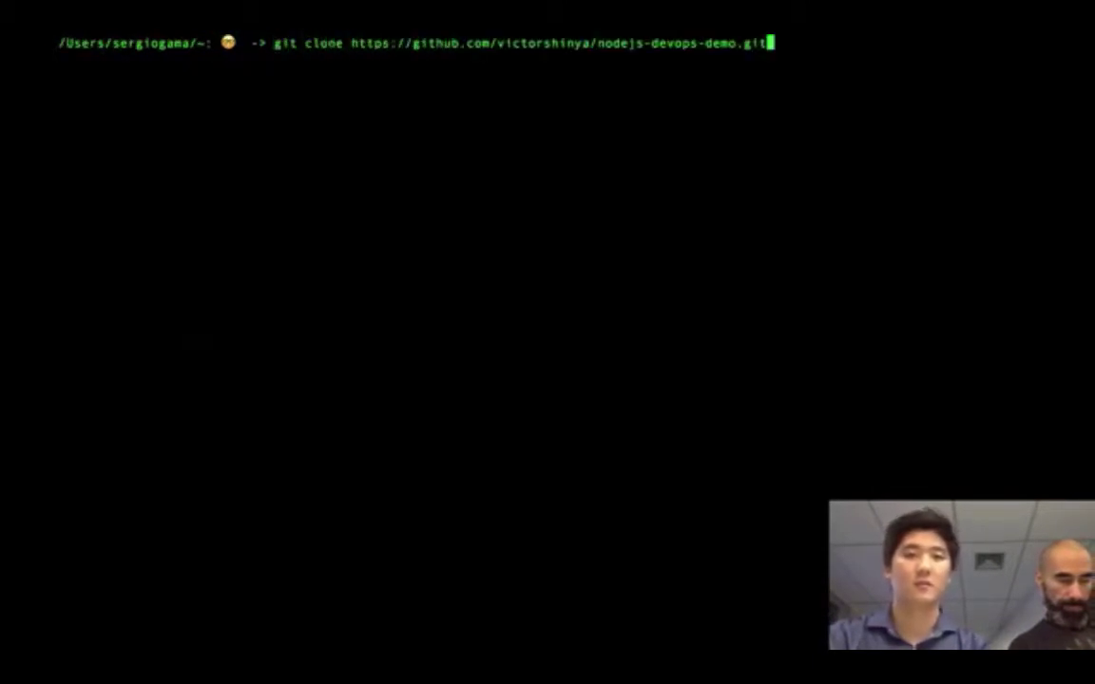
{"action": "key", "text": "Return"}
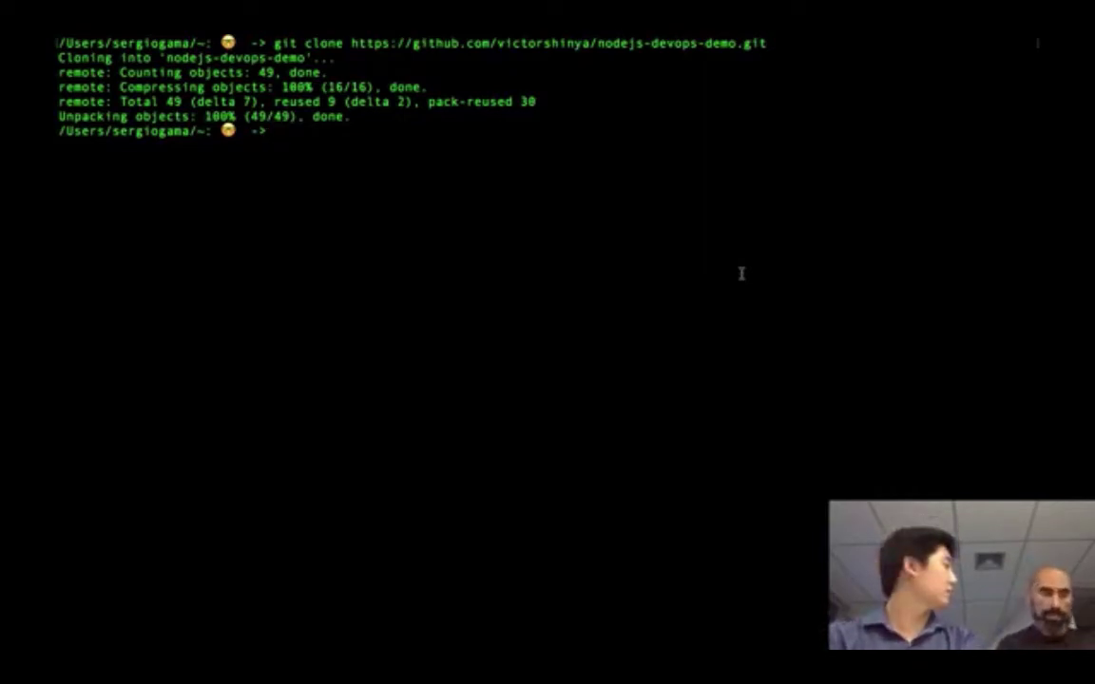
{"action": "type", "text": "cd"}
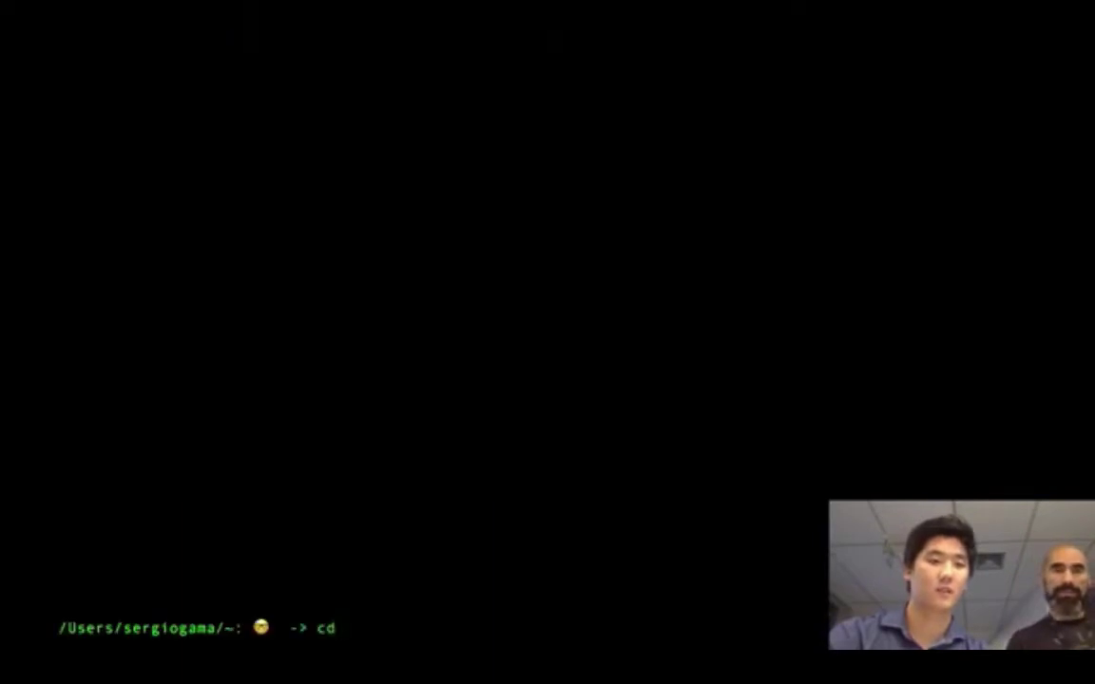
- Clear the terminal screen and enlarge the terminal text
{"action": "key", "text": "Up"}
{"action": "key", "text": "Down"}
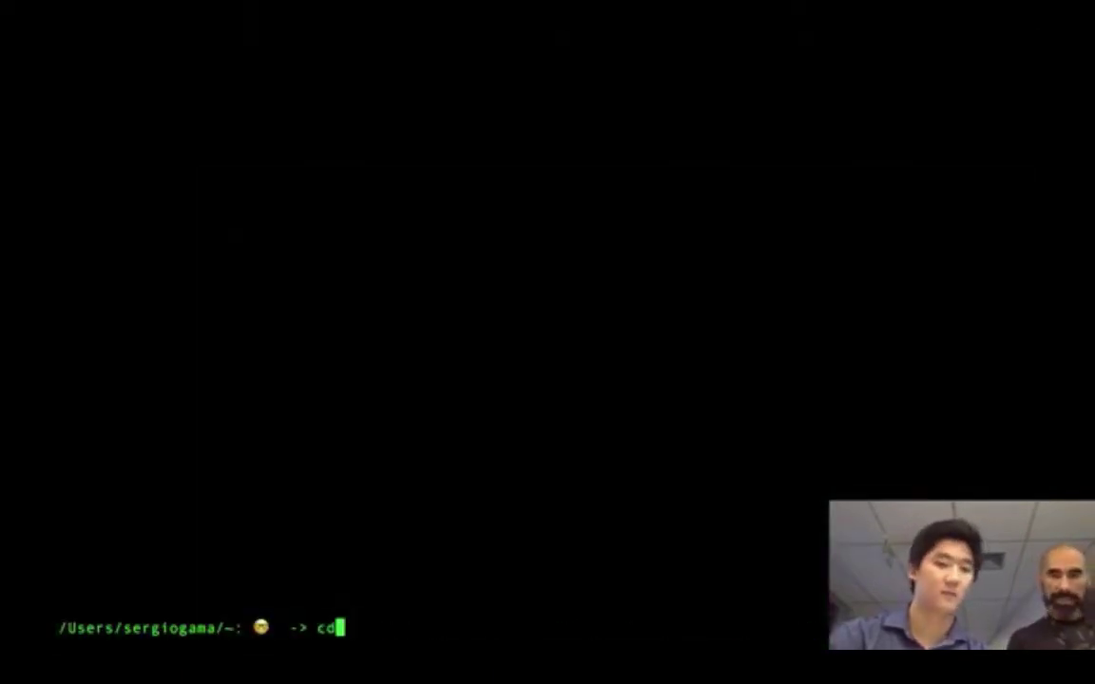
{"action": "key", "text": "BackSpace"}
{"action": "type", "text": "lear"}
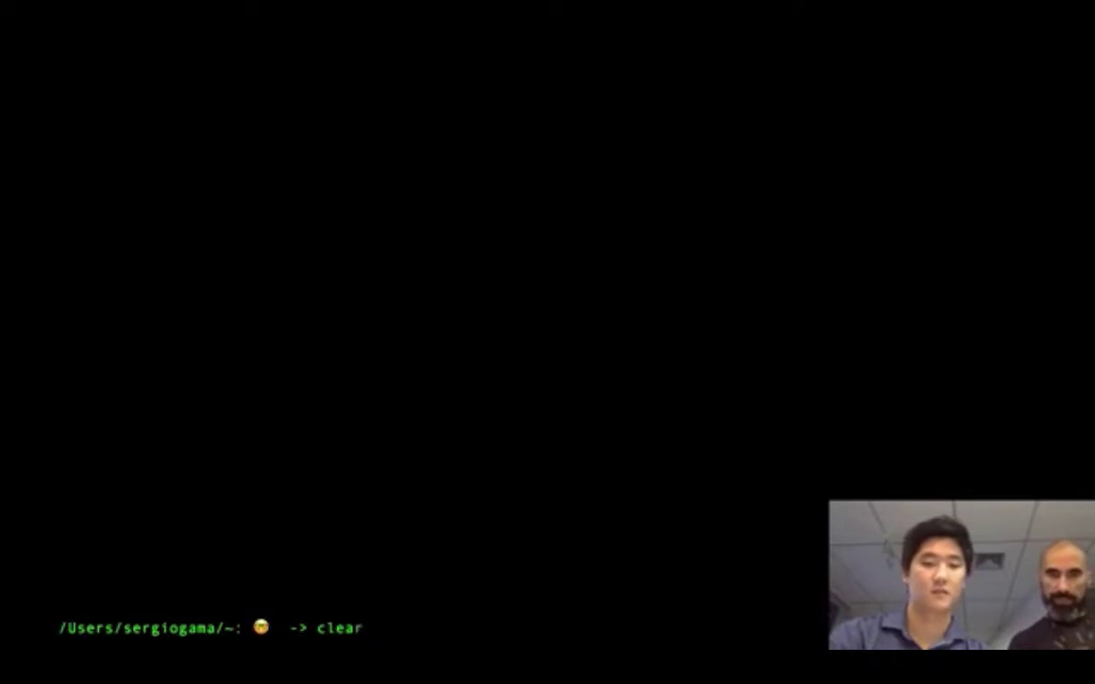
{"action": "key", "text": "Return"}
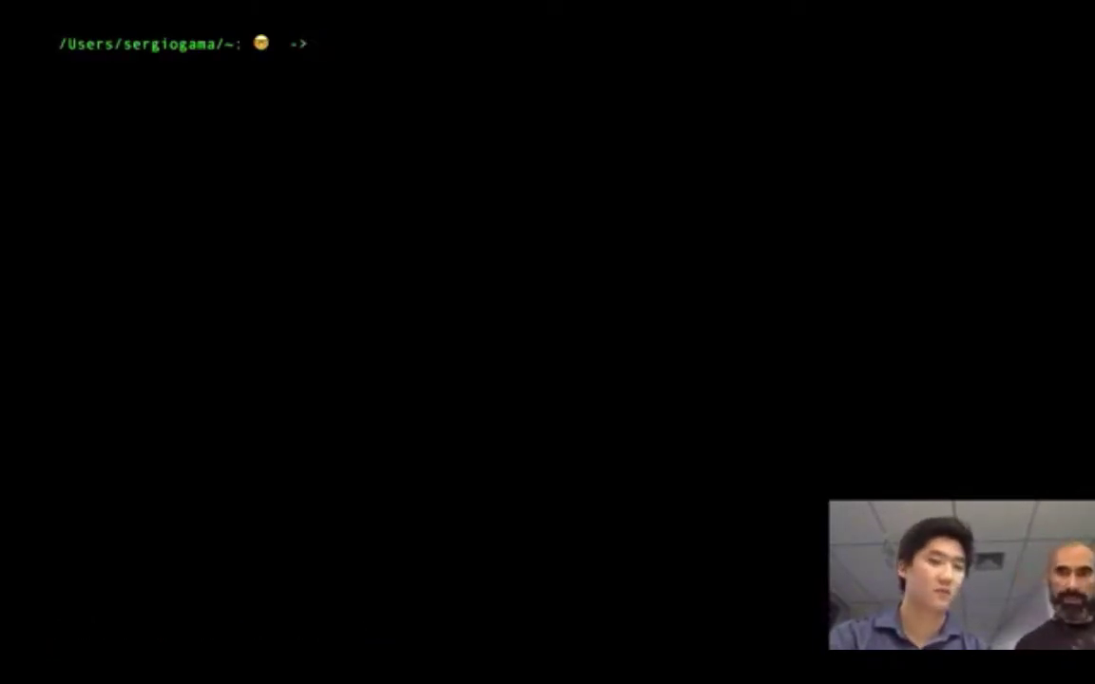
{"action": "key", "text": "super+plus"}
{"action": "key", "text": "super+plus"}
{"action": "key", "text": "super+plus"}
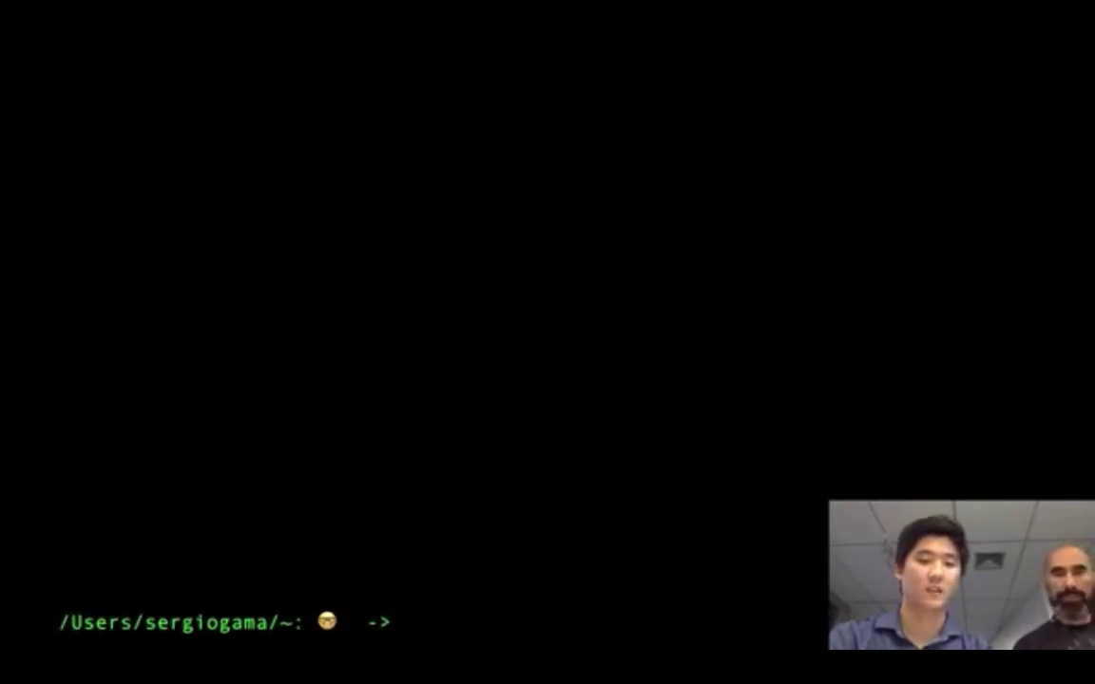
{"action": "type", "text": "clear"}
{"action": "key", "text": "Return"}
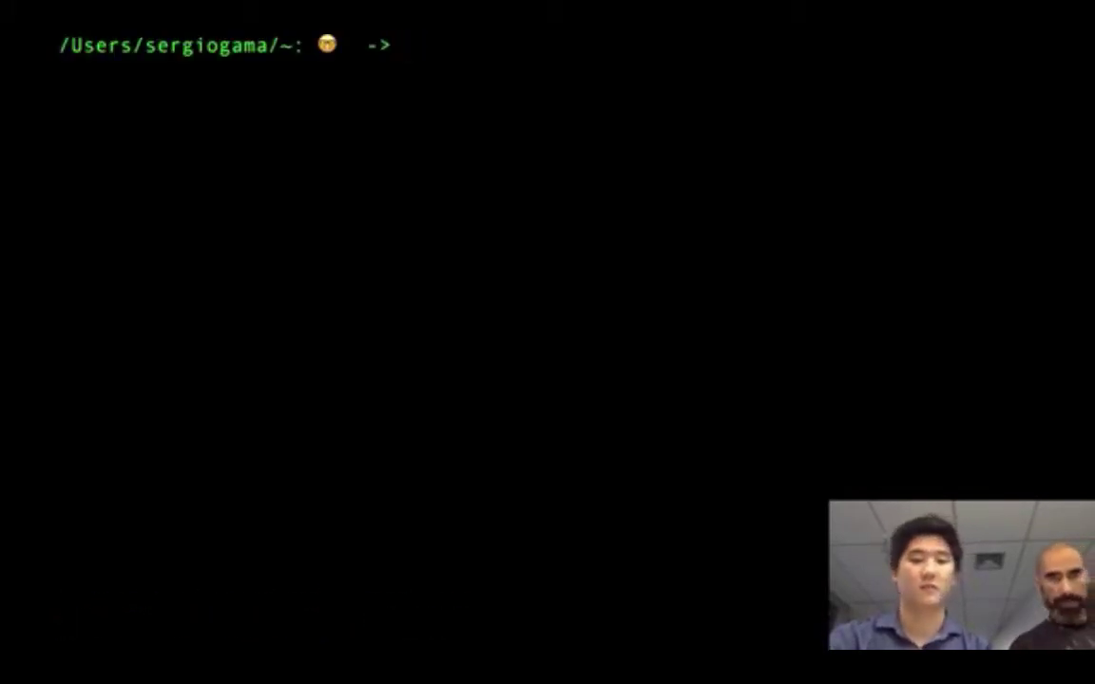
- Change into the nodejs-devops-demo folder using cd with Tab completion
{"action": "type", "text": "c"}
{"action": "key", "text": "BackSpace"}
{"action": "type", "text": "cd nodejs"}
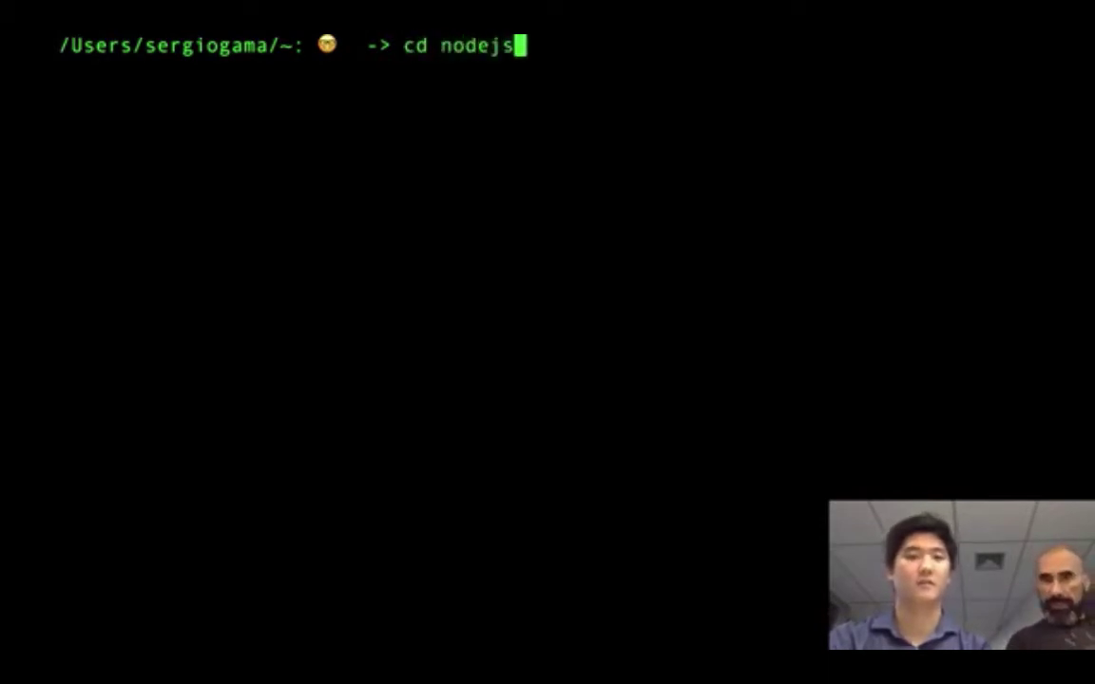
{"action": "key", "text": "Tab"}
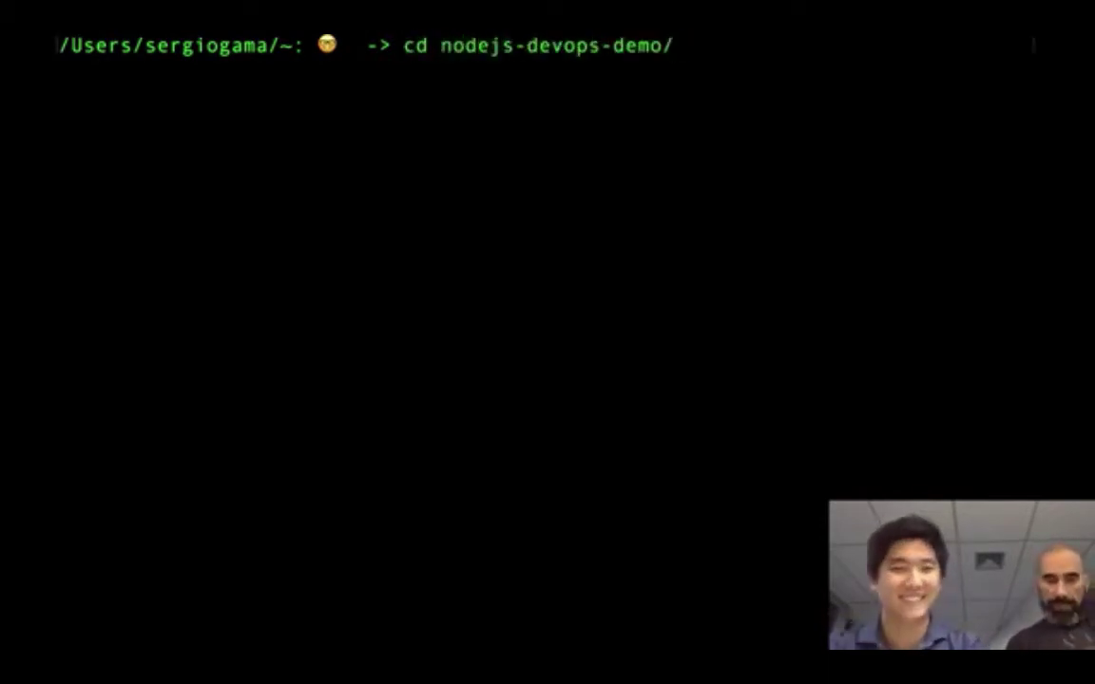
{"action": "key", "text": "Return"}
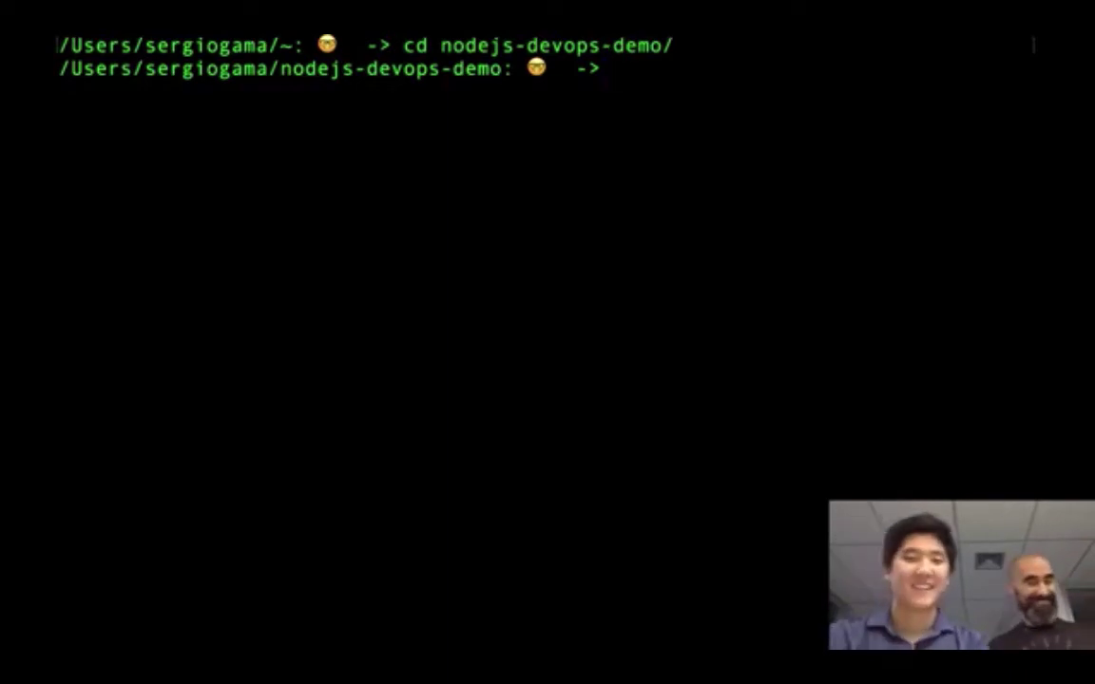
- Run ls -l and highlight the test folder, package.json and server.js in the listing
{"action": "type", "text": "ls -l"}
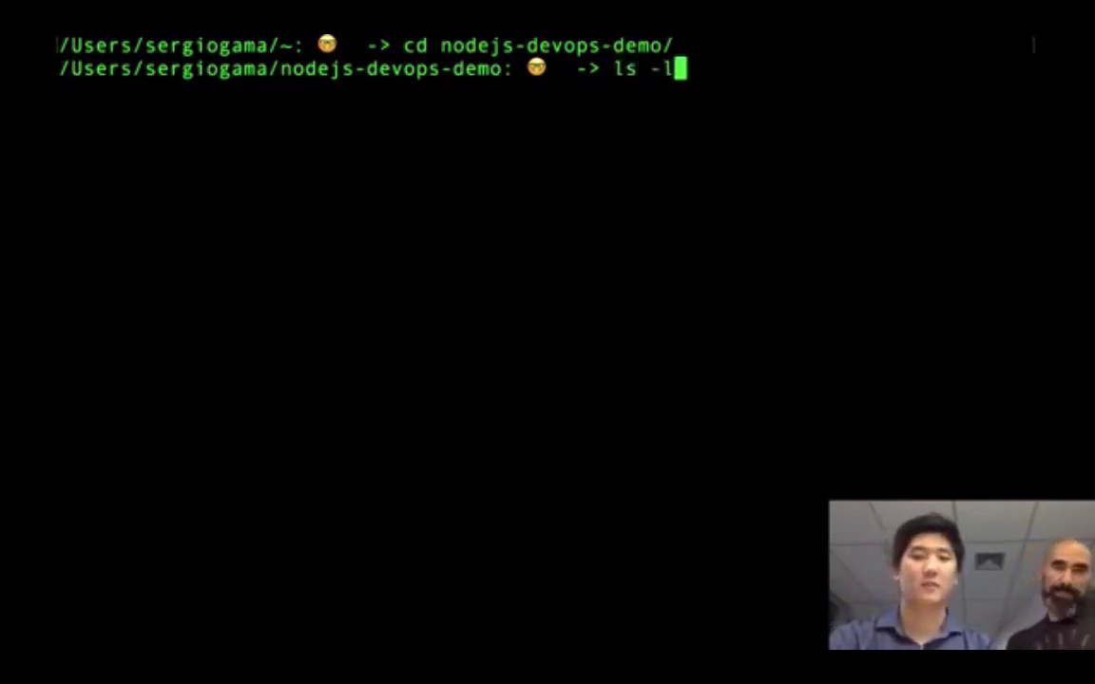
{"action": "key", "text": "Return"}
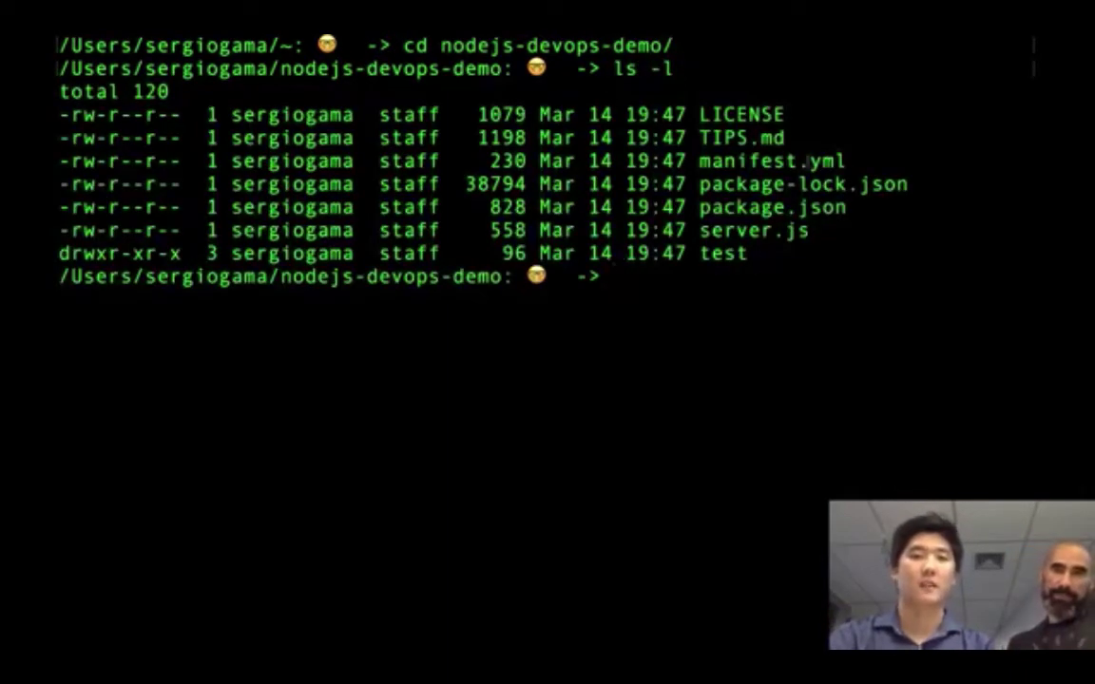
{"action": "double_click", "coordinate": [741, 252]}
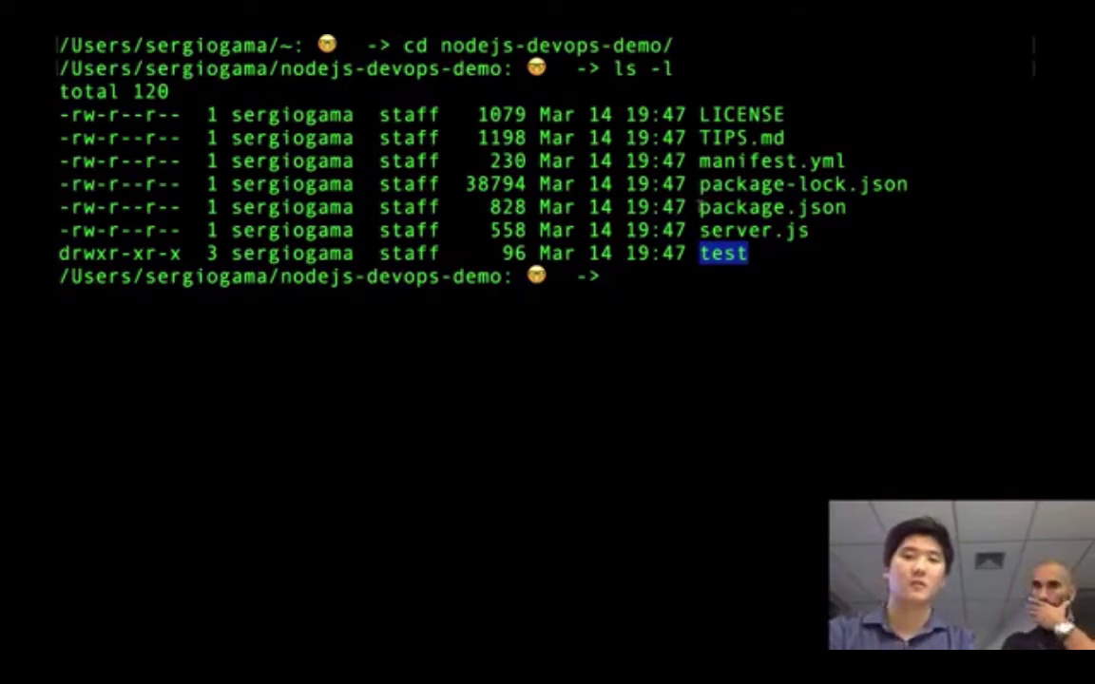
{"action": "double_click", "coordinate": [751, 206]}
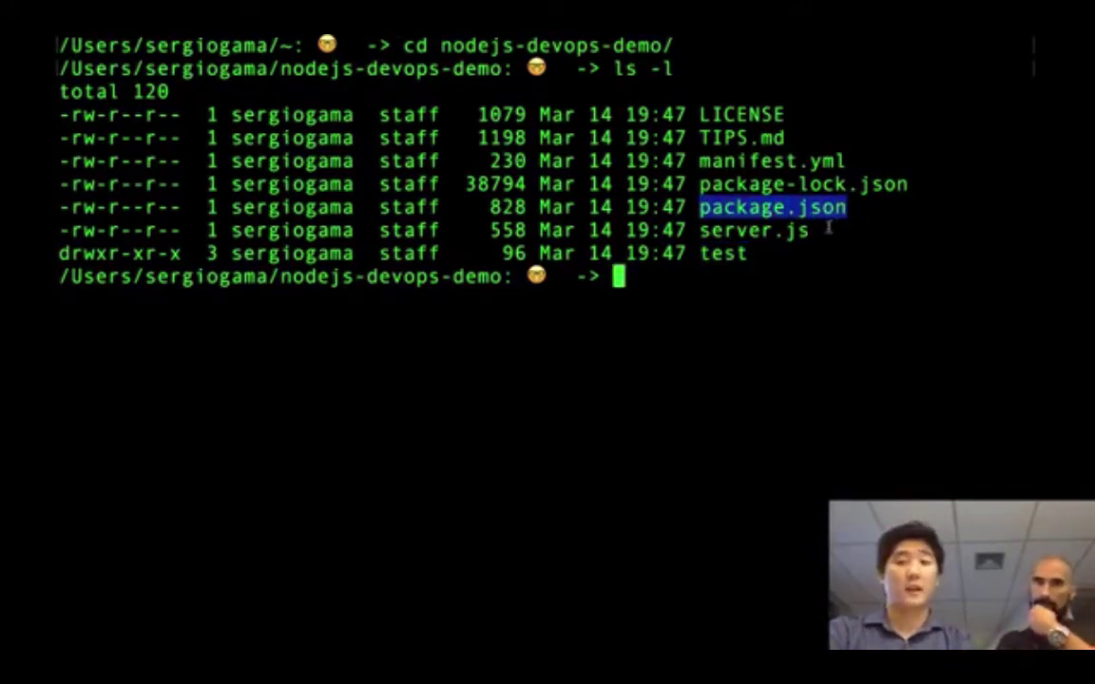
{"action": "left_click_drag", "start_coordinate": [813, 232], "coordinate": [696, 231]}
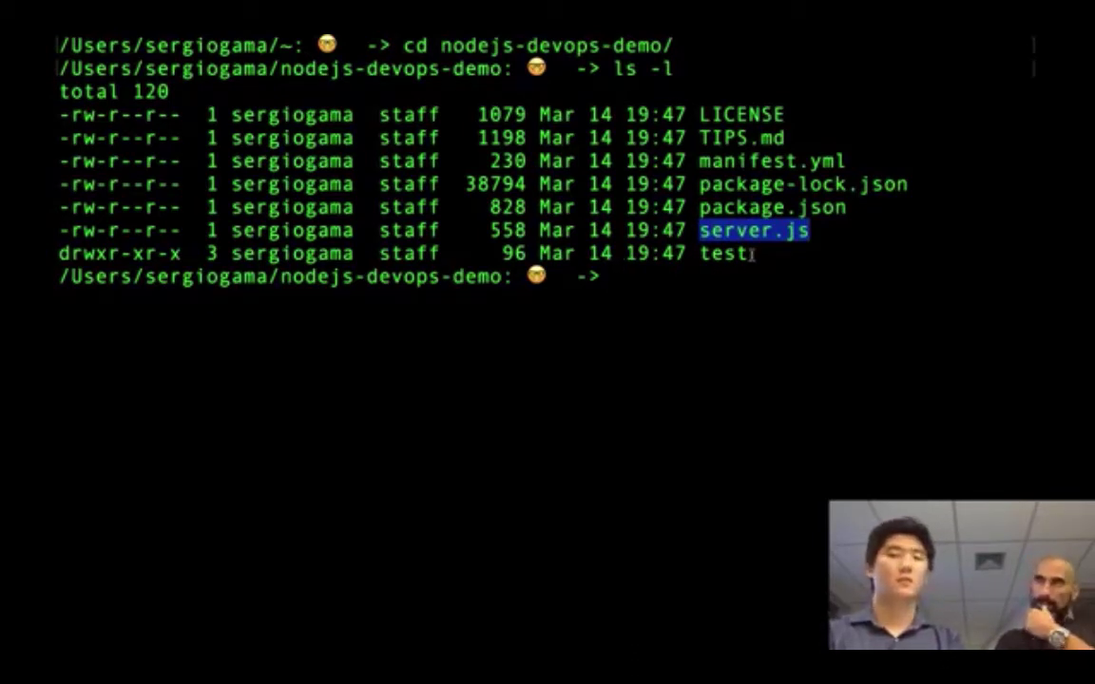
{"action": "left_click_drag", "start_coordinate": [752, 254], "coordinate": [700, 254]}
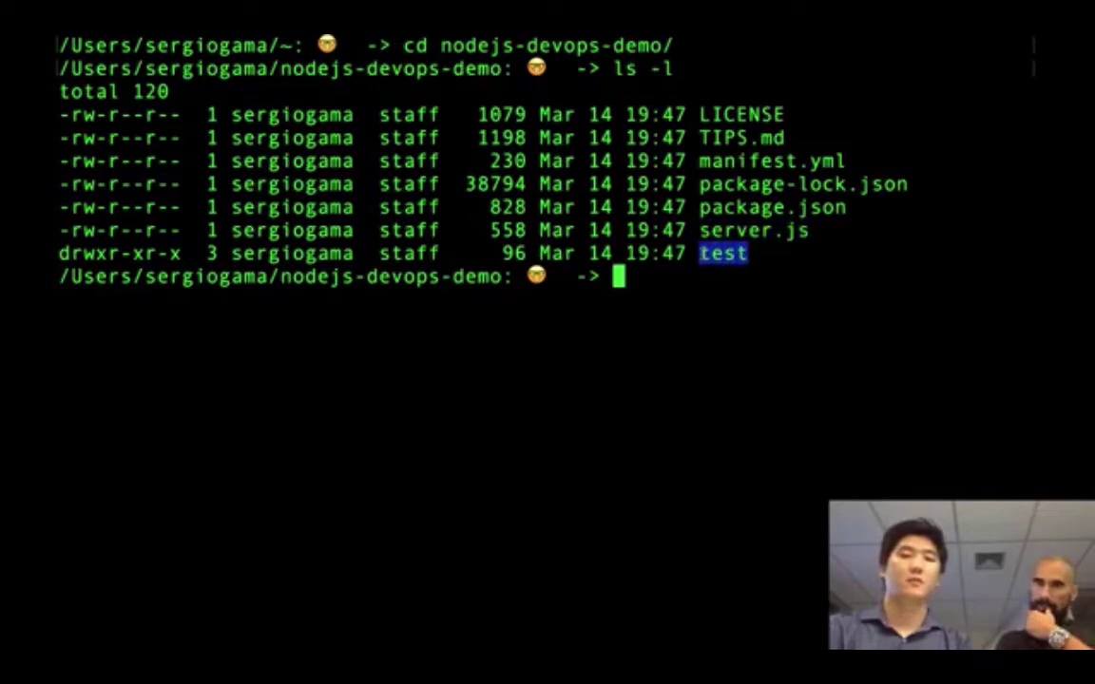
{"action": "left_click", "coordinate": [697, 276]}
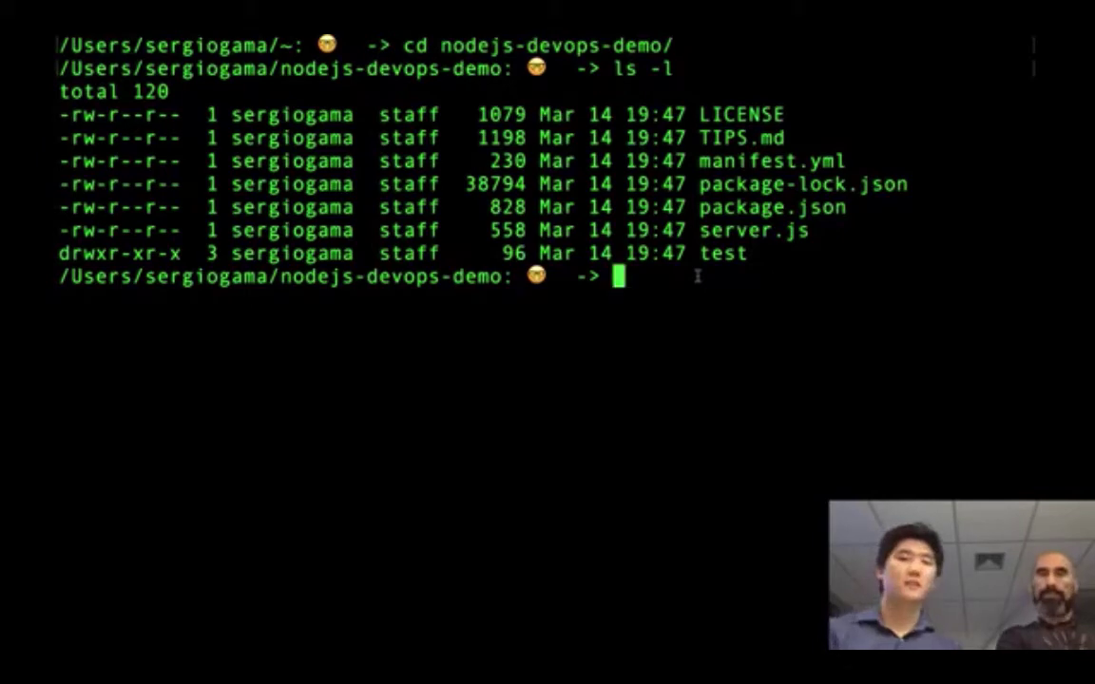
- Print package.json with cat and scroll through its scripts, dependencies and engines
{"action": "type", "text": "ca"}
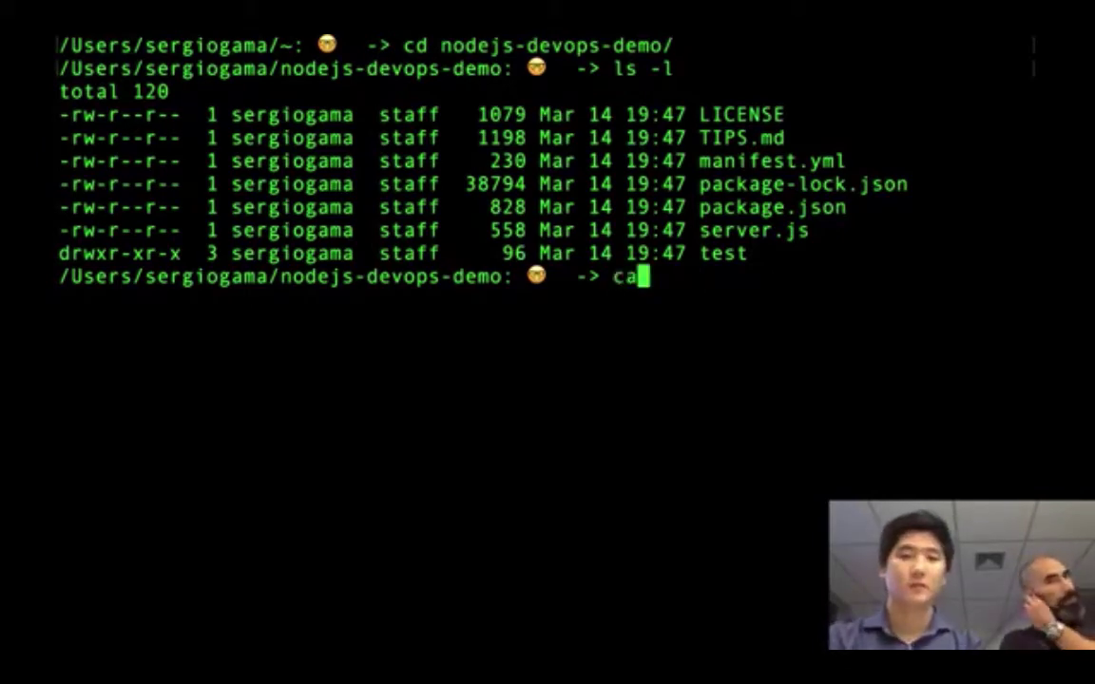
{"action": "type", "text": "t pack"}
{"action": "key", "text": "Tab"}
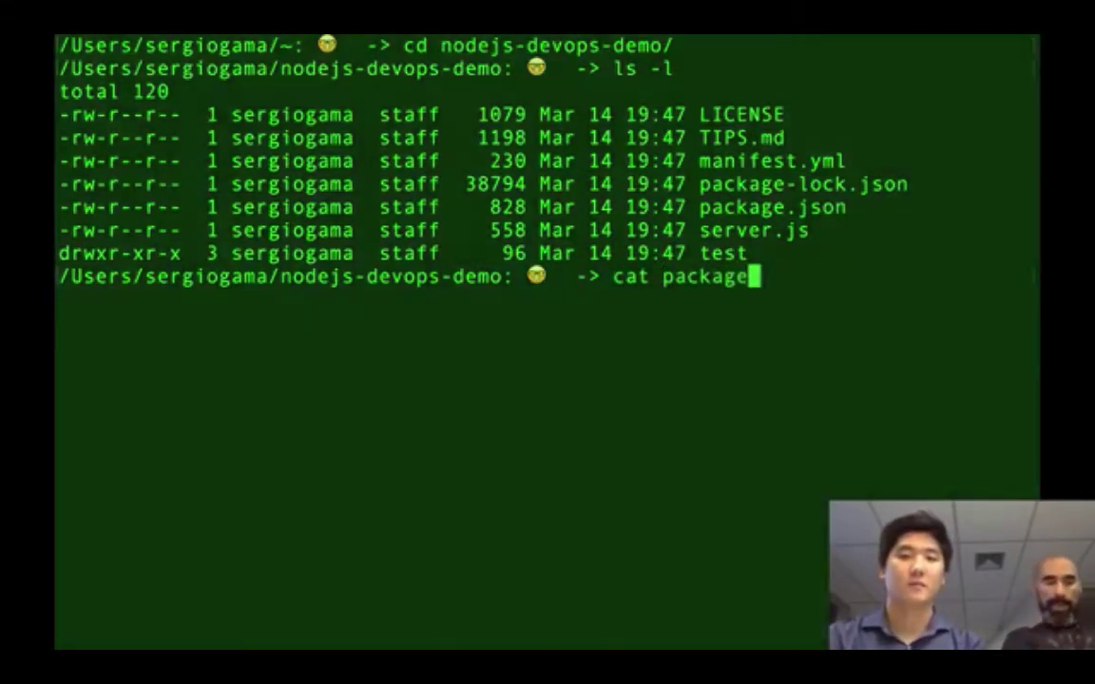
{"action": "type", "text": ".json"}
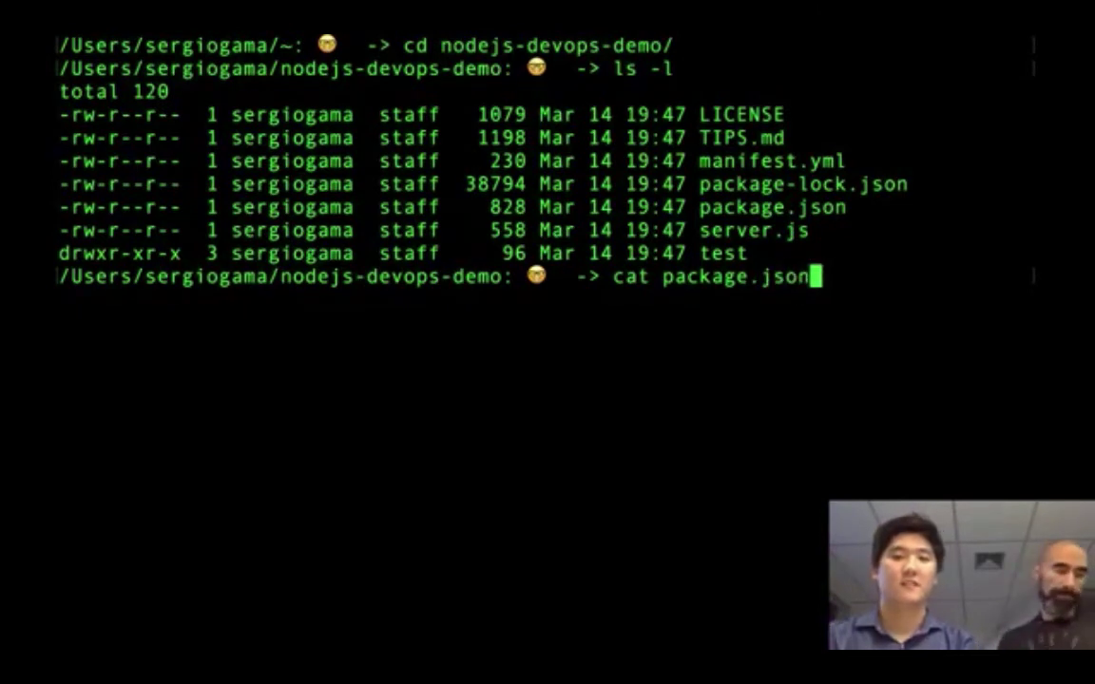
{"action": "key", "text": "Return"}
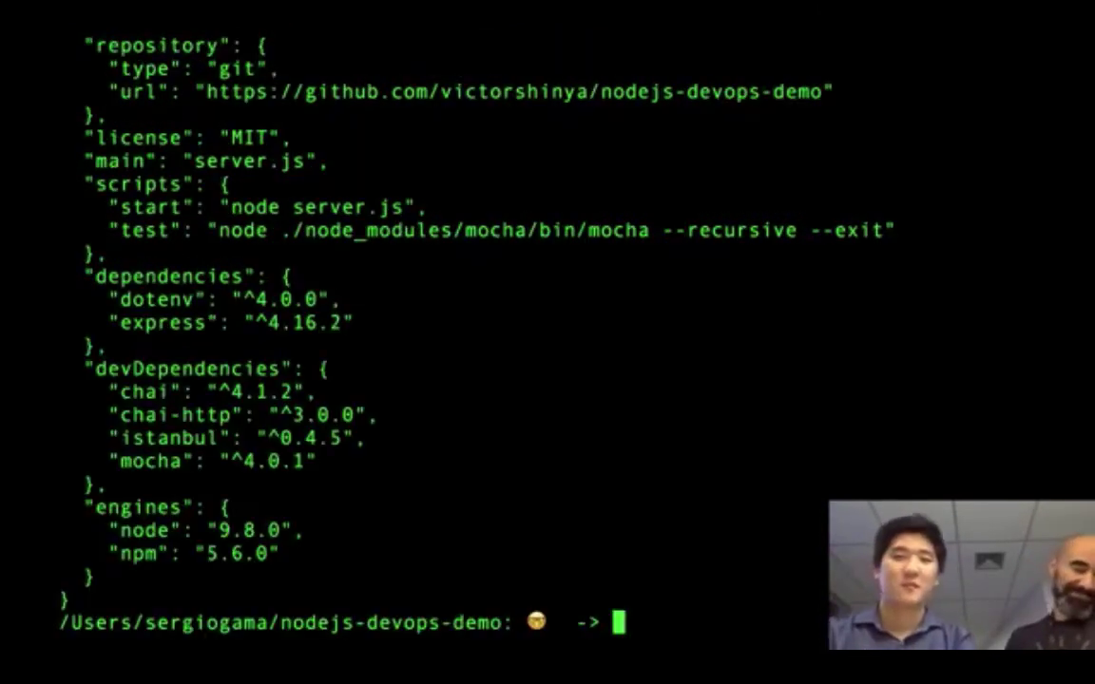
{"action": "scroll", "coordinate": [667, 145], "scroll_direction": "up", "scroll_amount": 5}
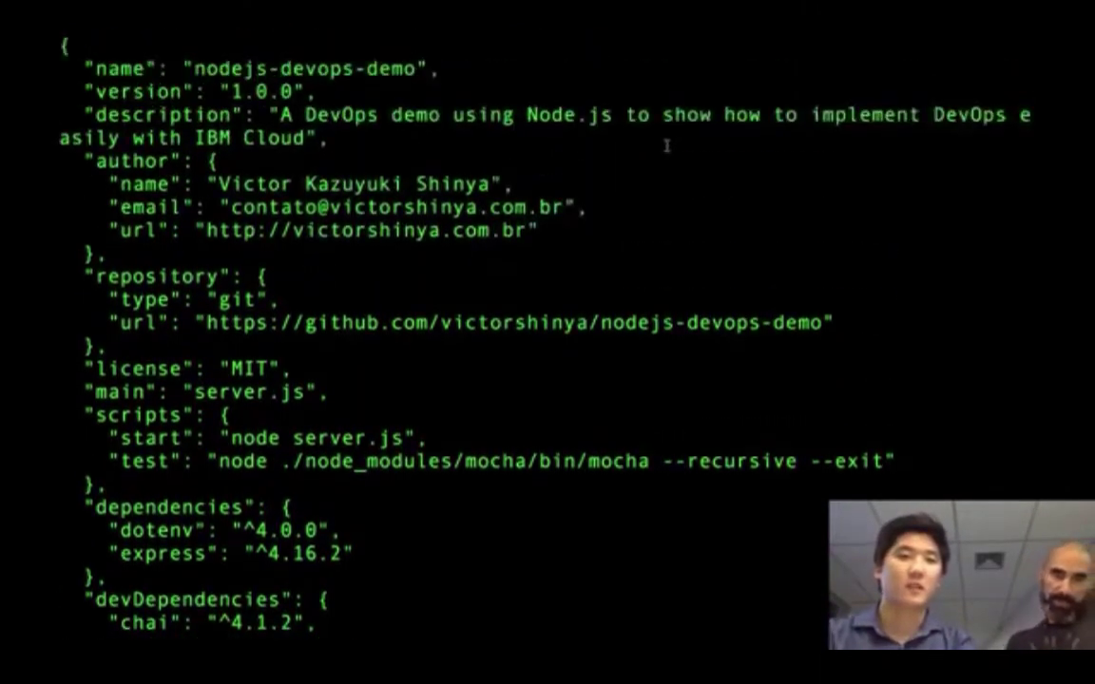
{"action": "scroll", "coordinate": [666, 146], "scroll_direction": "up", "scroll_amount": 3}
{"action": "scroll", "coordinate": [666, 145], "scroll_direction": "down", "scroll_amount": 2}
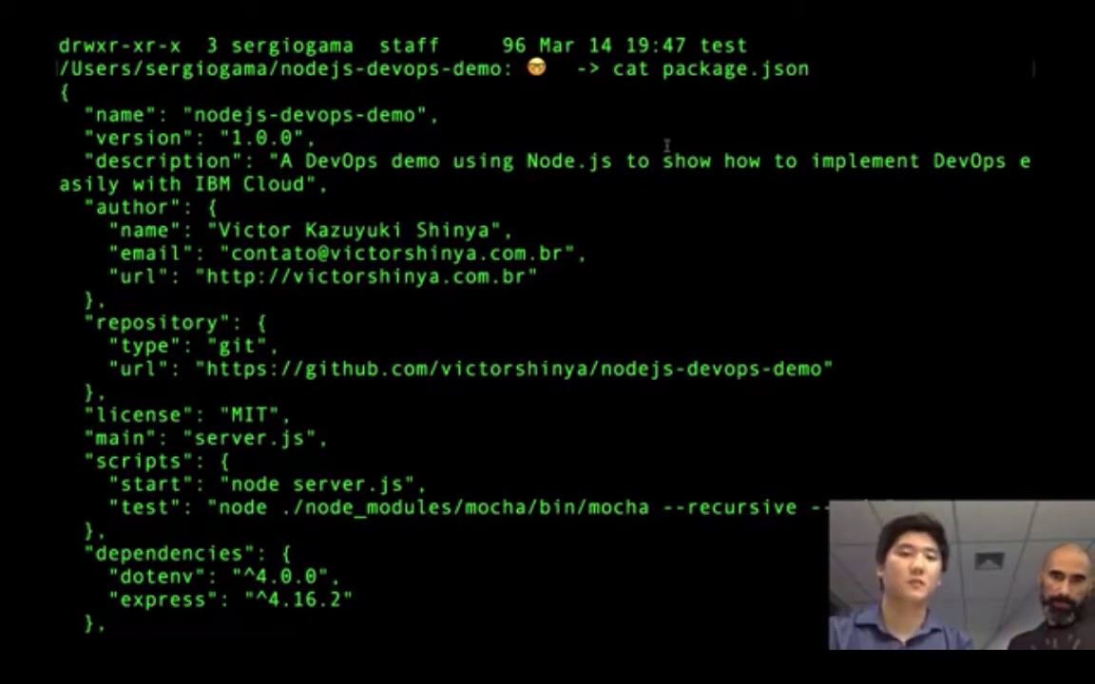
{"action": "scroll", "coordinate": [666, 146], "scroll_direction": "down", "scroll_amount": 1}
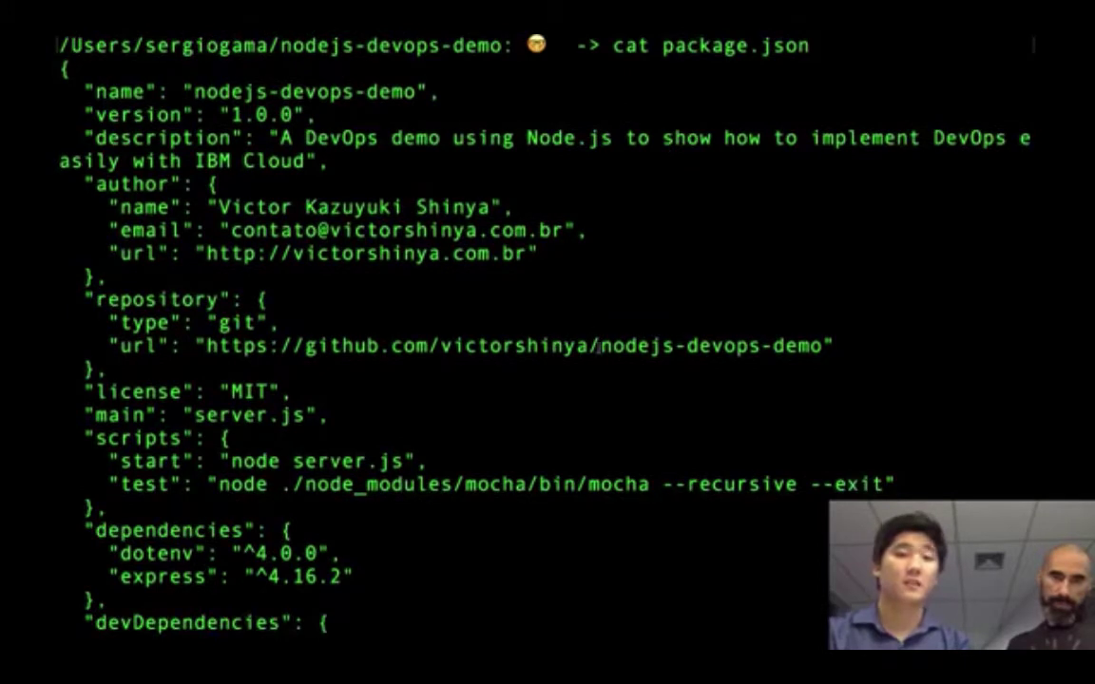
{"action": "scroll", "coordinate": [615, 321], "scroll_direction": "down", "scroll_amount": 1}
{"action": "scroll", "coordinate": [627, 321], "scroll_direction": "up", "scroll_amount": 1}
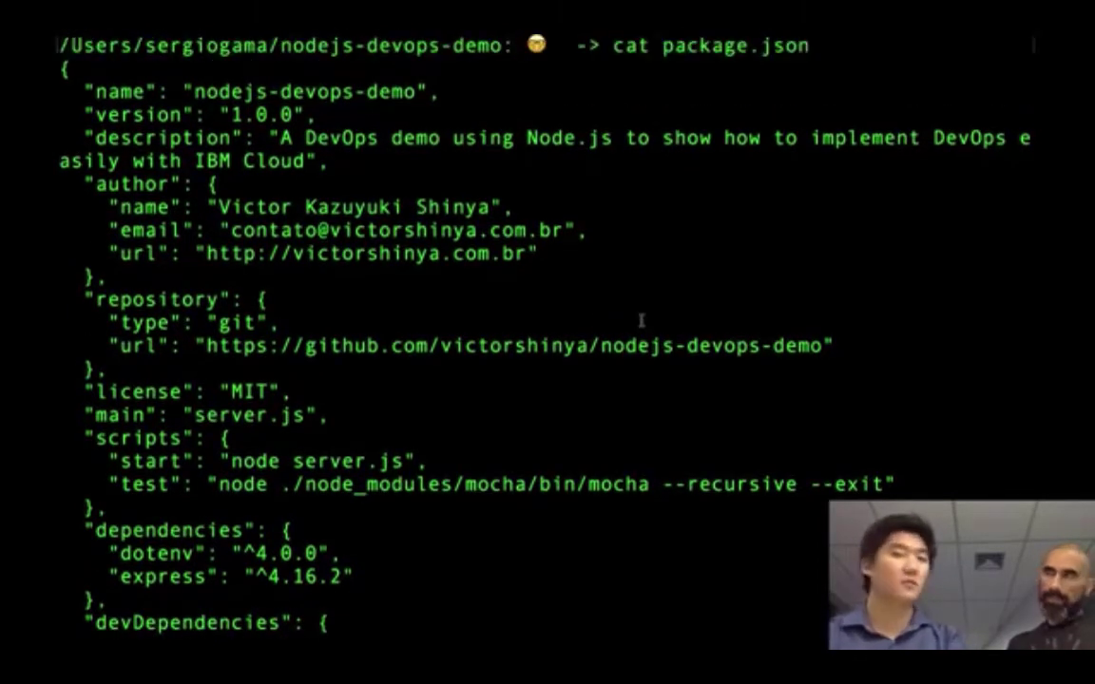
{"action": "scroll", "coordinate": [641, 322], "scroll_direction": "down", "scroll_amount": 1}
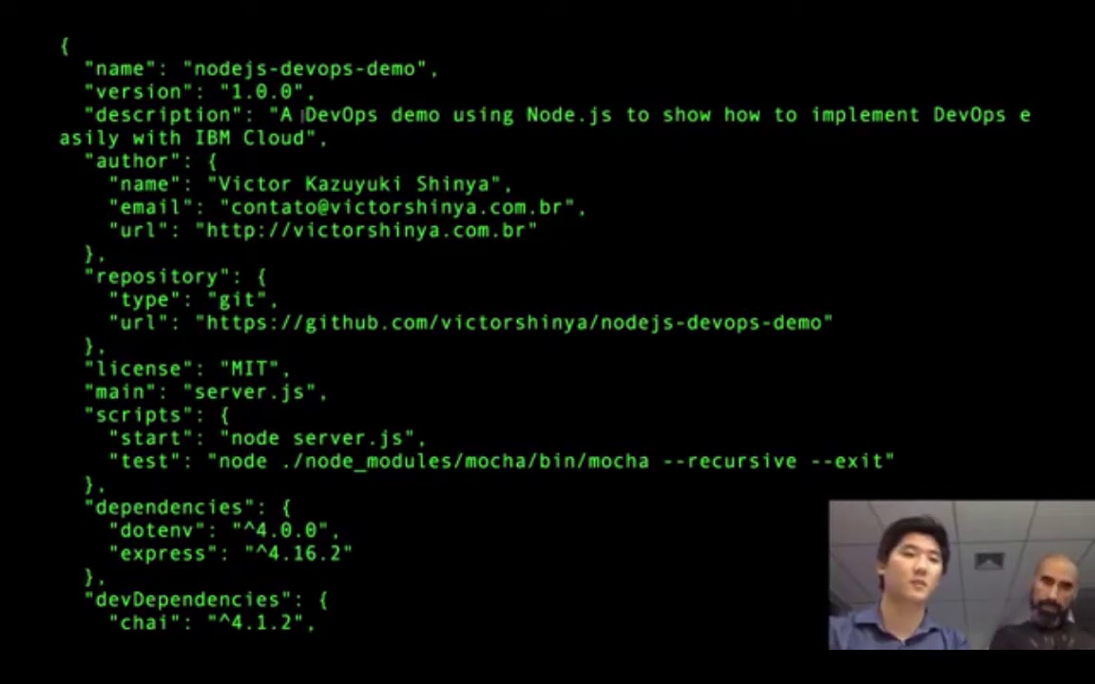
{"action": "scroll", "coordinate": [686, 346], "scroll_direction": "down", "scroll_amount": 4}
{"action": "scroll", "coordinate": [686, 346], "scroll_direction": "down", "scroll_amount": 5}
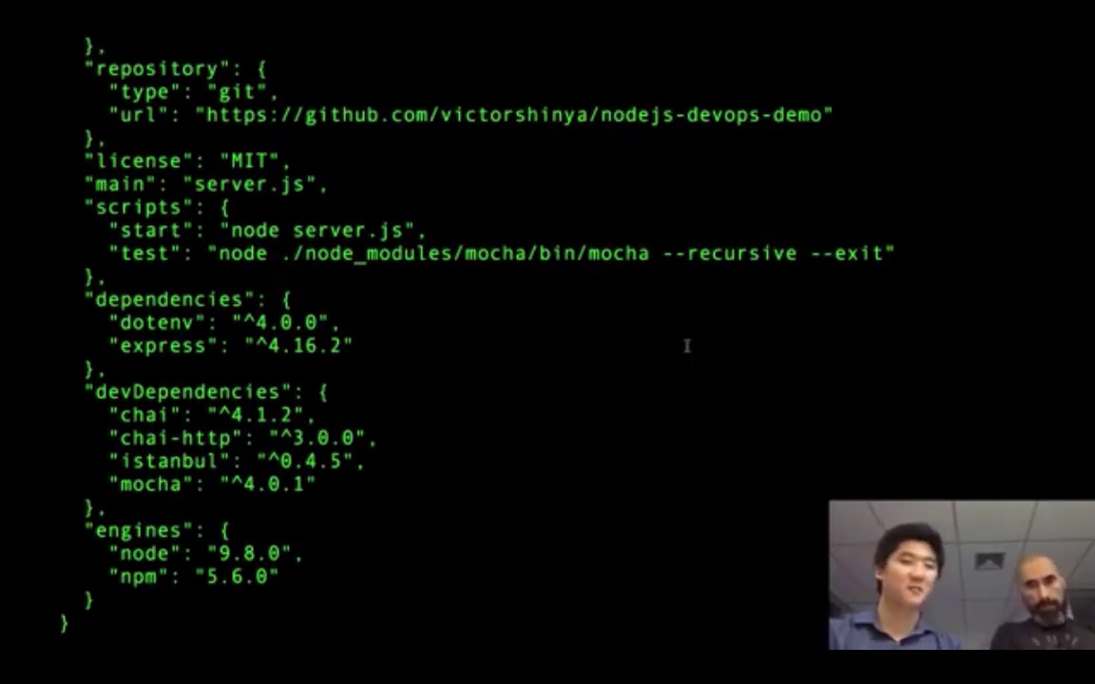
{"action": "scroll", "coordinate": [686, 346], "scroll_direction": "down", "scroll_amount": 1}
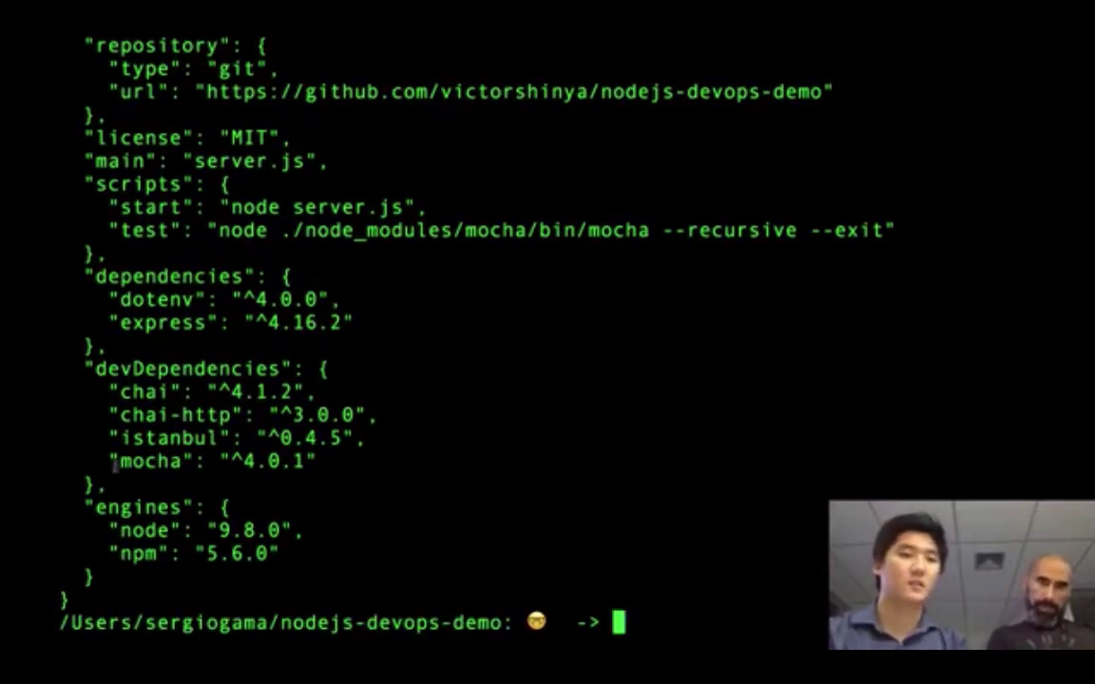
{"action": "left_click_drag", "start_coordinate": [110, 487], "coordinate": [84, 188]}
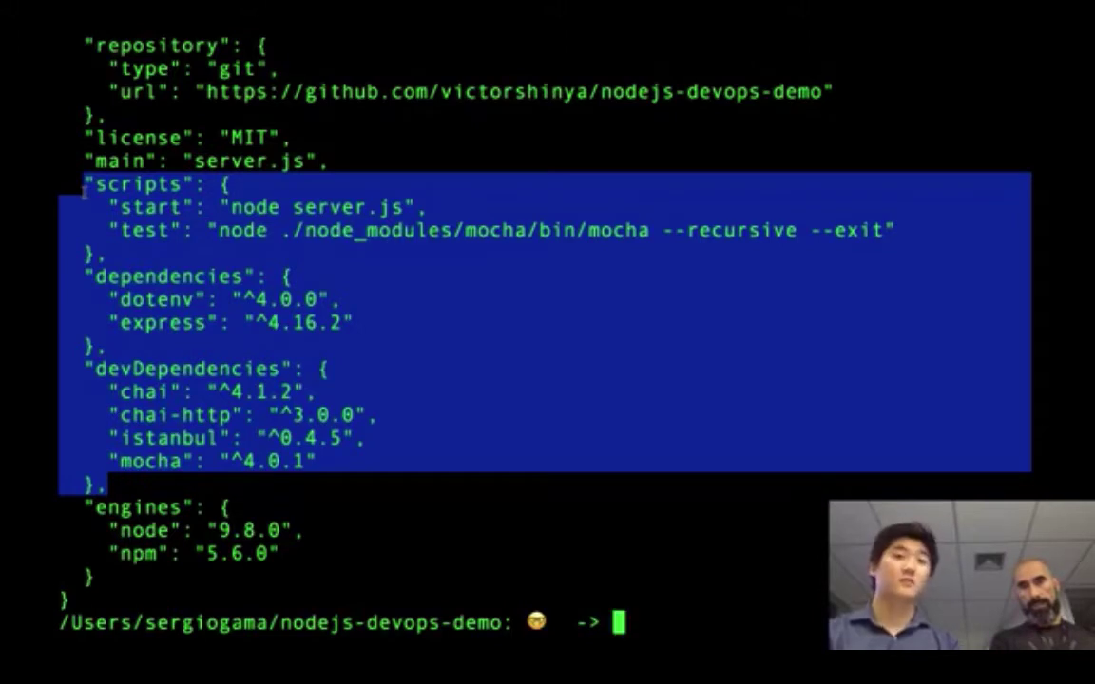
{"action": "left_click", "coordinate": [275, 262]}
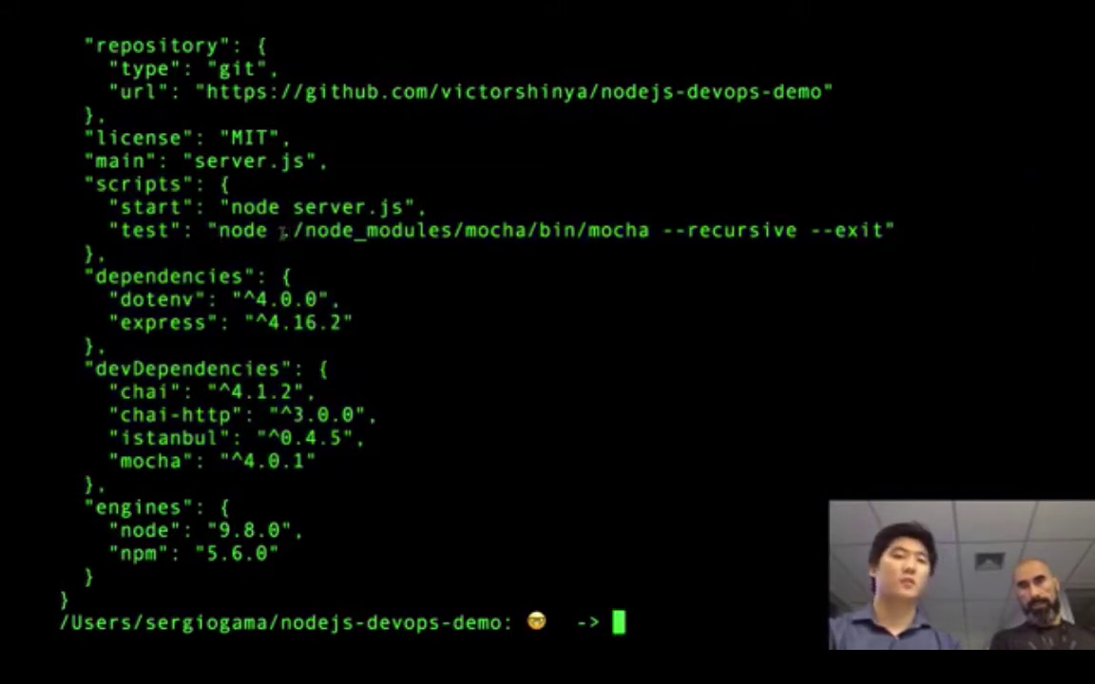
{"action": "left_click_drag", "start_coordinate": [282, 230], "coordinate": [653, 230]}
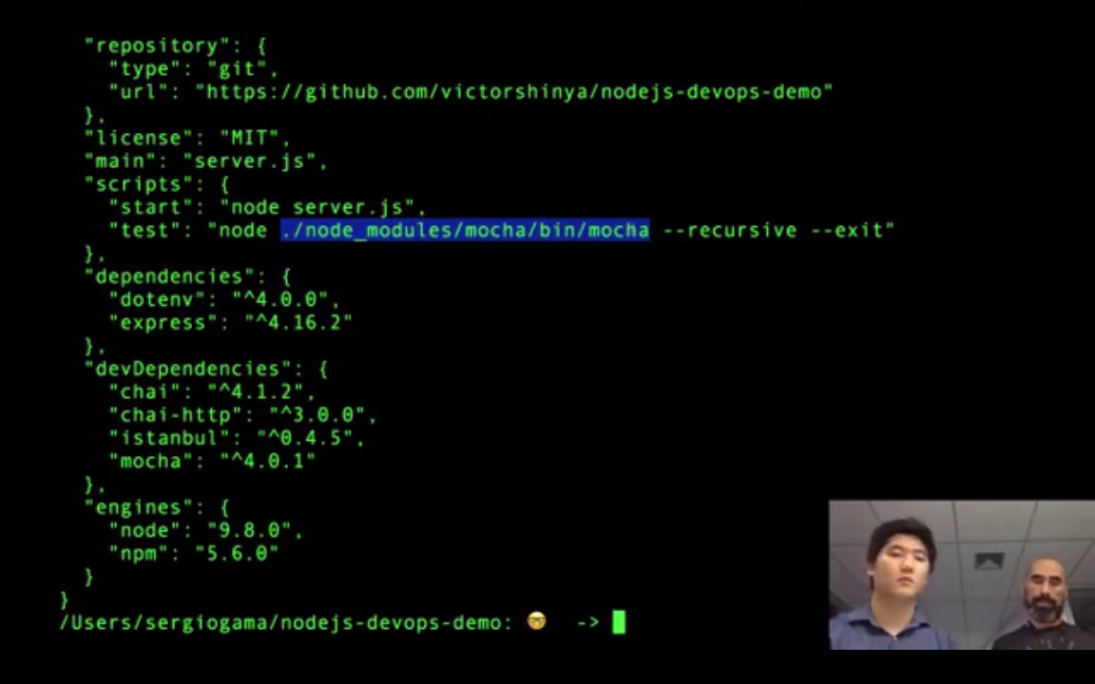
{"action": "double_click", "coordinate": [617, 230]}
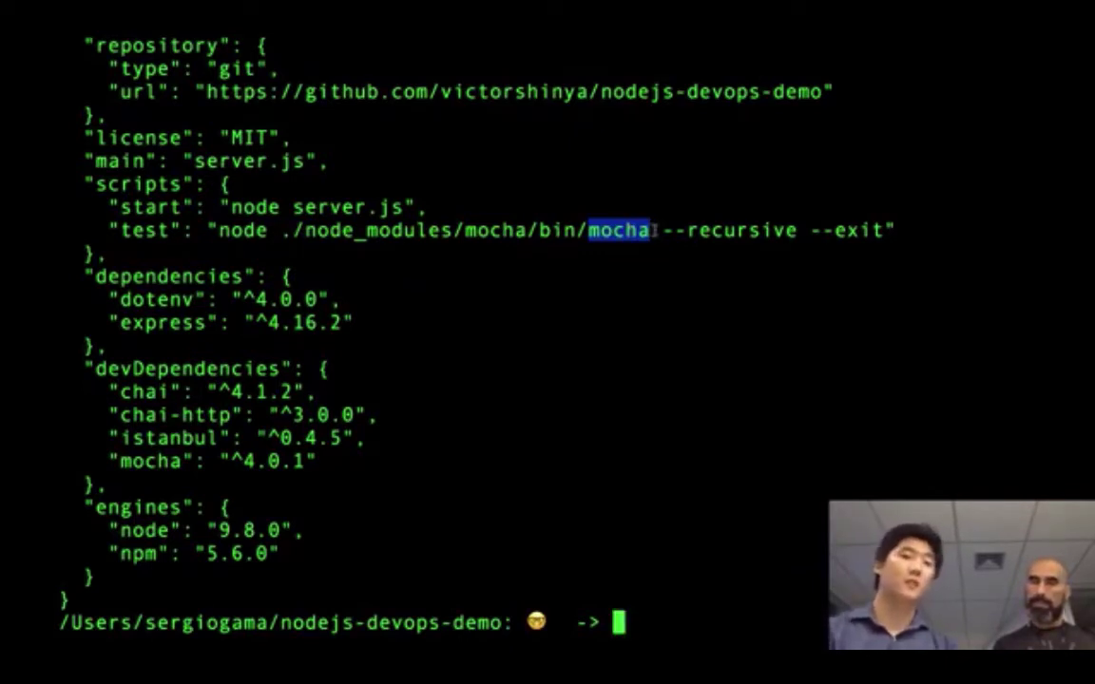
{"action": "left_click", "coordinate": [472, 272]}
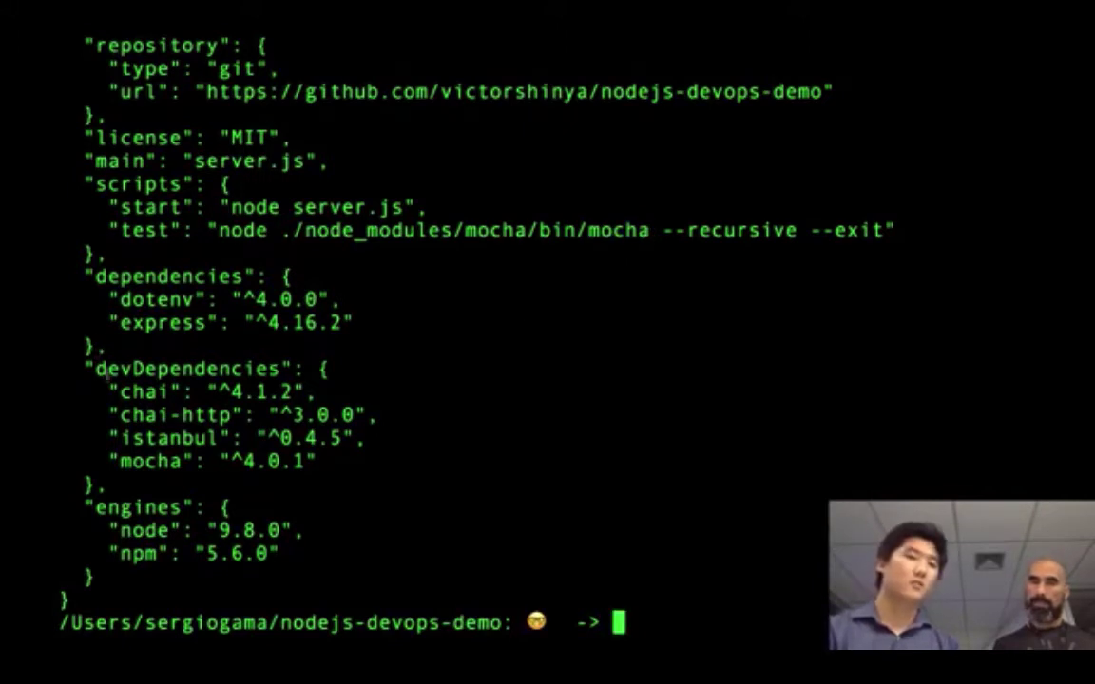
{"action": "left_click_drag", "start_coordinate": [108, 392], "coordinate": [312, 392]}
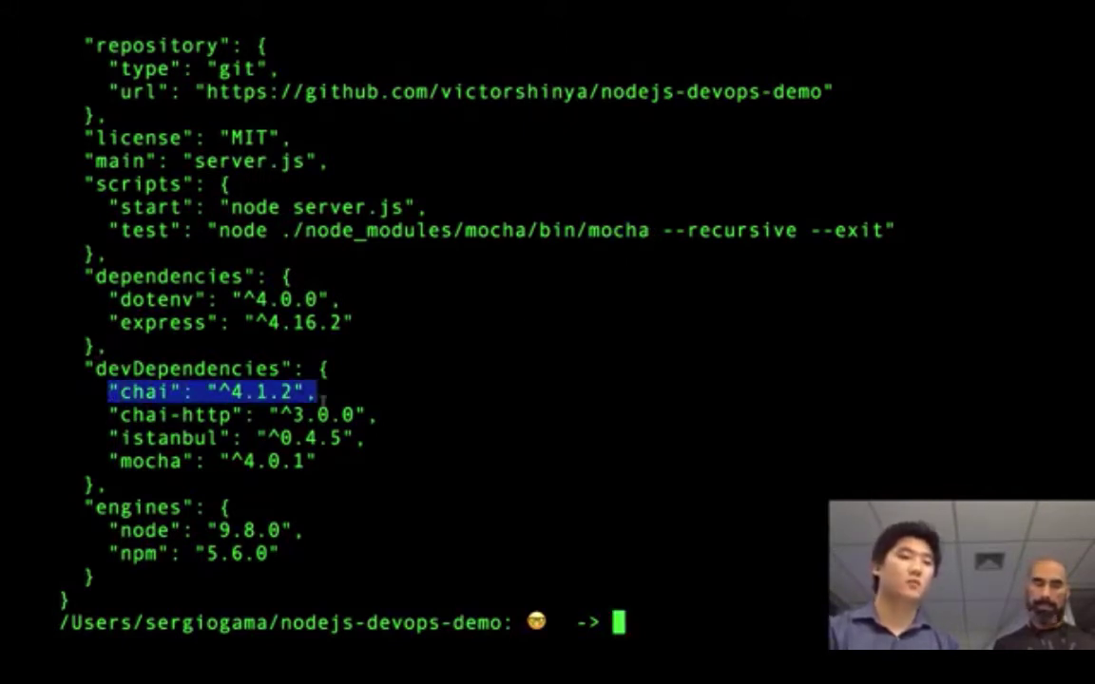
{"action": "left_click_drag", "start_coordinate": [109, 414], "coordinate": [353, 415]}
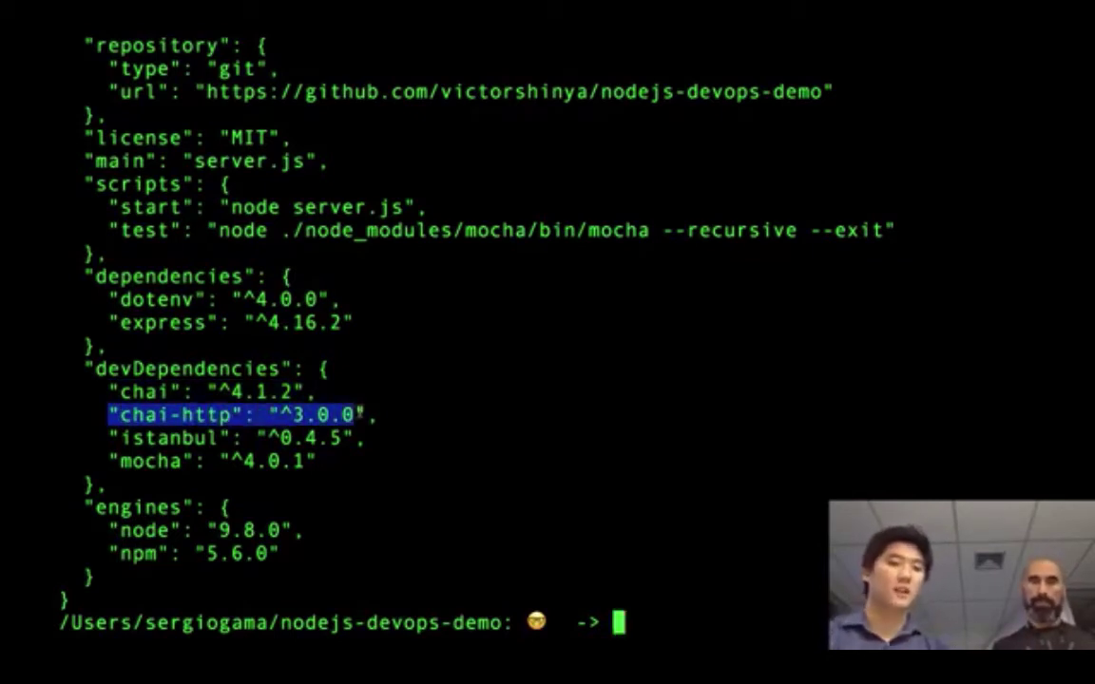
{"action": "left_click_drag", "start_coordinate": [108, 437], "coordinate": [377, 432]}
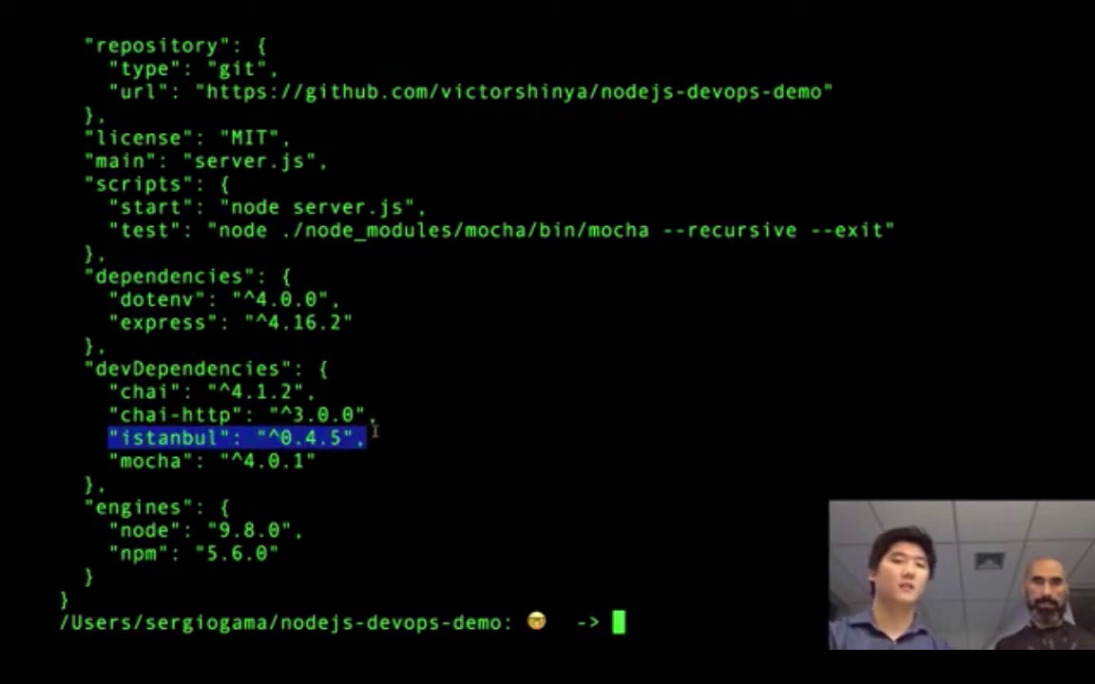
{"action": "left_click", "coordinate": [371, 437]}
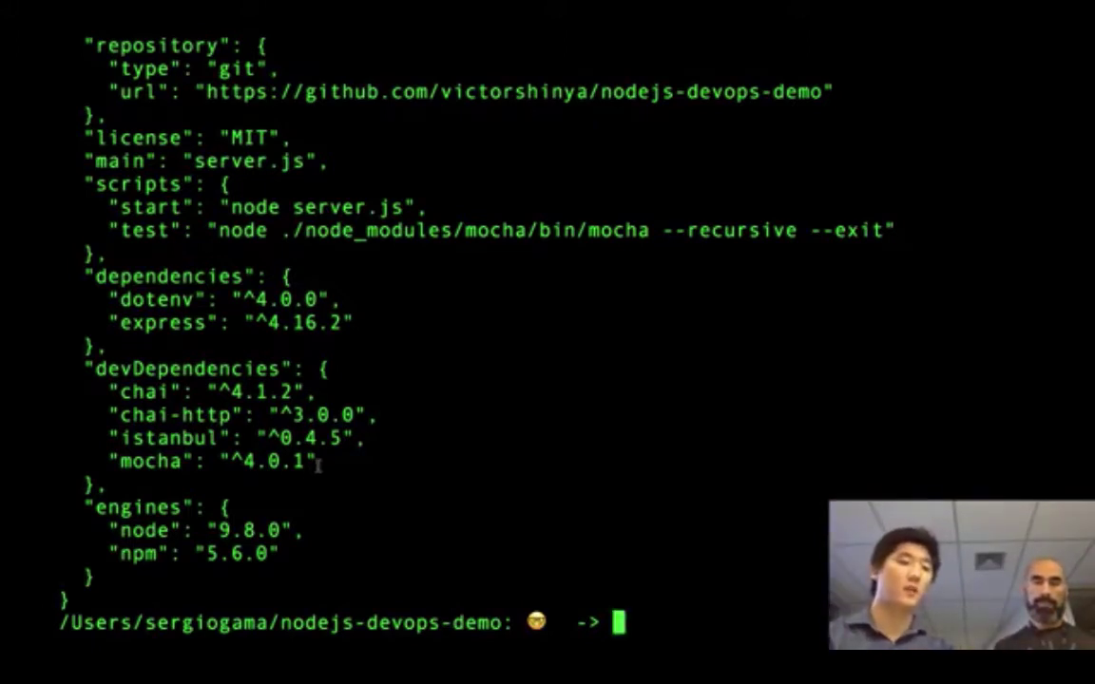
{"action": "left_click_drag", "start_coordinate": [320, 465], "coordinate": [97, 462]}
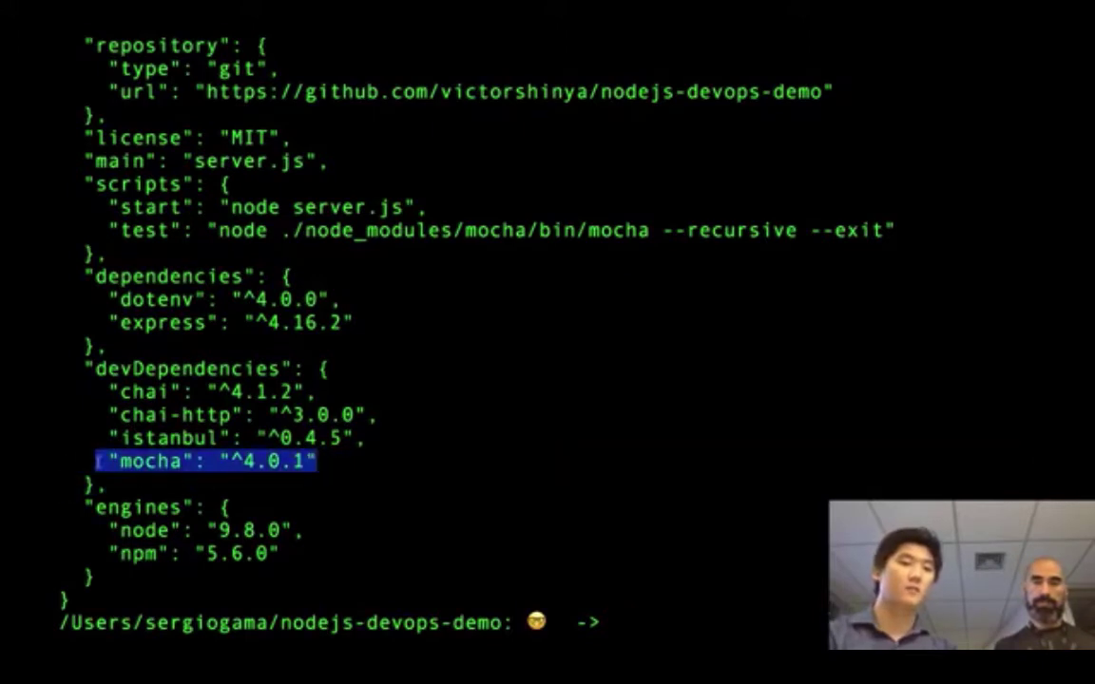
{"action": "left_click", "coordinate": [410, 318]}
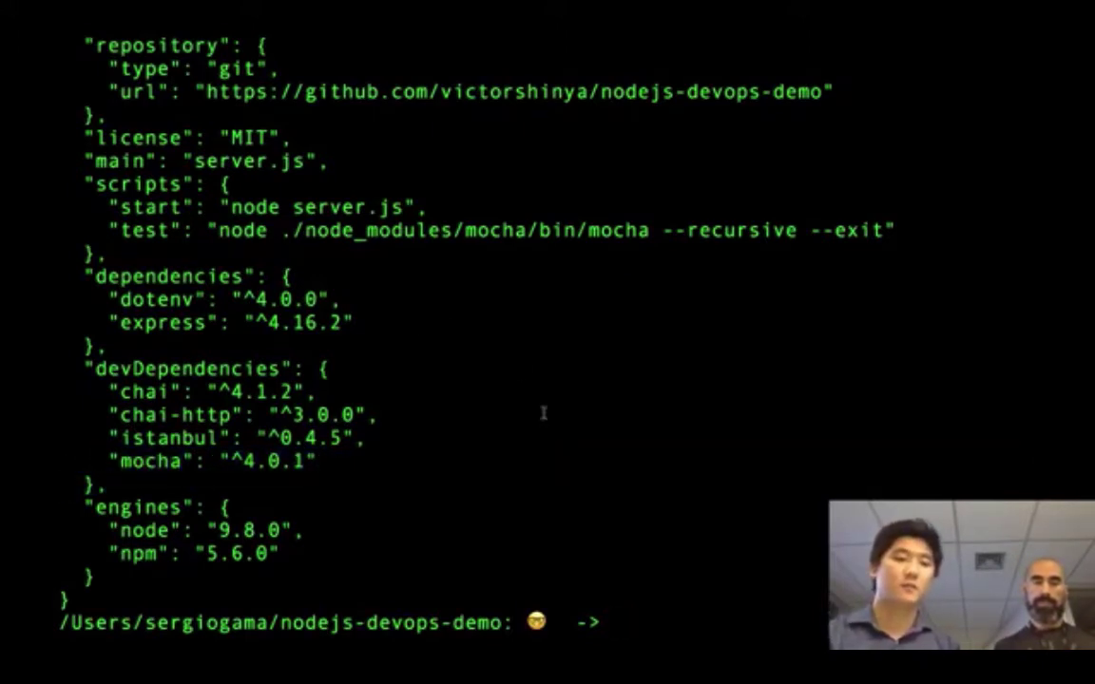
- Clear the screen and list the project folder's files in detail
{"action": "type", "text": "clear"}
{"action": "key", "text": "Return"}
{"action": "type", "text": "ls -l"}
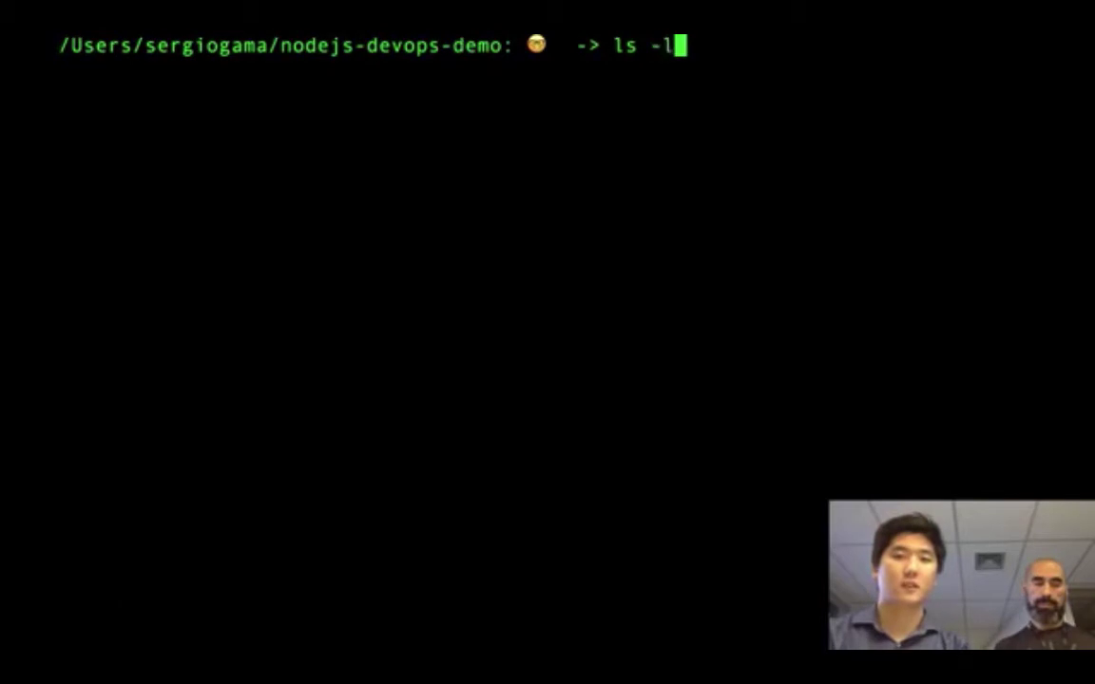
{"action": "key", "text": "Return"}
- Print server.js and select its Express app code
{"action": "type", "text": "cat "}
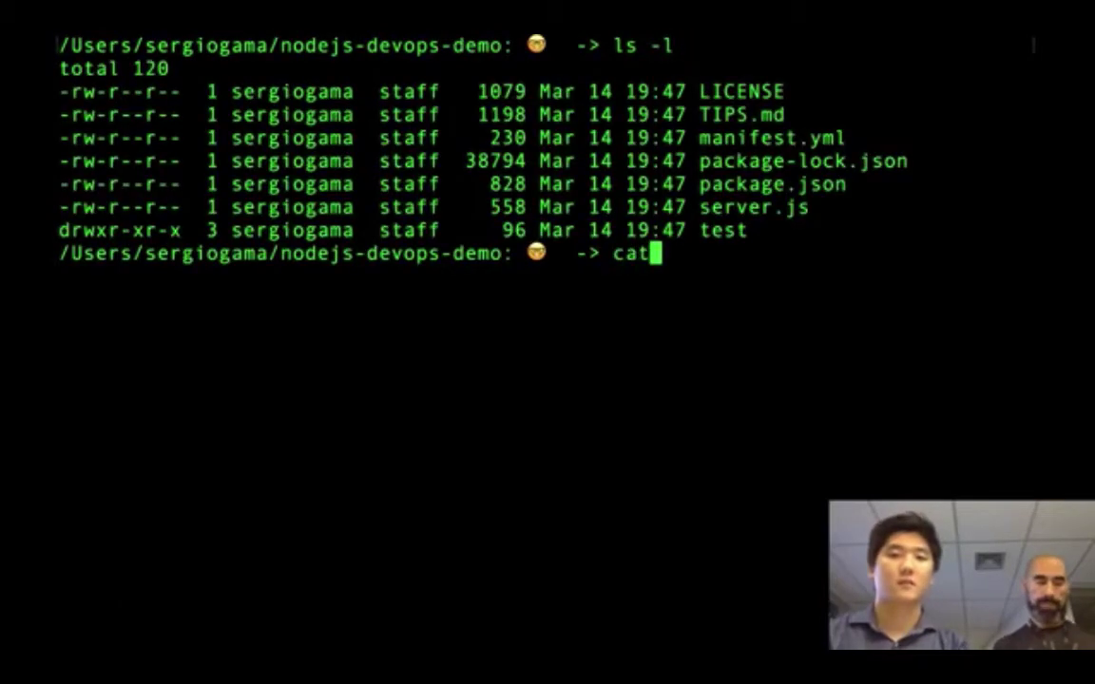
{"action": "type", "text": "server.js"}
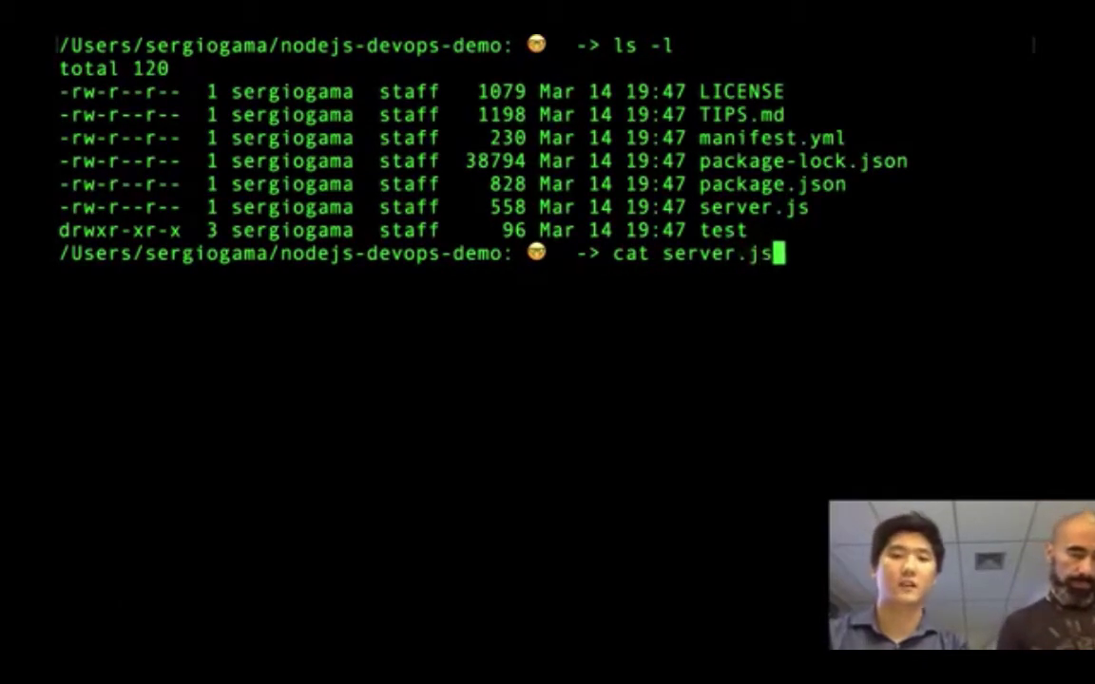
{"action": "key", "text": "Return"}
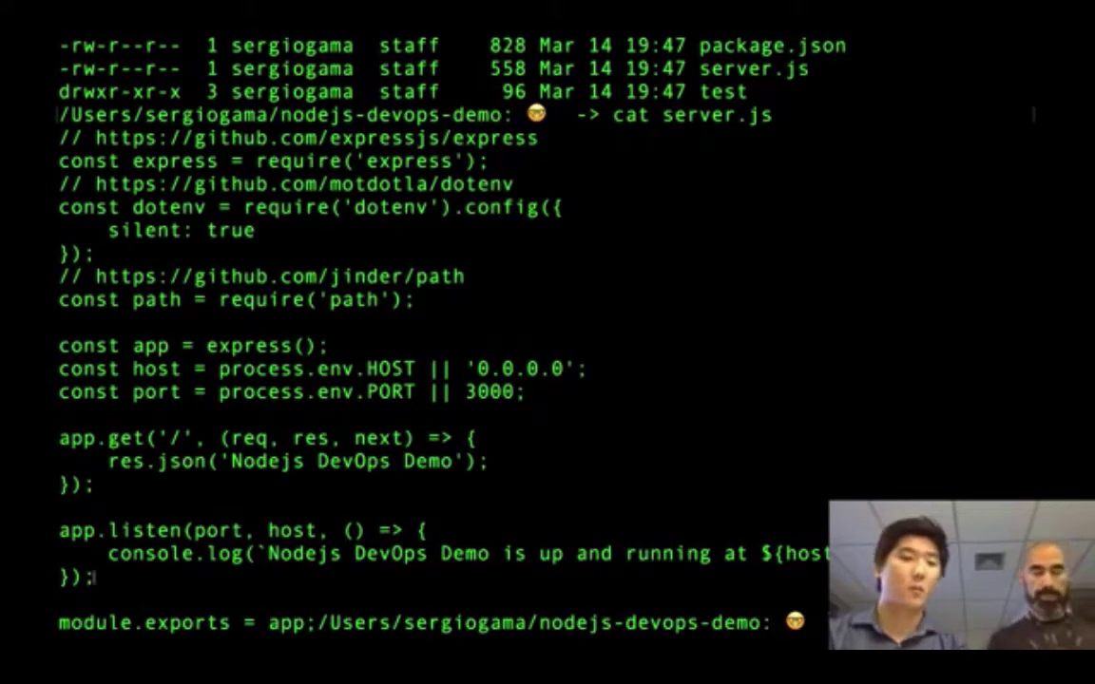
{"action": "left_click_drag", "start_coordinate": [98, 570], "coordinate": [59, 182]}
{"action": "scroll", "coordinate": [626, 364], "scroll_direction": "down", "scroll_amount": 1}
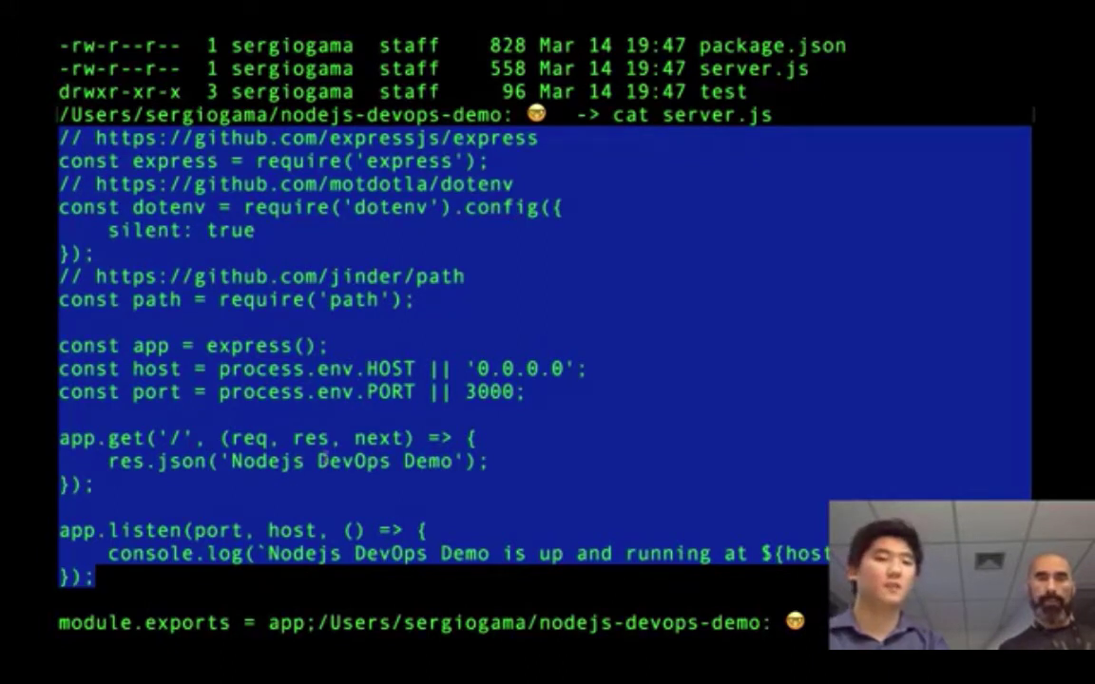
- Deselect the server.js code and clear the terminal screen
{"action": "left_click", "coordinate": [740, 577]}
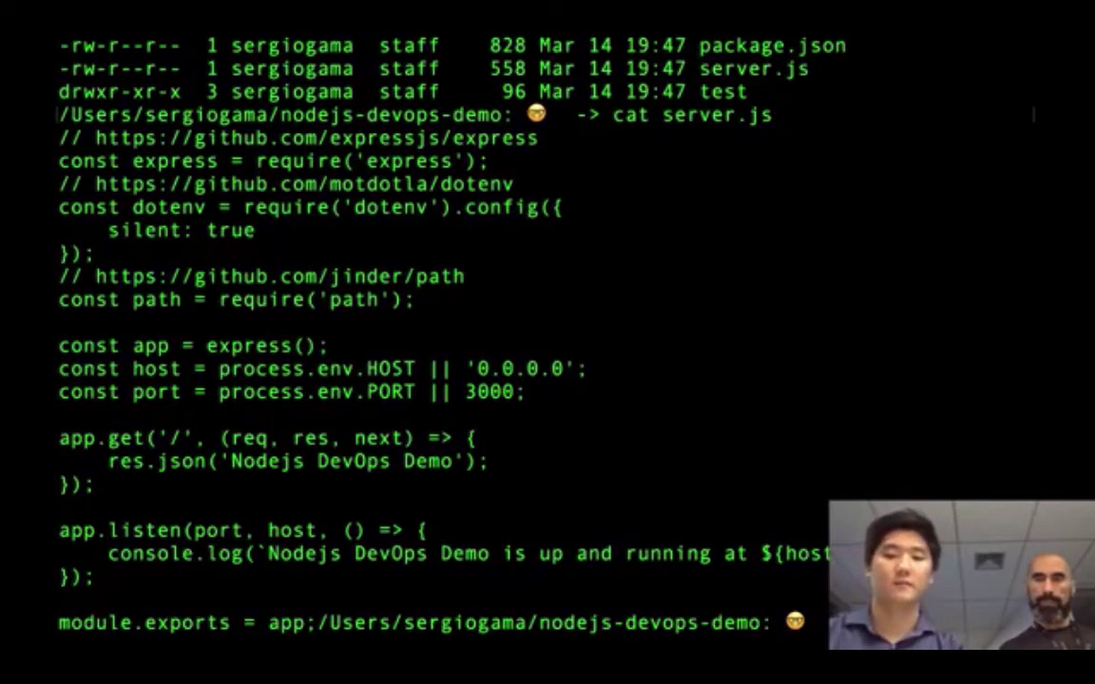
{"action": "key", "text": "ctrl+l"}
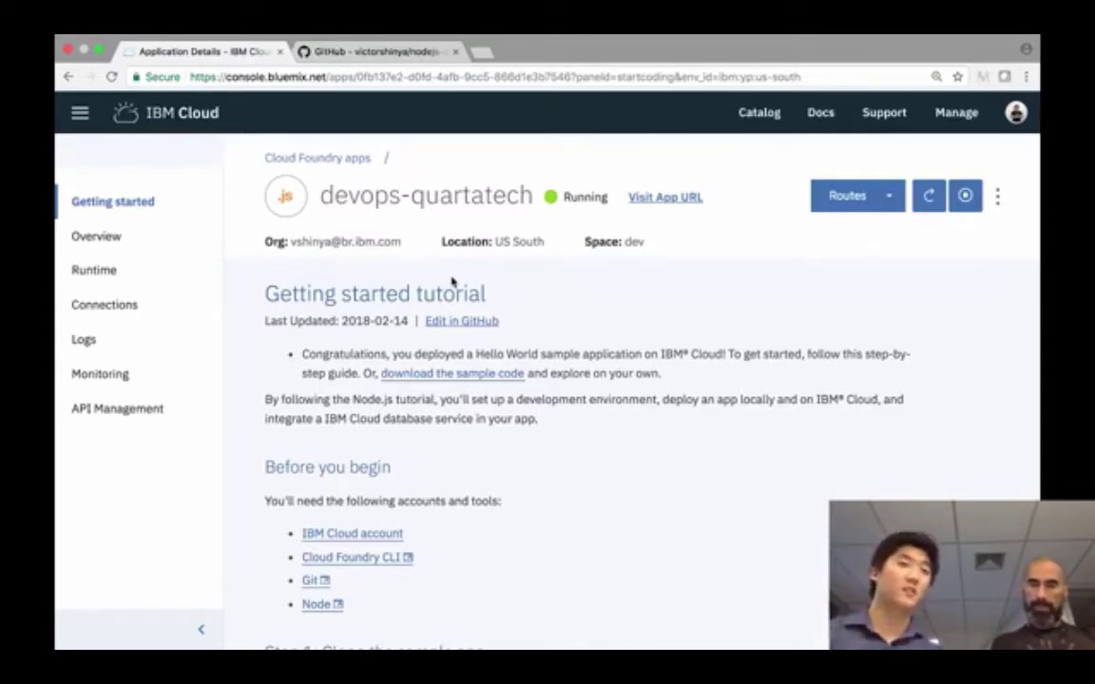
- View the deployed app's Hello World page, close it, and return to the Dashboard
{"action": "left_click", "coordinate": [675, 198]}
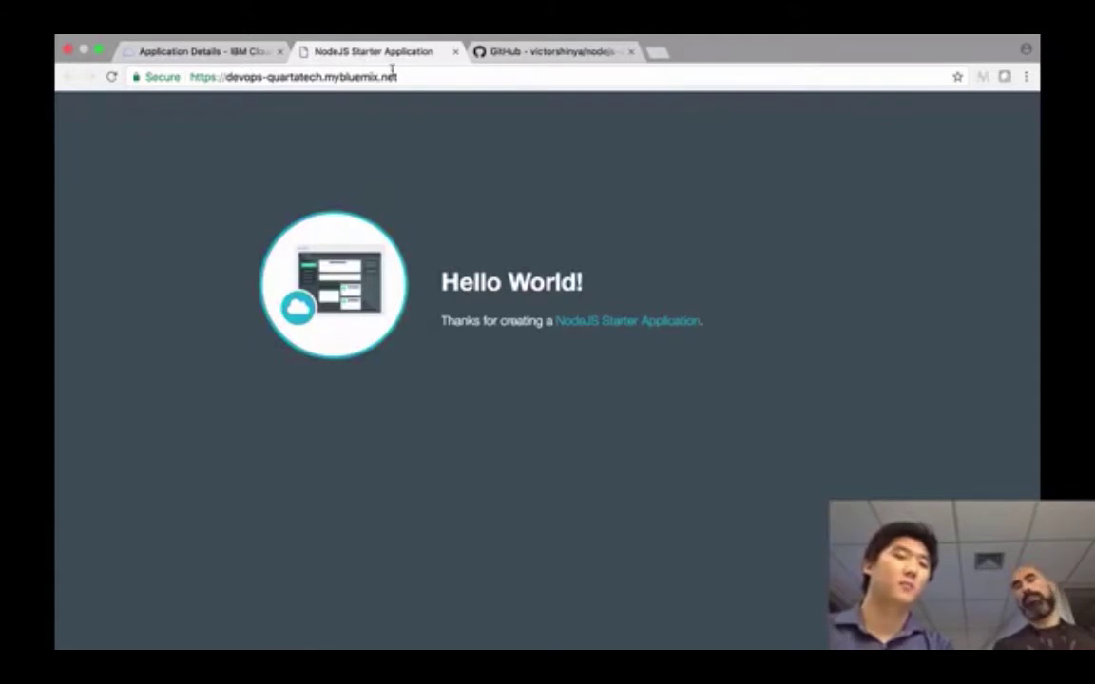
{"action": "left_click", "coordinate": [454, 52]}
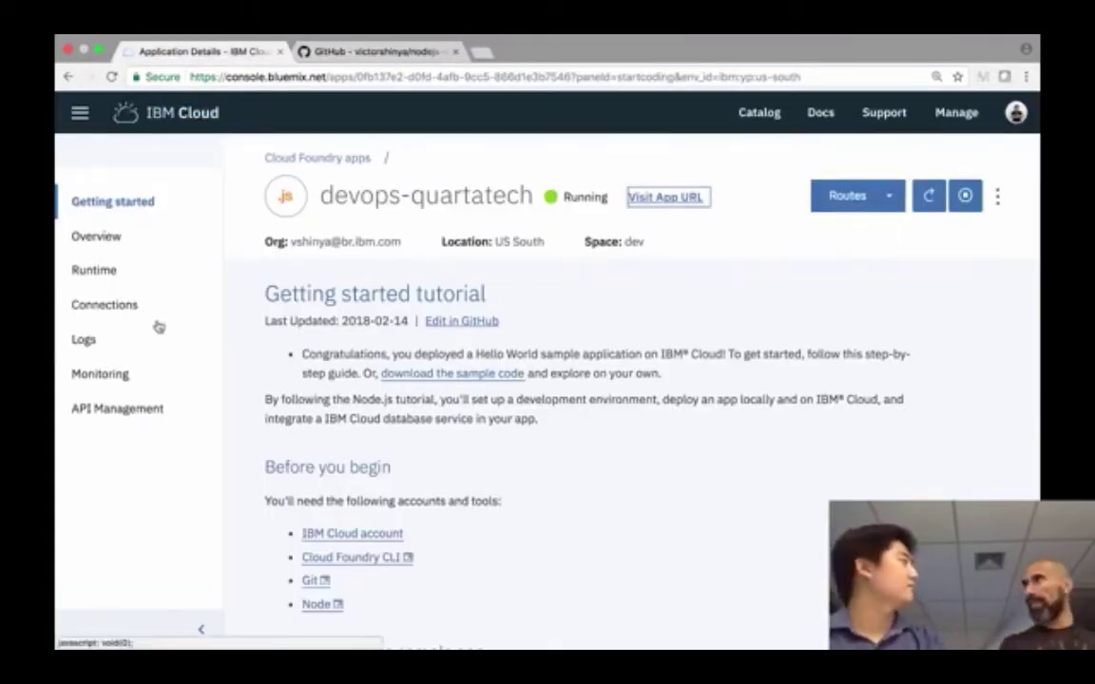
{"action": "left_click", "coordinate": [175, 112]}
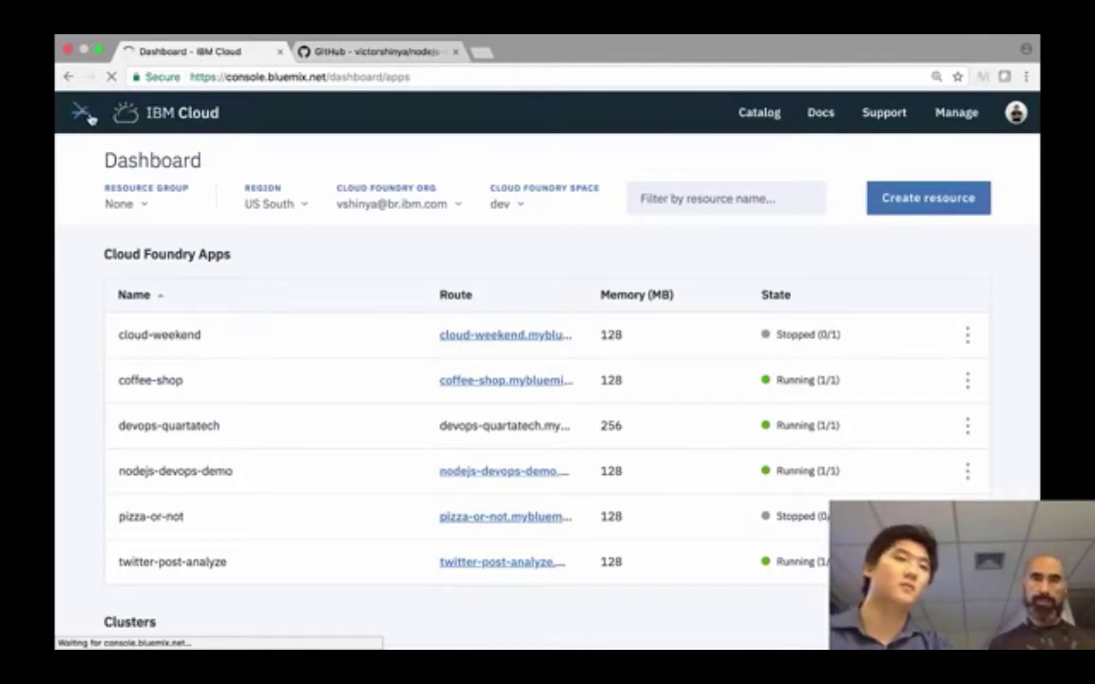
- Go to DevOps through the main navigation menu to reach the Toolchains list
{"action": "left_click", "coordinate": [81, 113]}
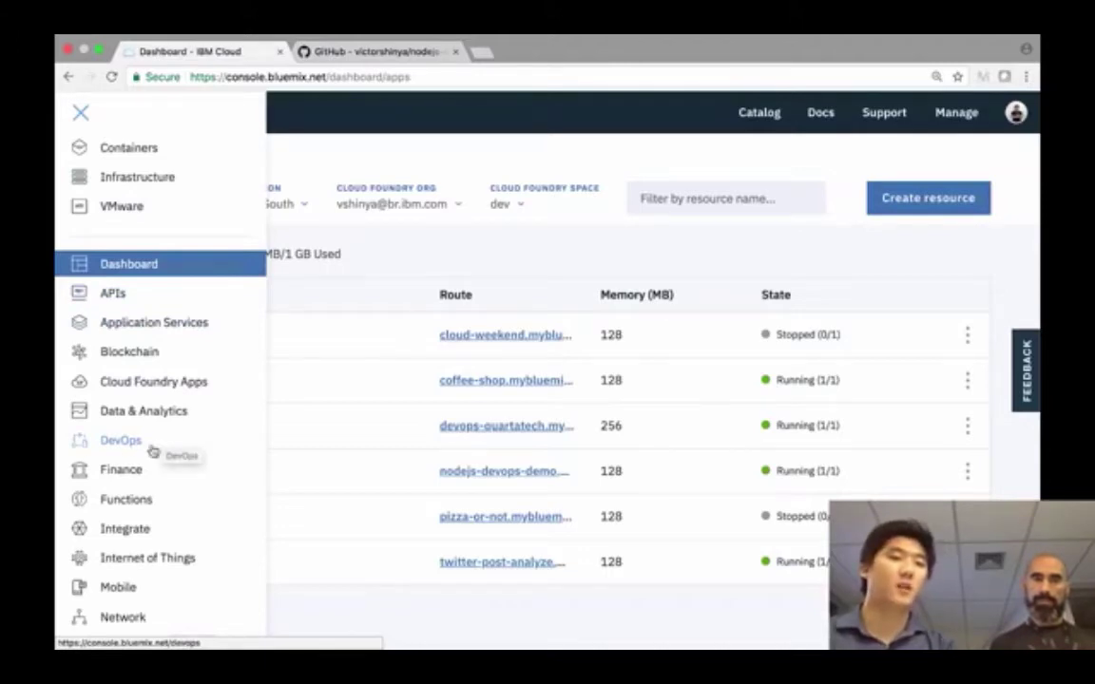
{"action": "left_click", "coordinate": [109, 443]}
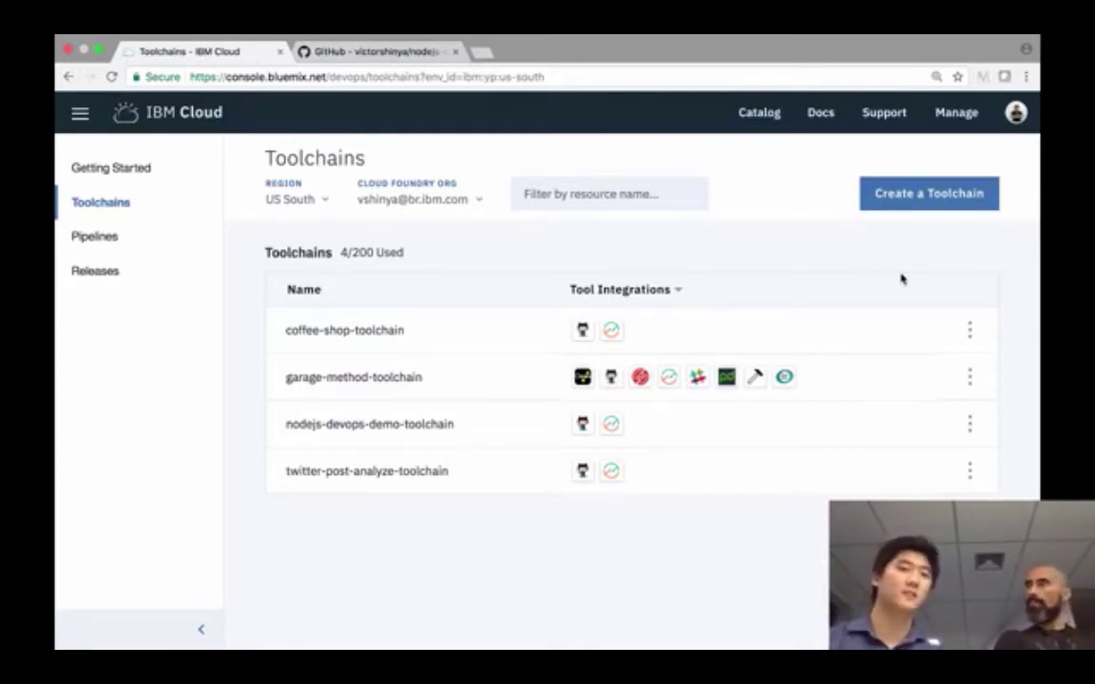
- Start a new toolchain and scroll the template gallery down to Build your own toolchain under Other Templates
{"action": "left_click", "coordinate": [915, 210]}
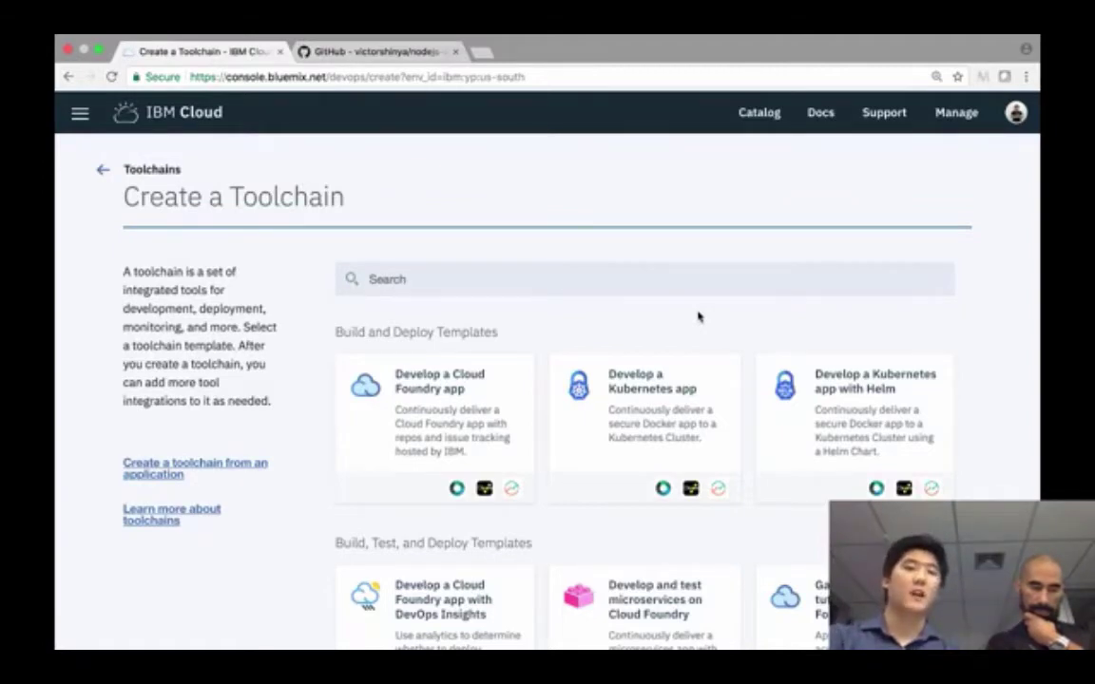
{"action": "scroll", "coordinate": [698, 317], "scroll_direction": "down", "scroll_amount": 1}
{"action": "scroll", "coordinate": [697, 316], "scroll_direction": "down", "scroll_amount": 3}
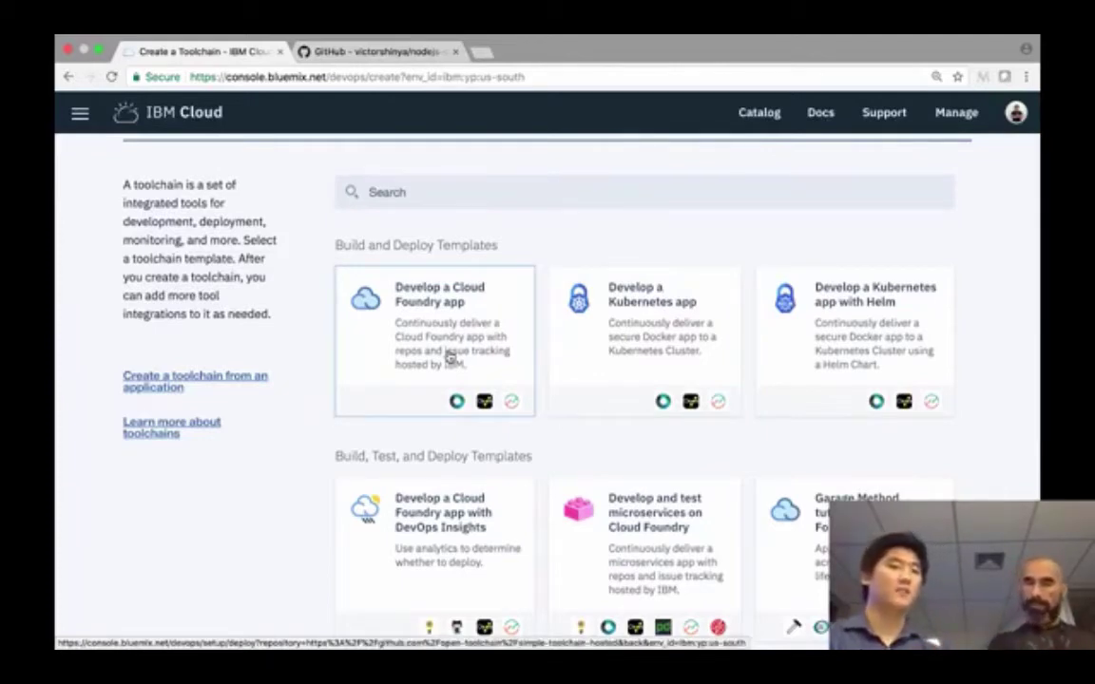
{"action": "scroll", "coordinate": [452, 359], "scroll_direction": "down", "scroll_amount": 2}
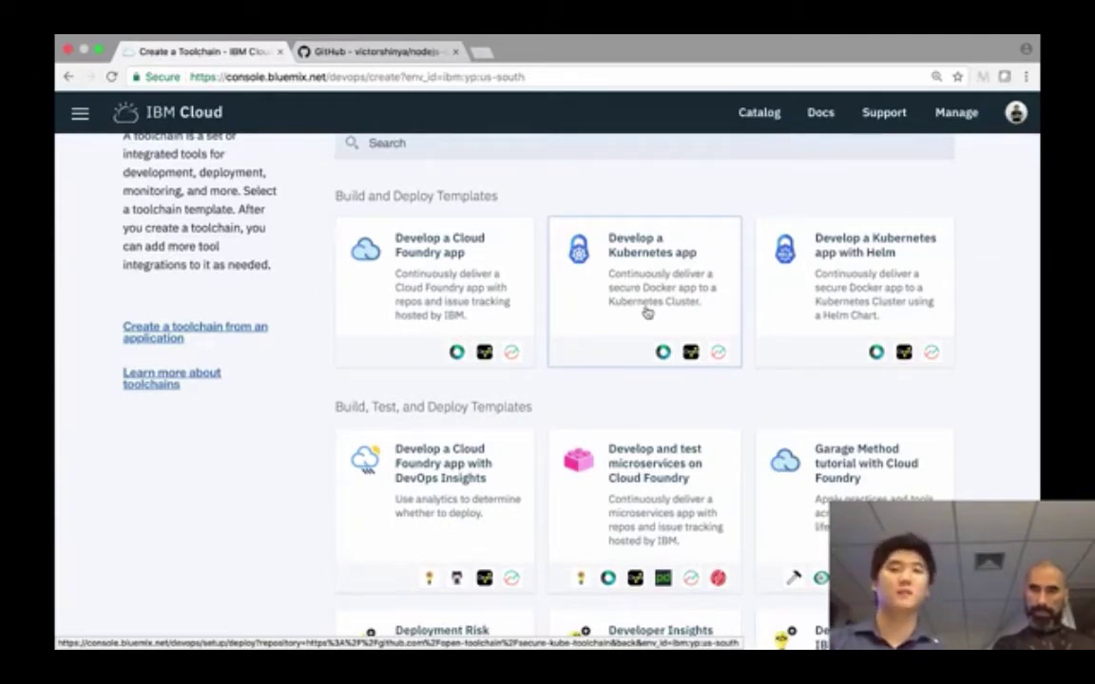
{"action": "scroll", "coordinate": [646, 312], "scroll_direction": "down", "scroll_amount": 3}
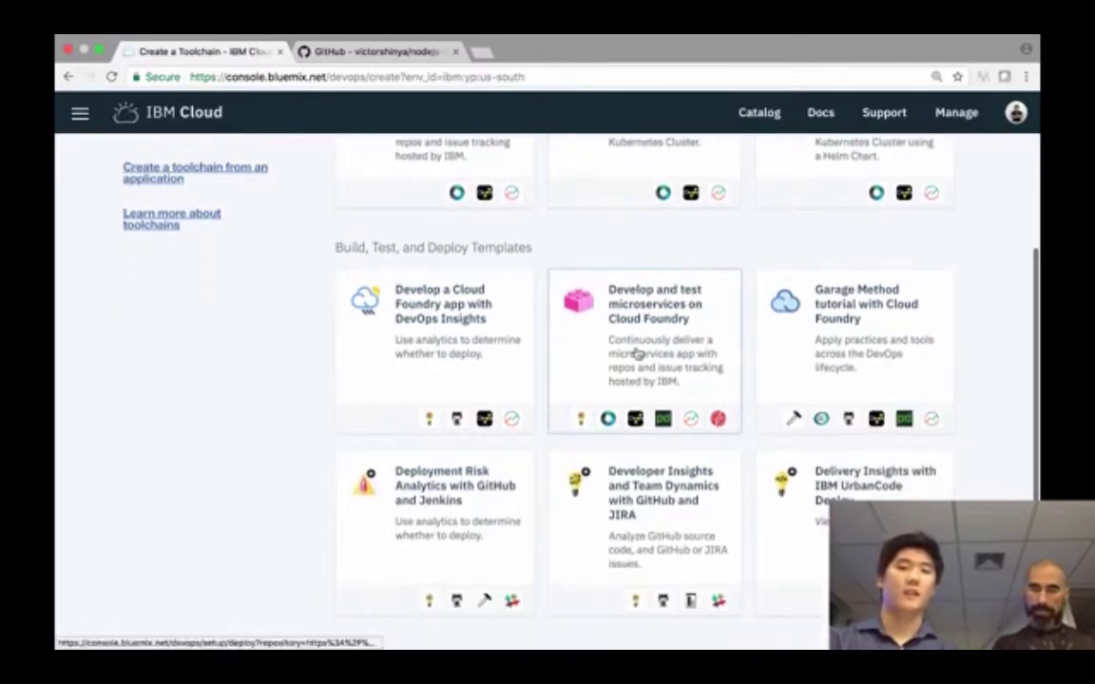
{"action": "scroll", "coordinate": [570, 354], "scroll_direction": "down", "scroll_amount": 1}
{"action": "scroll", "coordinate": [676, 334], "scroll_direction": "down", "scroll_amount": 1}
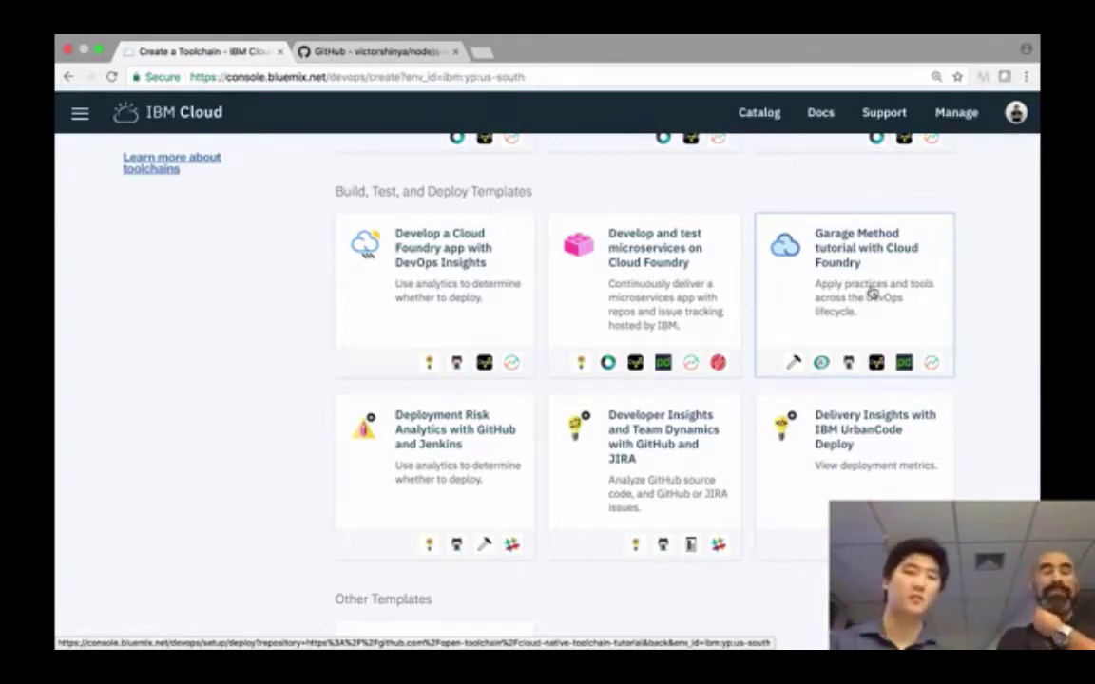
{"action": "scroll", "coordinate": [872, 295], "scroll_direction": "down", "scroll_amount": 3}
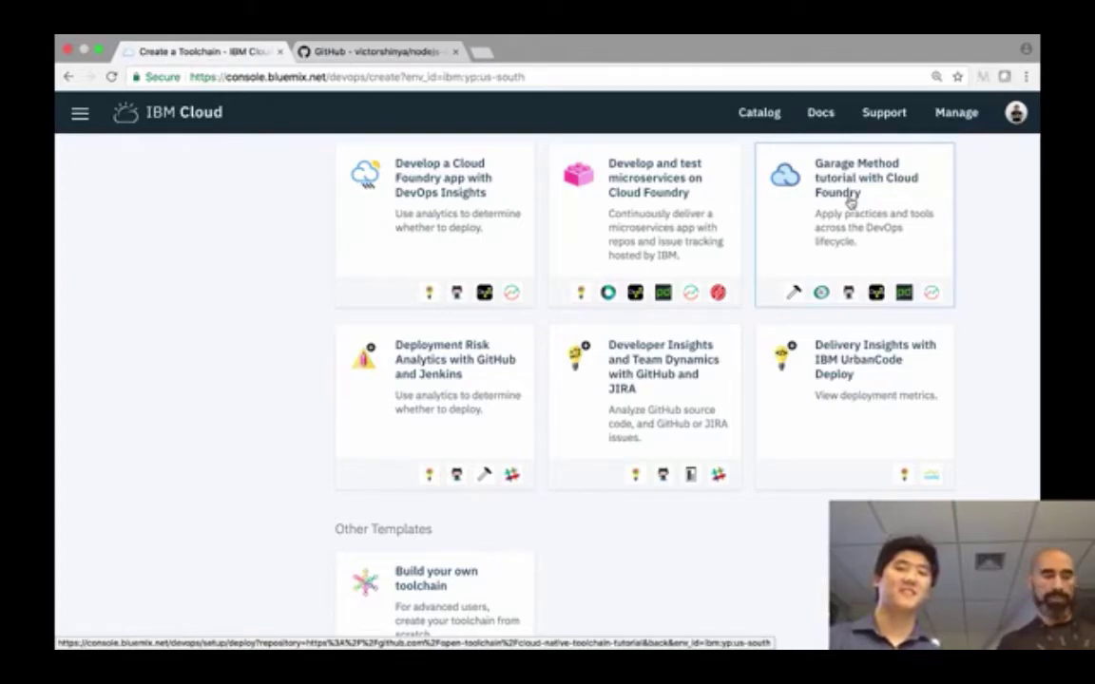
{"action": "scroll", "coordinate": [789, 399], "scroll_direction": "down", "scroll_amount": 2}
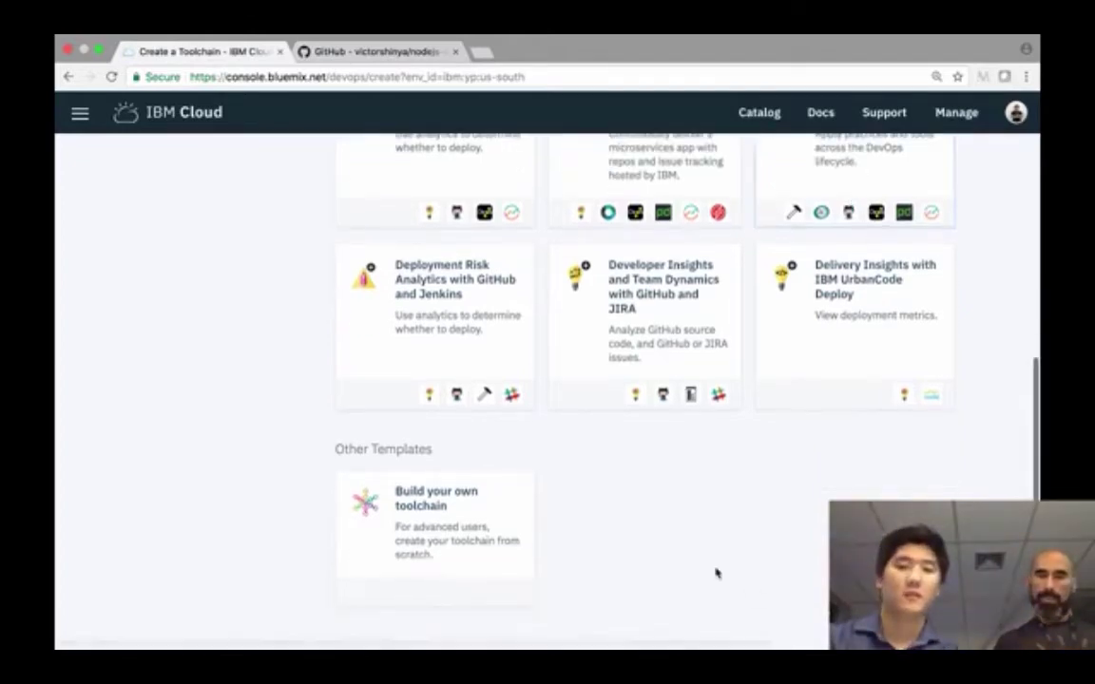
- Build your own toolchain, rename it to 'devops-quartatech', and create it
{"action": "left_click", "coordinate": [497, 513]}
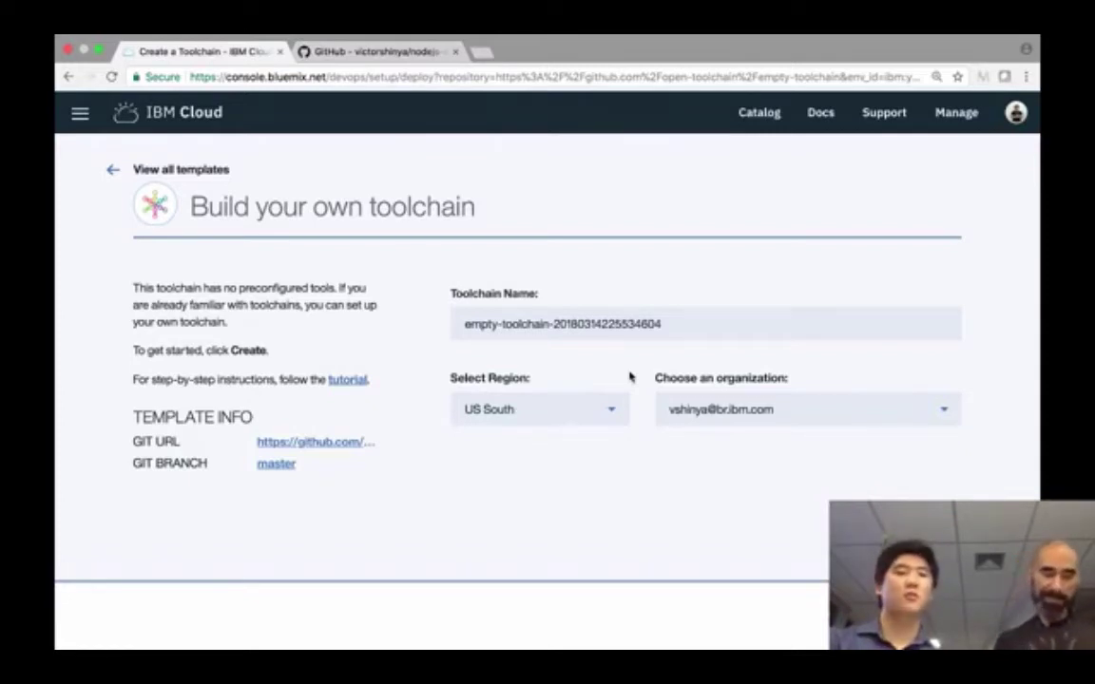
{"action": "triple_click", "coordinate": [690, 328]}
{"action": "key", "text": "BackSpace"}
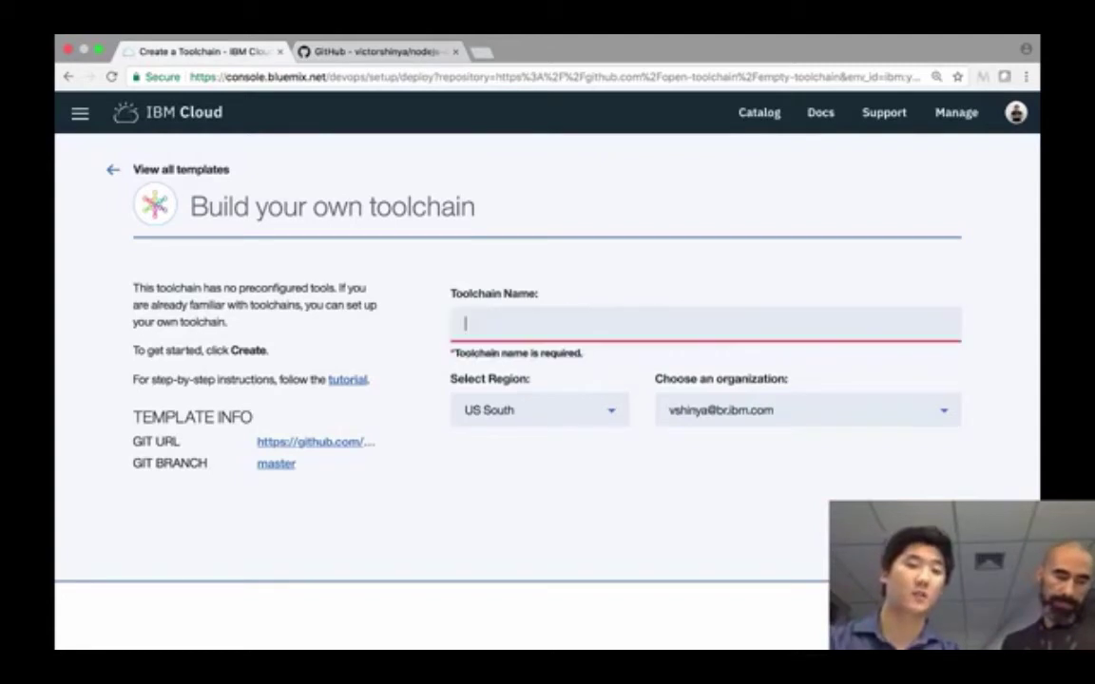
{"action": "type", "text": "devop"}
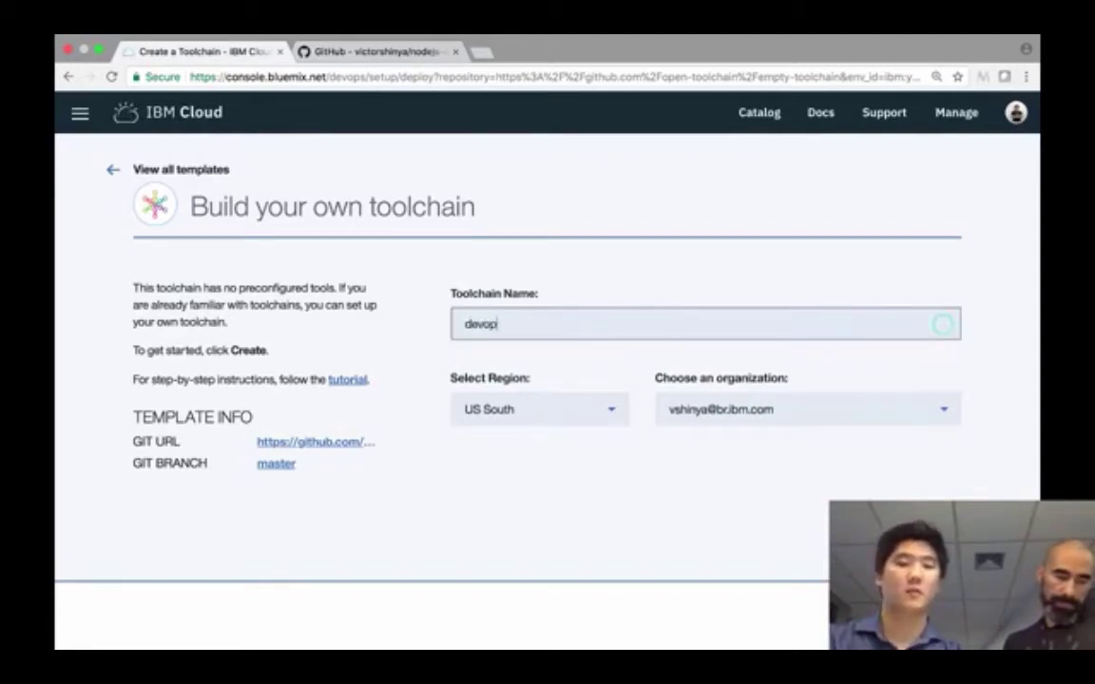
{"action": "type", "text": "s-quartatech"}
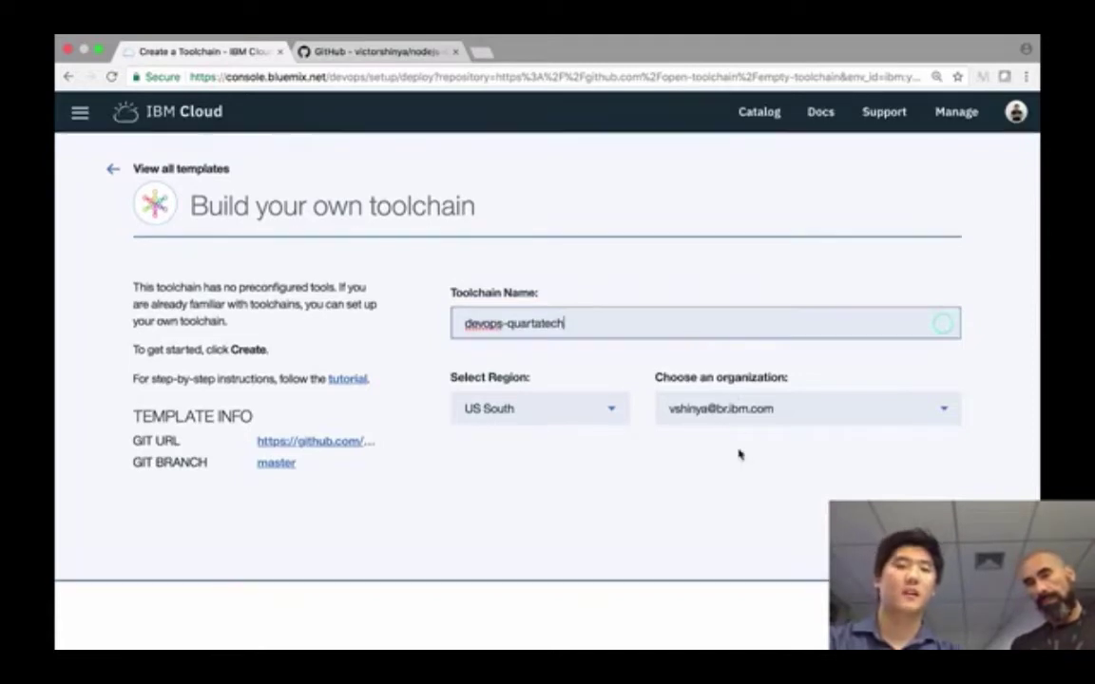
{"action": "left_click", "coordinate": [941, 615]}
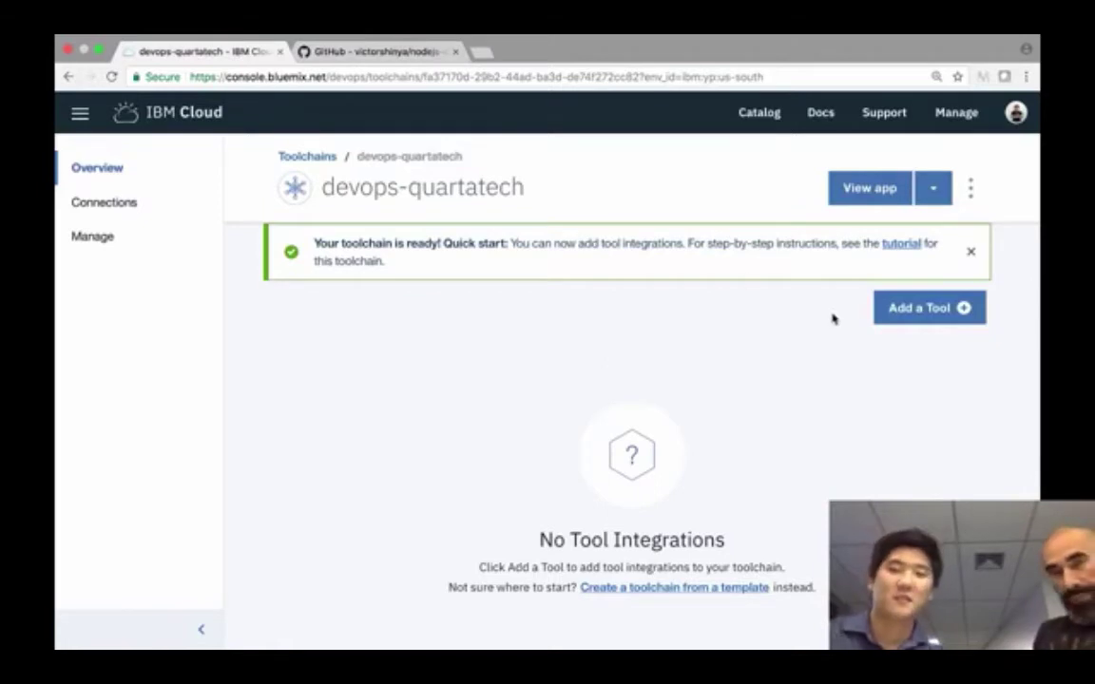
- Dismiss the toolchain-ready banner and choose GitHub from the tool integration catalog
{"action": "left_click", "coordinate": [970, 251]}
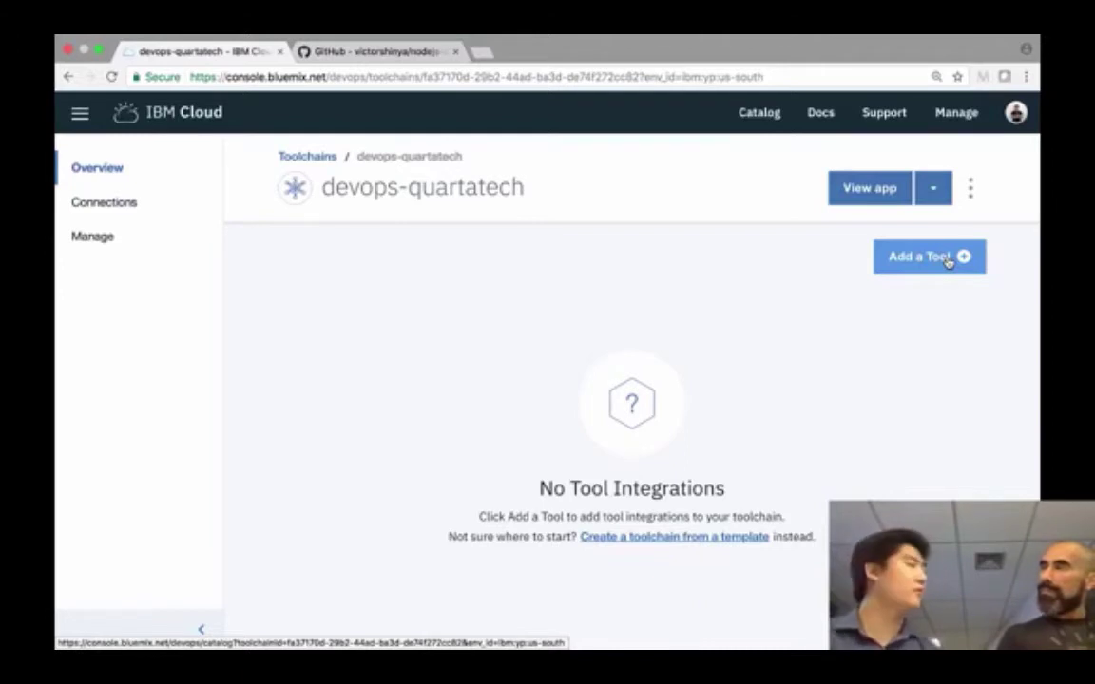
{"action": "left_click", "coordinate": [946, 258]}
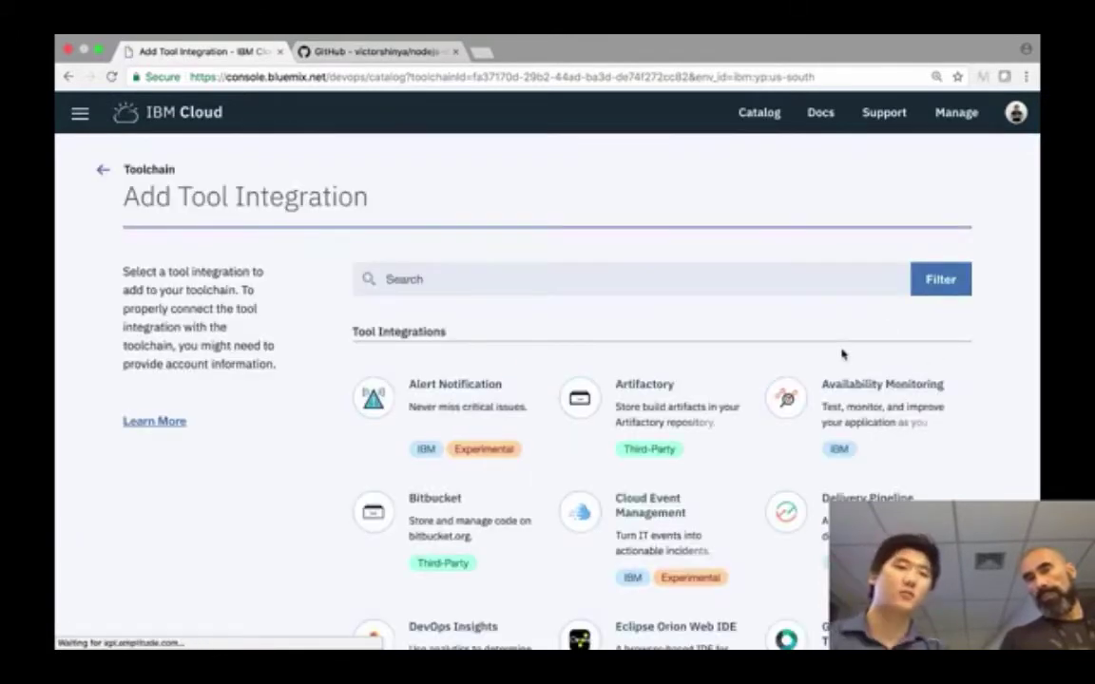
{"action": "scroll", "coordinate": [842, 355], "scroll_direction": "down", "scroll_amount": 1}
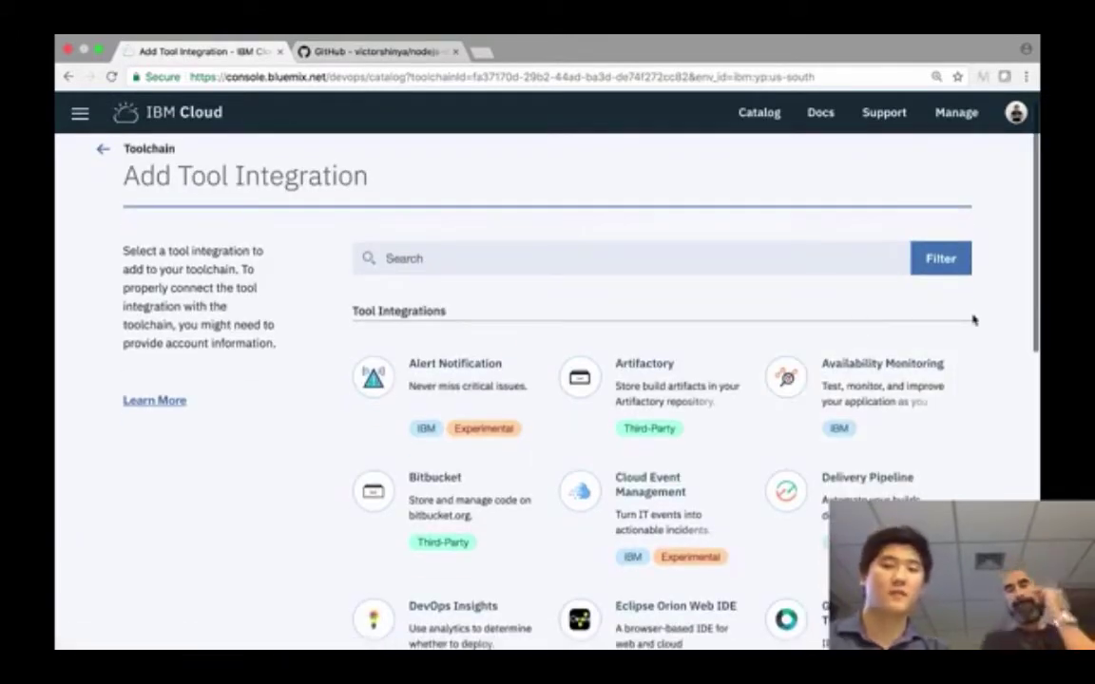
{"action": "scroll", "coordinate": [972, 317], "scroll_direction": "down", "scroll_amount": 3}
{"action": "scroll", "coordinate": [973, 320], "scroll_direction": "down", "scroll_amount": 6}
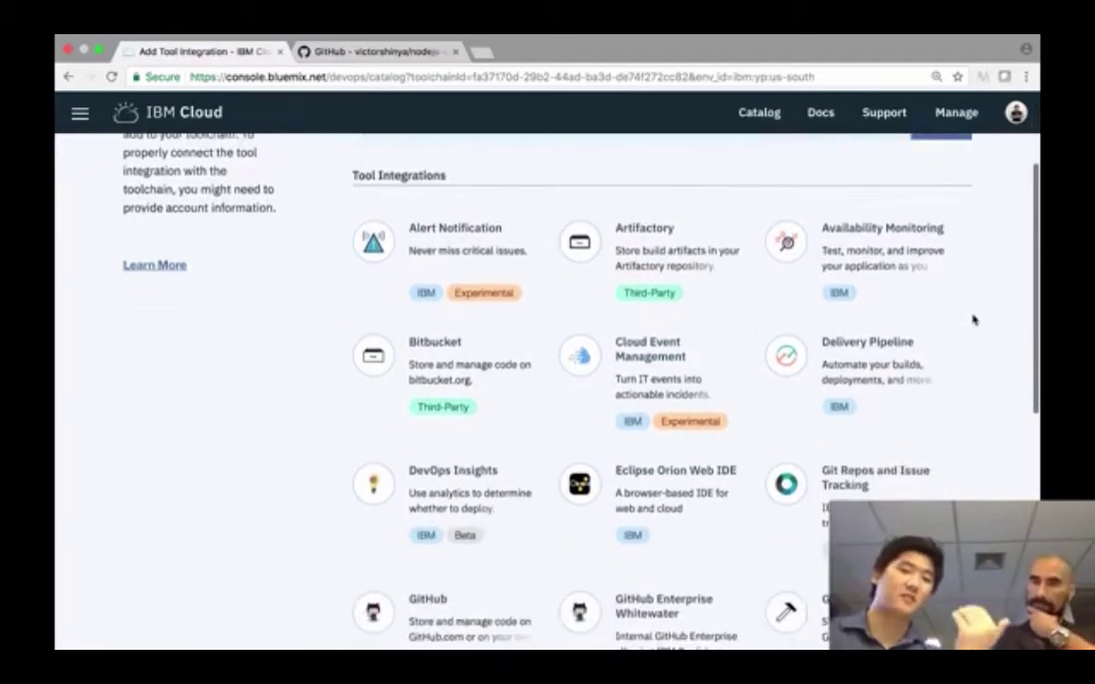
{"action": "scroll", "coordinate": [973, 320], "scroll_direction": "down", "scroll_amount": 3}
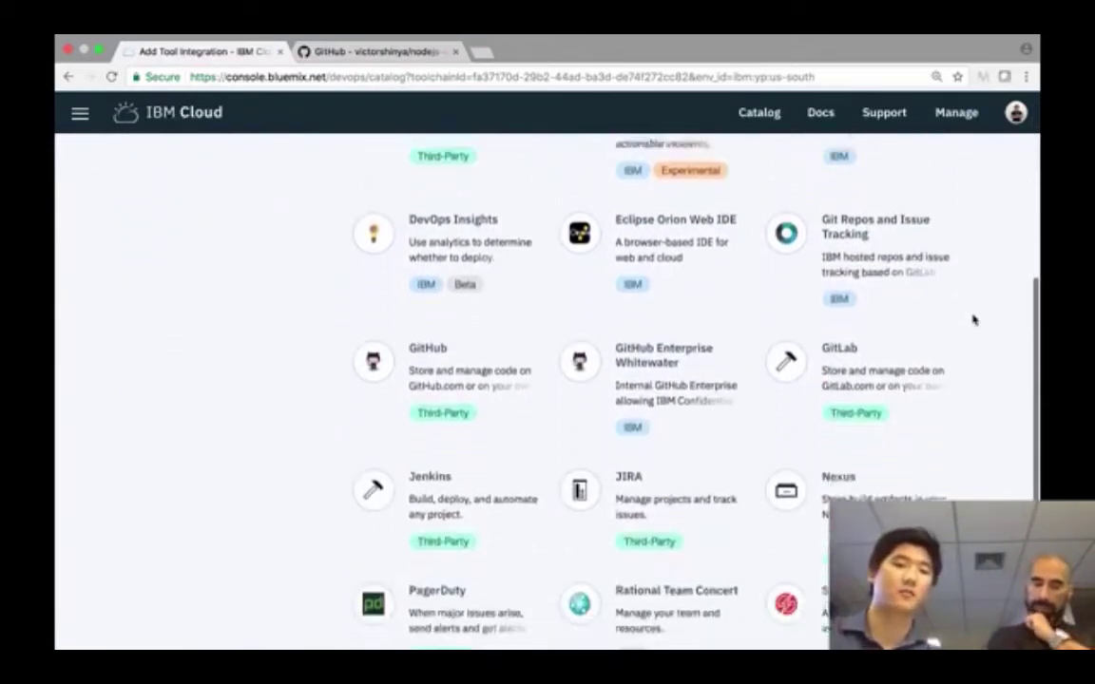
{"action": "scroll", "coordinate": [973, 320], "scroll_direction": "down", "scroll_amount": 2}
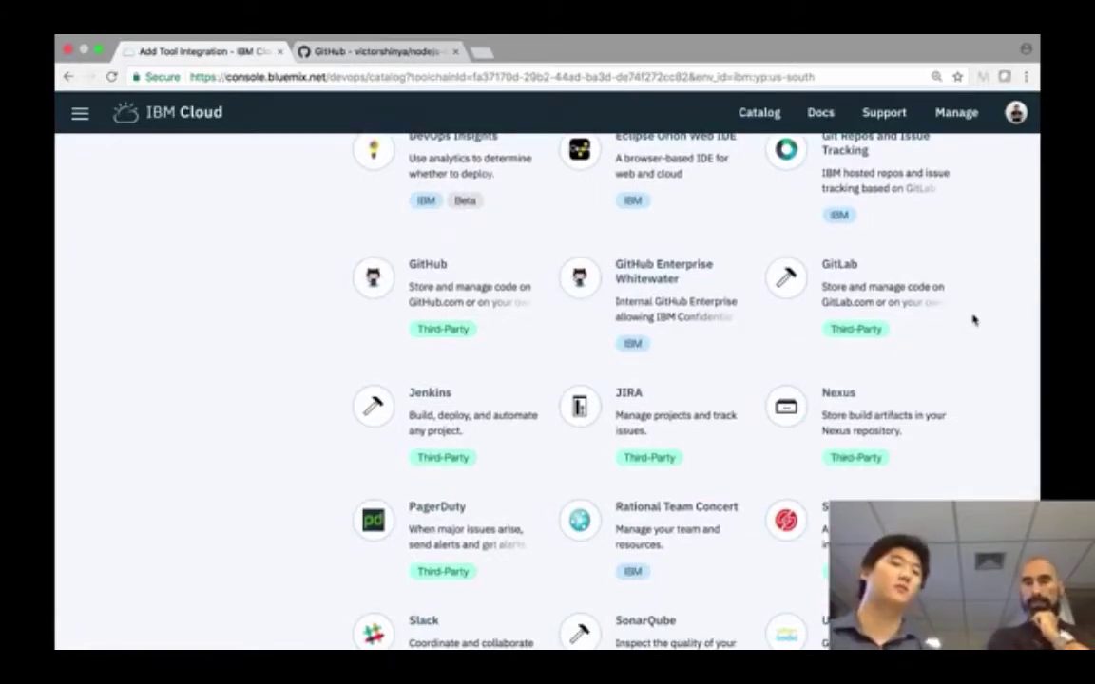
{"action": "scroll", "coordinate": [973, 321], "scroll_direction": "down", "scroll_amount": 2}
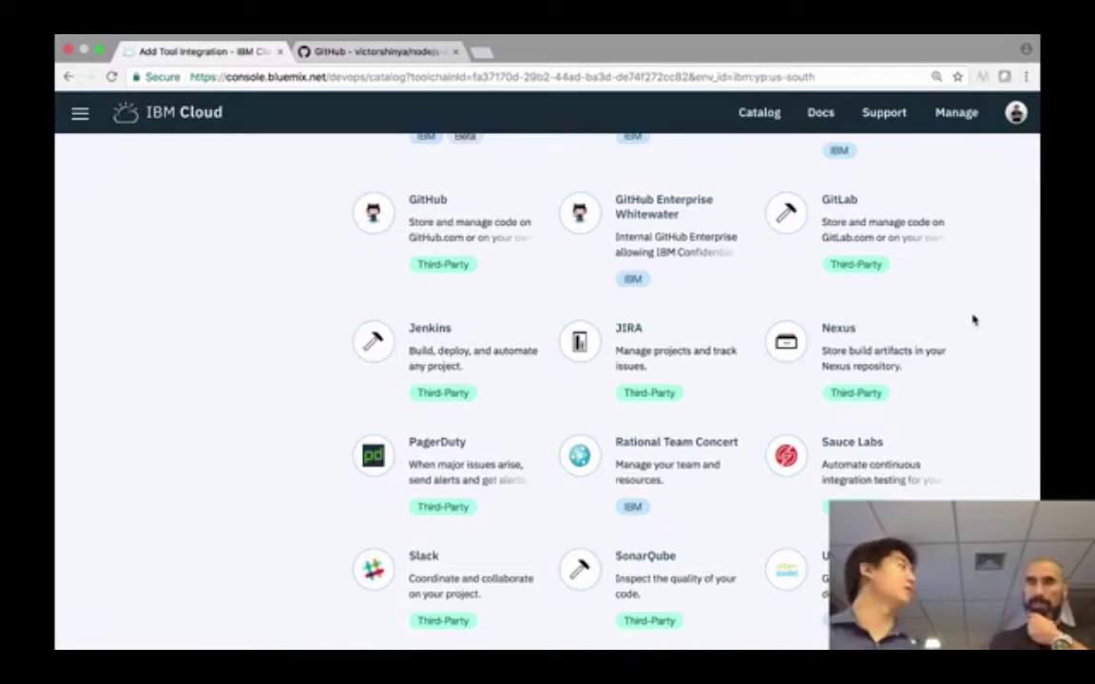
{"action": "scroll", "coordinate": [973, 321], "scroll_direction": "down", "scroll_amount": 3}
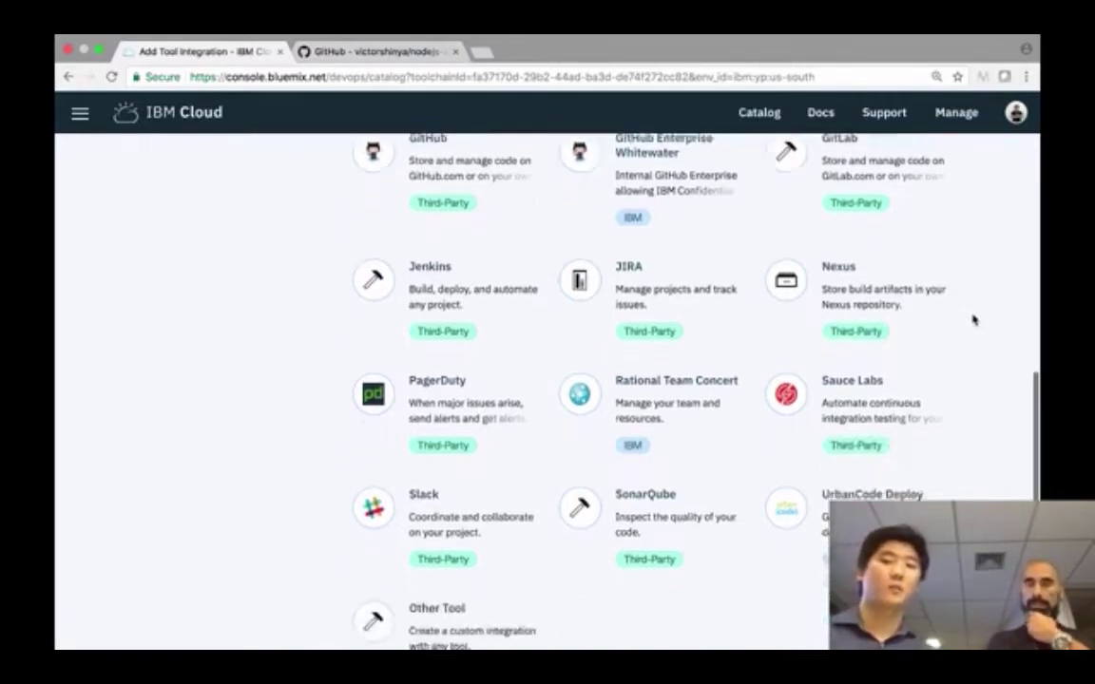
{"action": "scroll", "coordinate": [973, 320], "scroll_direction": "down", "scroll_amount": 1}
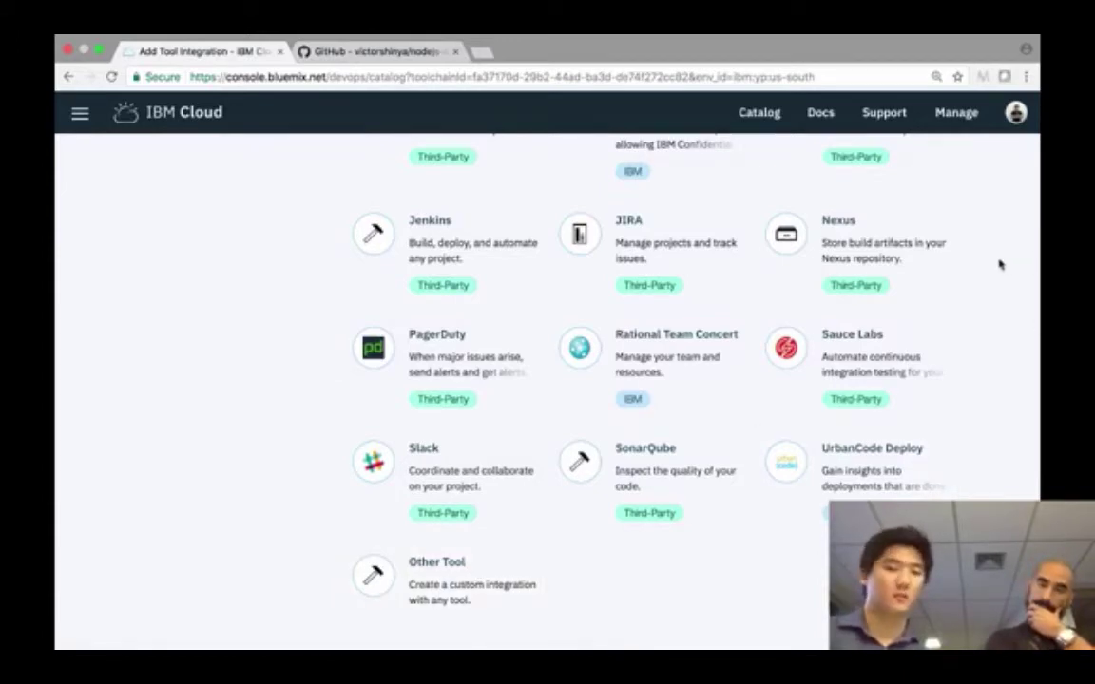
{"action": "scroll", "coordinate": [998, 263], "scroll_direction": "up", "scroll_amount": 4}
{"action": "scroll", "coordinate": [999, 264], "scroll_direction": "up", "scroll_amount": 8}
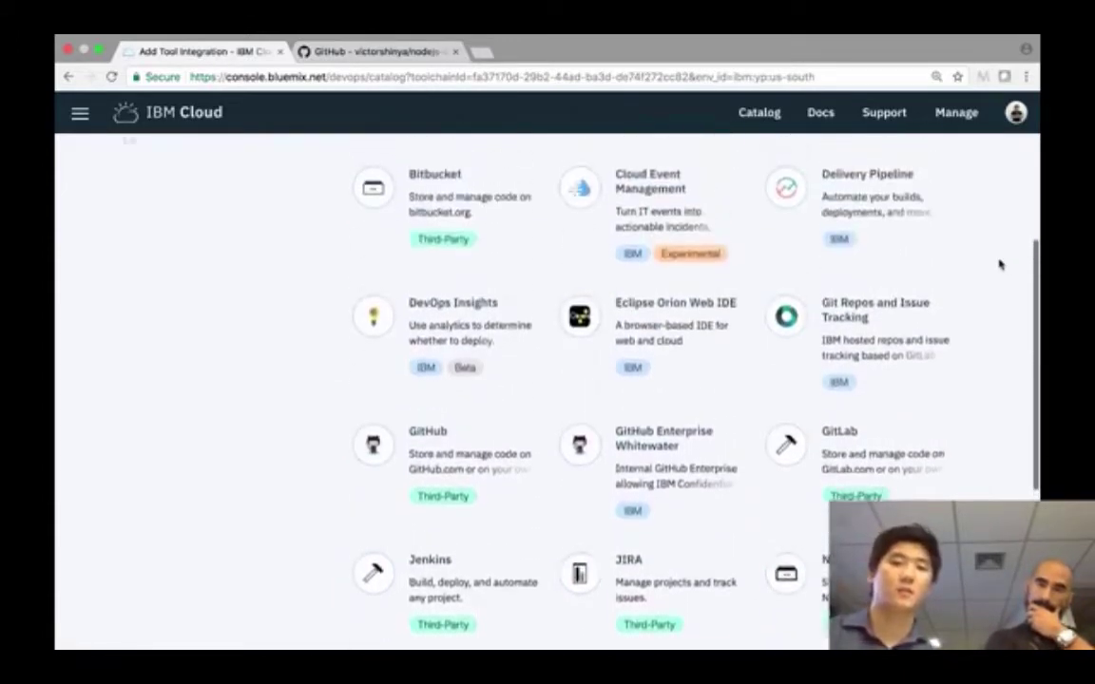
{"action": "scroll", "coordinate": [998, 264], "scroll_direction": "down", "scroll_amount": 5}
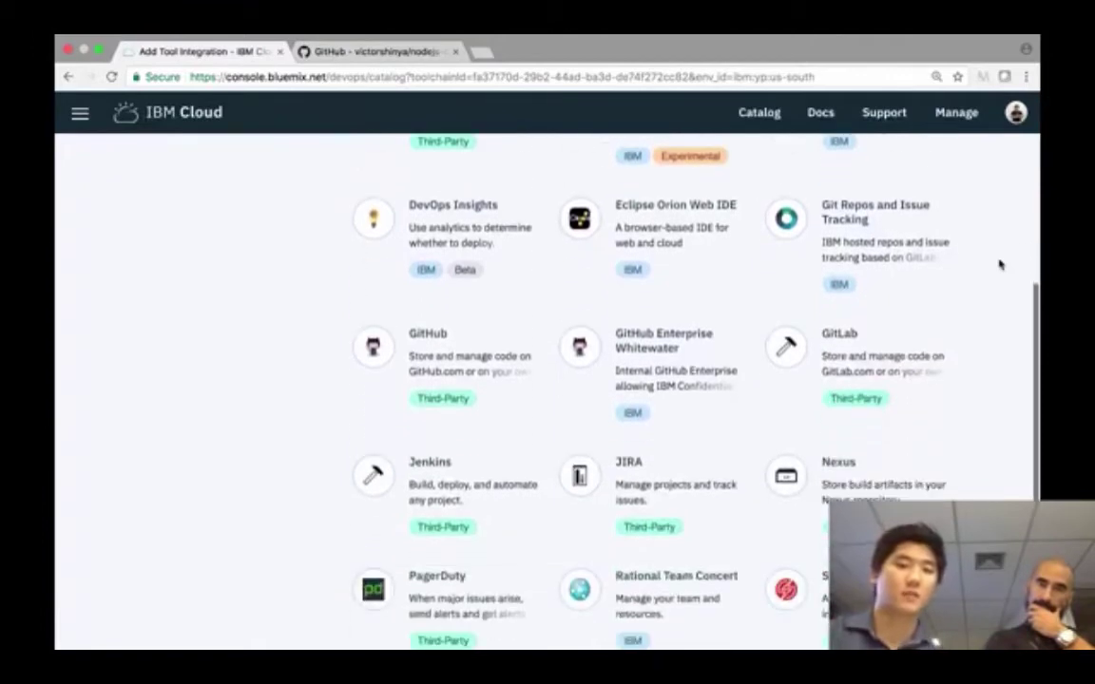
{"action": "left_click", "coordinate": [484, 371]}
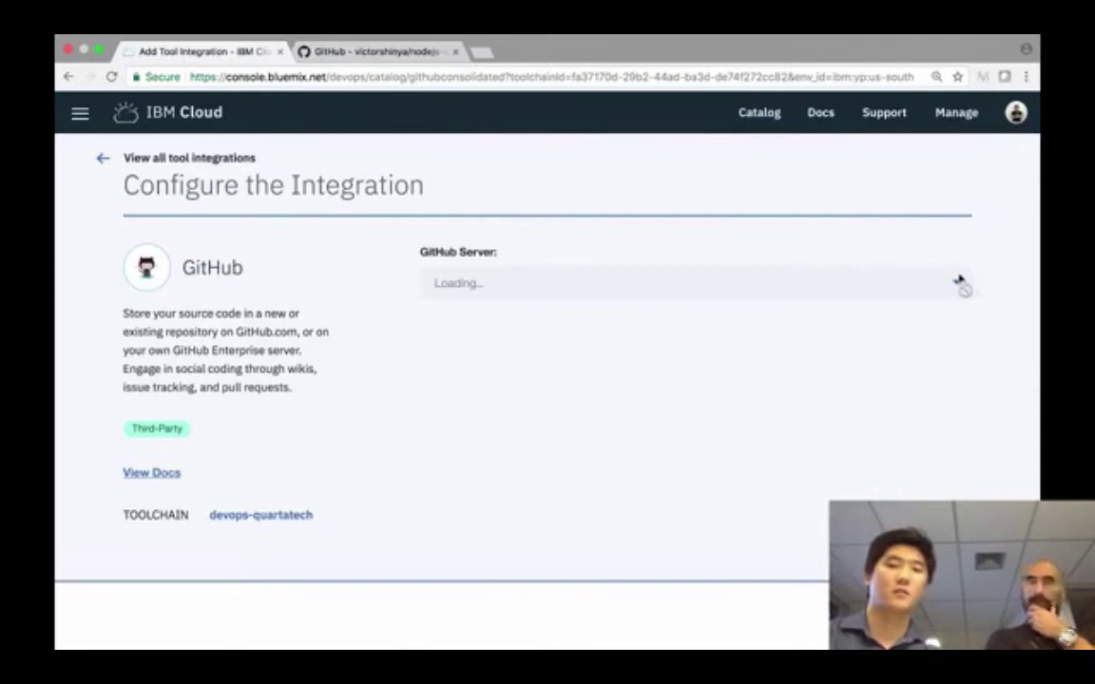
- Set the GitHub integration's repository type to Existing on github.com
{"action": "scroll", "coordinate": [931, 203], "scroll_direction": "down", "scroll_amount": 1}
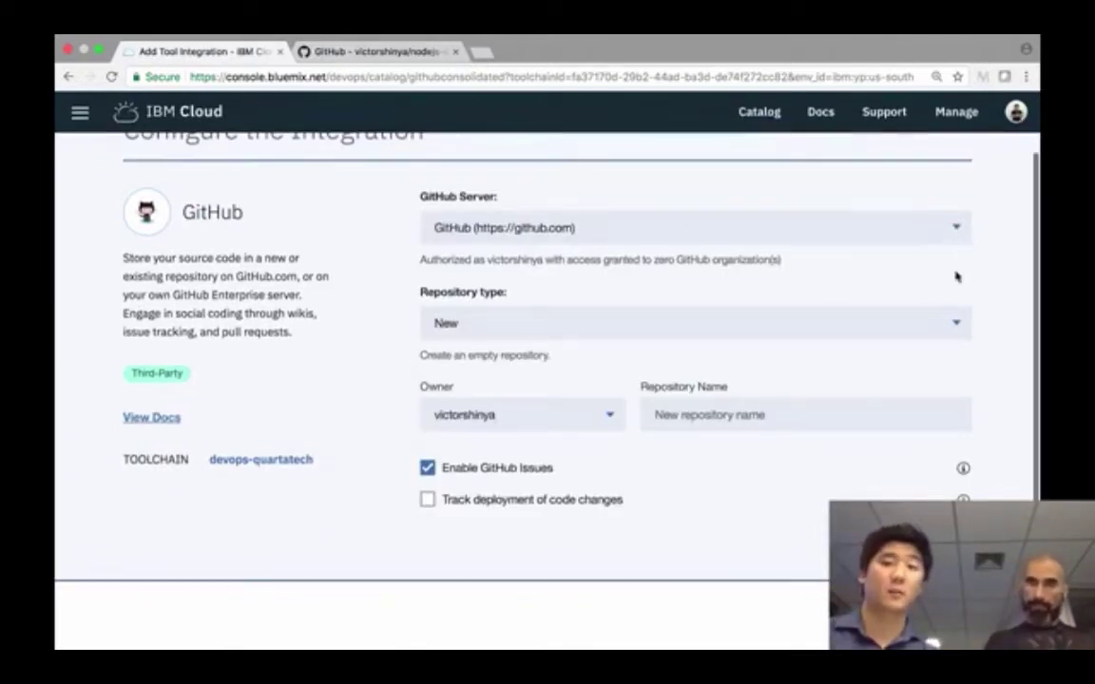
{"action": "left_click", "coordinate": [953, 328]}
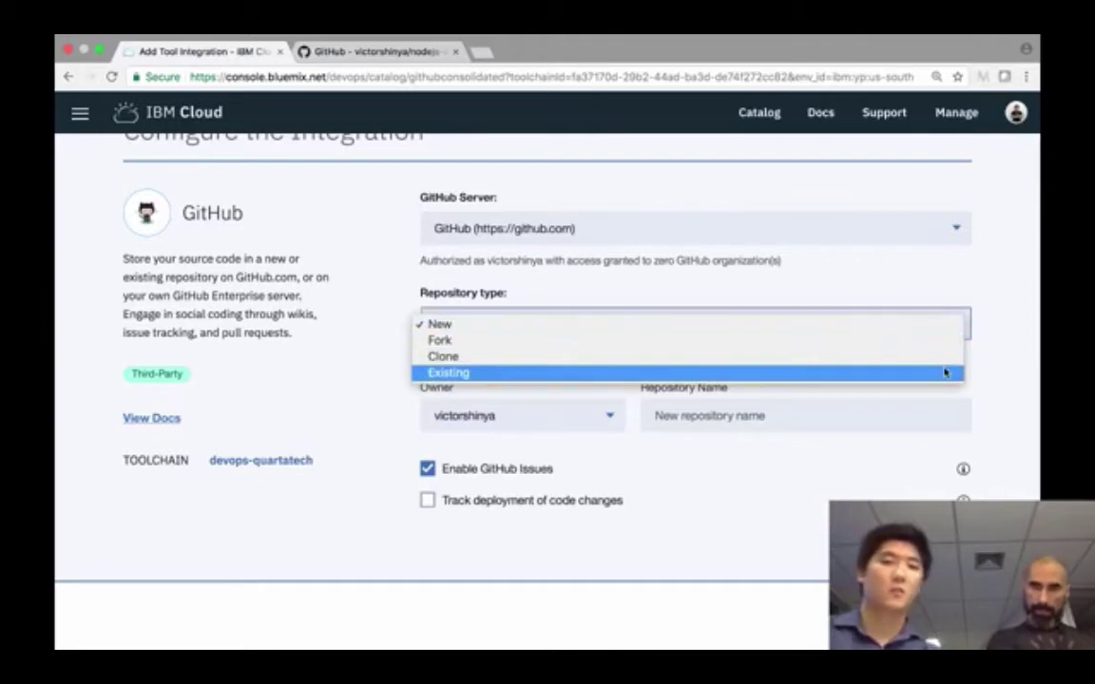
{"action": "left_click", "coordinate": [943, 372]}
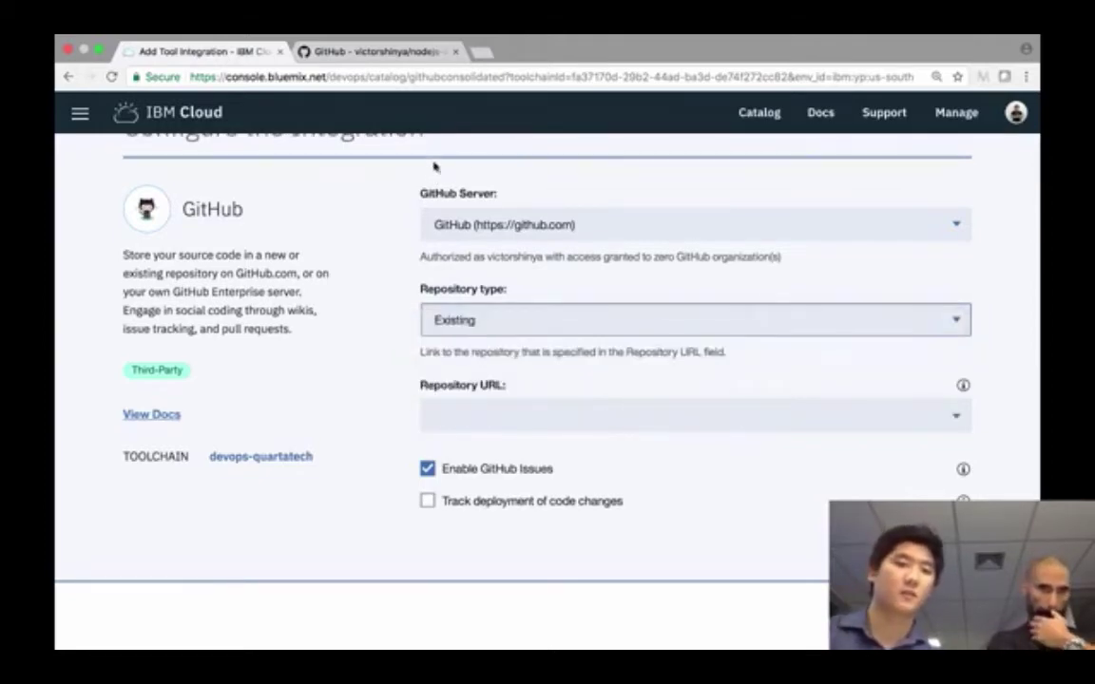
{"action": "left_click", "coordinate": [391, 43]}
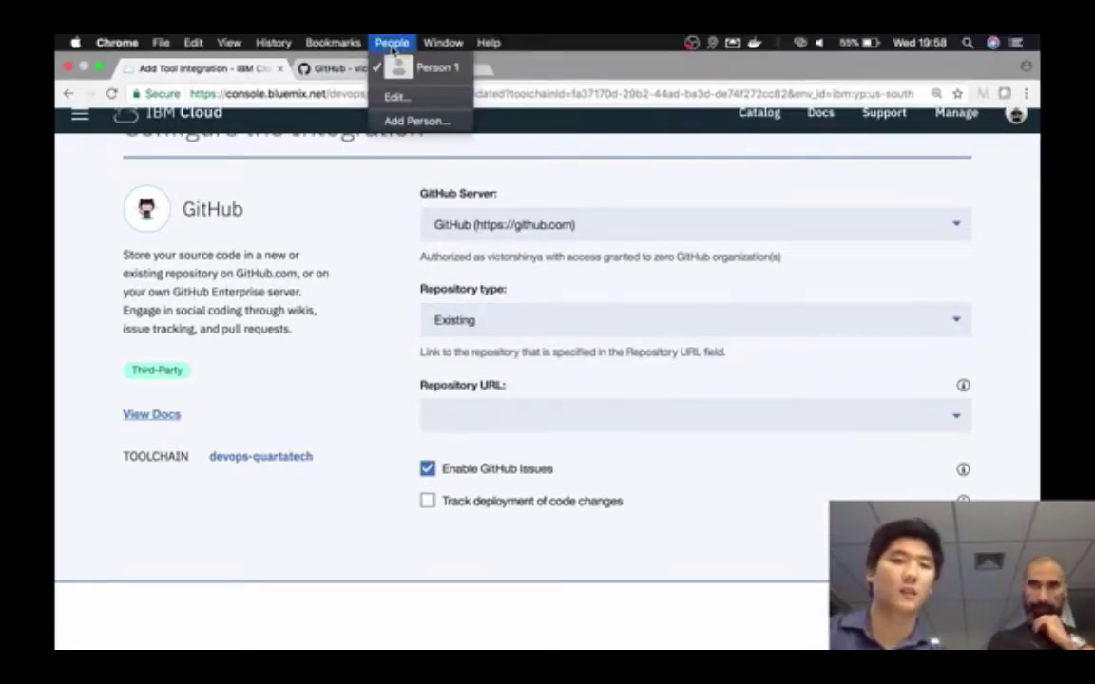
- Copy the nodejs-devops-demo repository address from GitHub and return to the Repository URL field
{"action": "left_click", "coordinate": [328, 71]}
{"action": "left_click", "coordinate": [328, 71]}
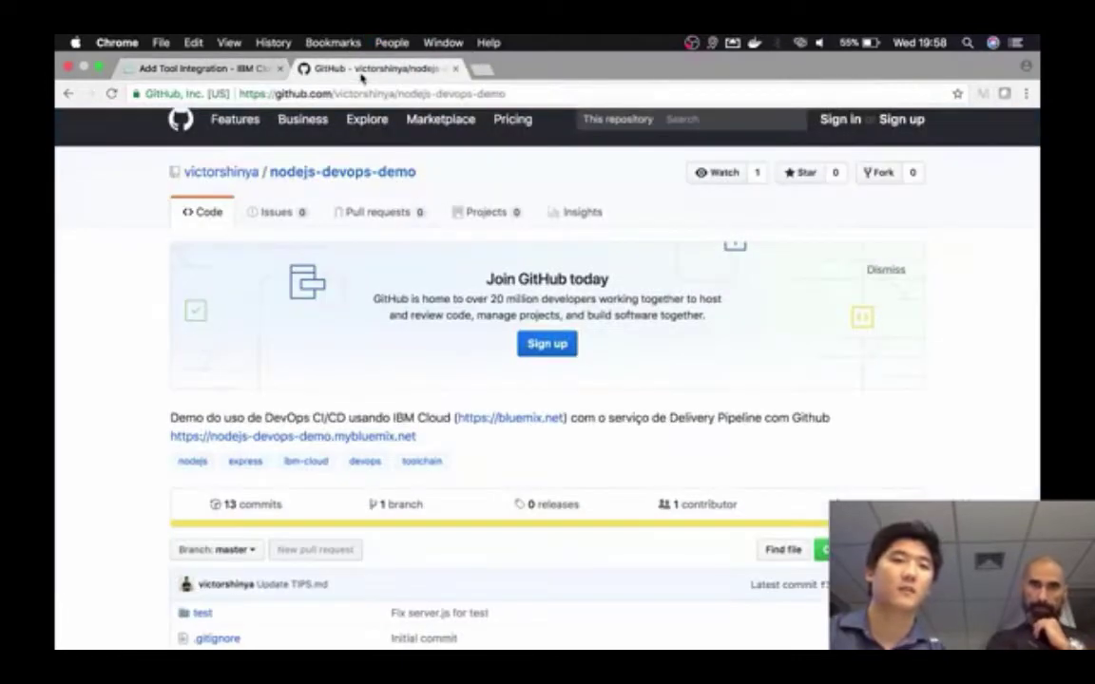
{"action": "left_click", "coordinate": [713, 78]}
{"action": "key", "text": "super+c"}
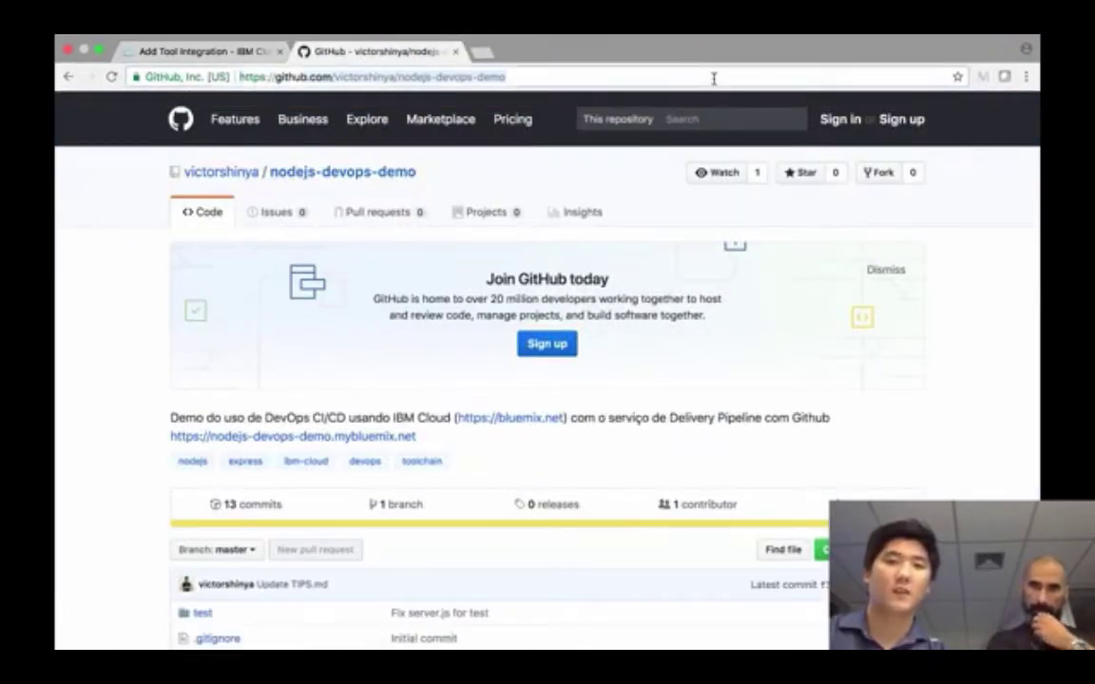
{"action": "left_click", "coordinate": [200, 51]}
{"action": "left_click", "coordinate": [706, 408]}
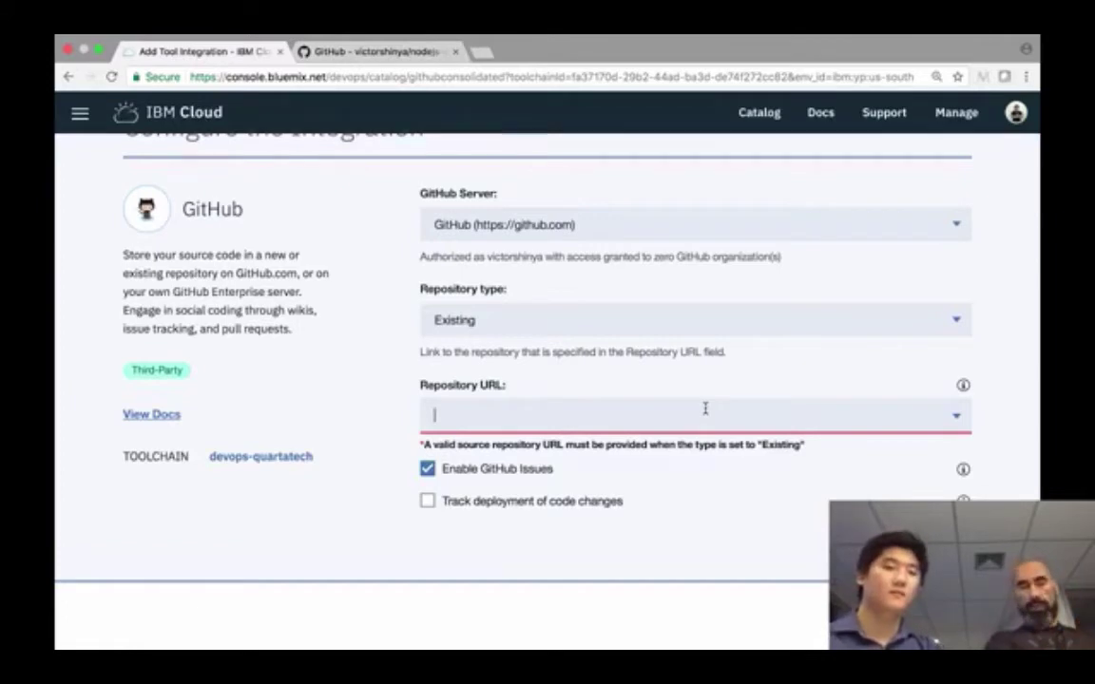
- Paste the nodejs-devops-demo GitHub address into Repository URL, clearing the validation error
{"action": "scroll", "coordinate": [705, 409], "scroll_direction": "up", "scroll_amount": 2}
{"action": "scroll", "coordinate": [705, 410], "scroll_direction": "down", "scroll_amount": 1}
{"action": "scroll", "coordinate": [705, 410], "scroll_direction": "up", "scroll_amount": 1}
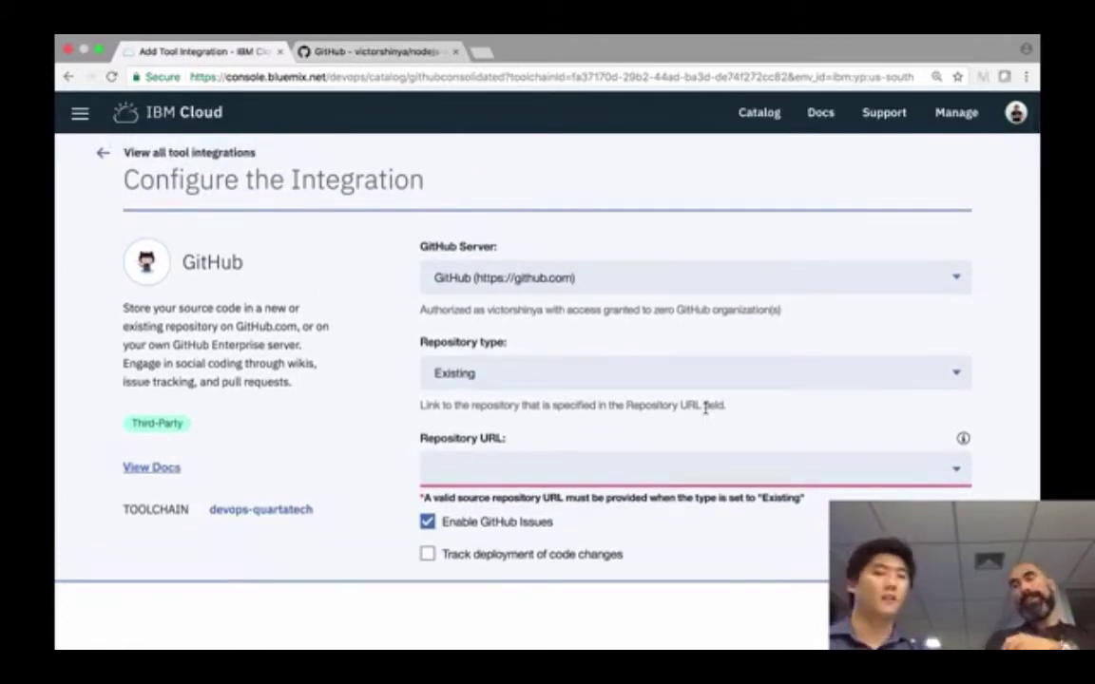
{"action": "scroll", "coordinate": [705, 408], "scroll_direction": "up", "scroll_amount": 1}
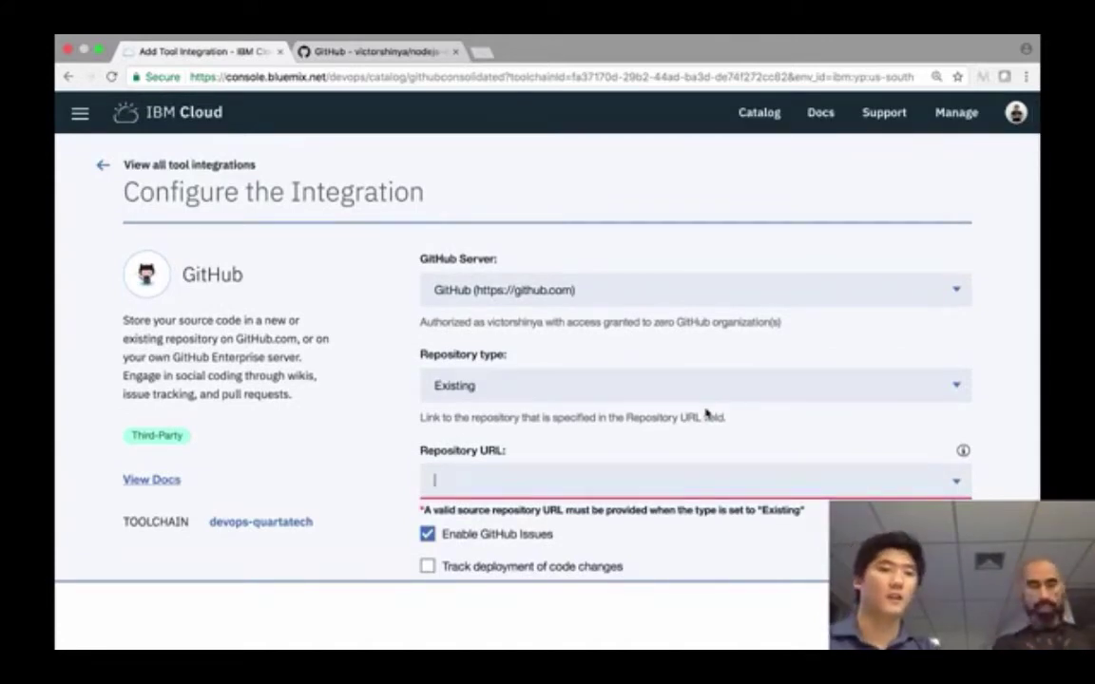
{"action": "scroll", "coordinate": [705, 410], "scroll_direction": "up", "scroll_amount": 1}
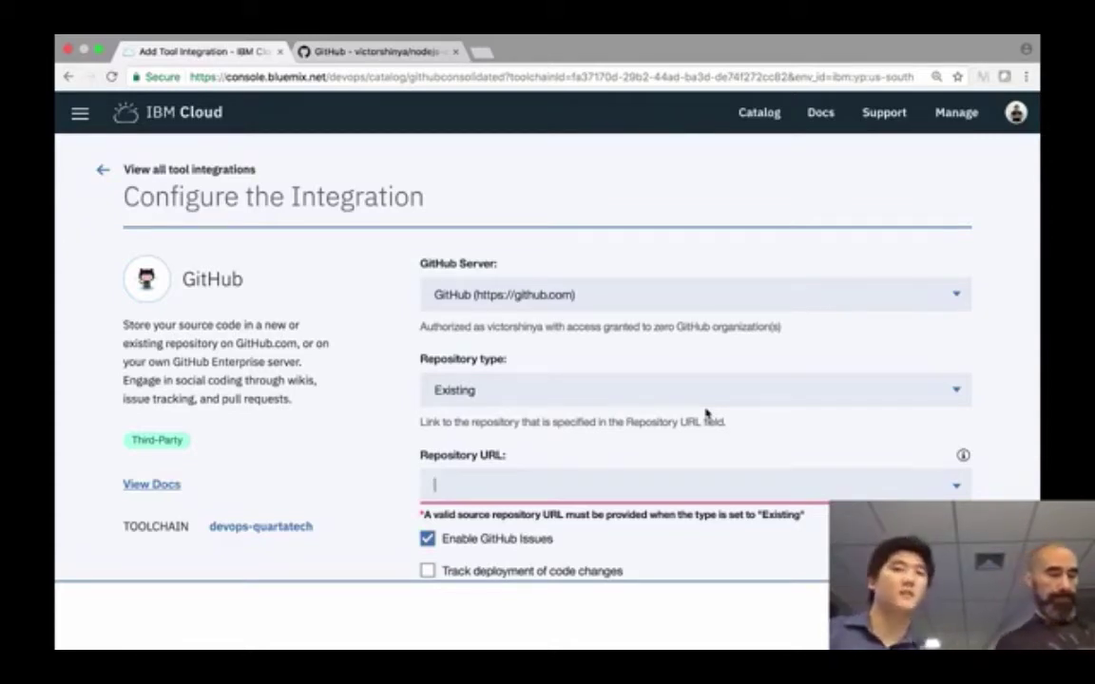
{"action": "scroll", "coordinate": [647, 435], "scroll_direction": "down", "scroll_amount": 2}
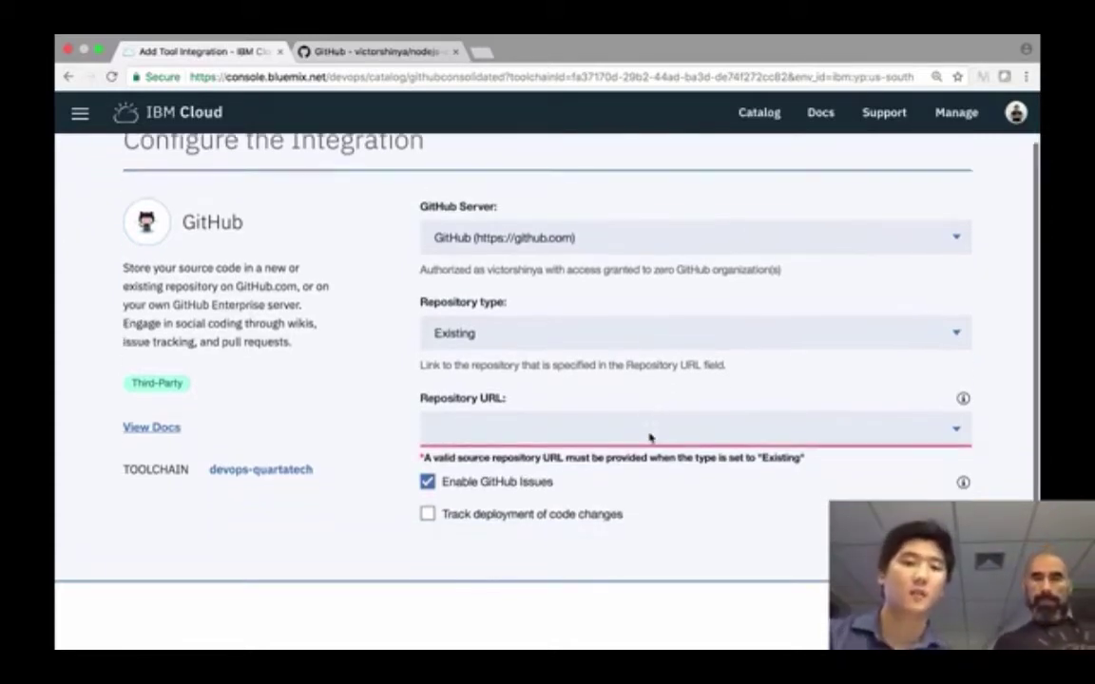
{"action": "left_click", "coordinate": [647, 416]}
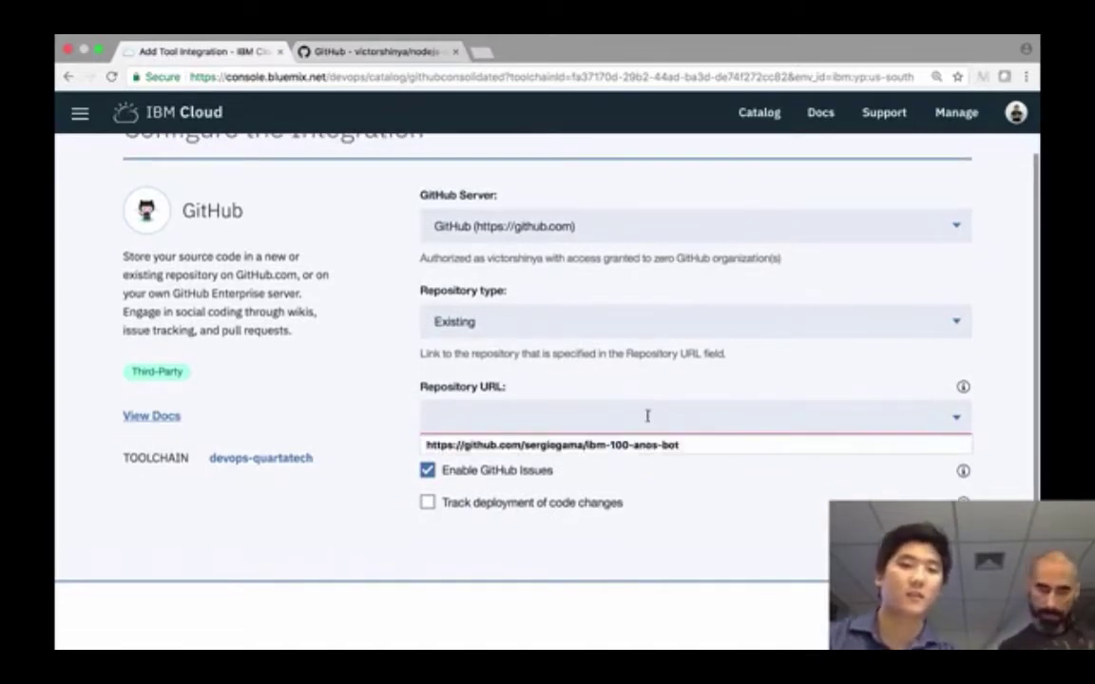
{"action": "key", "text": "super+v"}
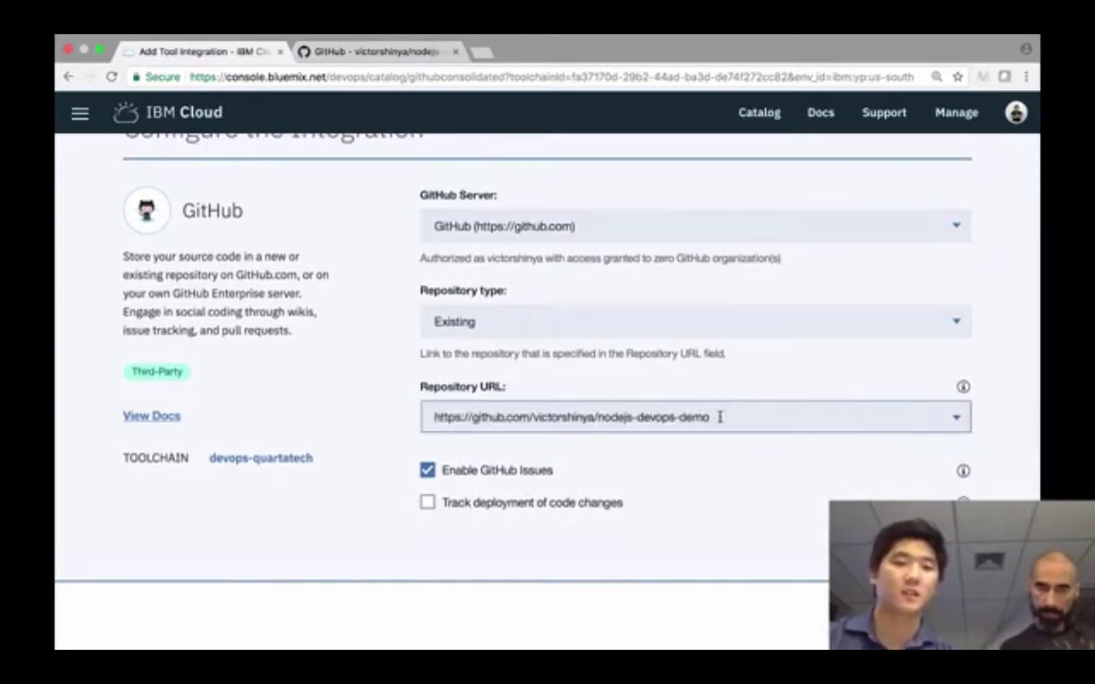
{"action": "scroll", "coordinate": [722, 416], "scroll_direction": "down", "scroll_amount": 1}
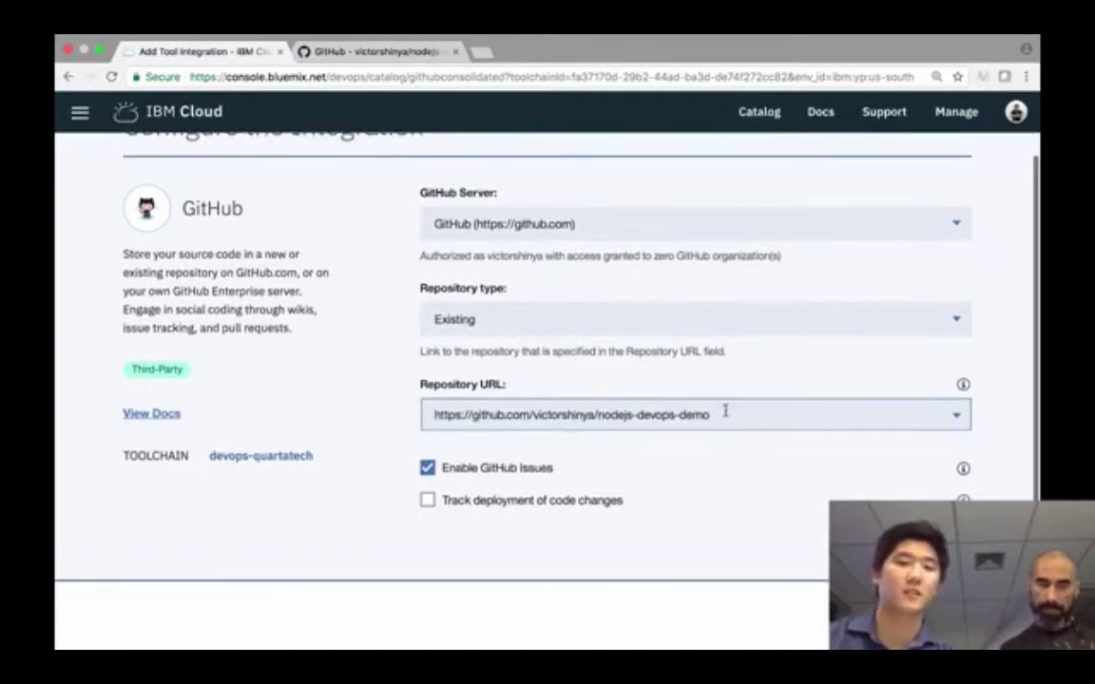
{"action": "left_click", "coordinate": [1017, 379]}
- Enable Track deployment of code changes, keep GitHub Issues on, and create the GitHub integration
{"action": "scroll", "coordinate": [1013, 376], "scroll_direction": "up", "scroll_amount": 1}
{"action": "scroll", "coordinate": [1011, 375], "scroll_direction": "down", "scroll_amount": 1}
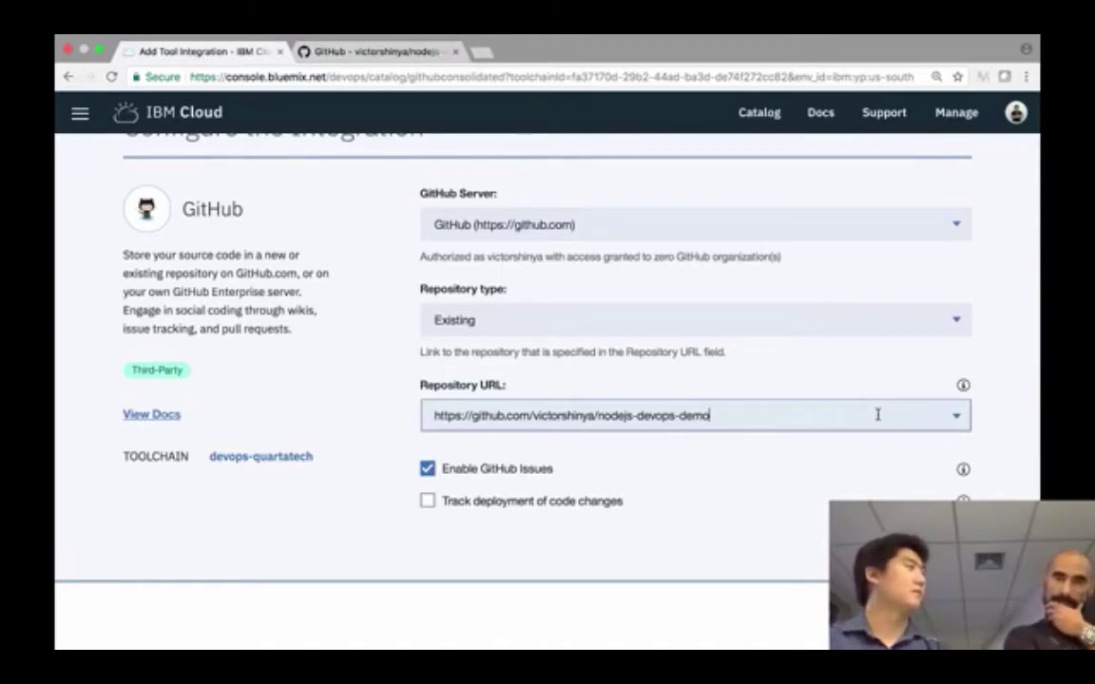
{"action": "scroll", "coordinate": [877, 414], "scroll_direction": "down", "scroll_amount": 1}
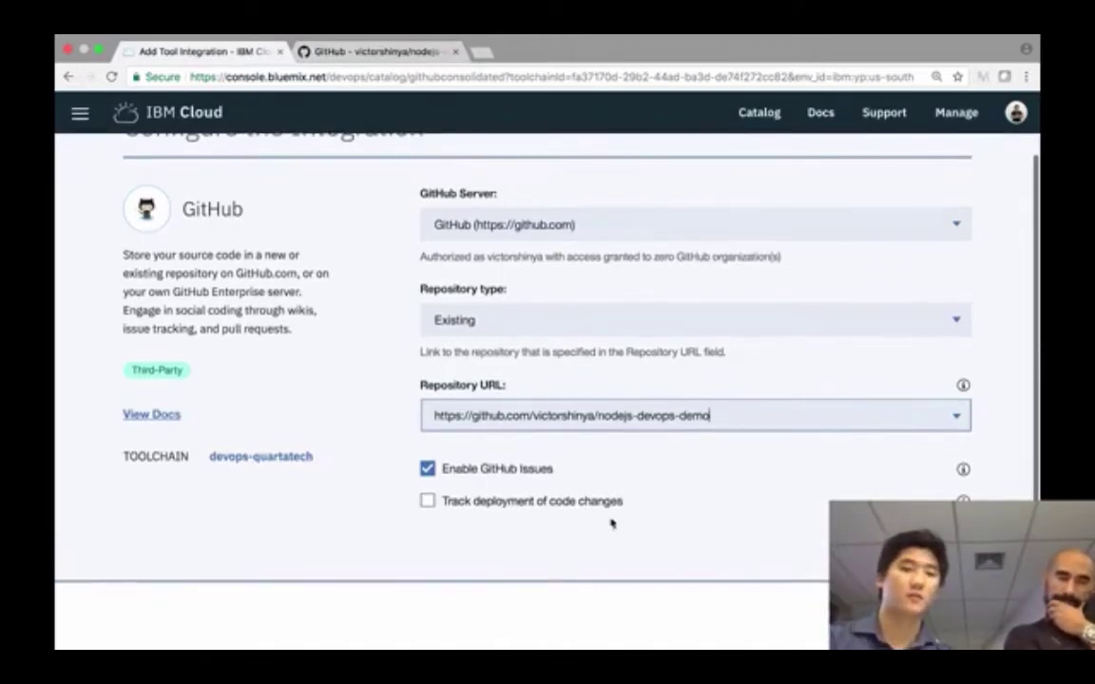
{"action": "left_click", "coordinate": [559, 501]}
{"action": "scroll", "coordinate": [665, 471], "scroll_direction": "up", "scroll_amount": 1}
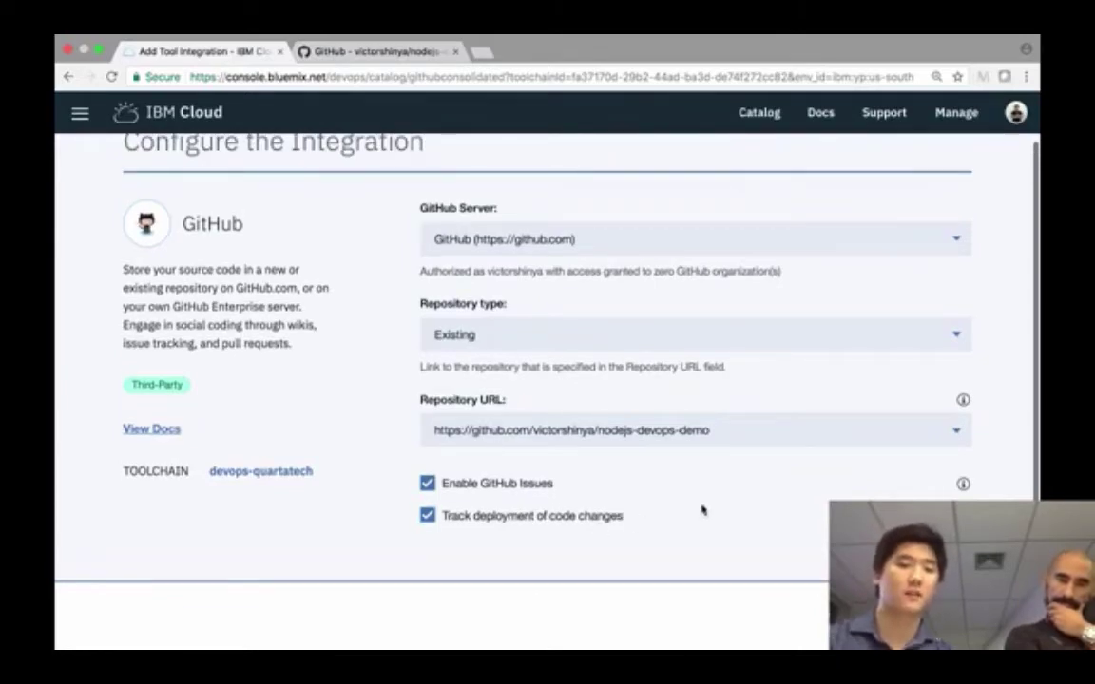
{"action": "scroll", "coordinate": [745, 511], "scroll_direction": "down", "scroll_amount": 1}
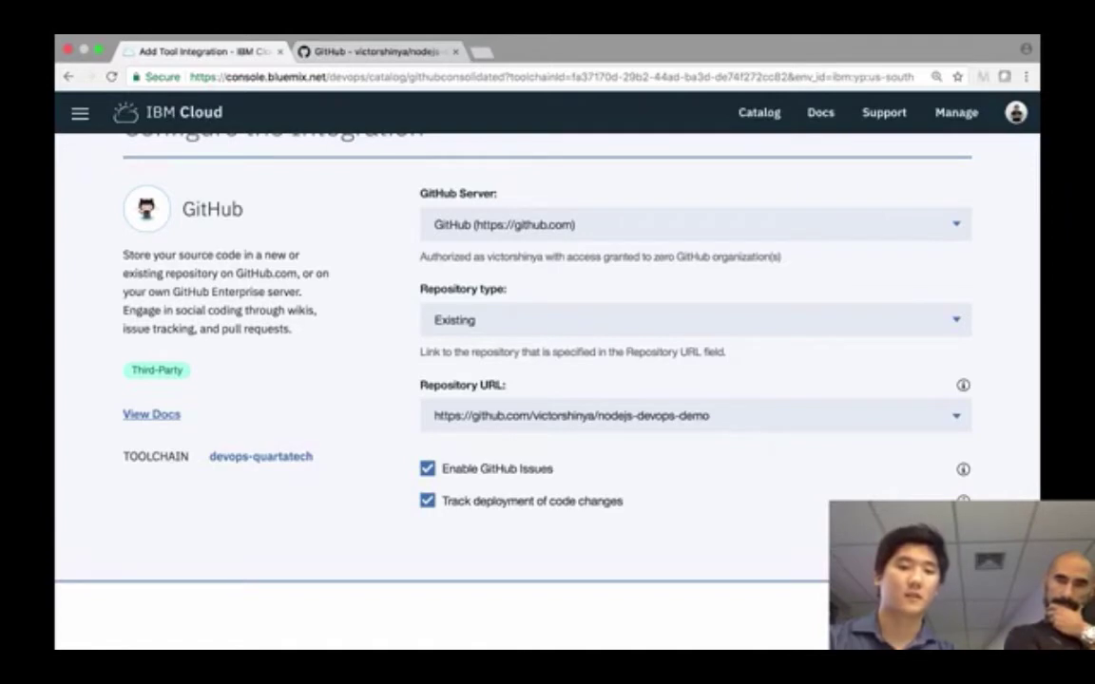
{"action": "scroll", "coordinate": [665, 490], "scroll_direction": "up", "scroll_amount": 1}
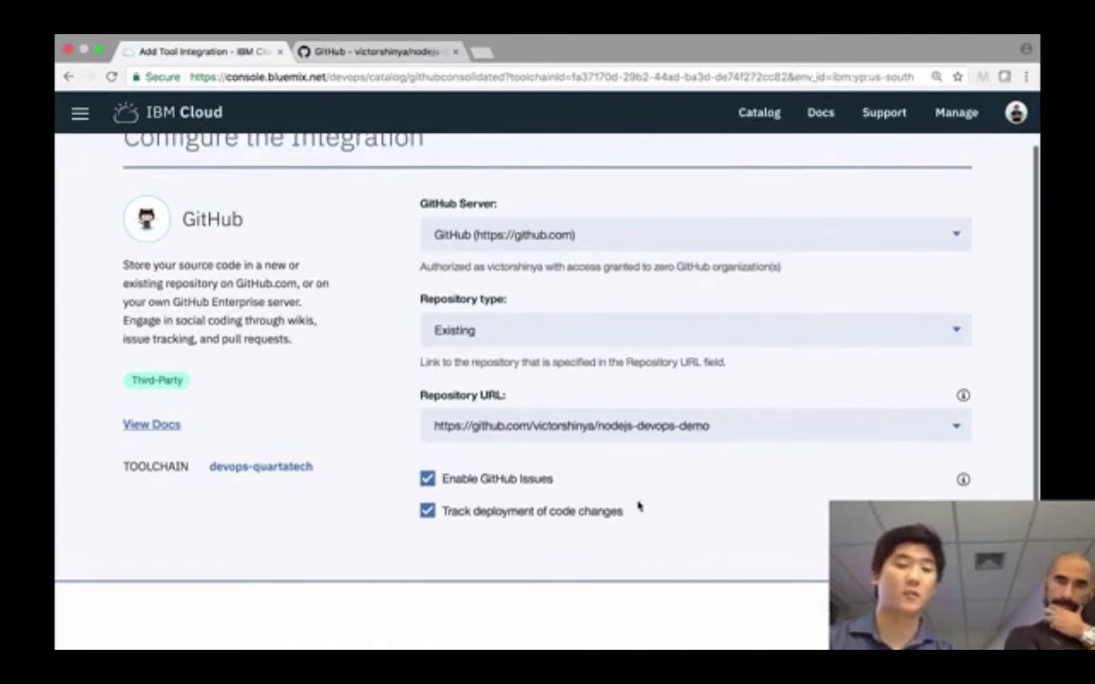
{"action": "left_click", "coordinate": [499, 482]}
{"action": "left_click", "coordinate": [498, 485]}
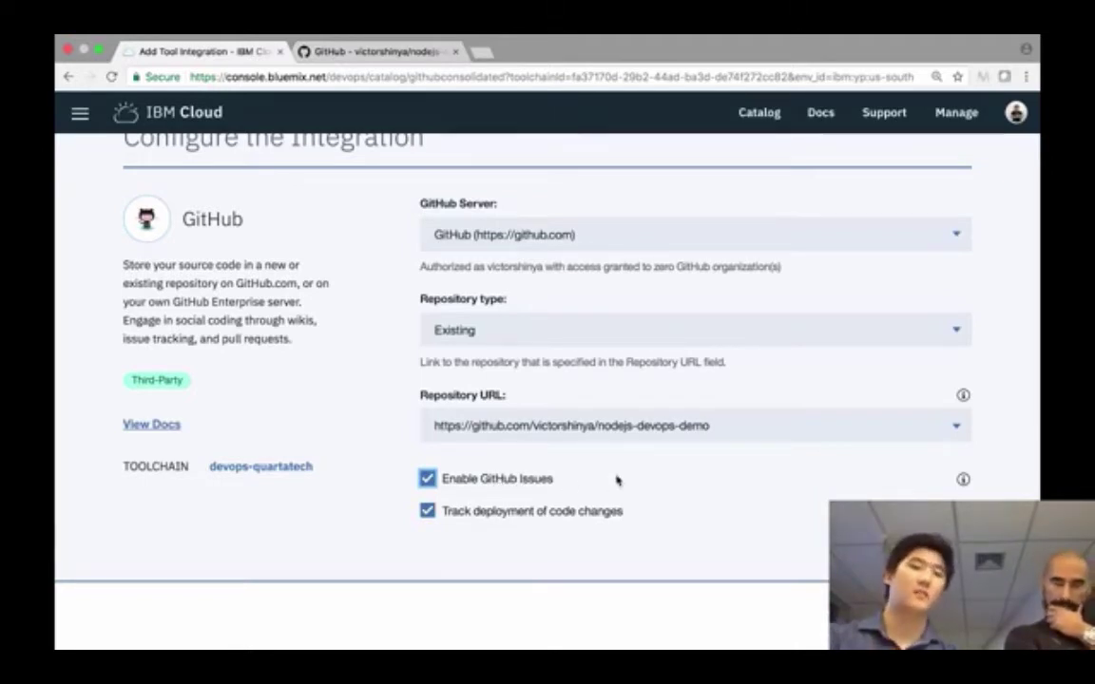
{"action": "scroll", "coordinate": [616, 480], "scroll_direction": "up", "scroll_amount": 2}
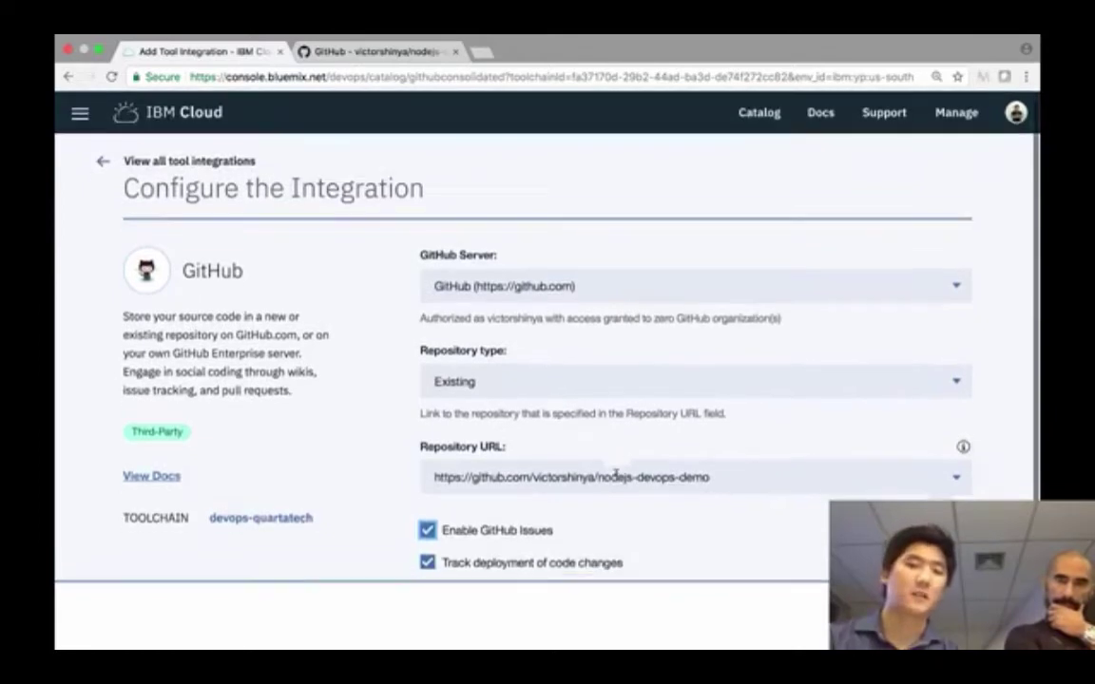
{"action": "scroll", "coordinate": [616, 475], "scroll_direction": "down", "scroll_amount": 1}
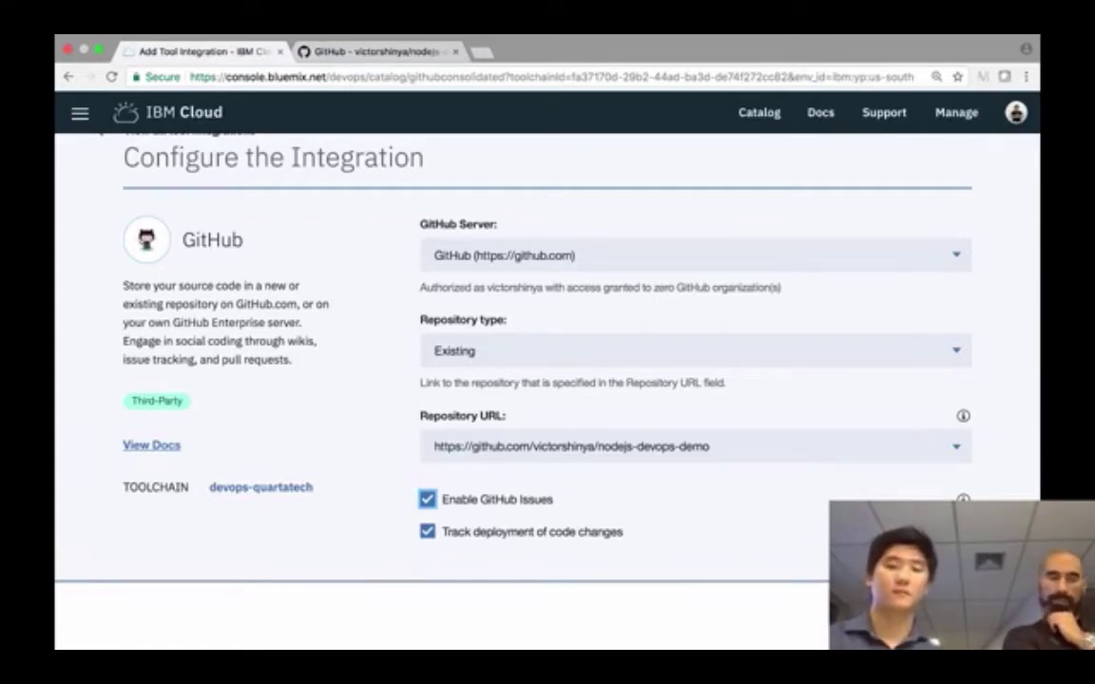
{"action": "key", "text": "Return"}
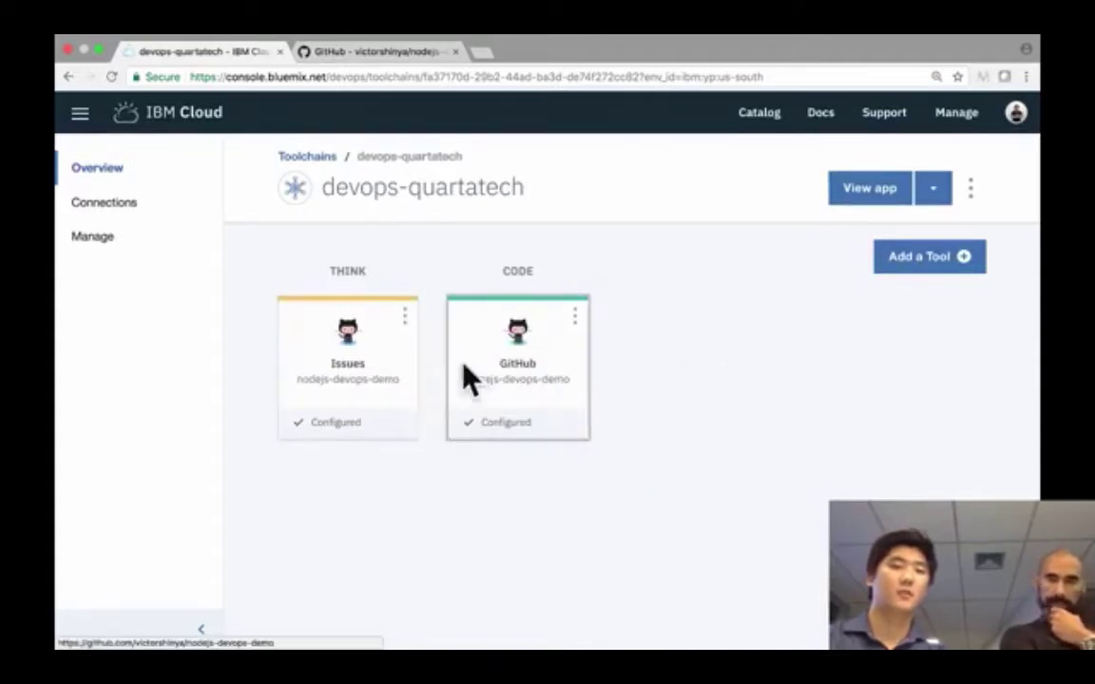
- Add another tool by finding and choosing Delivery Pipeline in the integrations catalog
{"action": "left_click", "coordinate": [958, 257]}
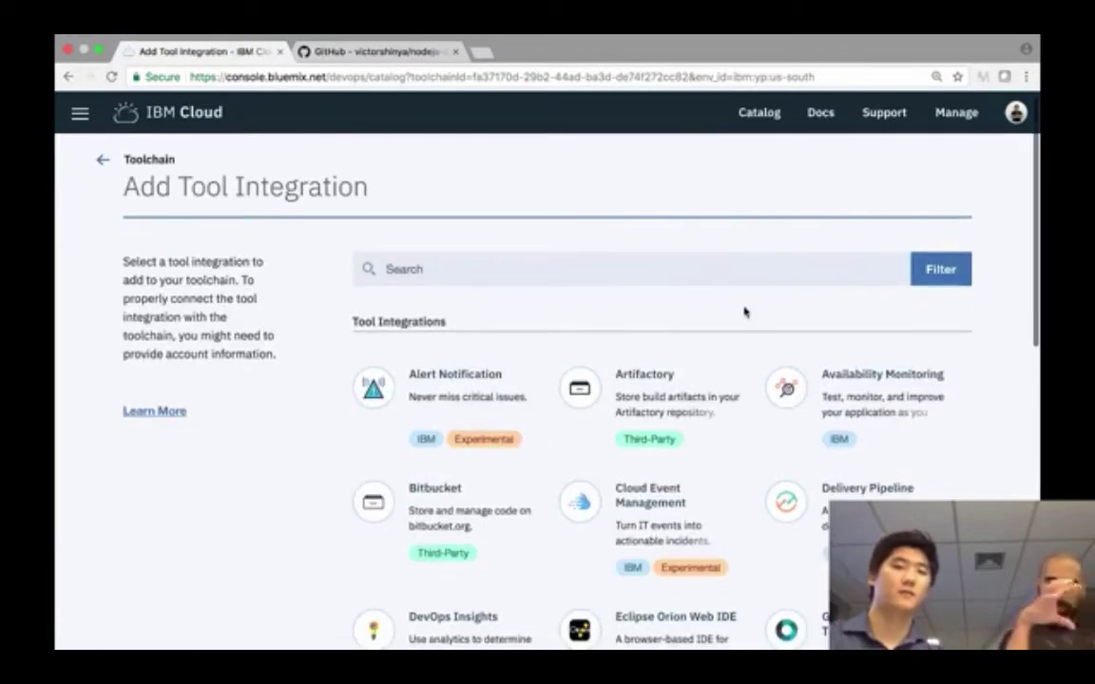
{"action": "scroll", "coordinate": [744, 312], "scroll_direction": "down", "scroll_amount": 2}
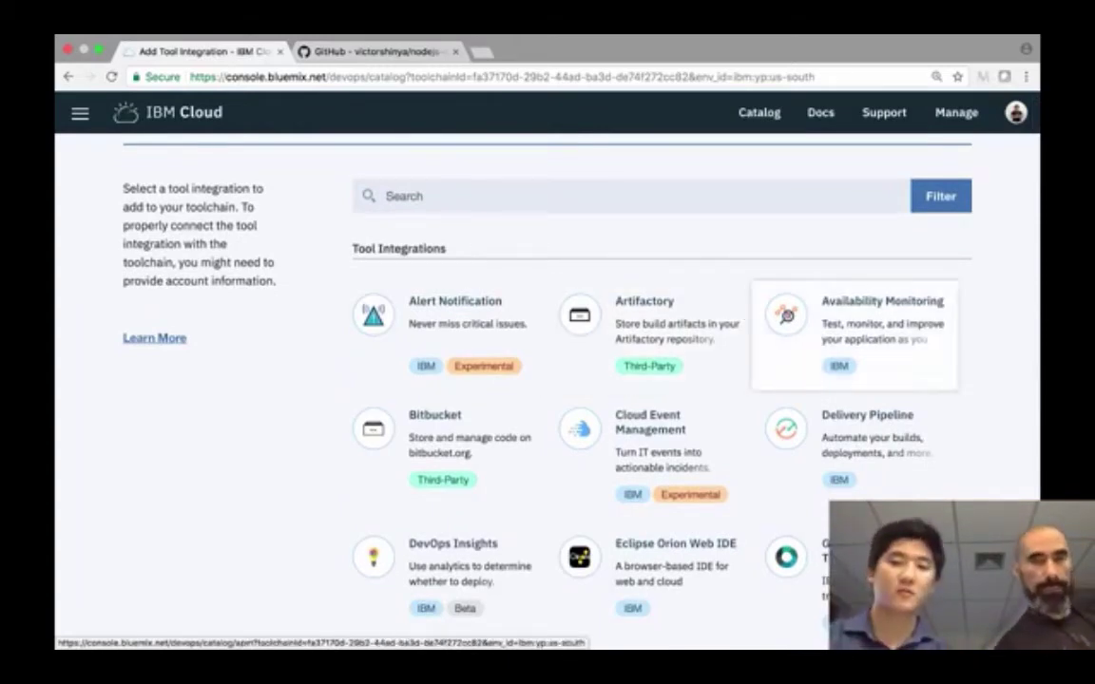
{"action": "scroll", "coordinate": [999, 420], "scroll_direction": "down", "scroll_amount": 3}
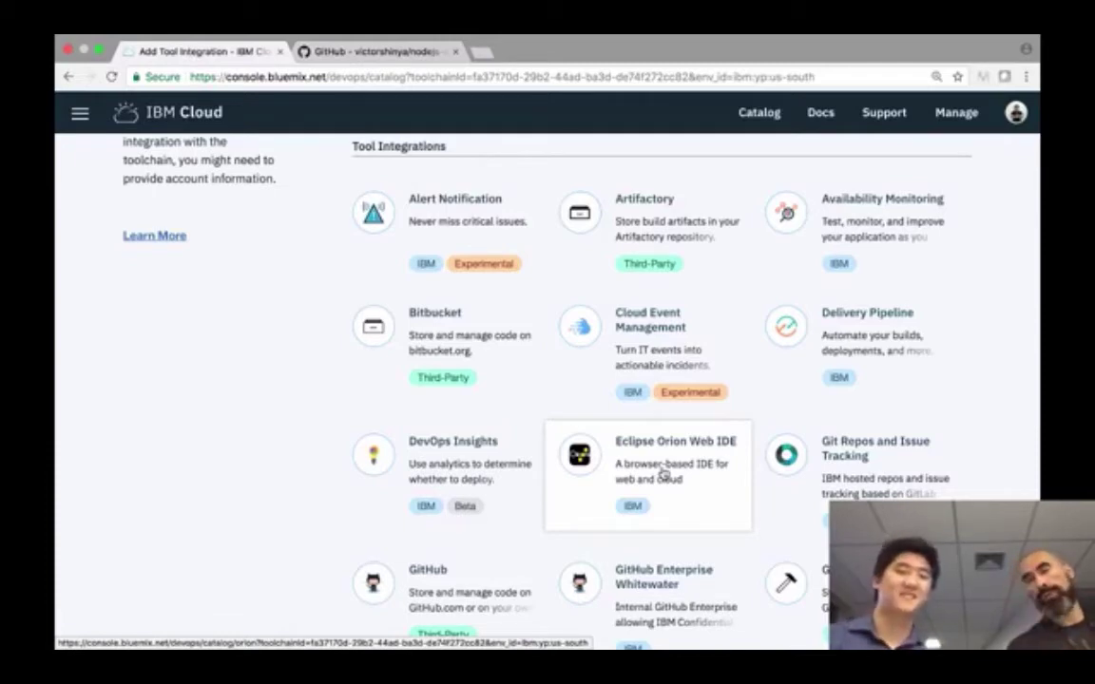
{"action": "scroll", "coordinate": [663, 473], "scroll_direction": "down", "scroll_amount": 1}
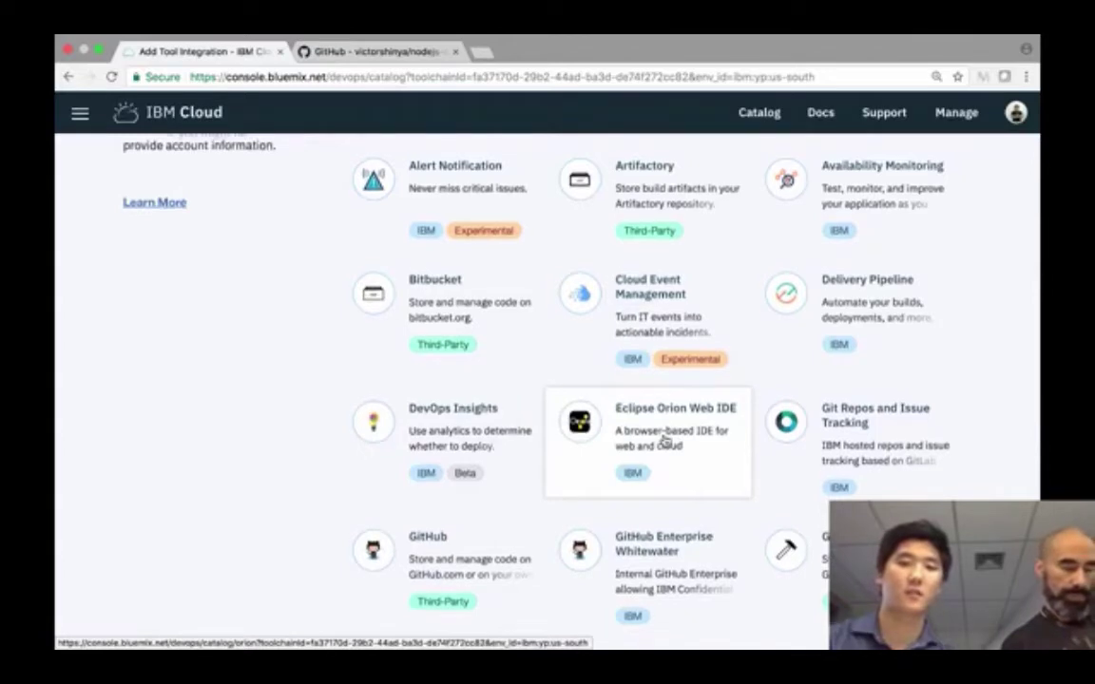
{"action": "scroll", "coordinate": [665, 440], "scroll_direction": "up", "scroll_amount": 1}
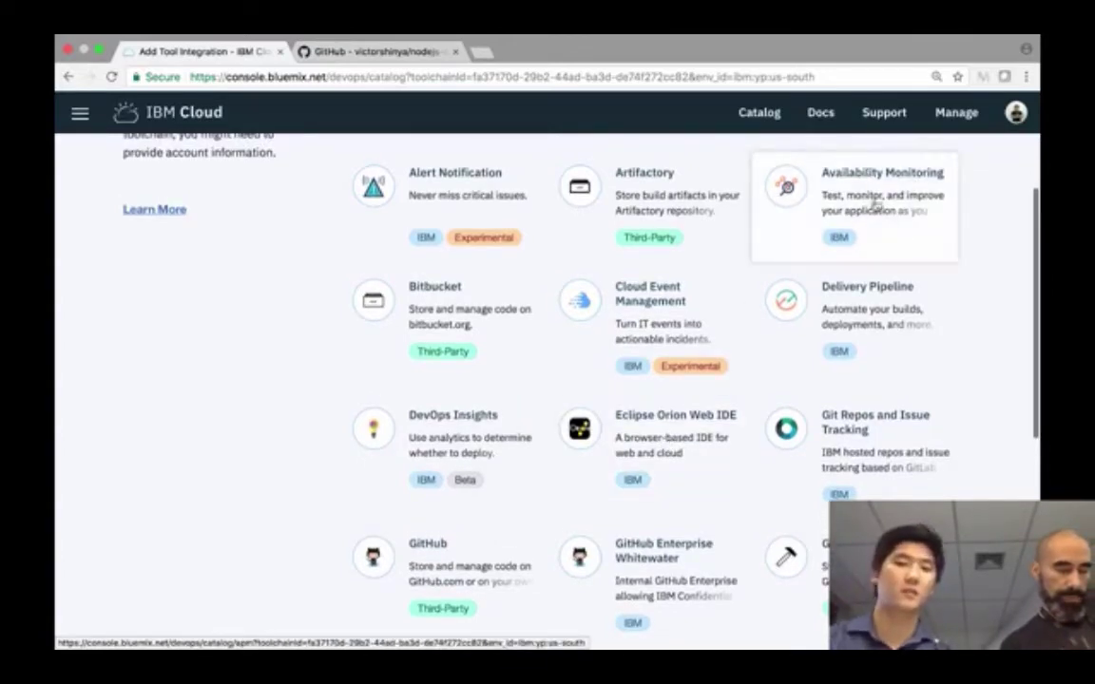
{"action": "left_click", "coordinate": [887, 341]}
- Name the Delivery Pipeline 'devops-quartatech' and create it
{"action": "left_click", "coordinate": [817, 286]}
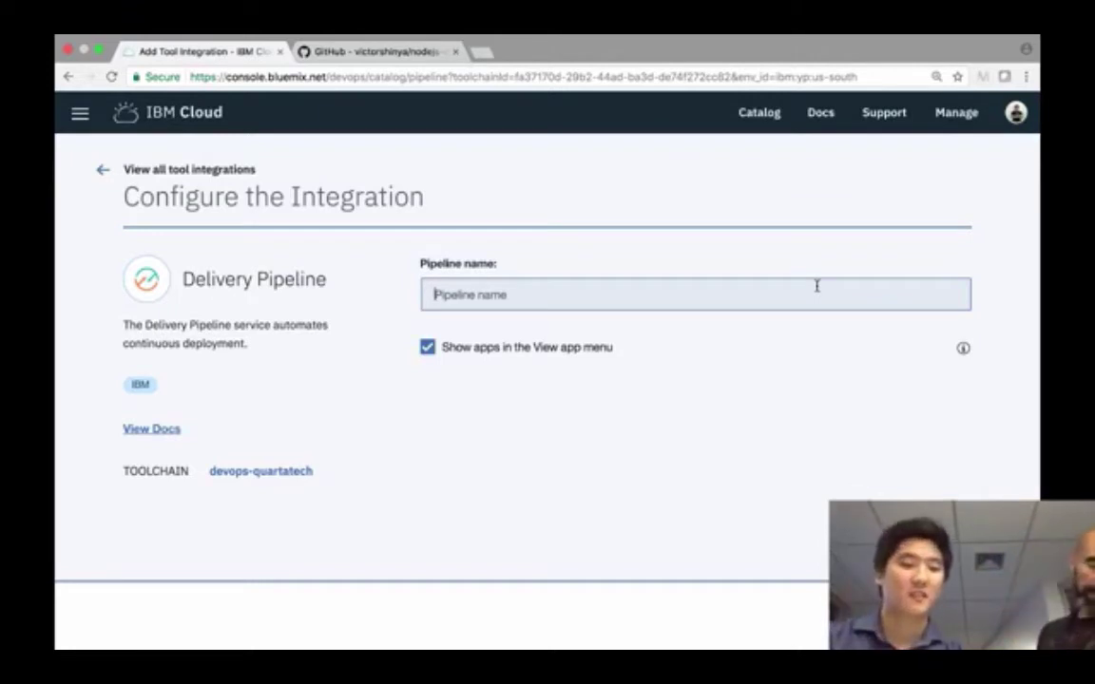
{"action": "type", "text": "devops-"}
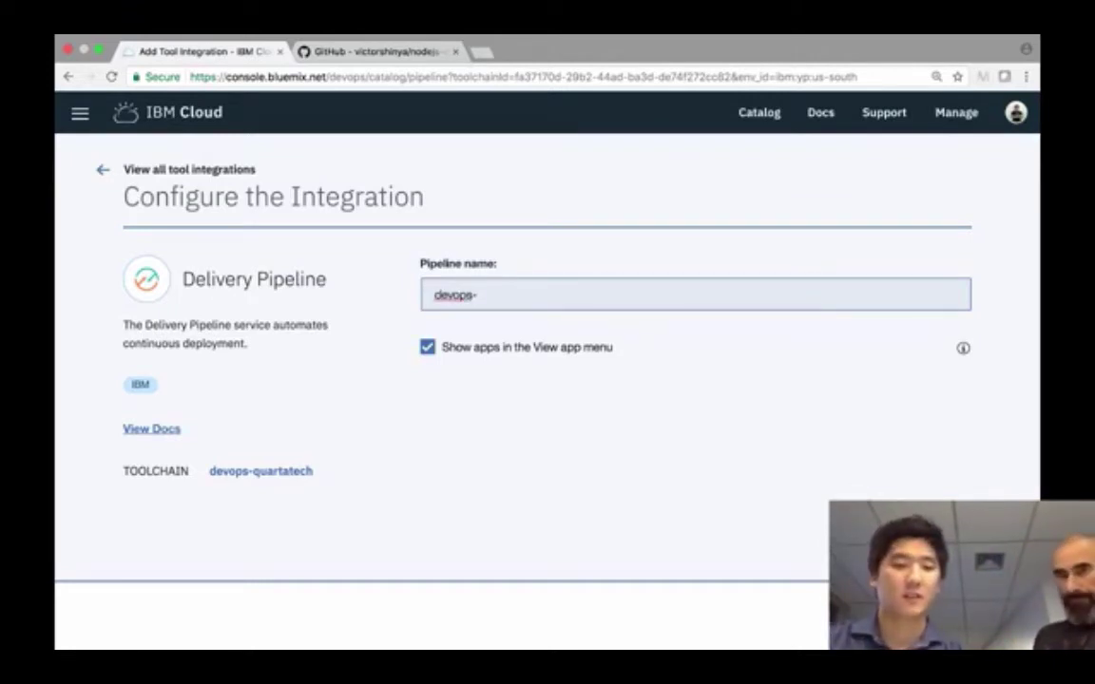
{"action": "type", "text": "quartatech"}
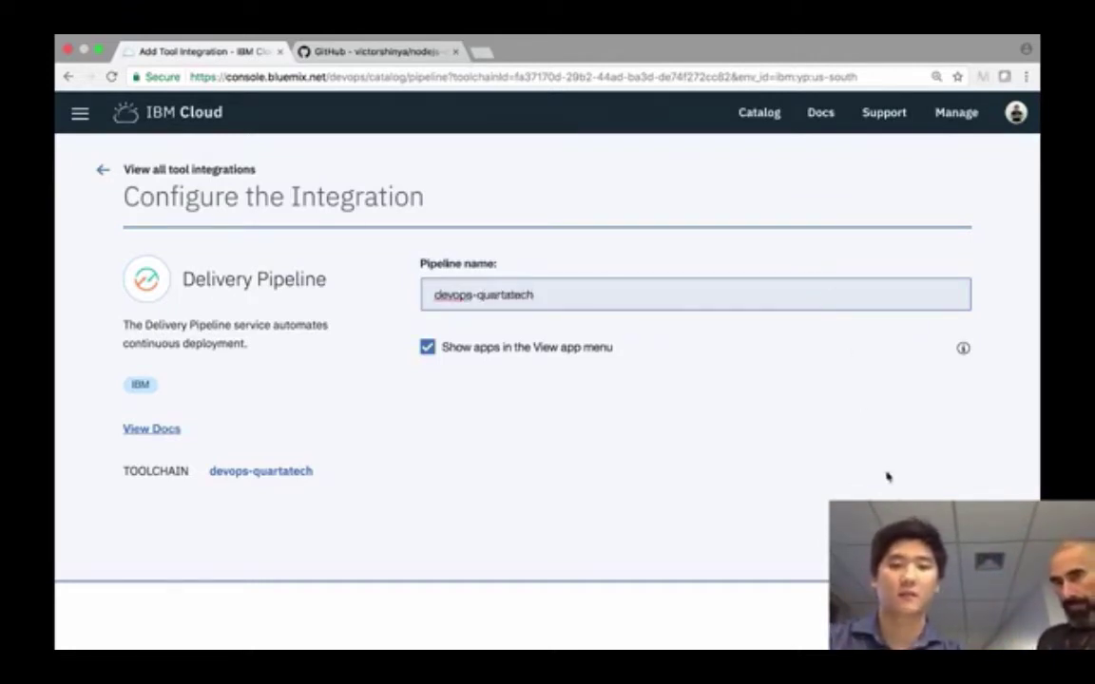
{"action": "key", "text": "Return"}
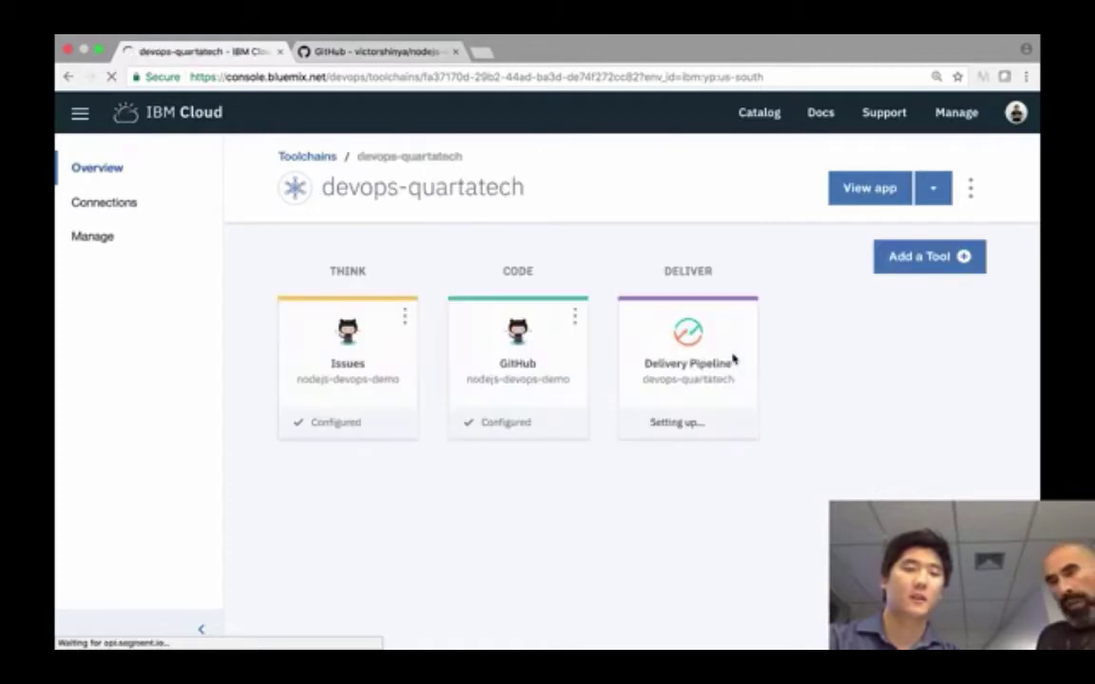
- Open the devops-quartatech Delivery Pipeline from the toolchain overview
{"action": "left_click", "coordinate": [294, 428]}
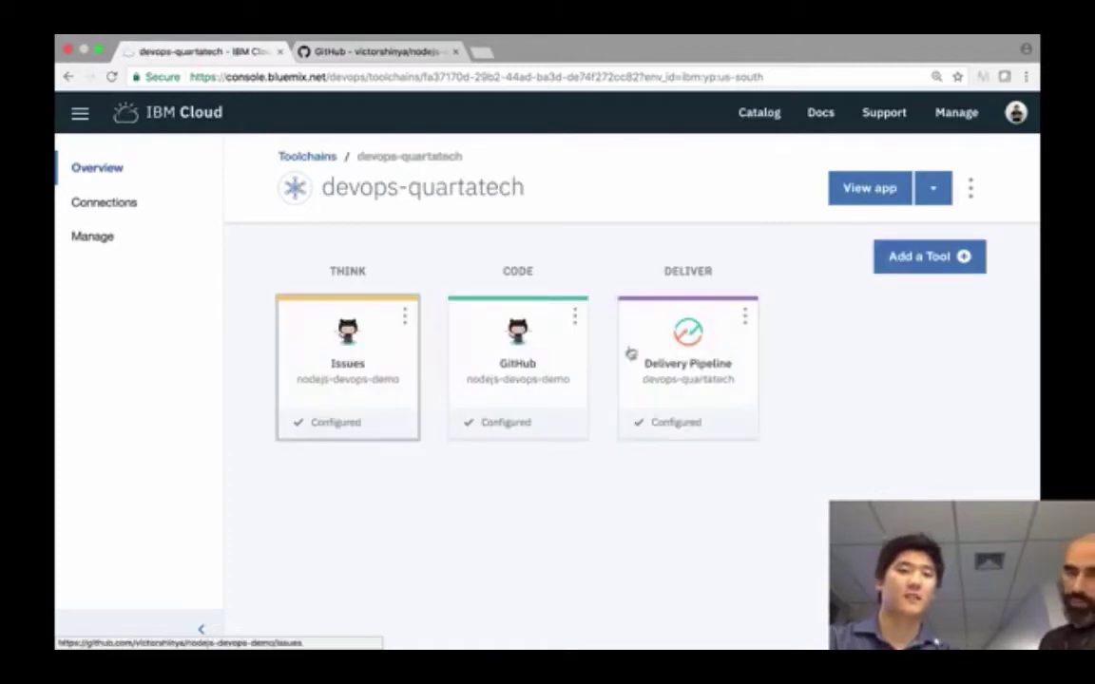
{"action": "left_click", "coordinate": [884, 410]}
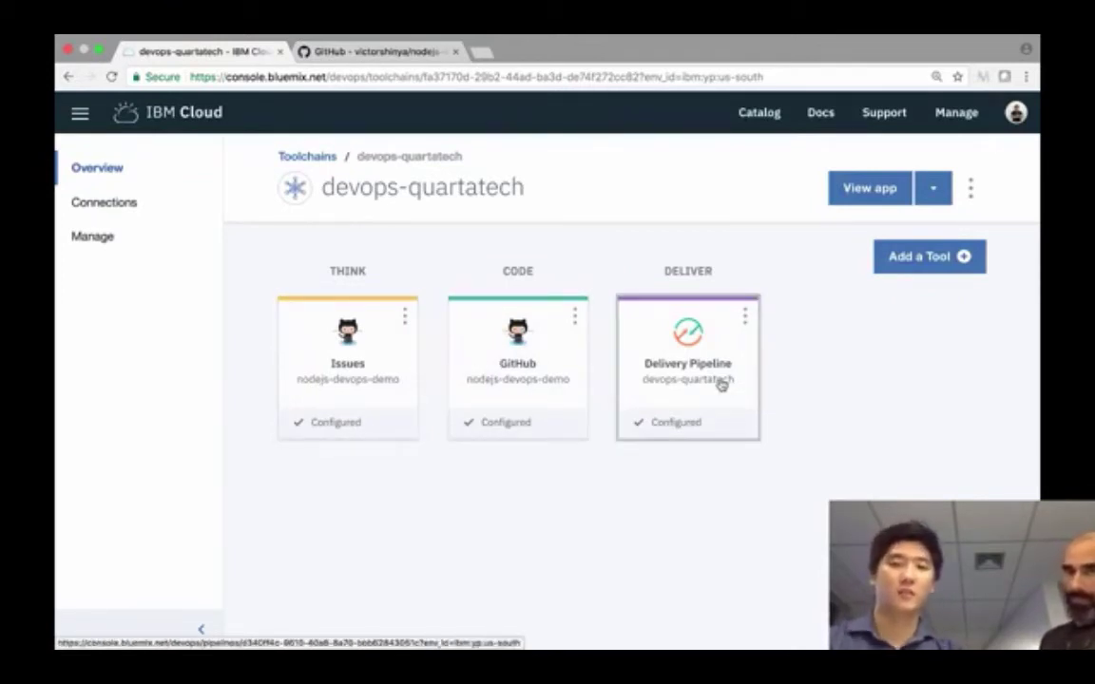
{"action": "left_click", "coordinate": [721, 387]}
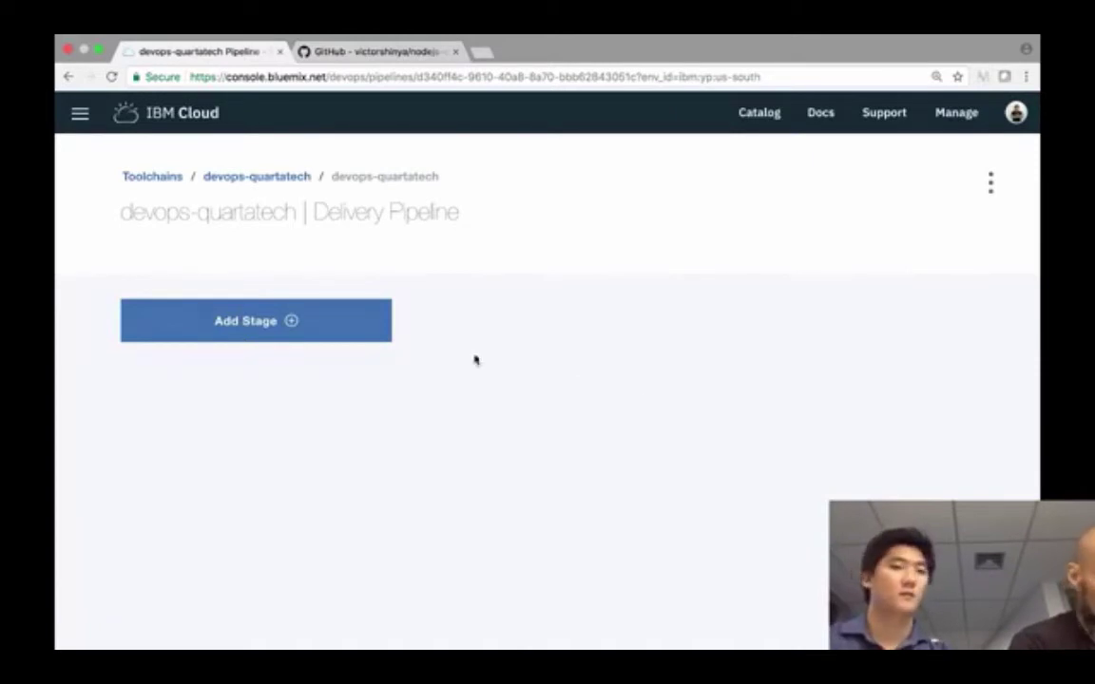
- Add a new pipeline stage and rename it 'Clone do projeto'
{"action": "left_click", "coordinate": [354, 335]}
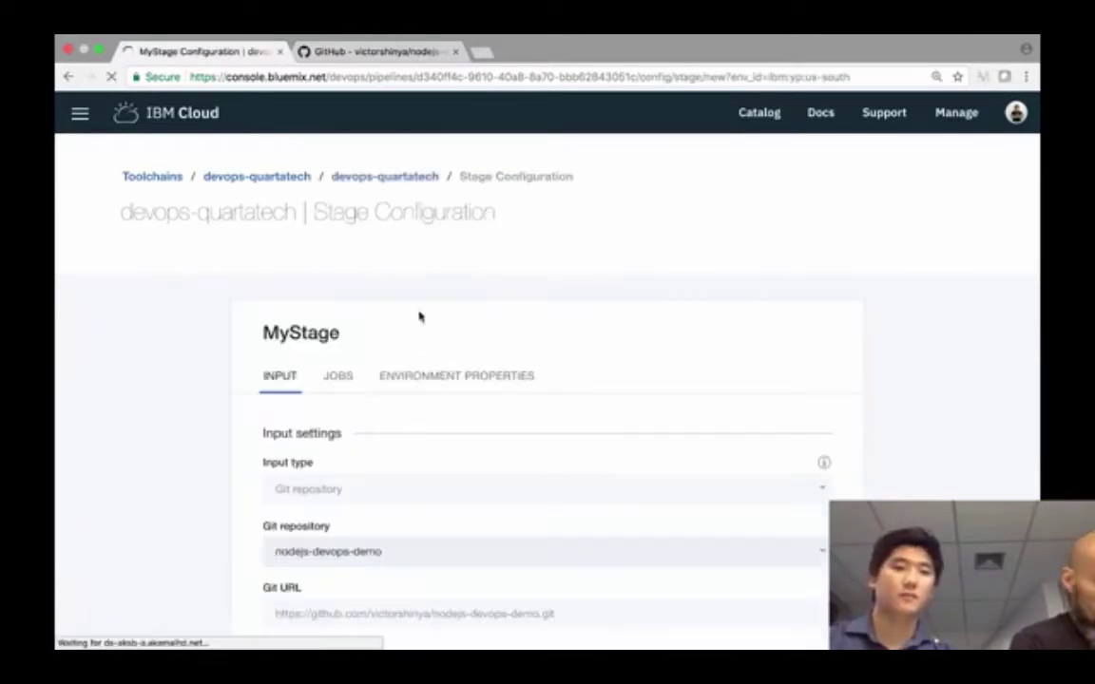
{"action": "scroll", "coordinate": [418, 328], "scroll_direction": "down", "scroll_amount": 3}
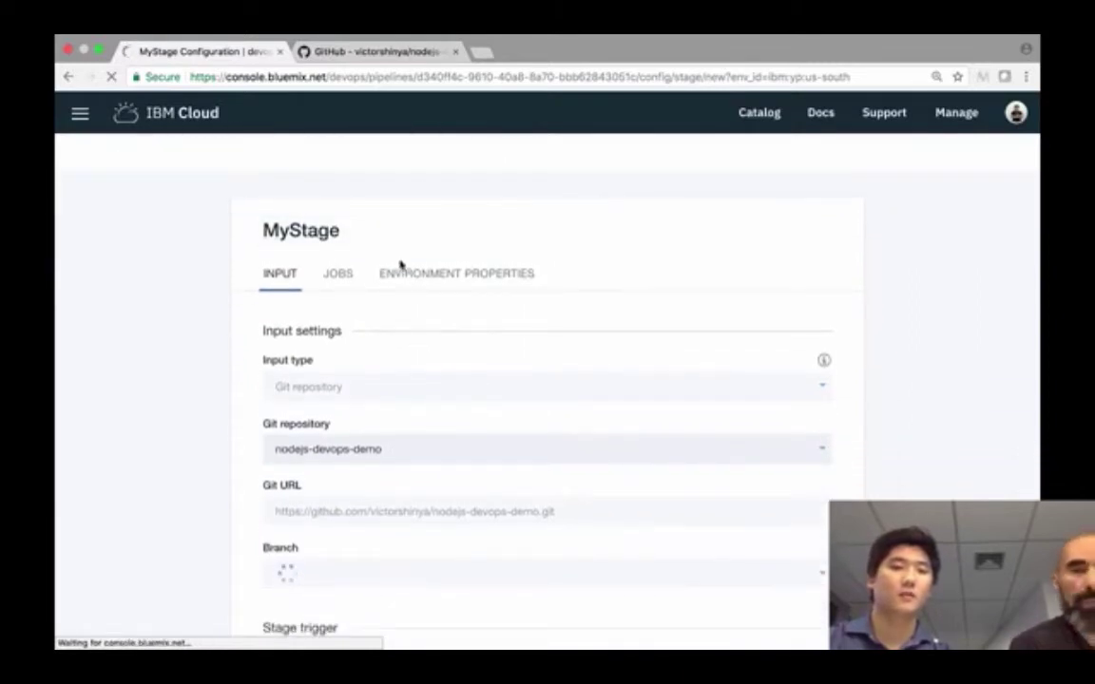
{"action": "left_click", "coordinate": [384, 233]}
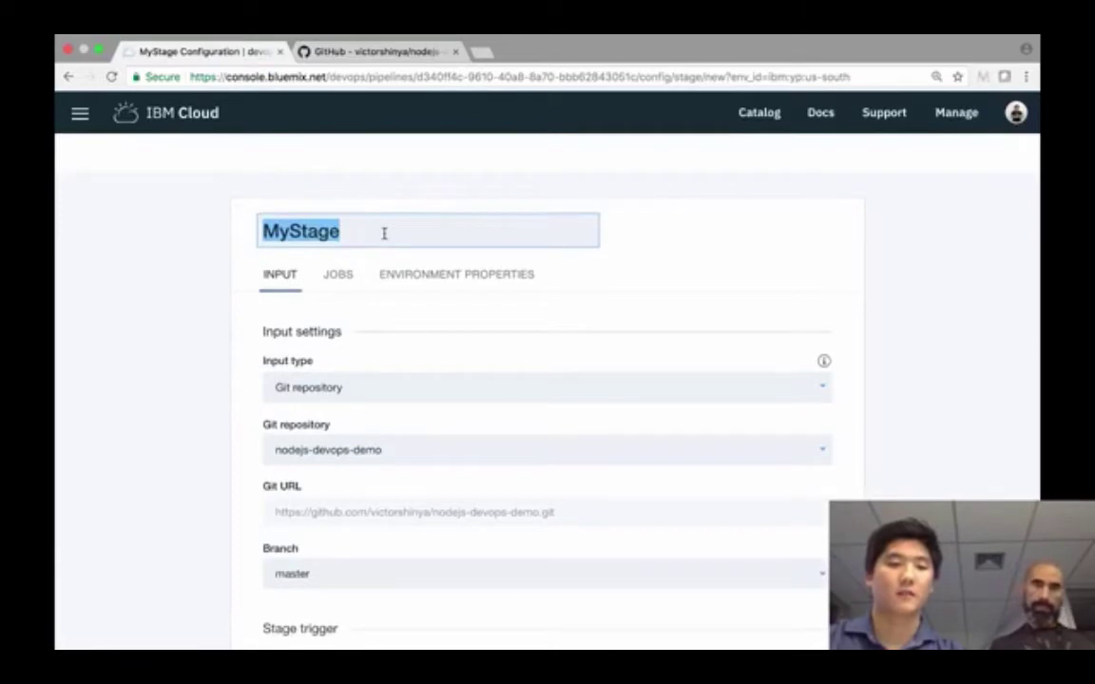
{"action": "type", "text": "Clone do proj"}
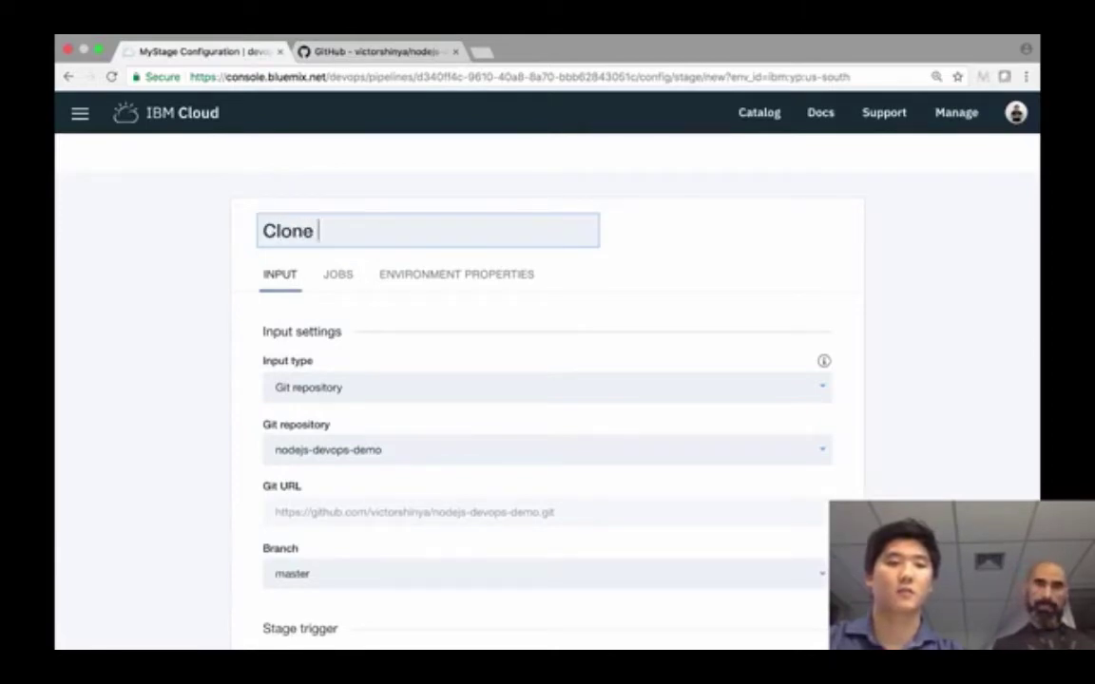
{"action": "type", "text": "eto"}
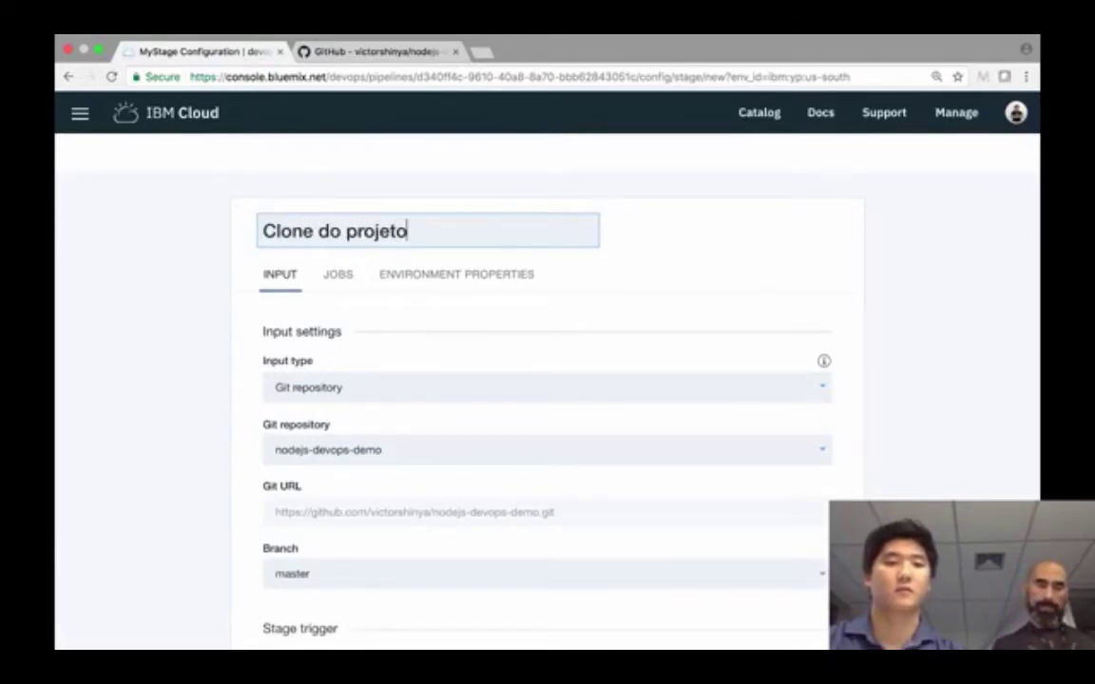
- Set the stage input to Git repository nodejs-devops-demo, branch master
{"action": "scroll", "coordinate": [361, 291], "scroll_direction": "down", "scroll_amount": 1}
{"action": "left_click", "coordinate": [444, 361]}
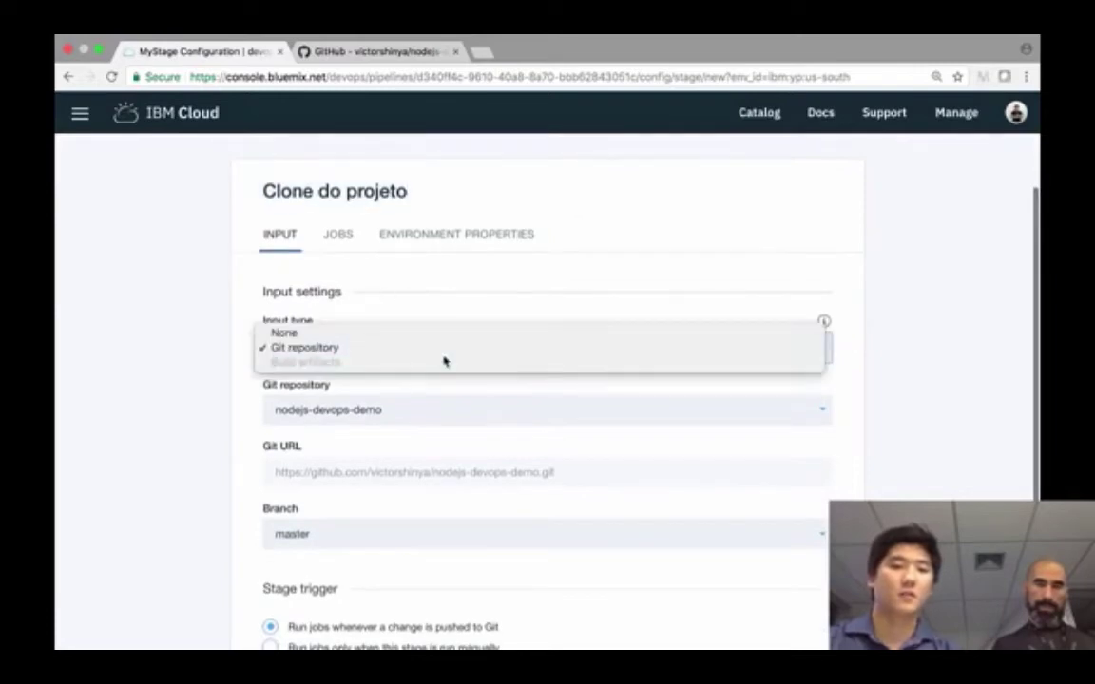
{"action": "left_click", "coordinate": [447, 349]}
{"action": "left_click", "coordinate": [437, 412]}
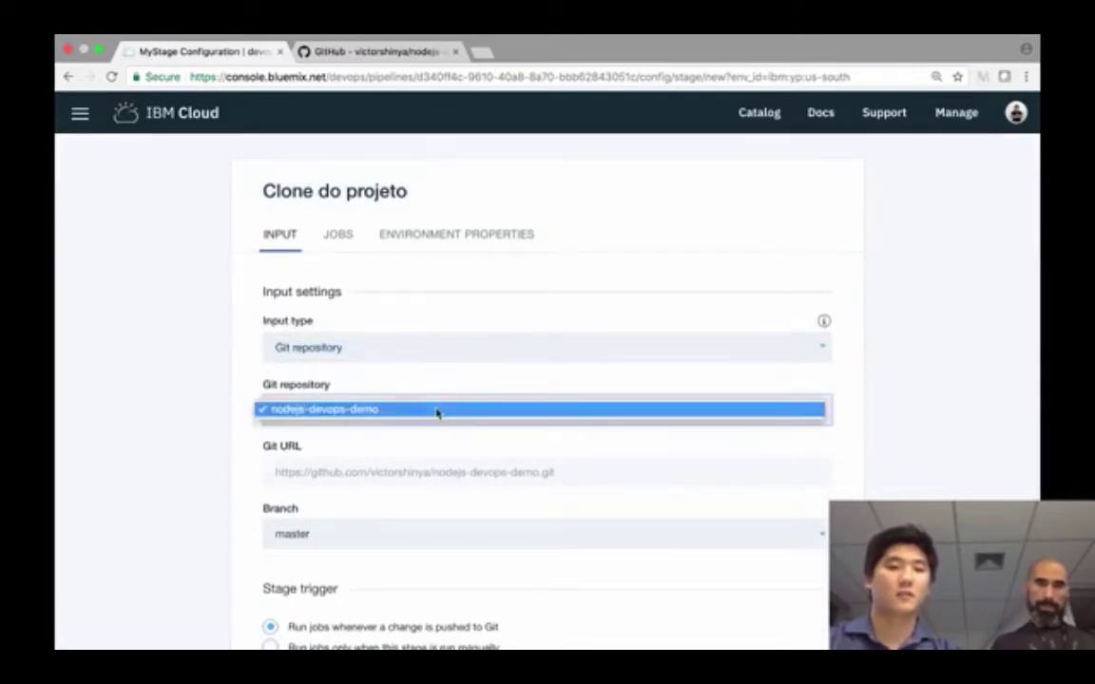
{"action": "left_click", "coordinate": [435, 413]}
{"action": "scroll", "coordinate": [436, 412], "scroll_direction": "down", "scroll_amount": 2}
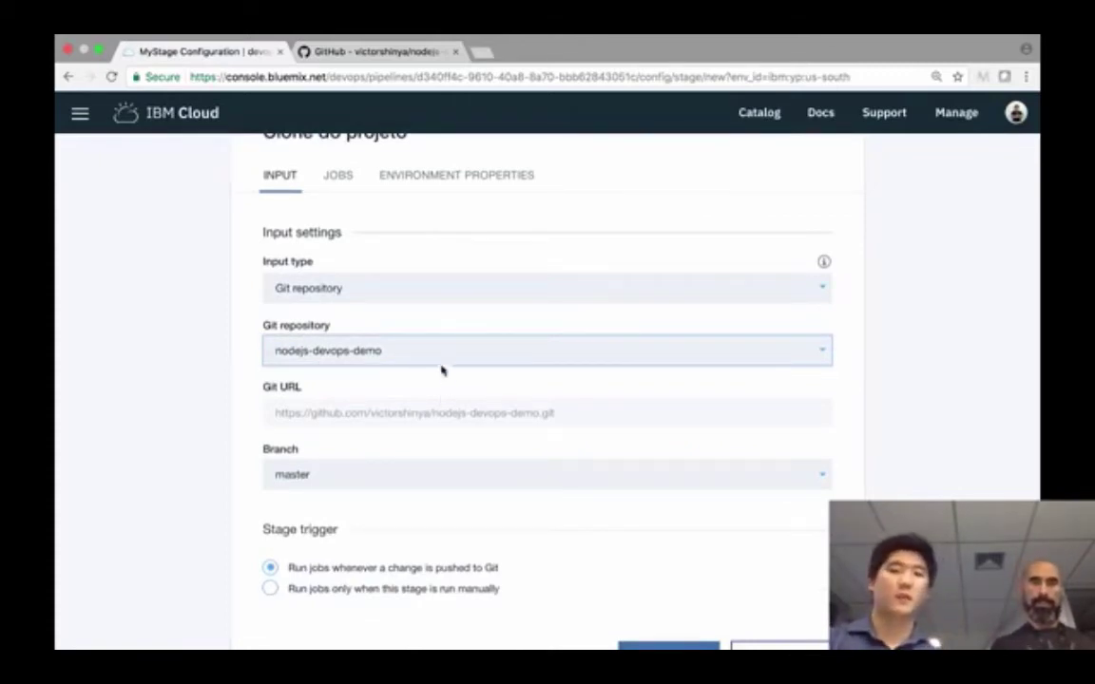
{"action": "double_click", "coordinate": [446, 414]}
{"action": "scroll", "coordinate": [447, 415], "scroll_direction": "down", "scroll_amount": 2}
{"action": "left_click", "coordinate": [447, 418]}
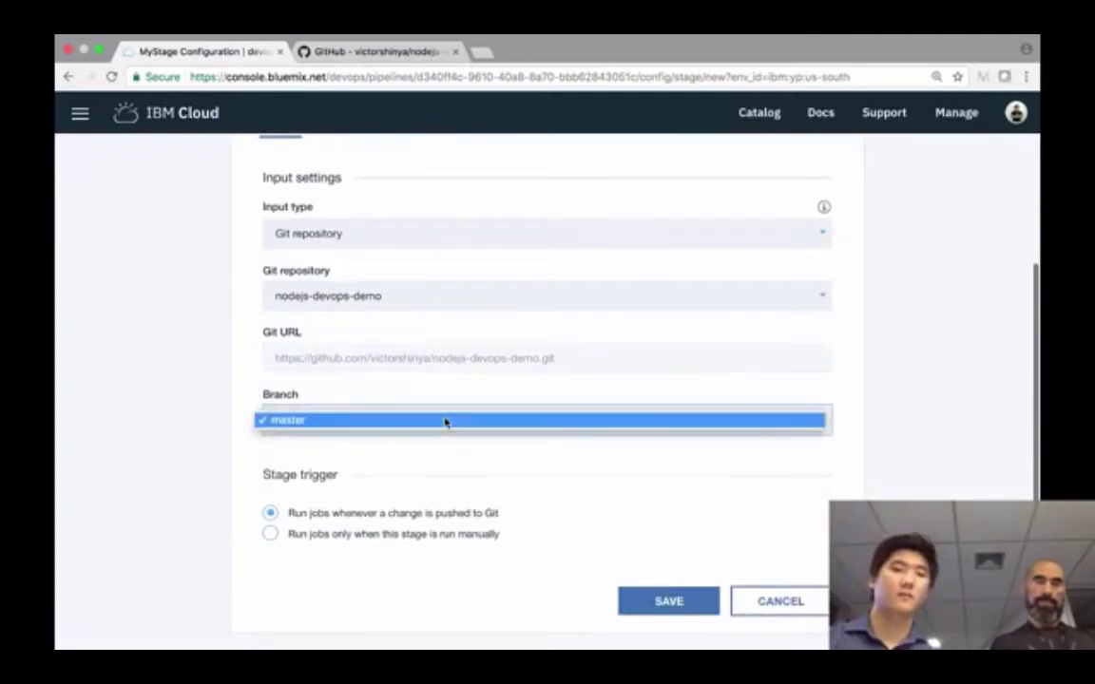
{"action": "left_click", "coordinate": [446, 420]}
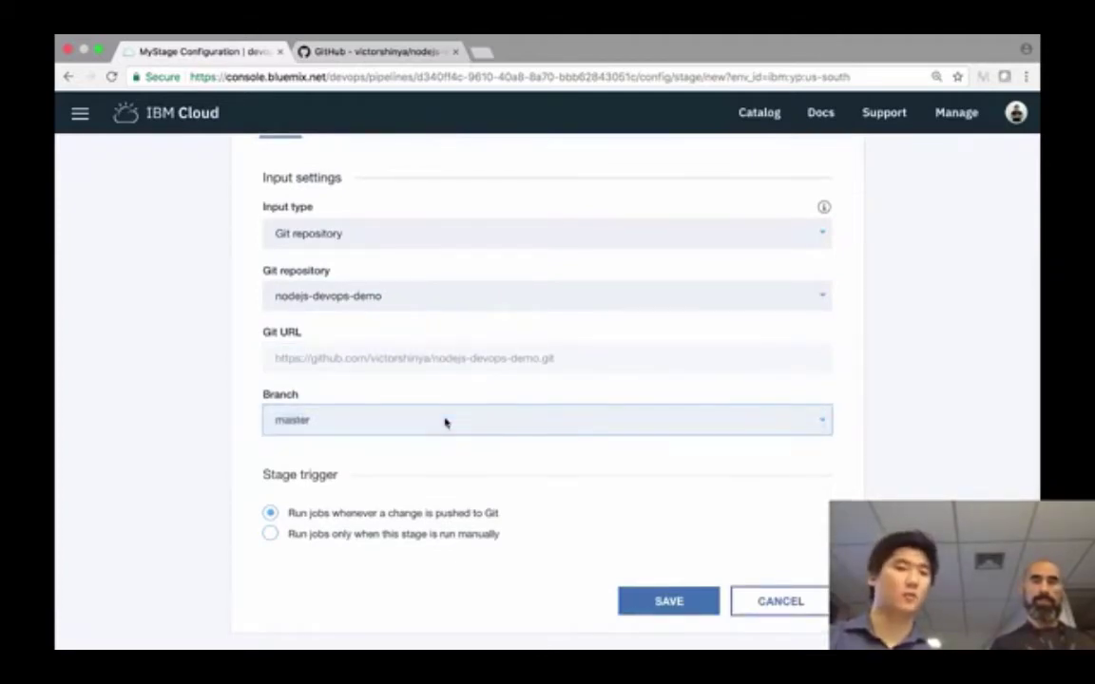
- Keep jobs running on every Git push and save the stage input settings
{"action": "scroll", "coordinate": [446, 422], "scroll_direction": "down", "scroll_amount": 1}
{"action": "left_click", "coordinate": [335, 498]}
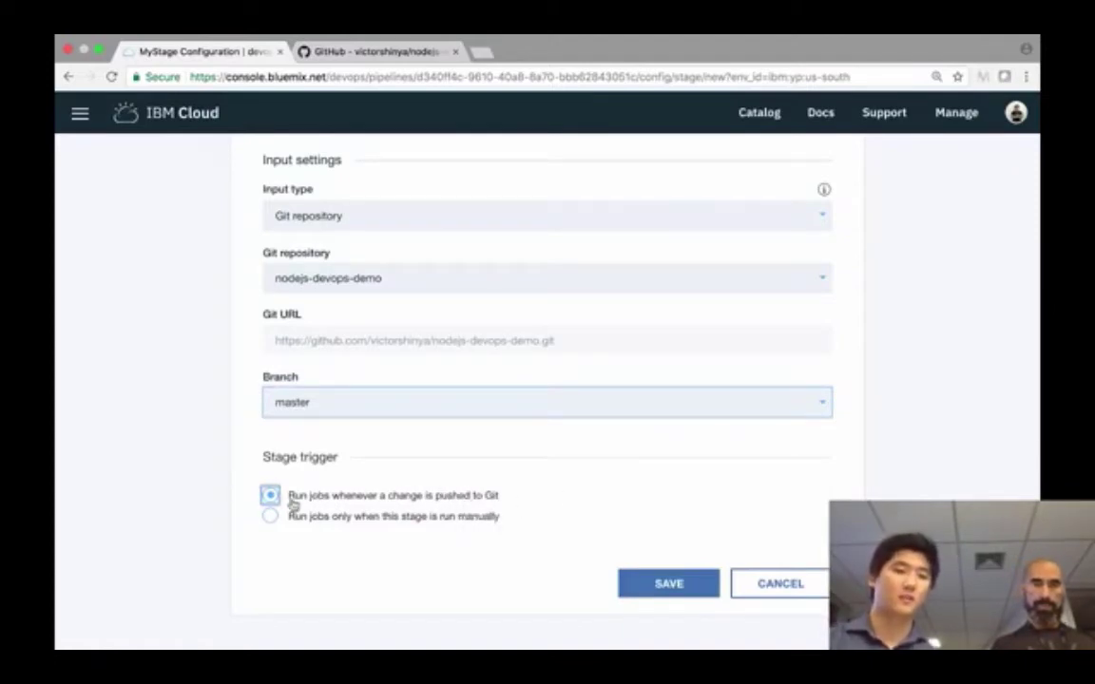
{"action": "left_click", "coordinate": [410, 476]}
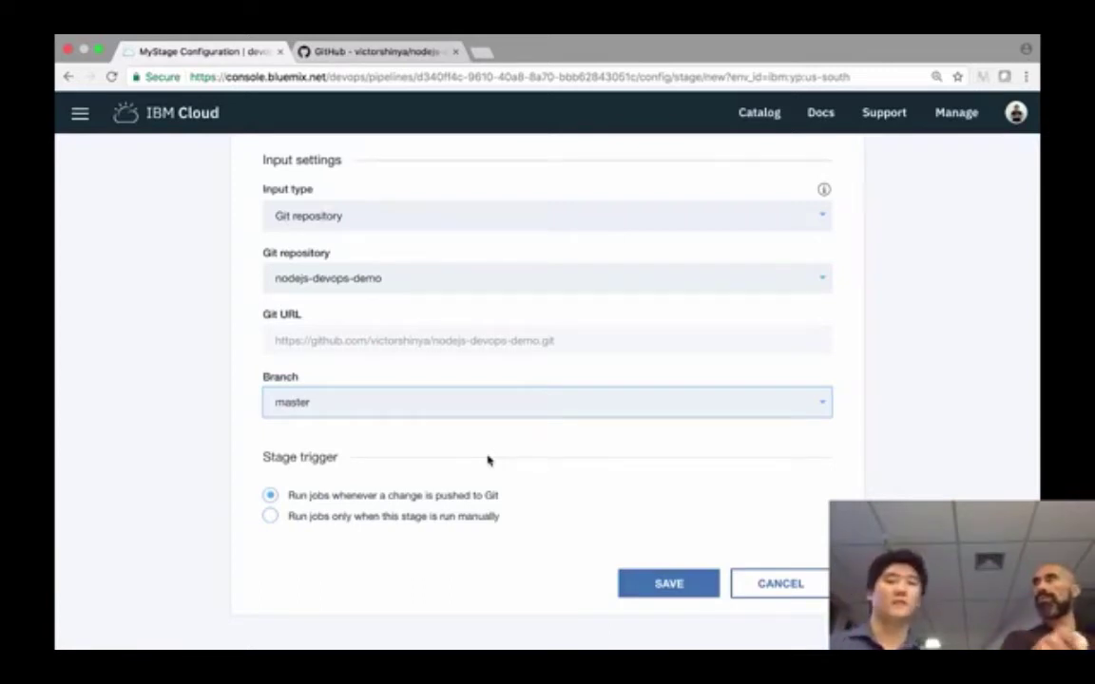
{"action": "left_click", "coordinate": [655, 583]}
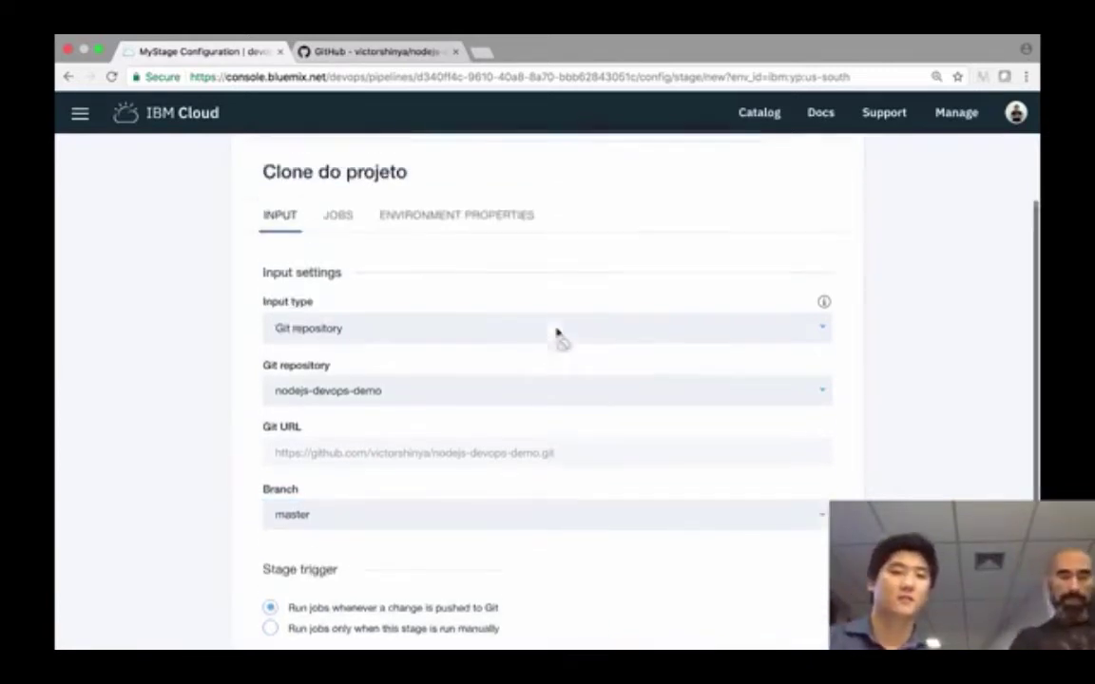
- Add a Build job to the Clone do projeto stage's jobs
{"action": "left_click", "coordinate": [336, 296]}
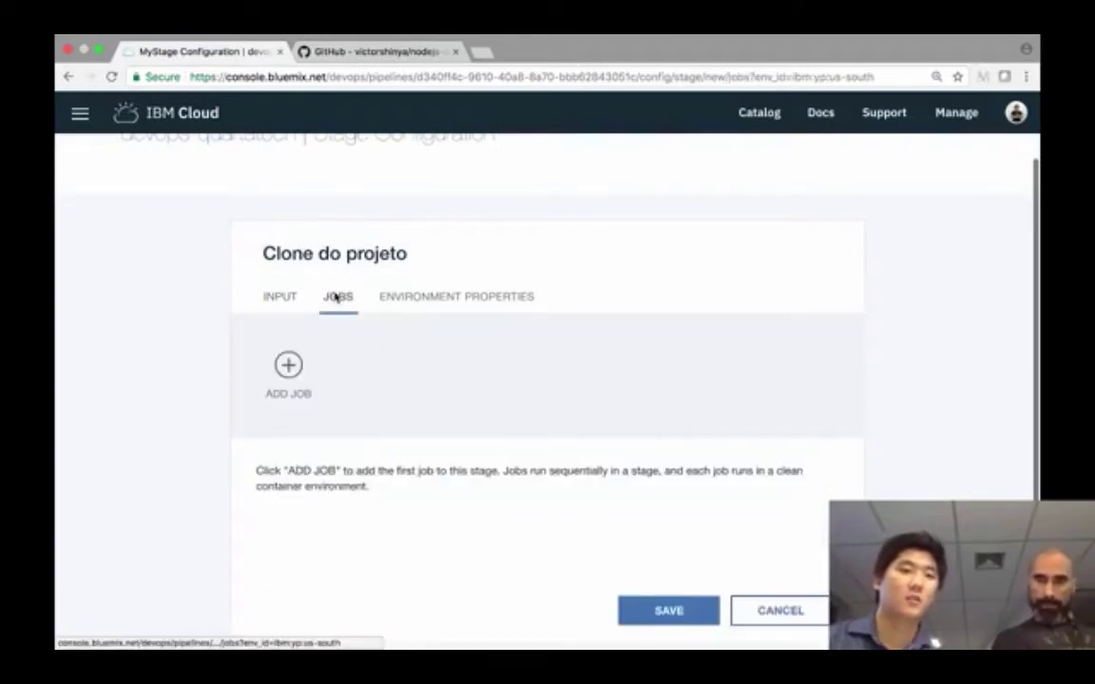
{"action": "scroll", "coordinate": [378, 320], "scroll_direction": "down", "scroll_amount": 1}
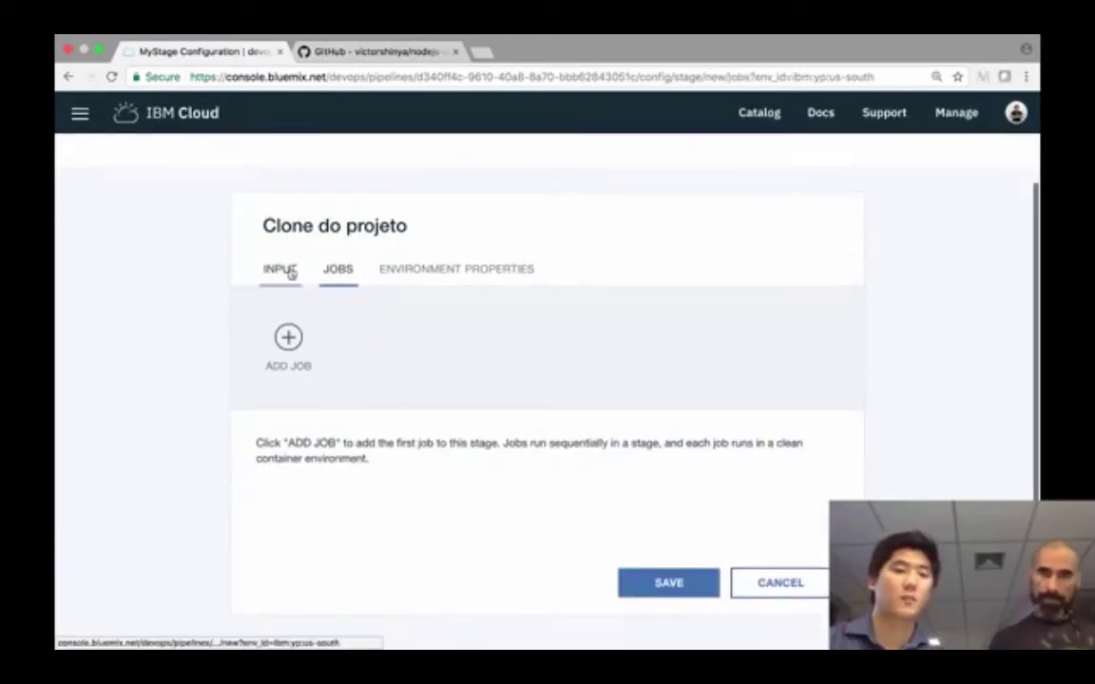
{"action": "left_click", "coordinate": [281, 274]}
{"action": "left_click", "coordinate": [336, 276]}
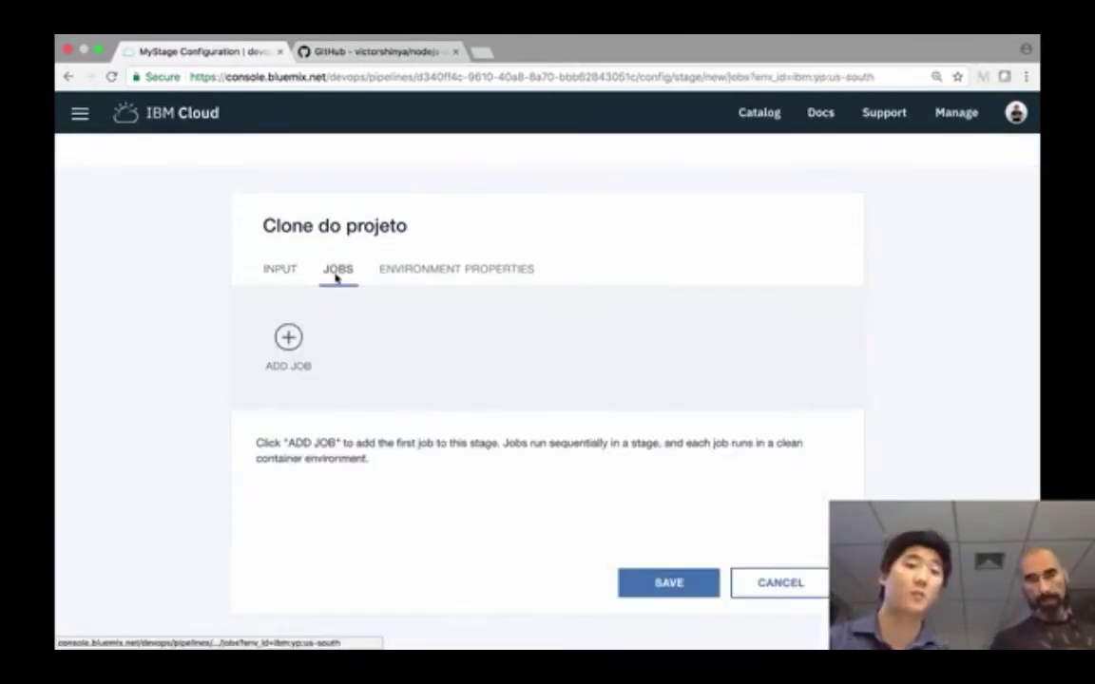
{"action": "left_click", "coordinate": [296, 350]}
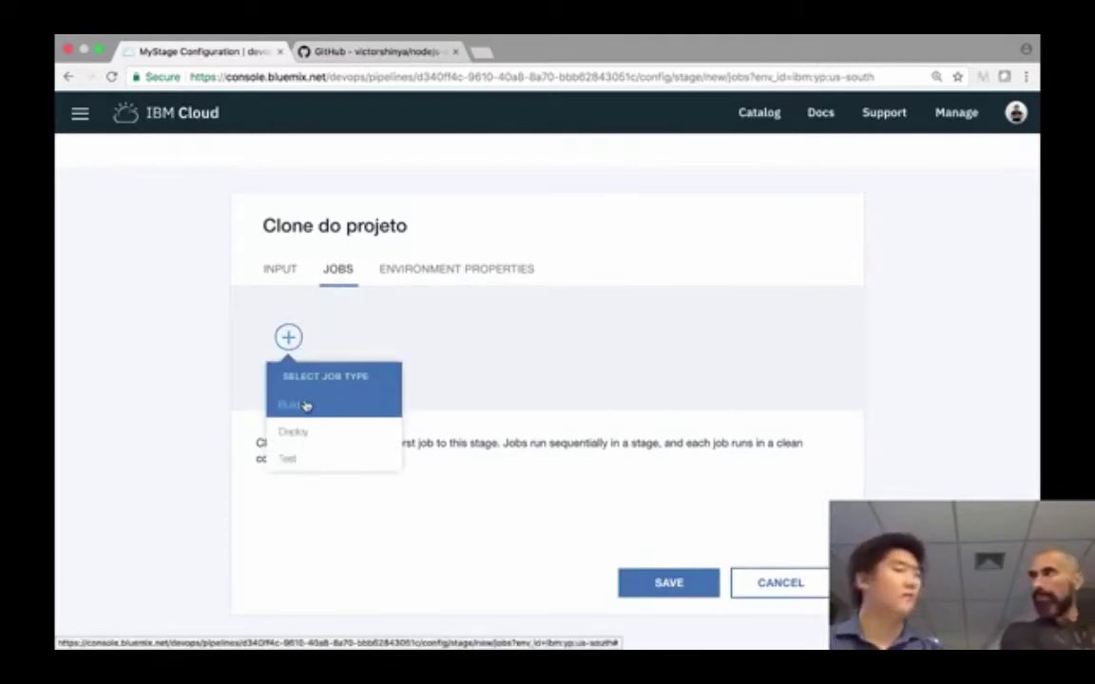
{"action": "left_click", "coordinate": [304, 405]}
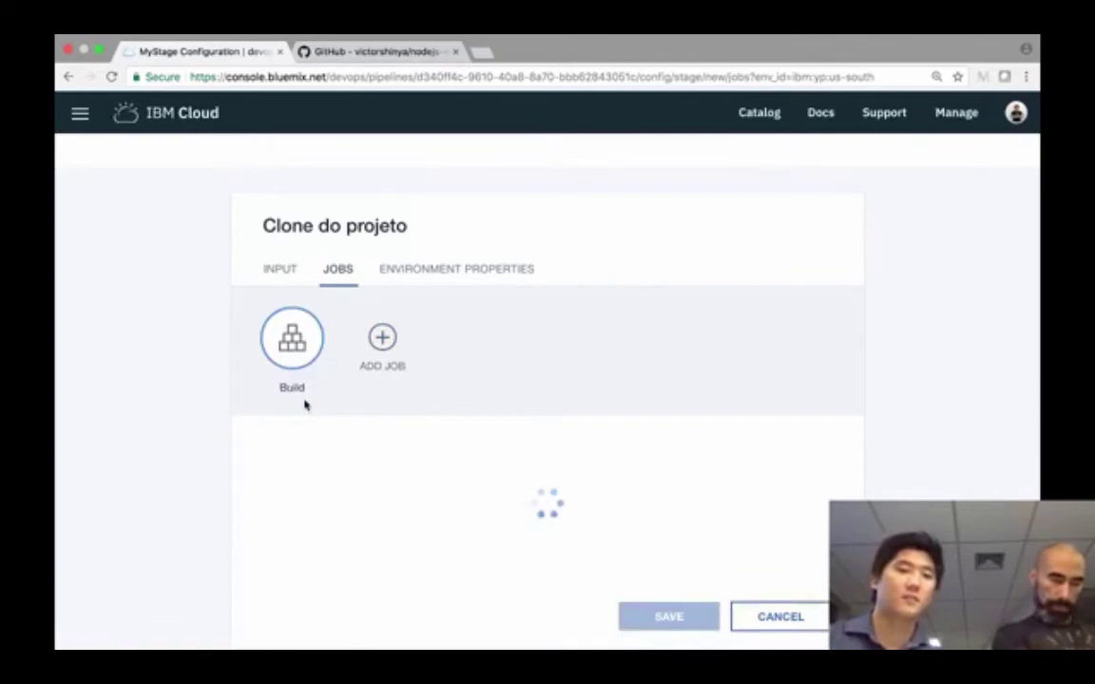
- Name the new build job NPM
{"action": "scroll", "coordinate": [356, 388], "scroll_direction": "down", "scroll_amount": 1}
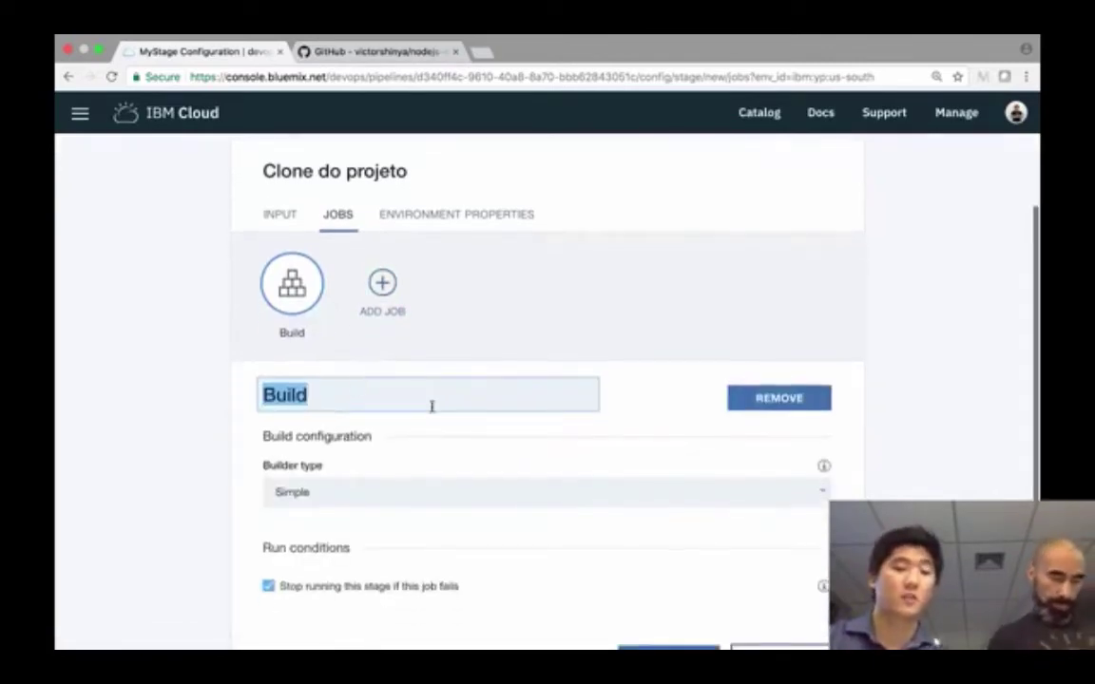
{"action": "type", "text": "NPM"}
{"action": "scroll", "coordinate": [454, 335], "scroll_direction": "down", "scroll_amount": 1}
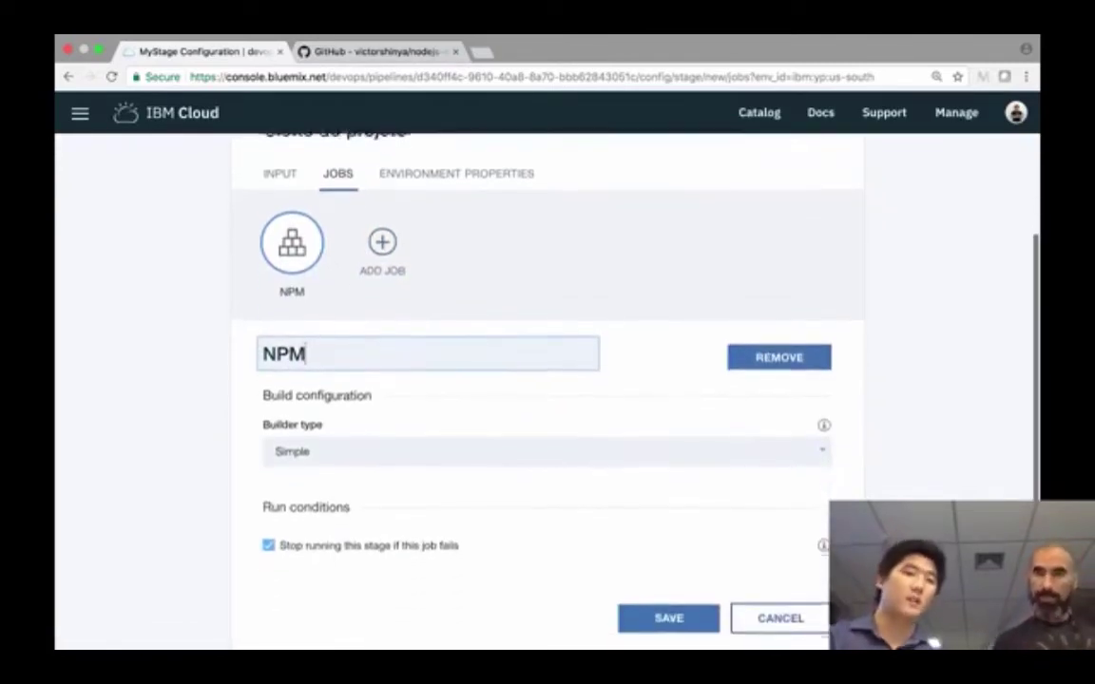
{"action": "left_click", "coordinate": [493, 406]}
{"action": "scroll", "coordinate": [493, 406], "scroll_direction": "down", "scroll_amount": 1}
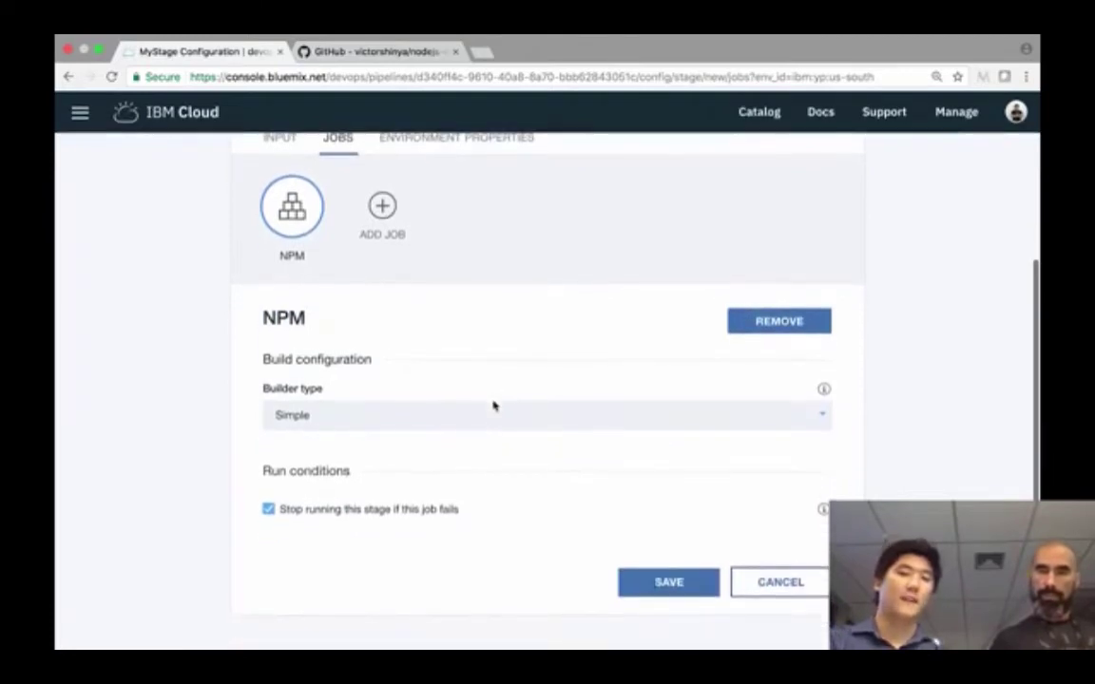
{"action": "left_click", "coordinate": [493, 407]}
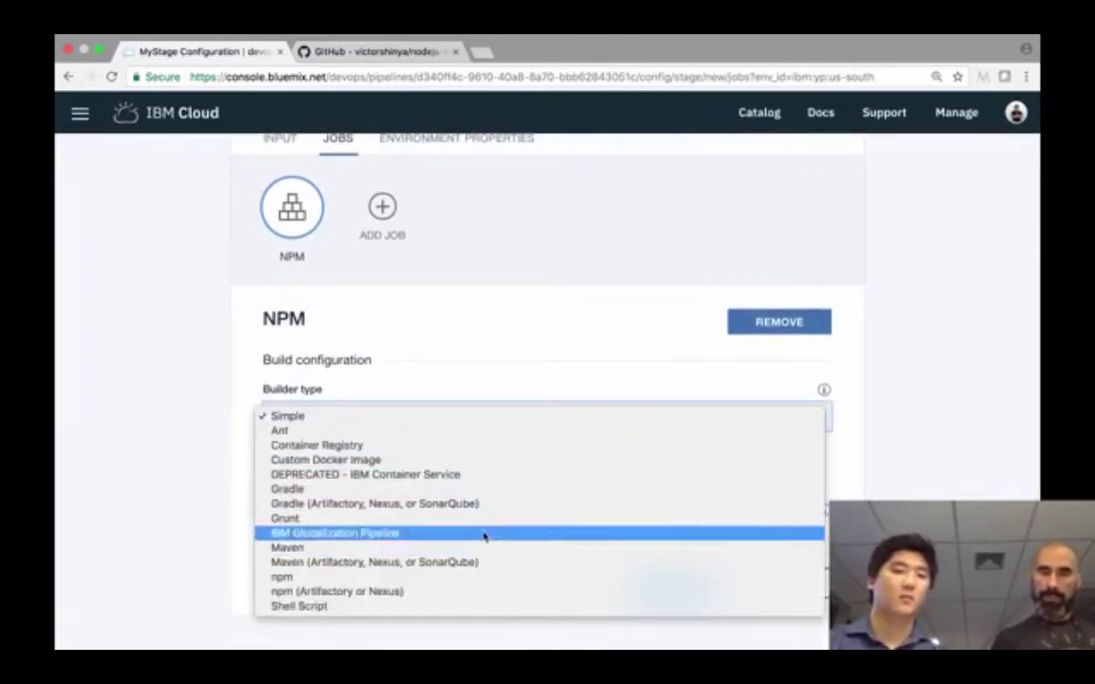
- Set the NPM job's builder type to npm and enlarge the Build script box to show the whole script
{"action": "left_click", "coordinate": [474, 578]}
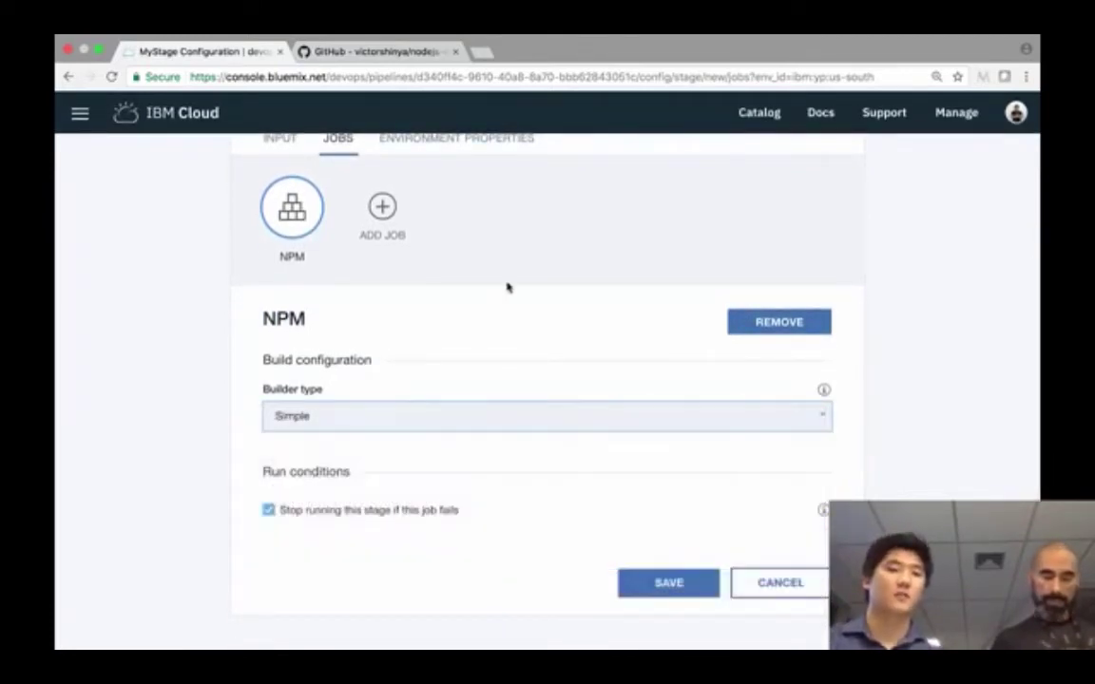
{"action": "scroll", "coordinate": [509, 286], "scroll_direction": "down", "scroll_amount": 2}
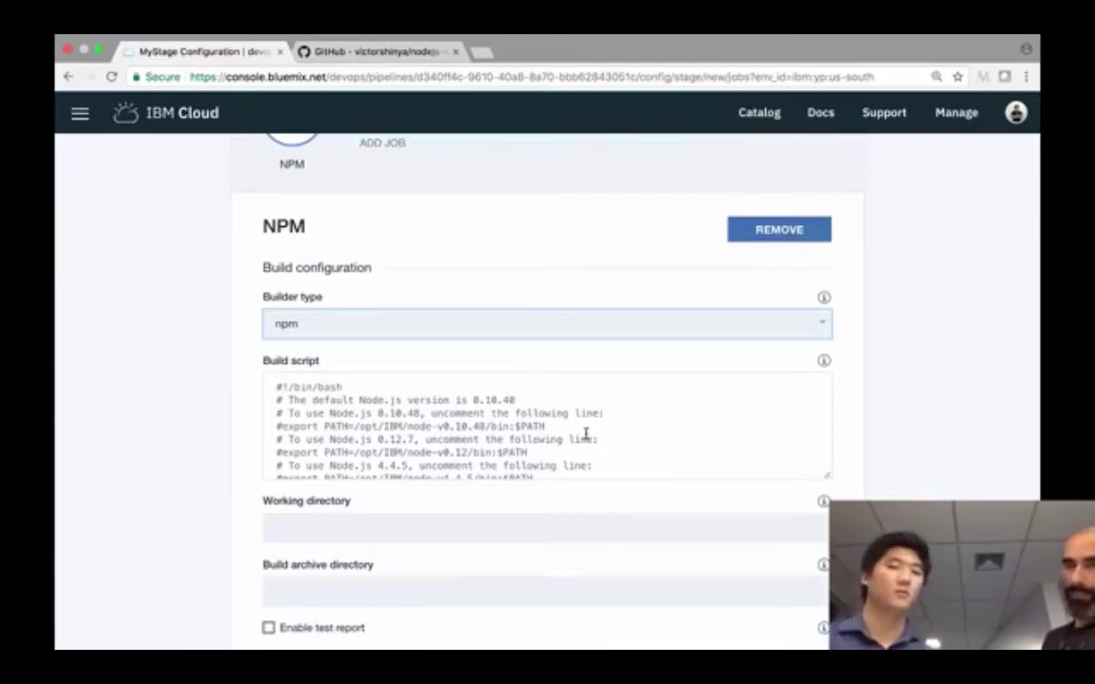
{"action": "scroll", "coordinate": [586, 434], "scroll_direction": "down", "scroll_amount": 3}
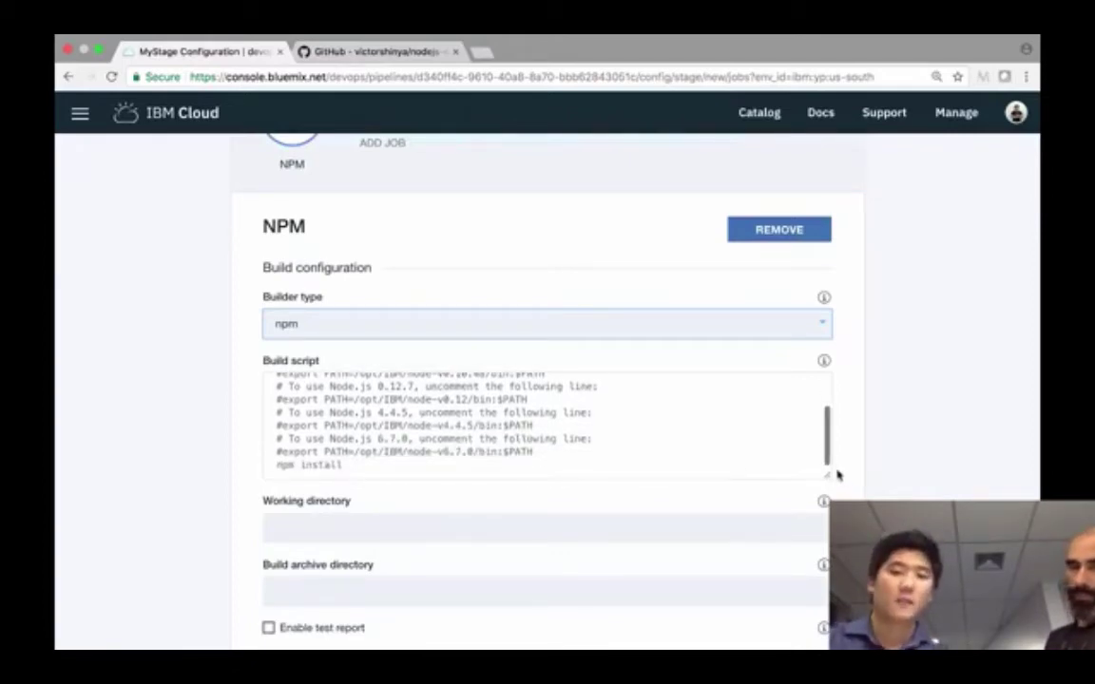
{"action": "left_click_drag", "start_coordinate": [825, 479], "coordinate": [826, 613]}
{"action": "scroll", "coordinate": [788, 371], "scroll_direction": "down", "scroll_amount": 1}
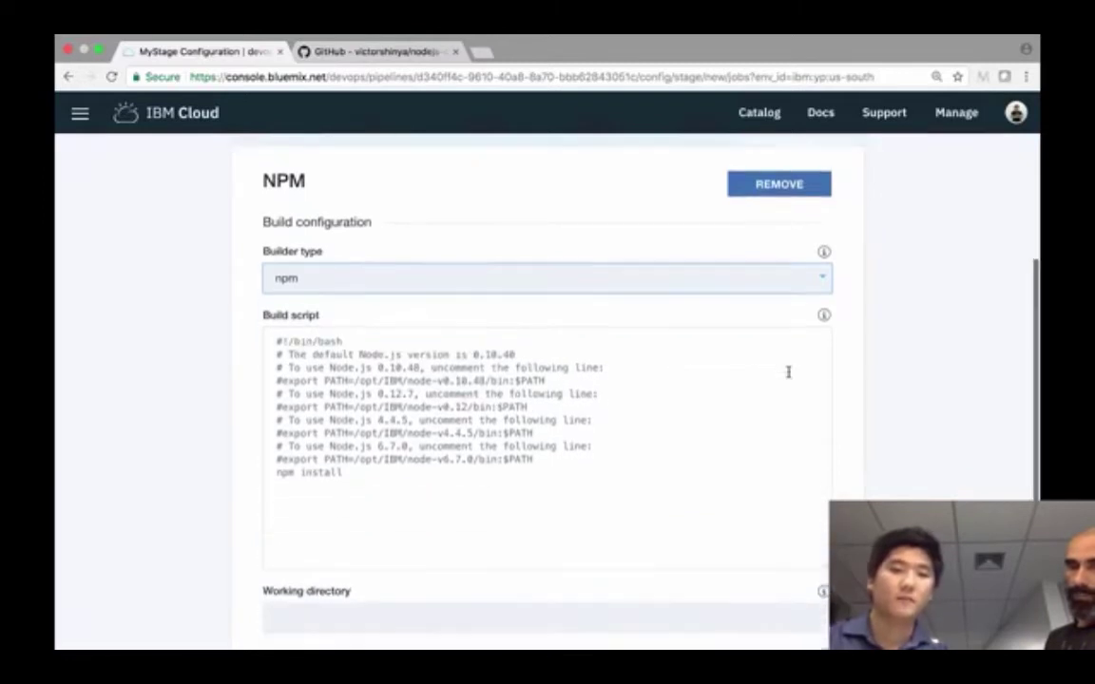
{"action": "scroll", "coordinate": [788, 371], "scroll_direction": "down", "scroll_amount": 1}
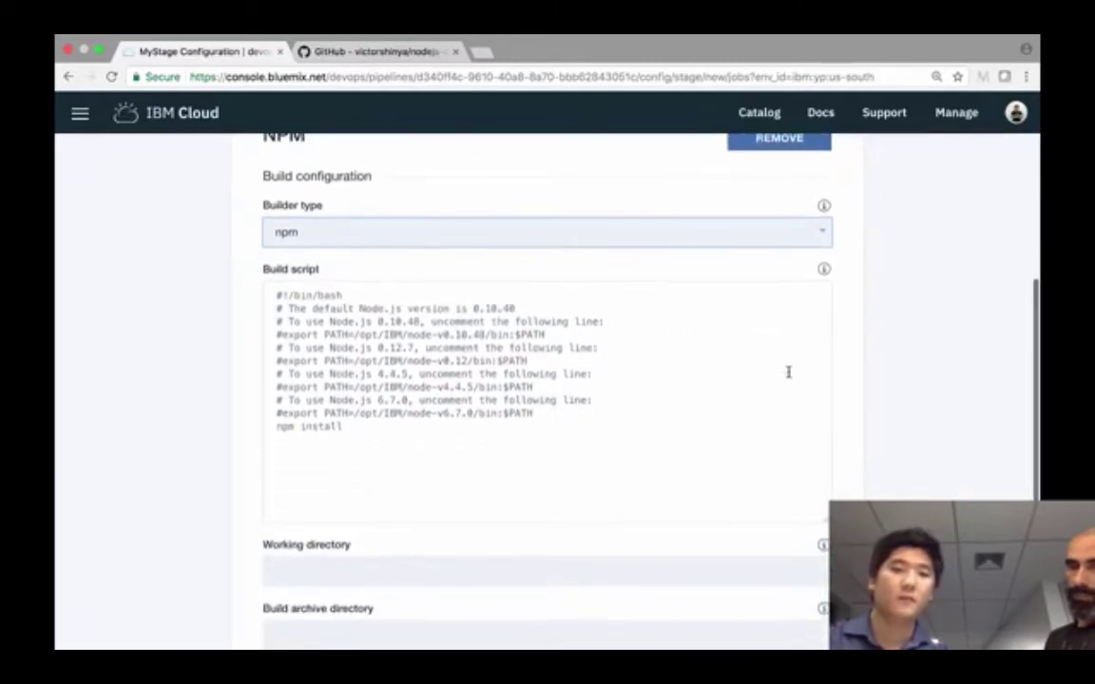
{"action": "left_click", "coordinate": [577, 413]}
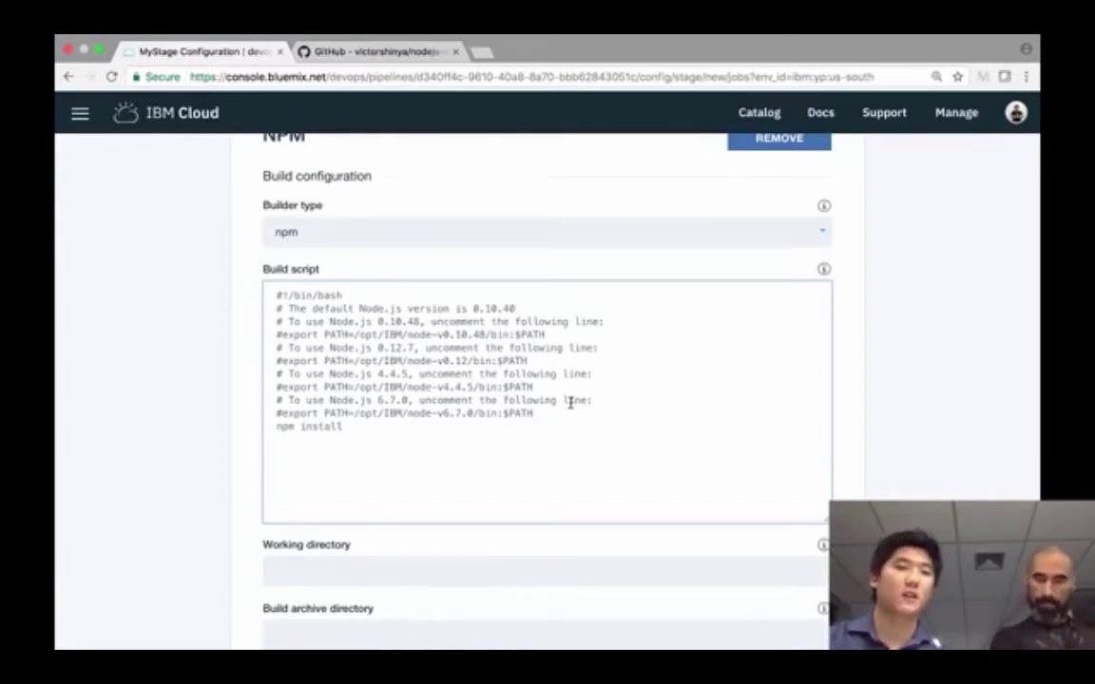
- Select then deselect the Node version lines in the build script, and go to the GitHub repository page
{"action": "left_click", "coordinate": [565, 413]}
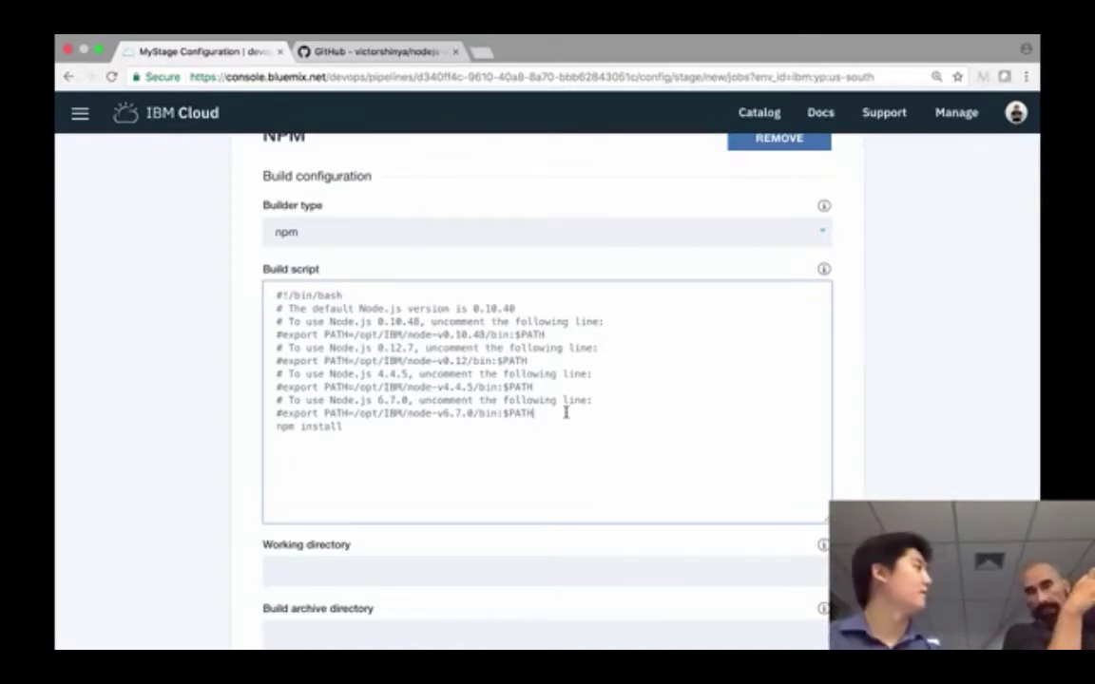
{"action": "left_click_drag", "start_coordinate": [565, 413], "coordinate": [557, 329]}
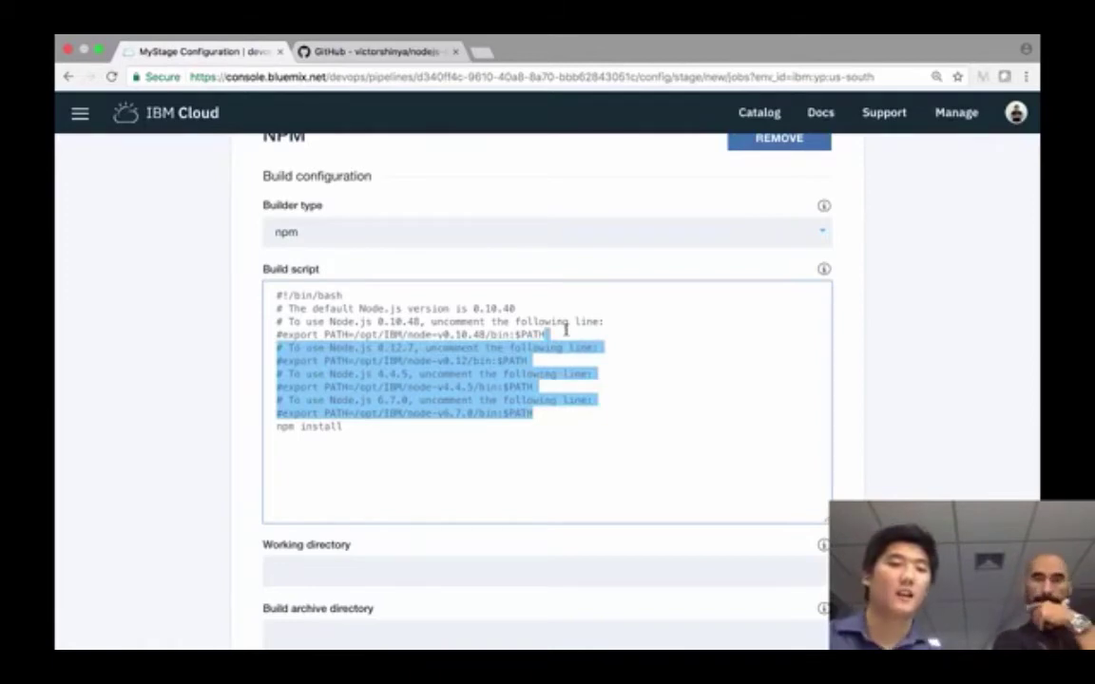
{"action": "left_click", "coordinate": [564, 399]}
{"action": "left_click", "coordinate": [374, 53]}
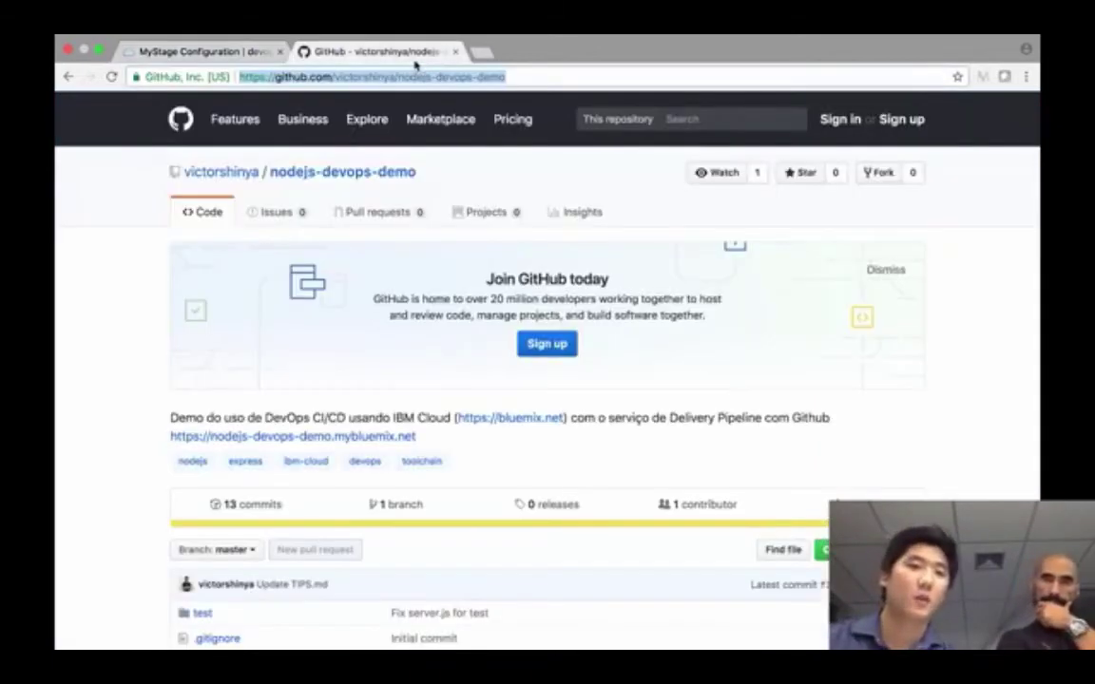
- Open TIPS.md in the nodejs-devops-demo repository and select the entire NPM build script
{"action": "scroll", "coordinate": [492, 415], "scroll_direction": "down", "scroll_amount": 5}
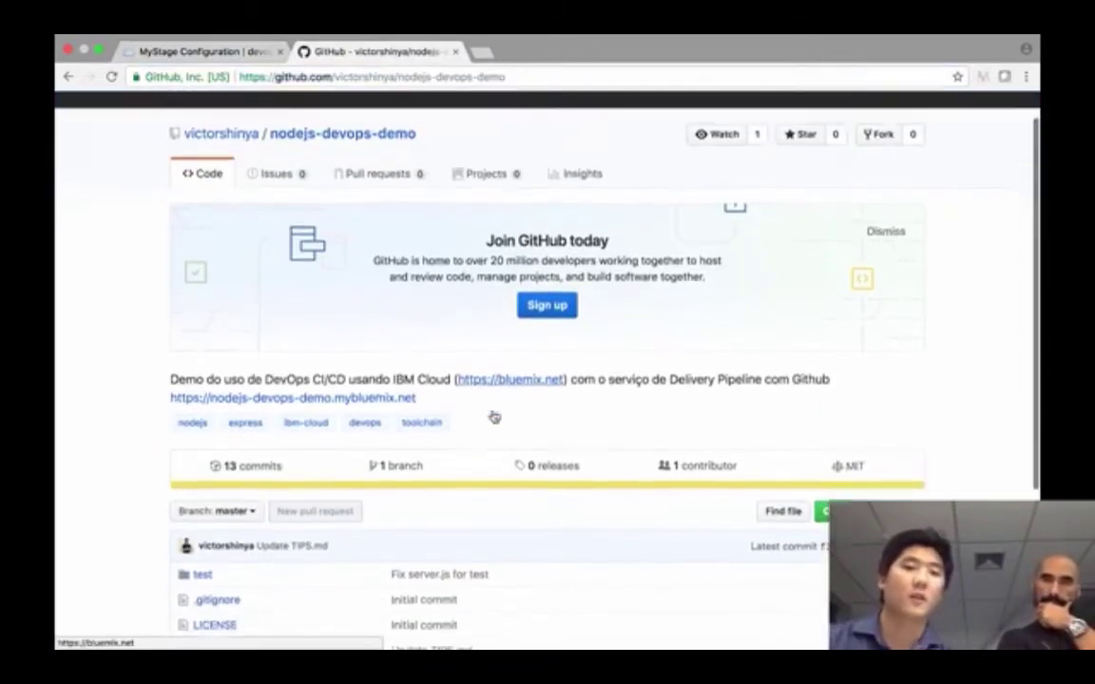
{"action": "scroll", "coordinate": [494, 415], "scroll_direction": "down", "scroll_amount": 2}
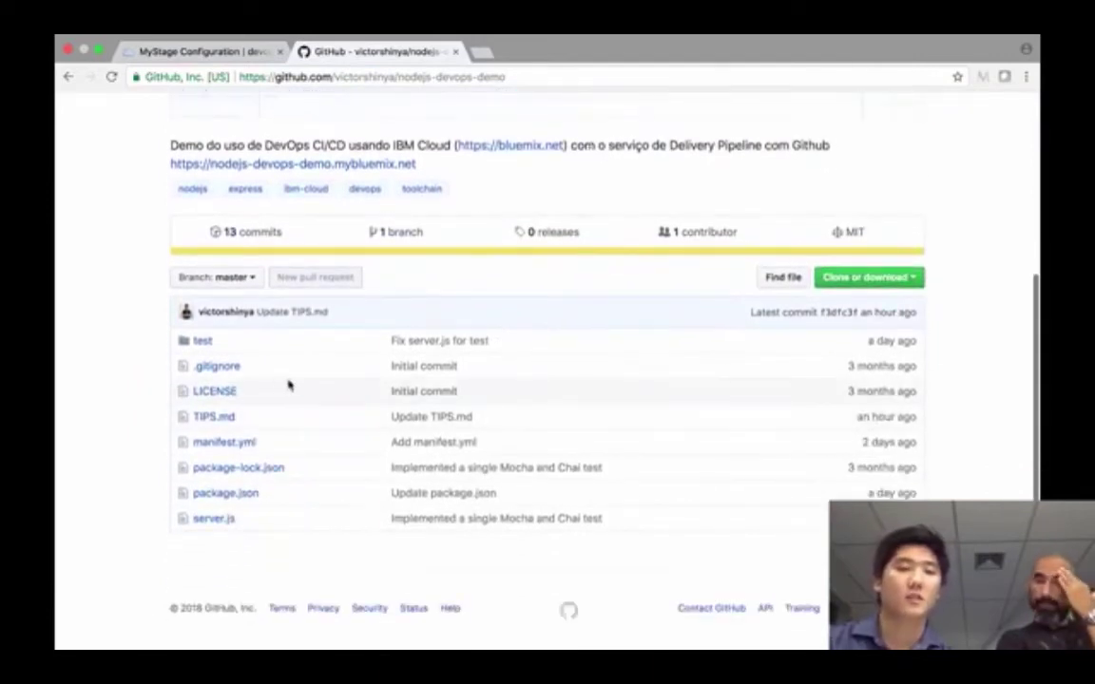
{"action": "left_click", "coordinate": [219, 419]}
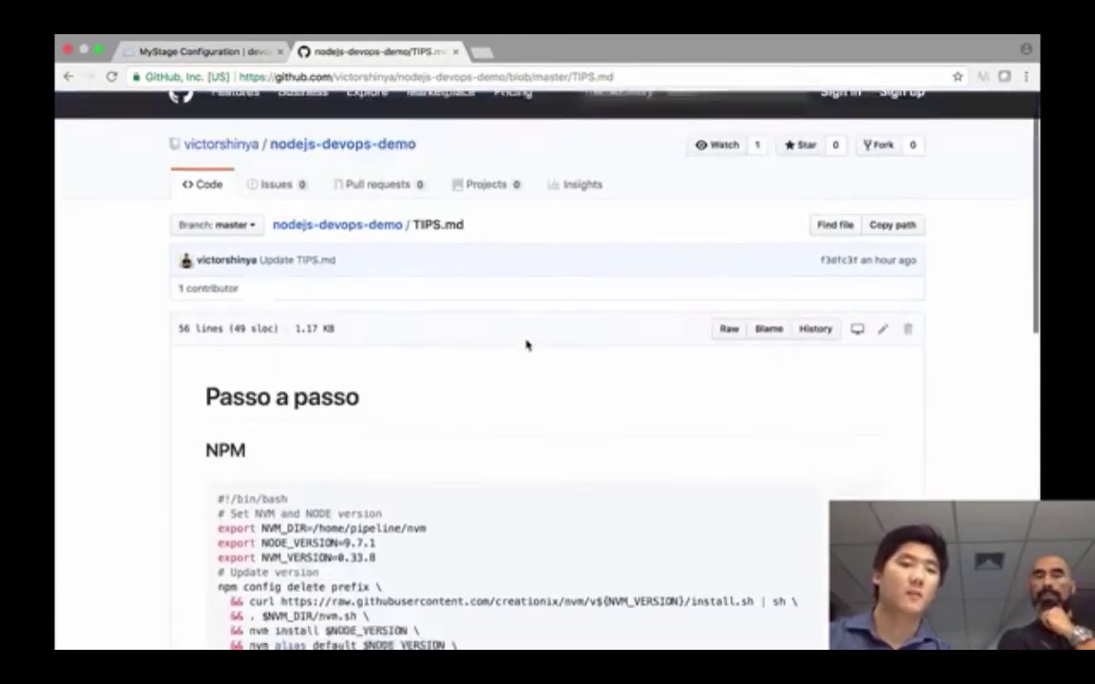
{"action": "scroll", "coordinate": [526, 345], "scroll_direction": "down", "scroll_amount": 5}
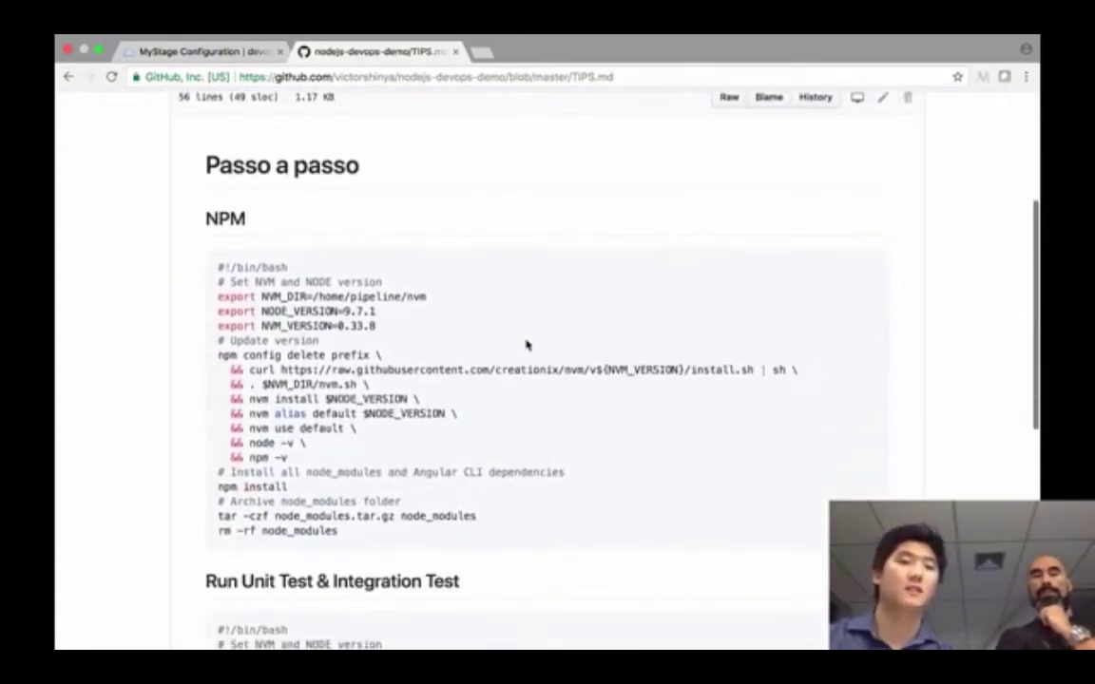
{"action": "scroll", "coordinate": [527, 345], "scroll_direction": "down", "scroll_amount": 3}
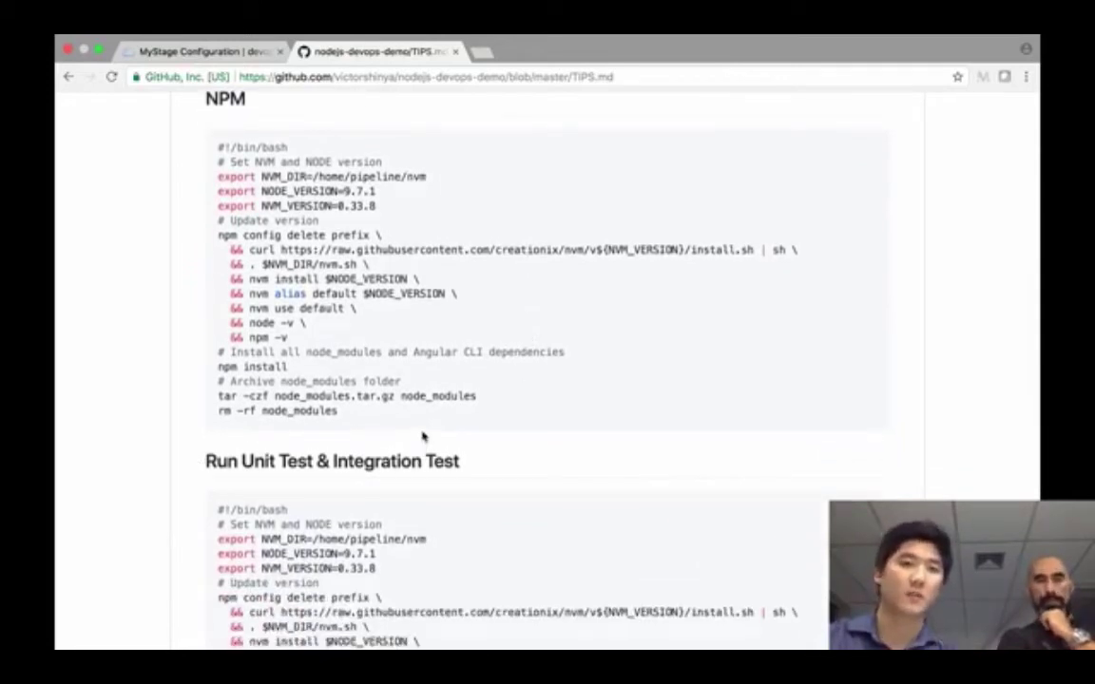
{"action": "scroll", "coordinate": [350, 411], "scroll_direction": "up", "scroll_amount": 1}
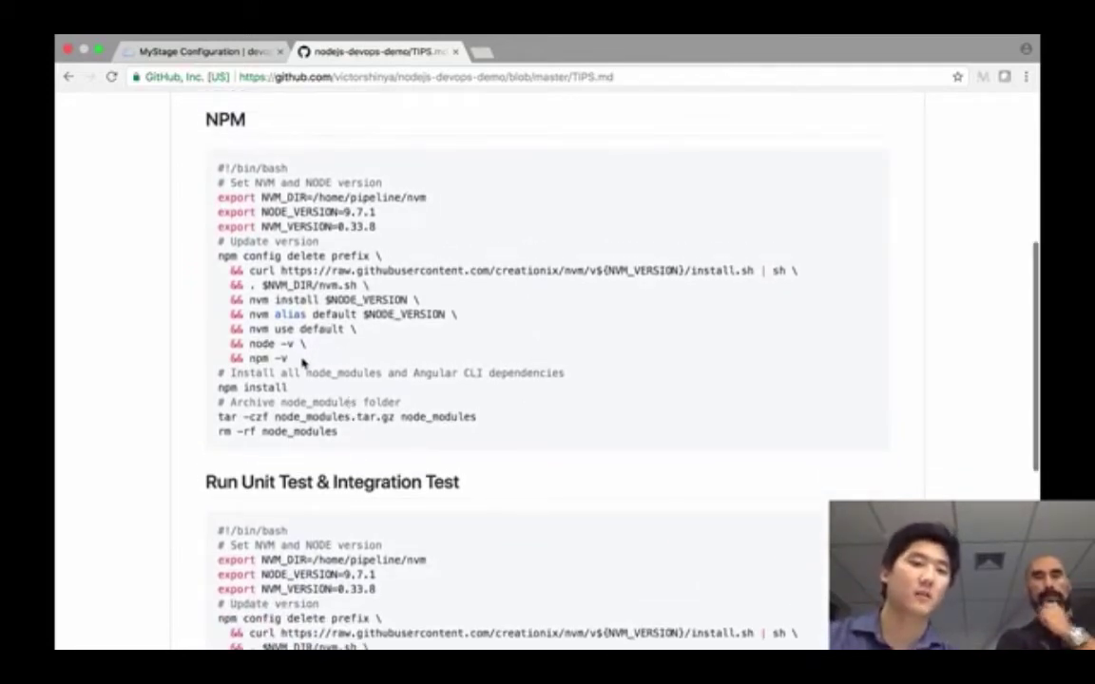
{"action": "left_click_drag", "start_coordinate": [304, 362], "coordinate": [217, 211]}
{"action": "left_click_drag", "start_coordinate": [349, 439], "coordinate": [205, 164]}
{"action": "key", "text": "super+c"}
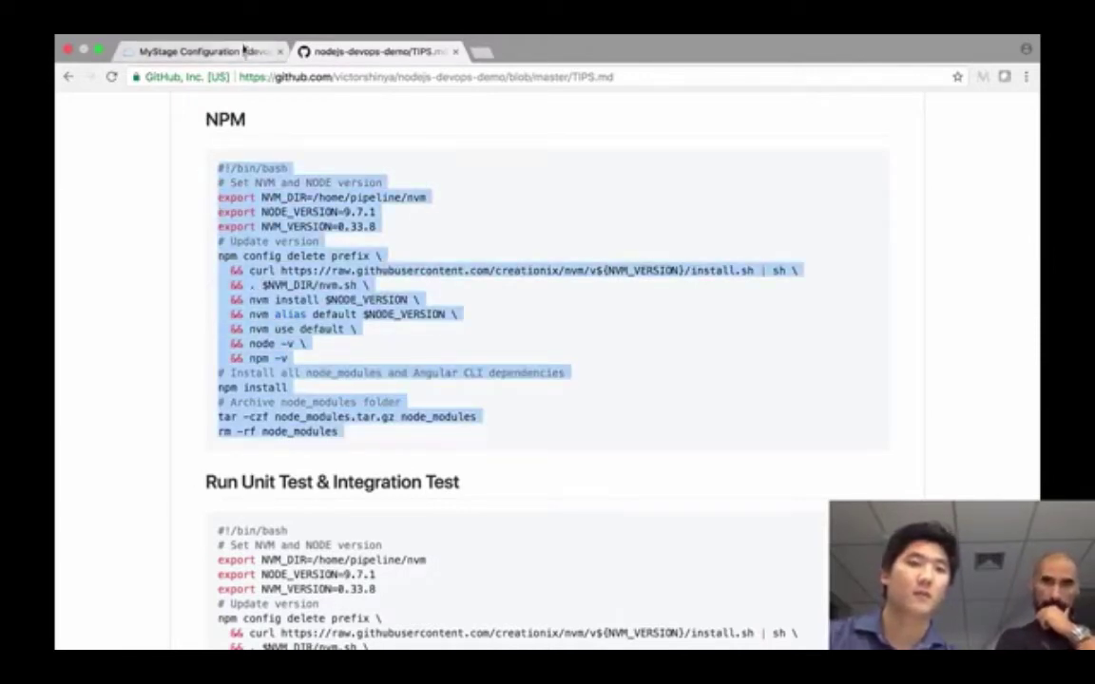
- Back in the IBM Cloud stage configuration, select the whole default build script
{"action": "left_click", "coordinate": [238, 51]}
{"action": "left_click", "coordinate": [413, 455]}
{"action": "key", "text": "super+a"}
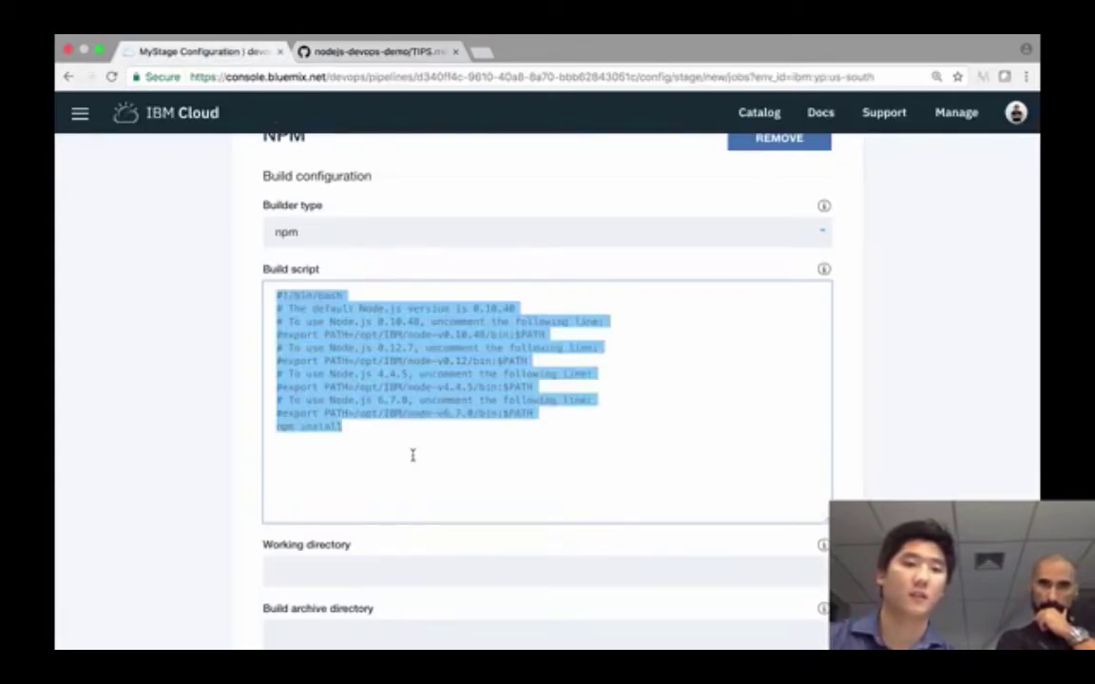
- Paste the NVM/Node script, ending with rm -rf node_modules, and add blank lines after npm -v and npm install
{"action": "key", "text": "super+v"}
{"action": "scroll", "coordinate": [412, 455], "scroll_direction": "up", "scroll_amount": 3}
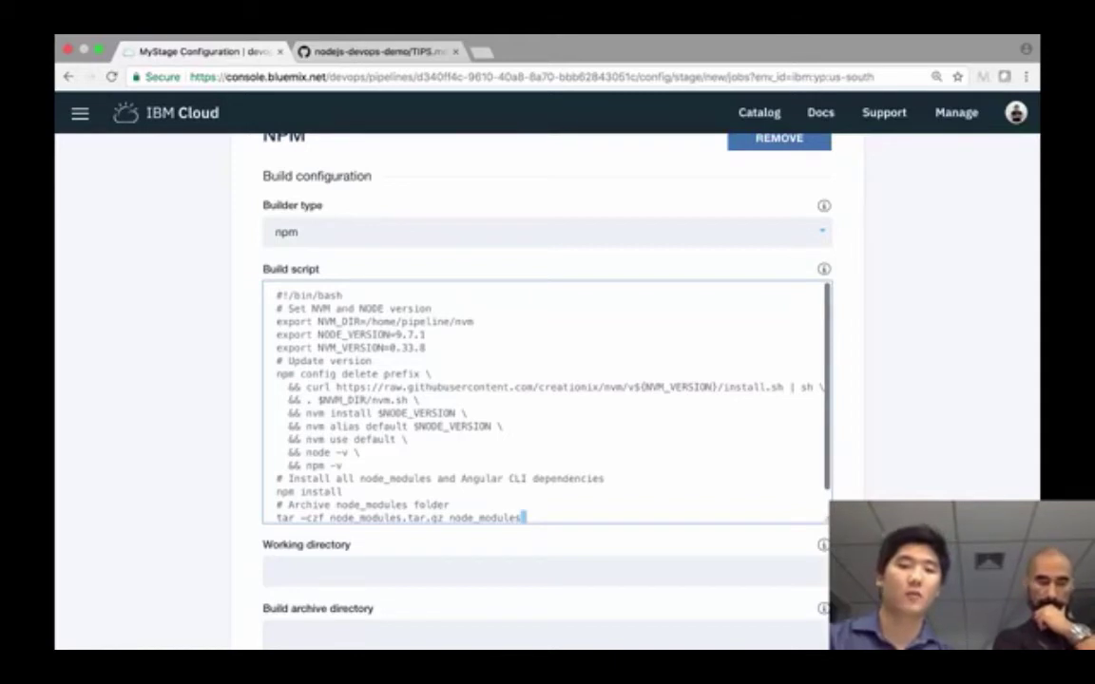
{"action": "type", "text": "tar -xzf node_modules"}
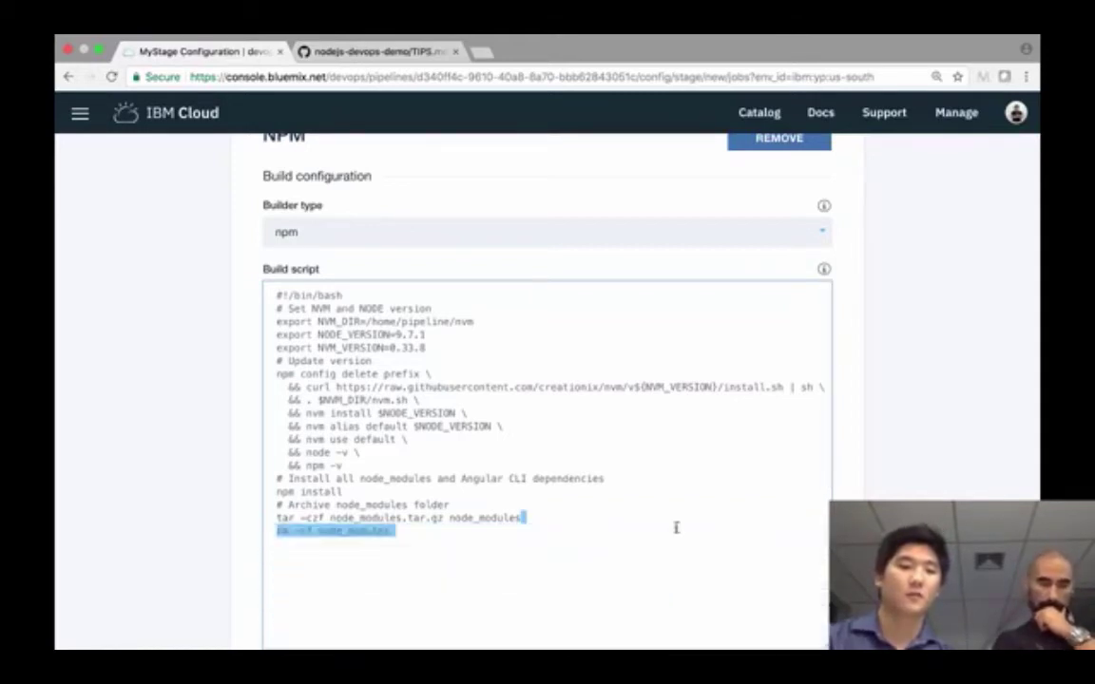
{"action": "type", "text": "rm -rf node_modules"}
{"action": "left_click", "coordinate": [361, 464]}
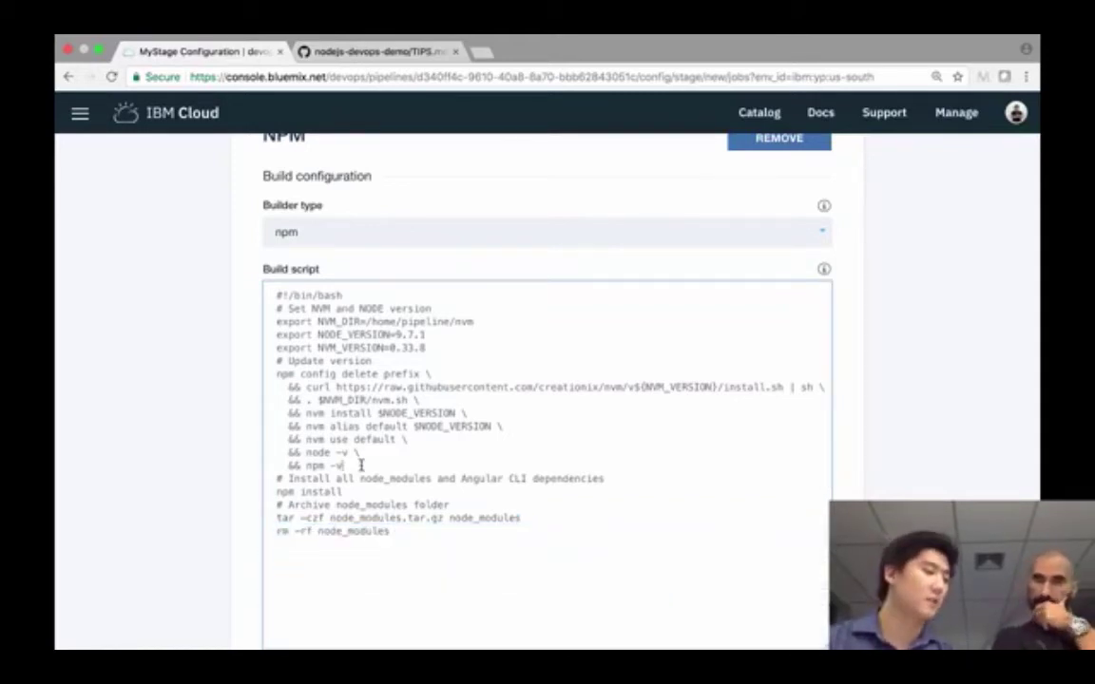
{"action": "key", "text": "Return"}
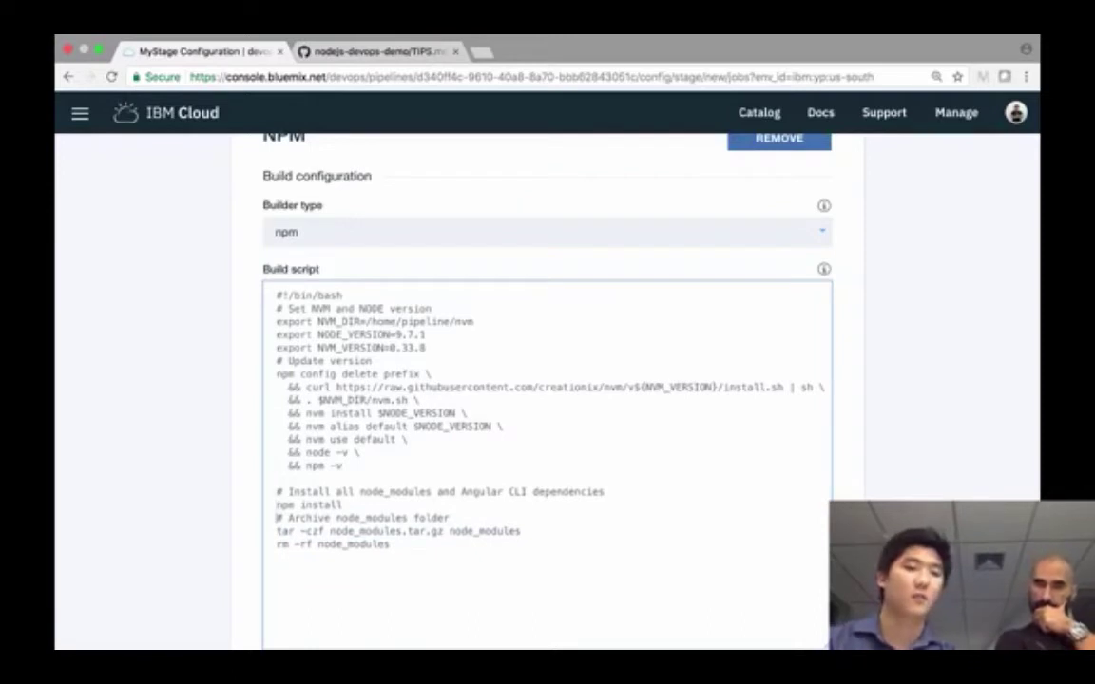
{"action": "key", "text": "Down"}
{"action": "key", "text": "Return"}
{"action": "scroll", "coordinate": [546, 400], "scroll_direction": "down", "scroll_amount": 1}
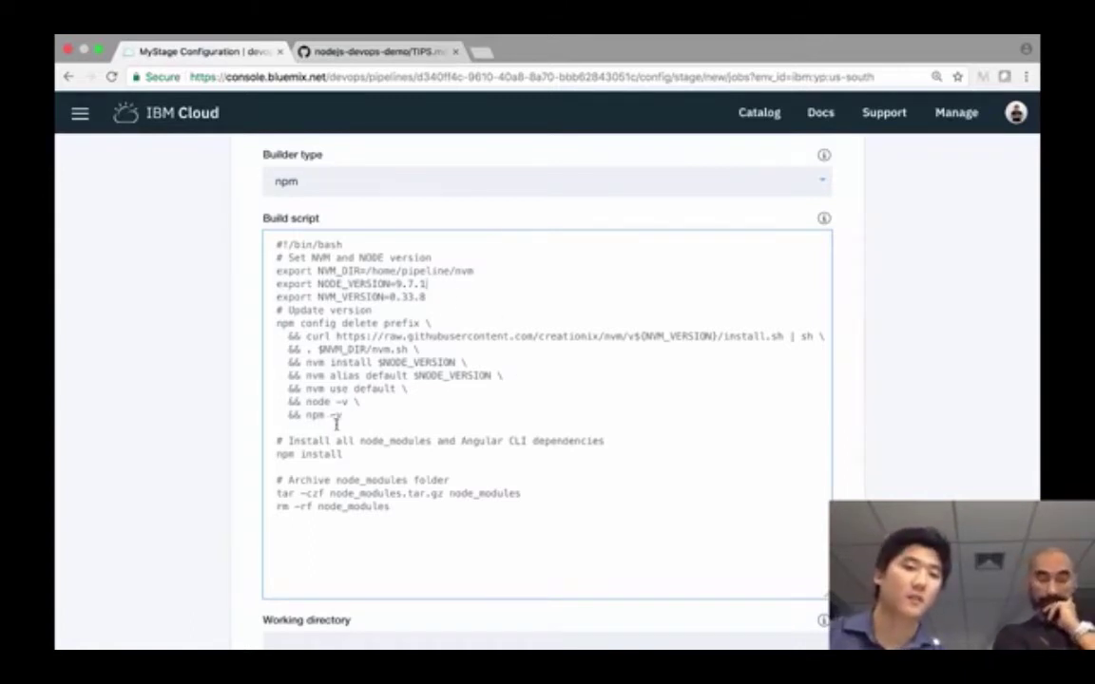
{"action": "left_click_drag", "start_coordinate": [344, 418], "coordinate": [268, 263]}
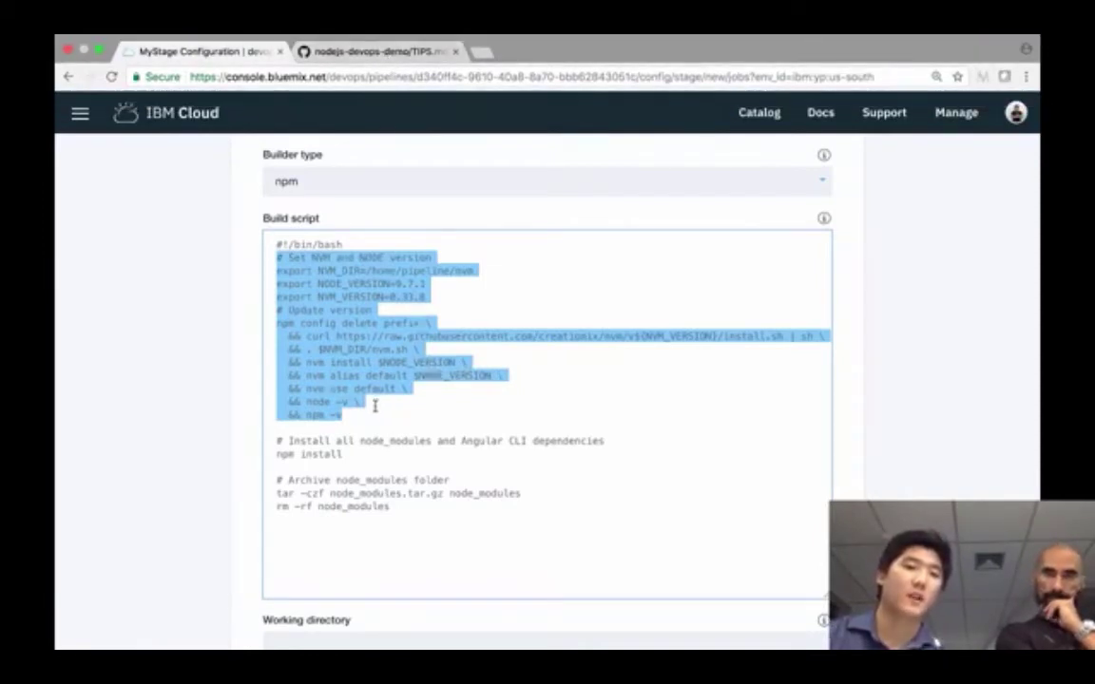
{"action": "left_click", "coordinate": [345, 419]}
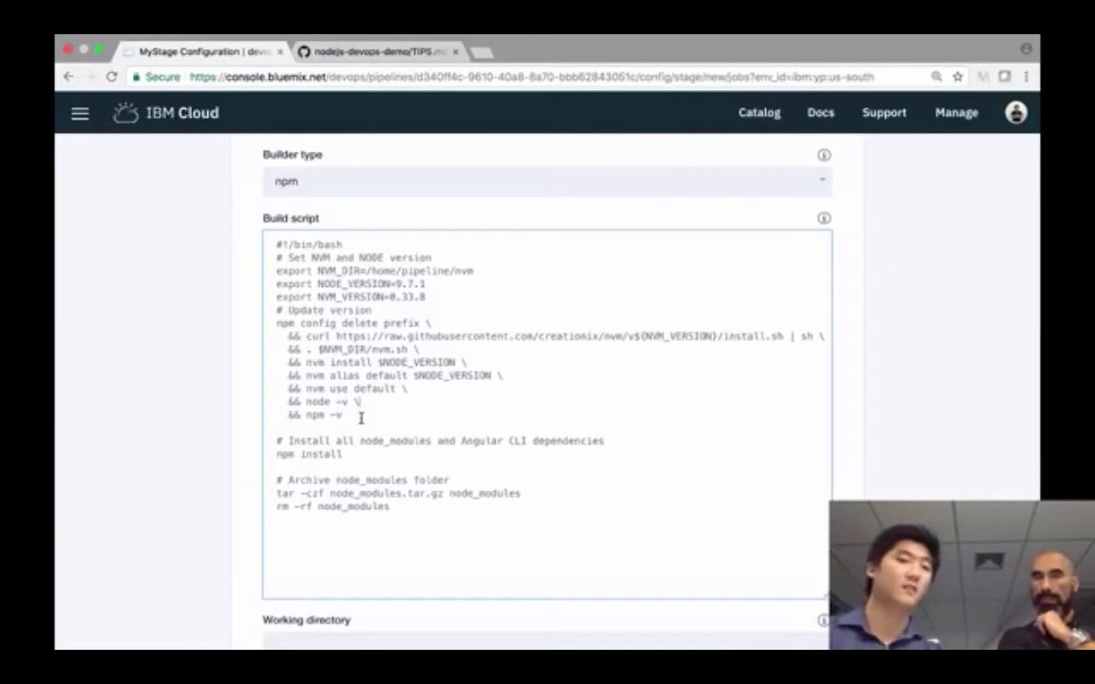
{"action": "left_click_drag", "start_coordinate": [361, 418], "coordinate": [273, 325]}
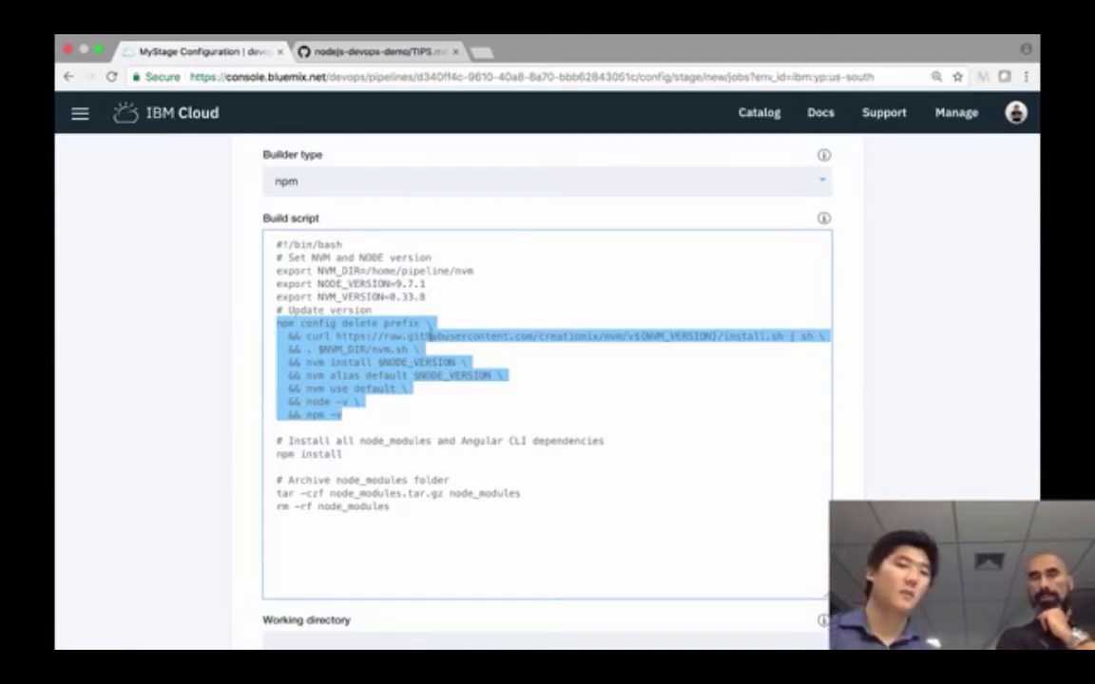
{"action": "left_click", "coordinate": [397, 284]}
{"action": "left_click_drag", "start_coordinate": [397, 283], "coordinate": [435, 283]}
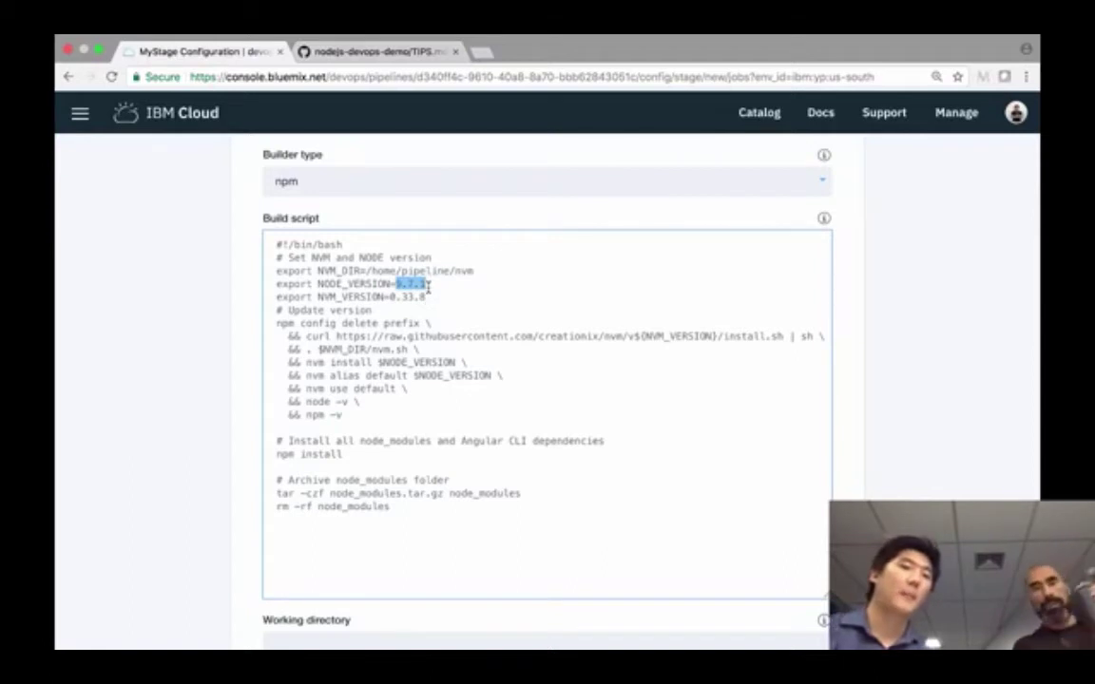
{"action": "left_click", "coordinate": [390, 298]}
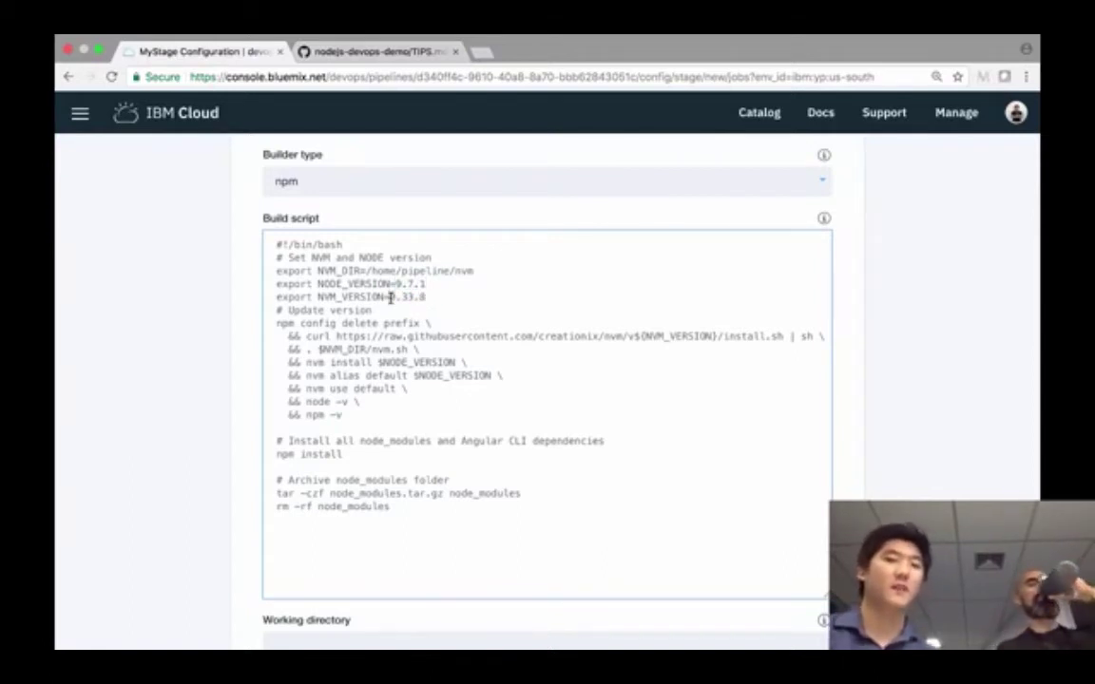
{"action": "left_click_drag", "start_coordinate": [390, 297], "coordinate": [423, 297]}
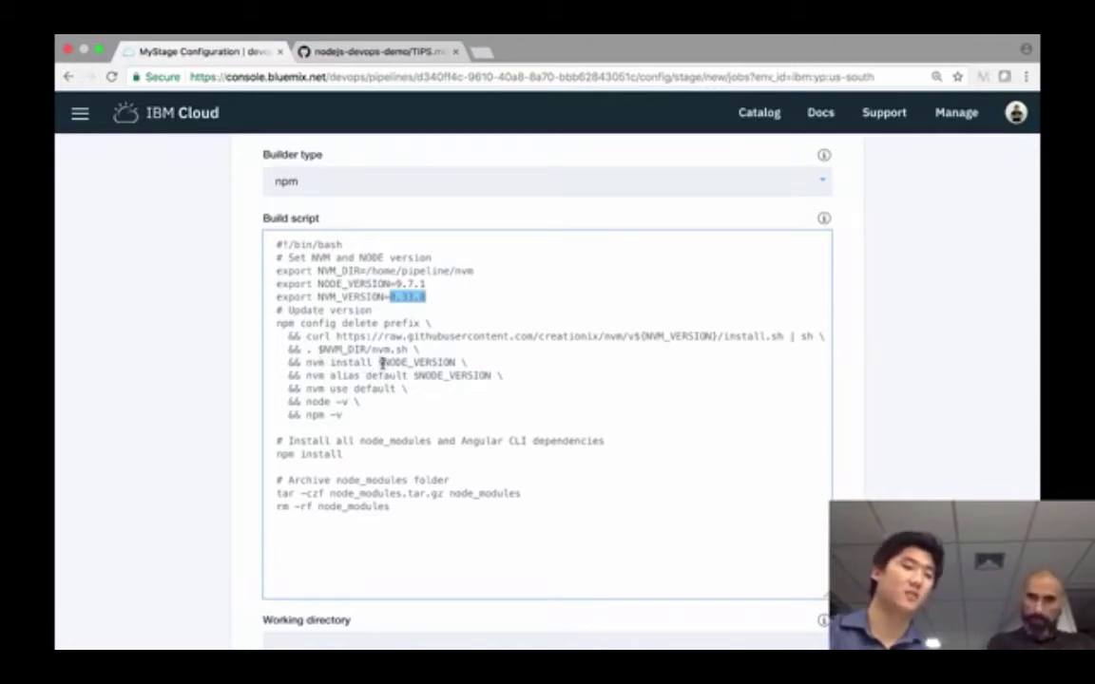
{"action": "scroll", "coordinate": [381, 365], "scroll_direction": "down", "scroll_amount": 2}
{"action": "scroll", "coordinate": [383, 367], "scroll_direction": "up", "scroll_amount": 1}
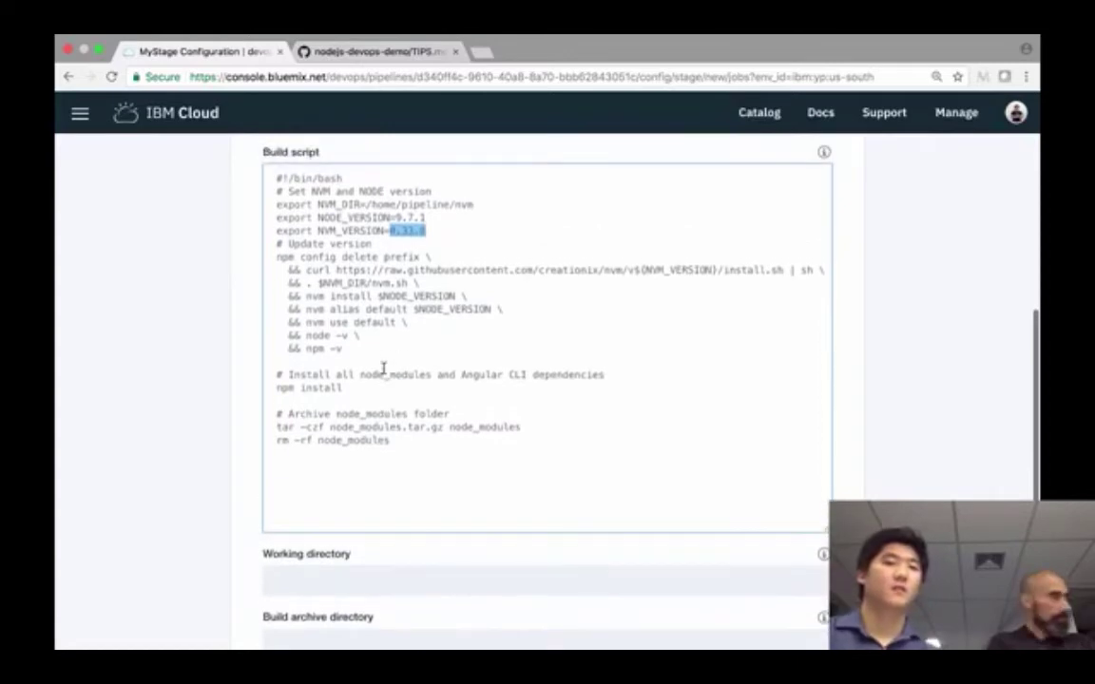
{"action": "left_click", "coordinate": [358, 347]}
{"action": "left_click_drag", "start_coordinate": [357, 347], "coordinate": [275, 196]}
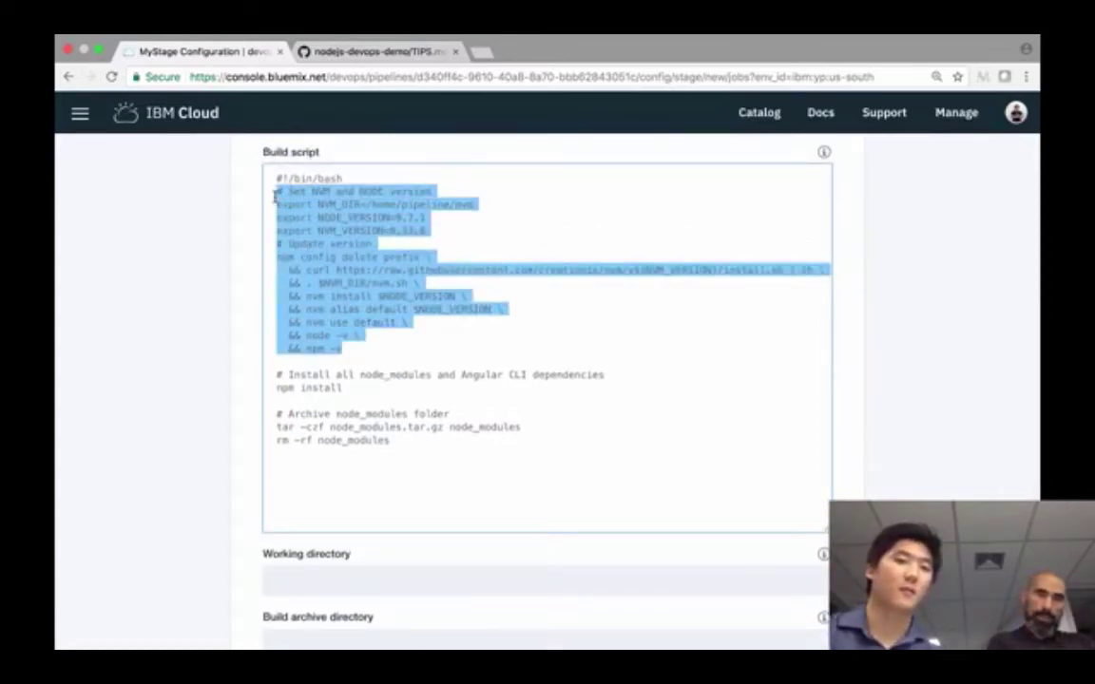
{"action": "left_click", "coordinate": [357, 348]}
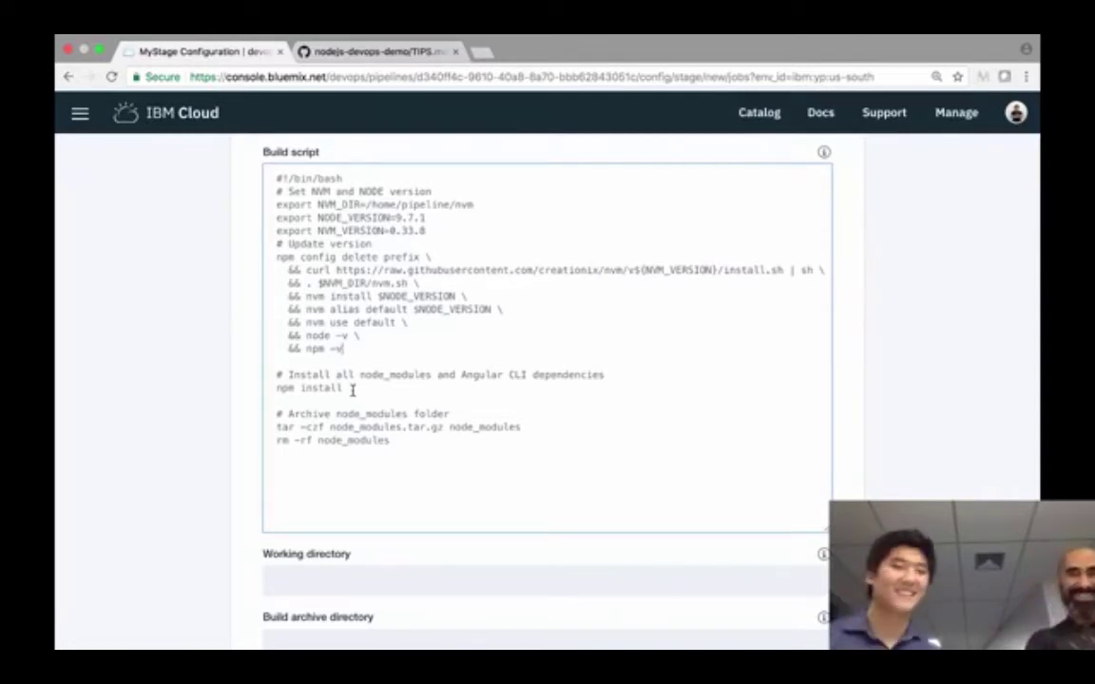
{"action": "left_click_drag", "start_coordinate": [352, 389], "coordinate": [257, 374]}
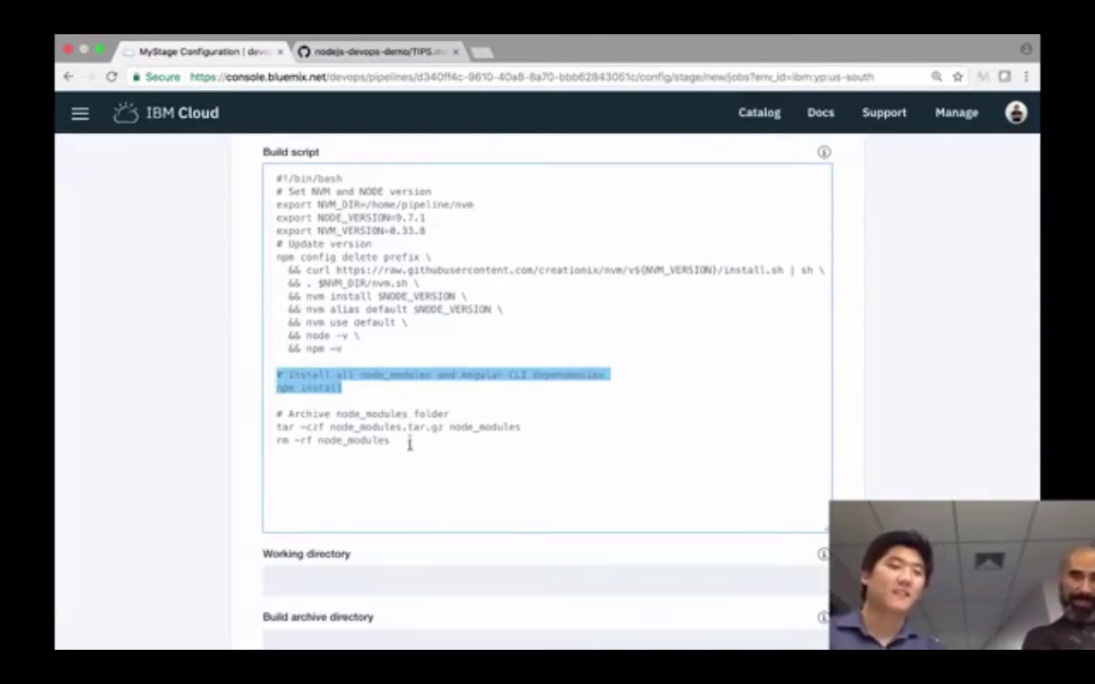
{"action": "left_click_drag", "start_coordinate": [410, 445], "coordinate": [276, 411]}
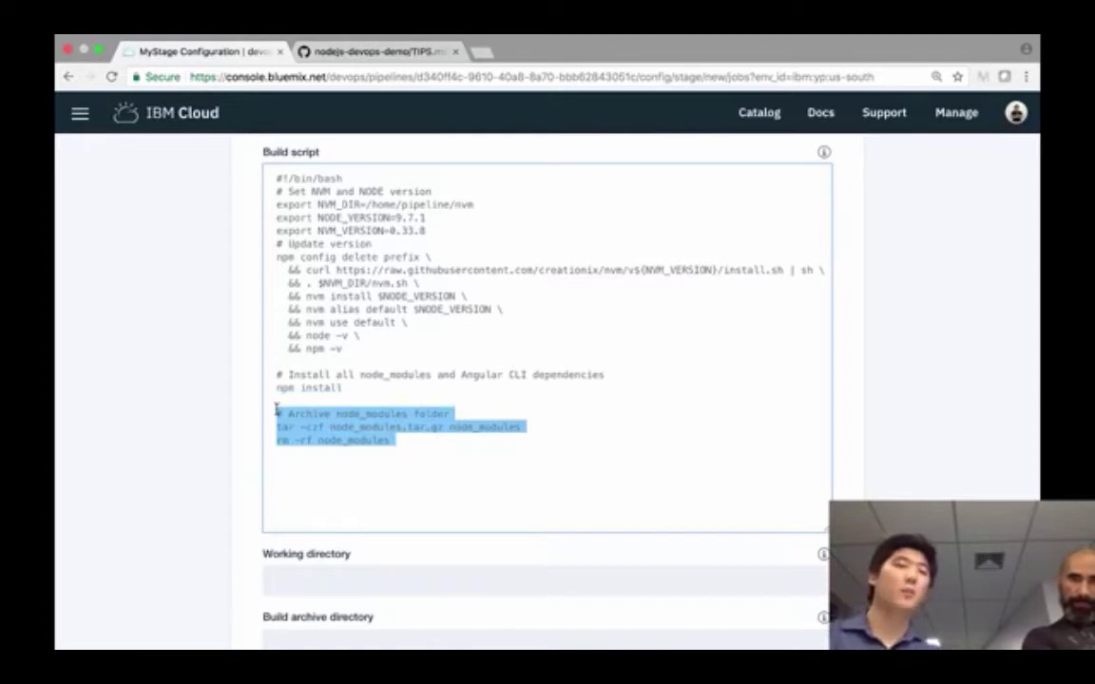
{"action": "left_click", "coordinate": [402, 440]}
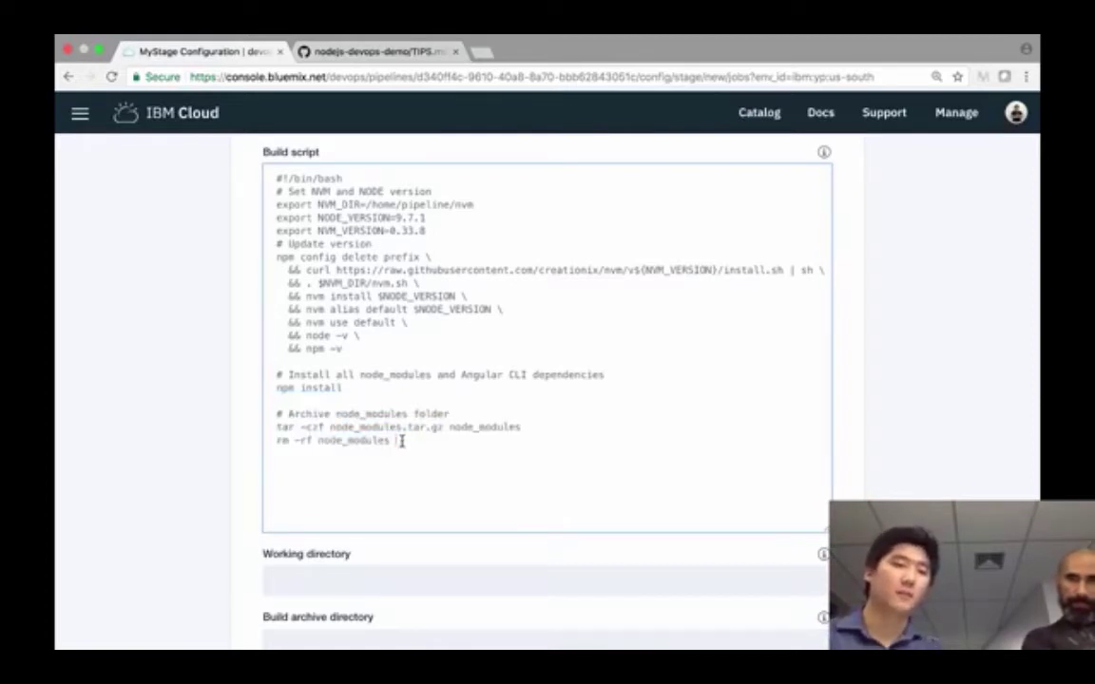
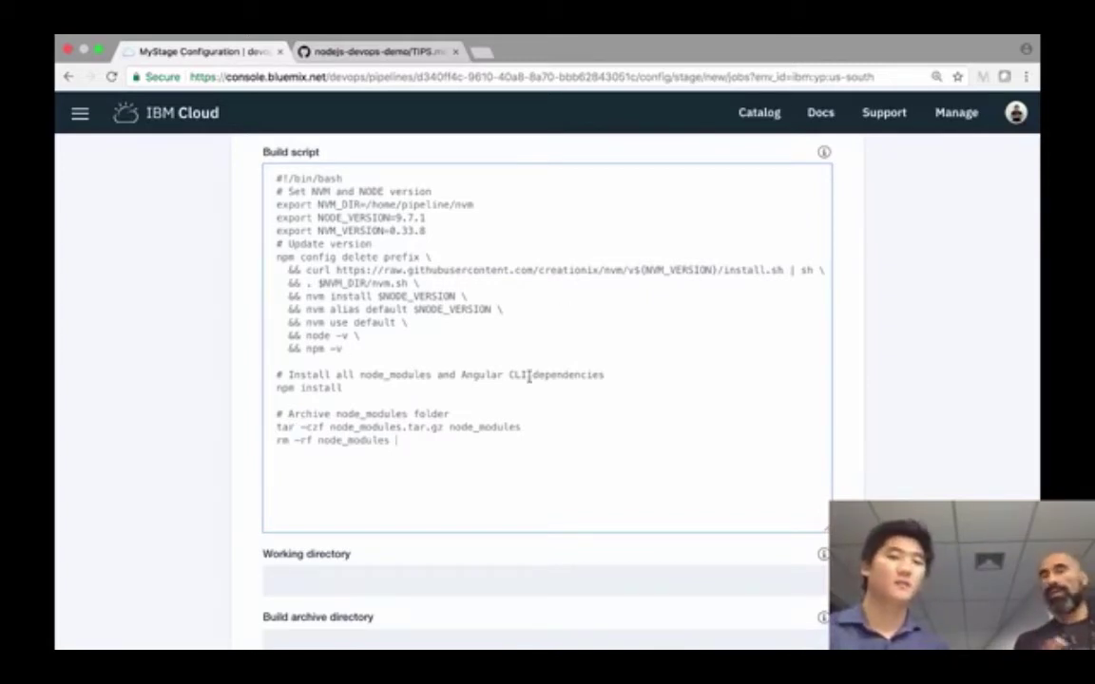
- Review the archive step at the end of the NPM job's build script
{"action": "left_click", "coordinate": [519, 427]}
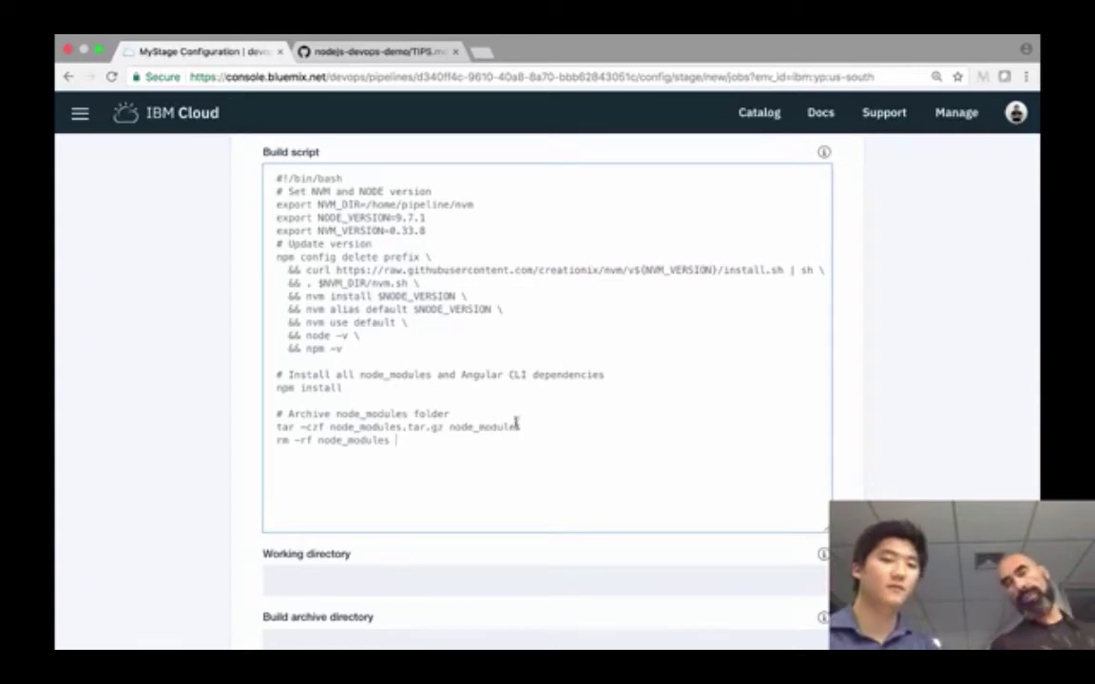
{"action": "scroll", "coordinate": [589, 418], "scroll_direction": "up", "scroll_amount": 1}
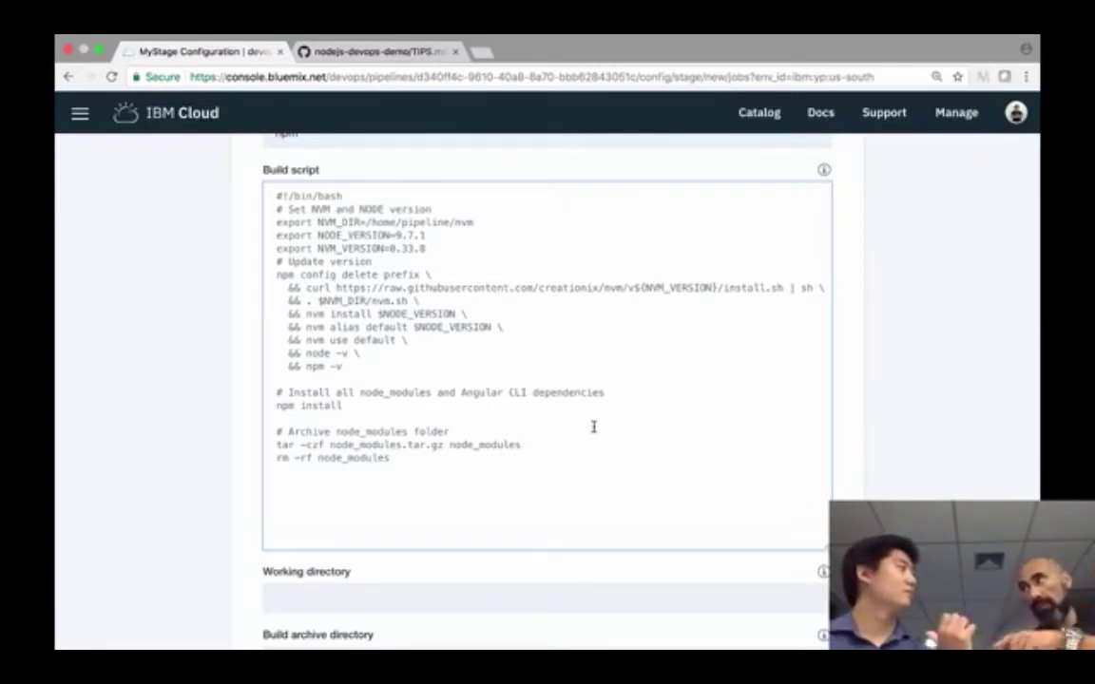
{"action": "scroll", "coordinate": [593, 427], "scroll_direction": "down", "scroll_amount": 1}
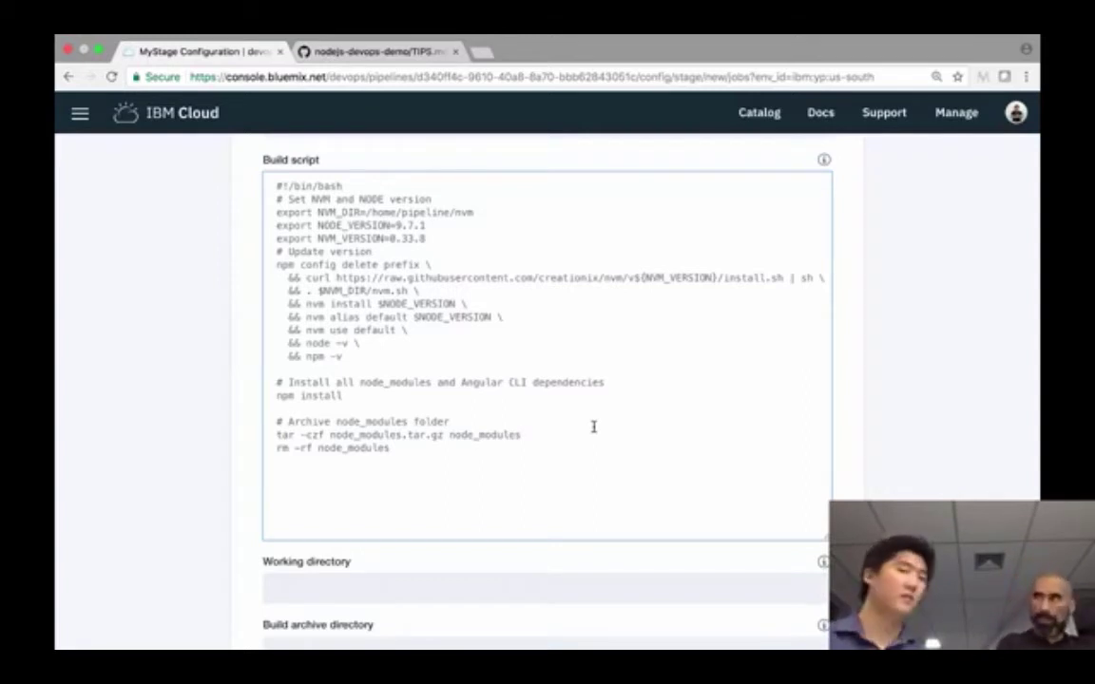
{"action": "left_click", "coordinate": [561, 457]}
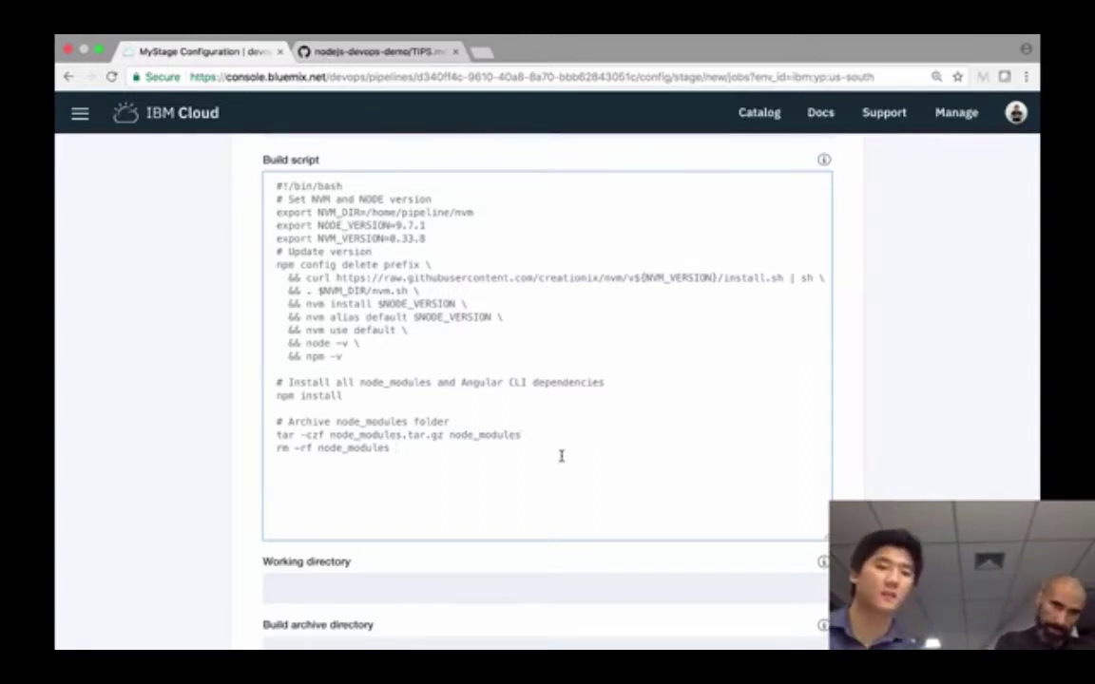
{"action": "scroll", "coordinate": [560, 456], "scroll_direction": "down", "scroll_amount": 2}
{"action": "scroll", "coordinate": [561, 456], "scroll_direction": "down", "scroll_amount": 5}
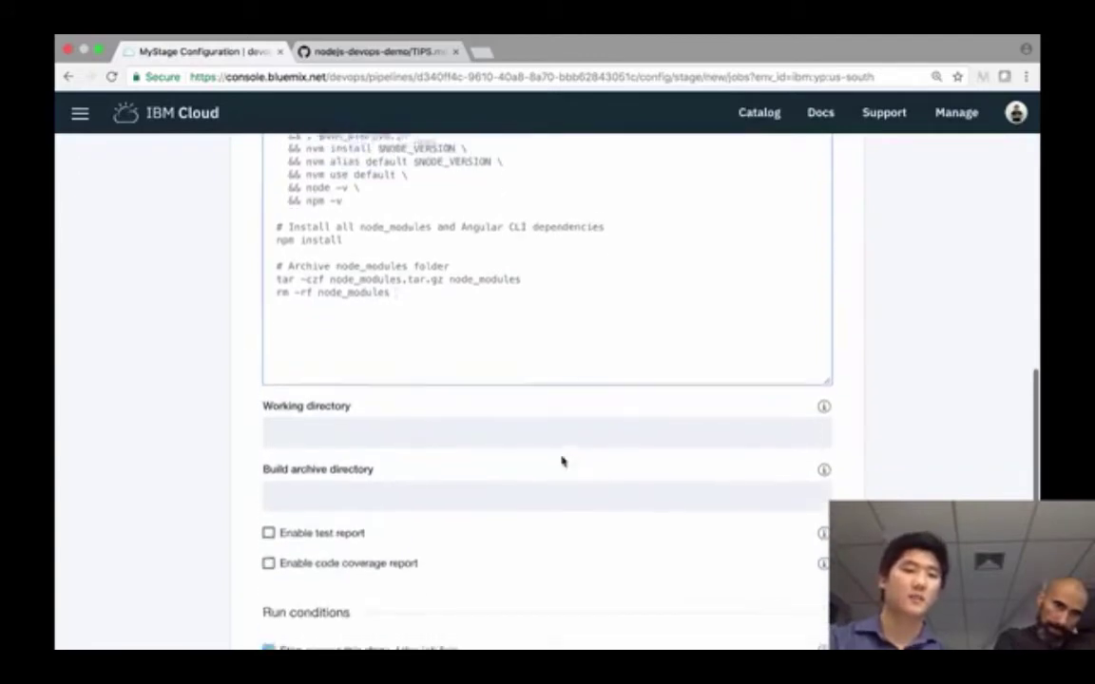
{"action": "scroll", "coordinate": [563, 459], "scroll_direction": "up", "scroll_amount": 8}
{"action": "scroll", "coordinate": [561, 461], "scroll_direction": "up", "scroll_amount": 8}
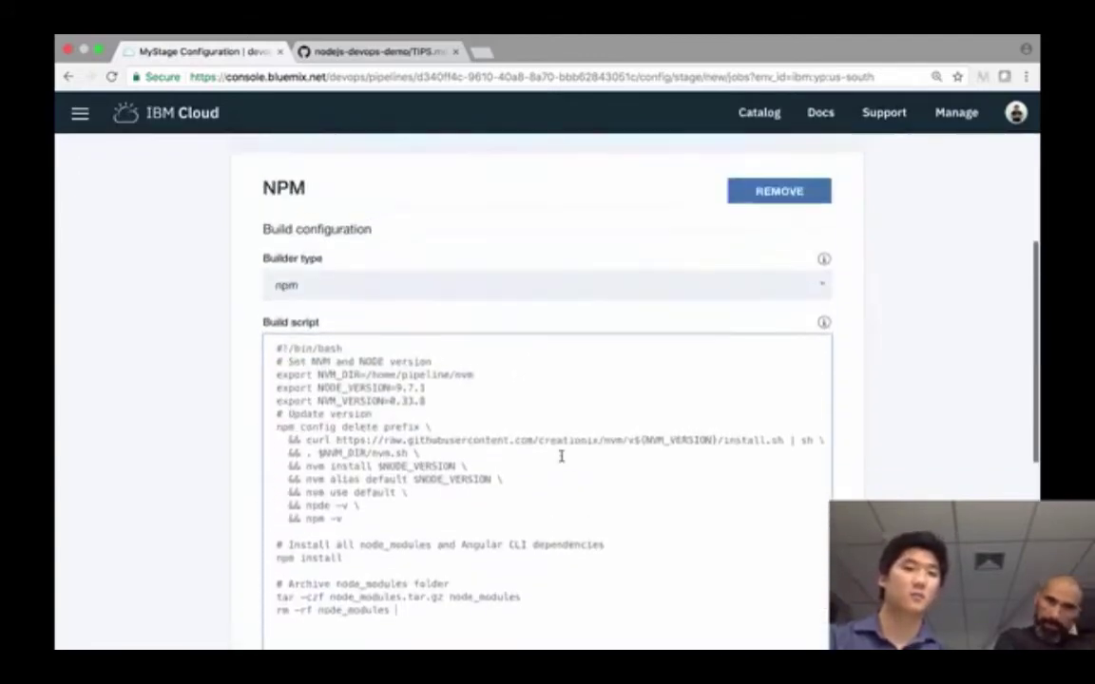
{"action": "scroll", "coordinate": [561, 461], "scroll_direction": "up", "scroll_amount": 2}
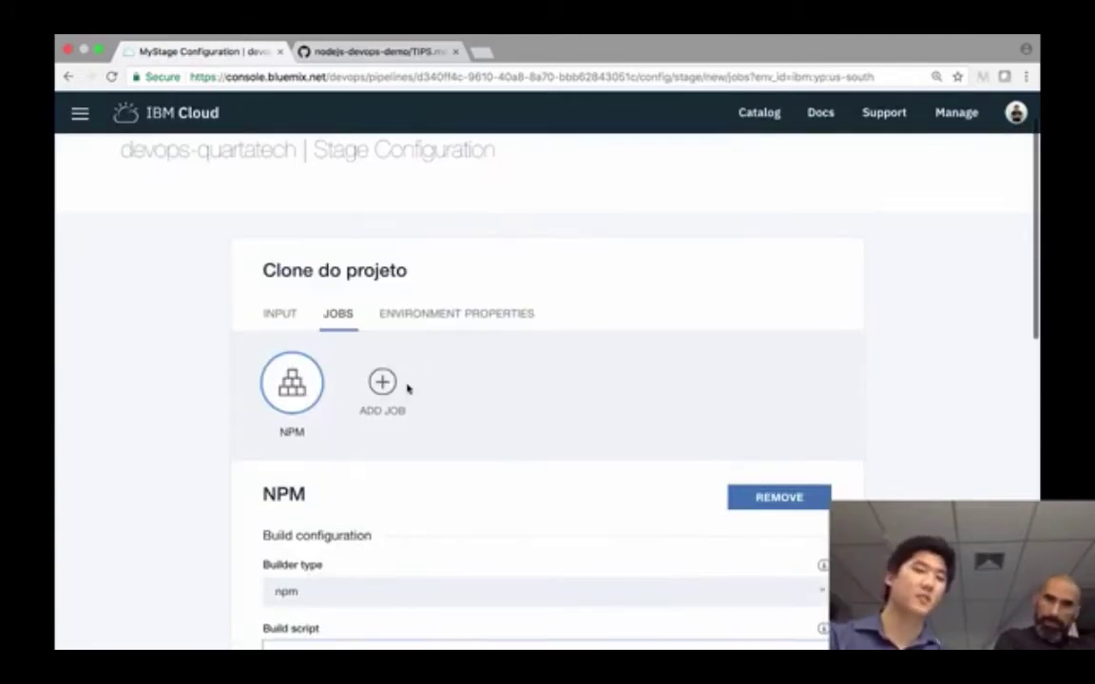
{"action": "scroll", "coordinate": [531, 426], "scroll_direction": "down", "scroll_amount": 2}
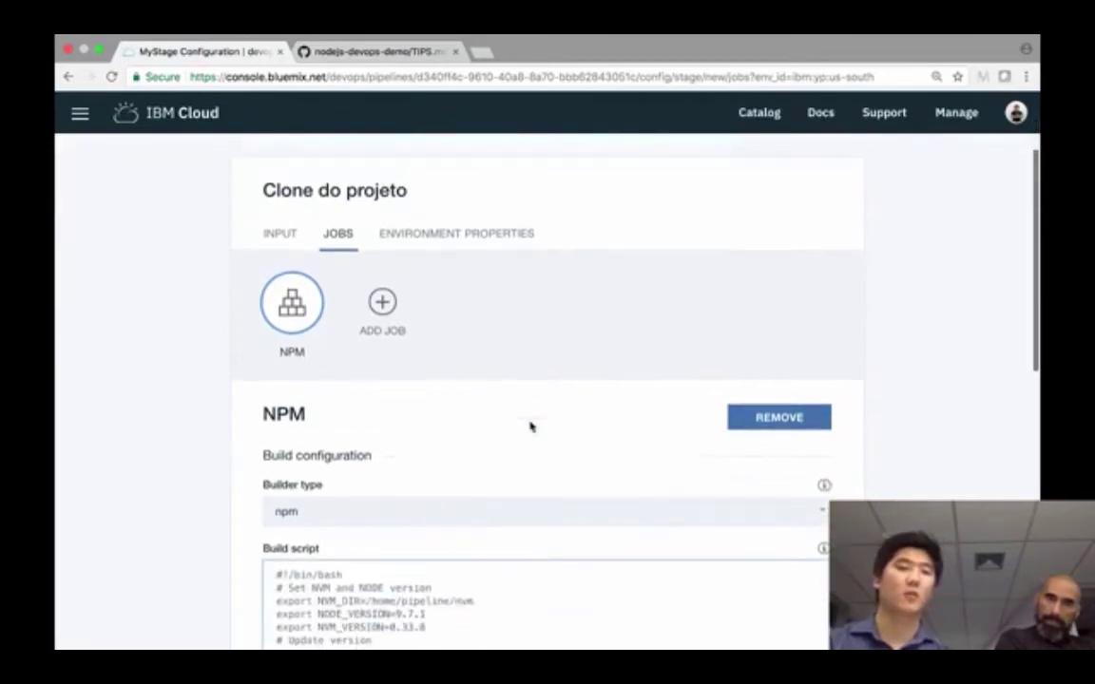
{"action": "scroll", "coordinate": [531, 428], "scroll_direction": "down", "scroll_amount": 10}
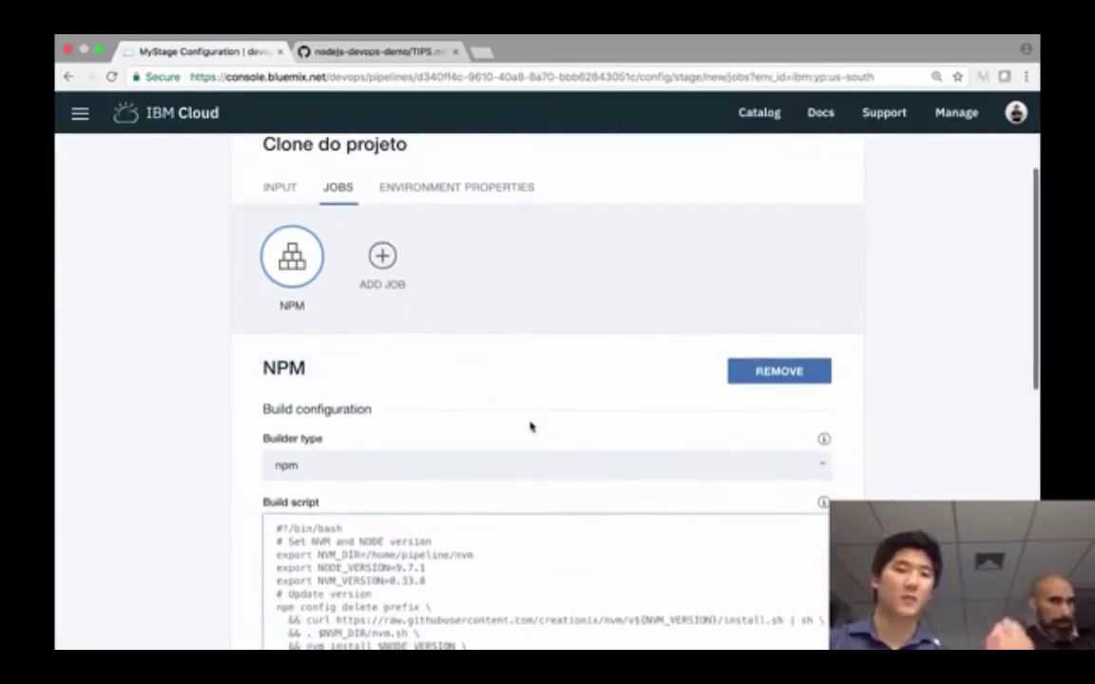
{"action": "scroll", "coordinate": [721, 582], "scroll_direction": "up", "scroll_amount": 3}
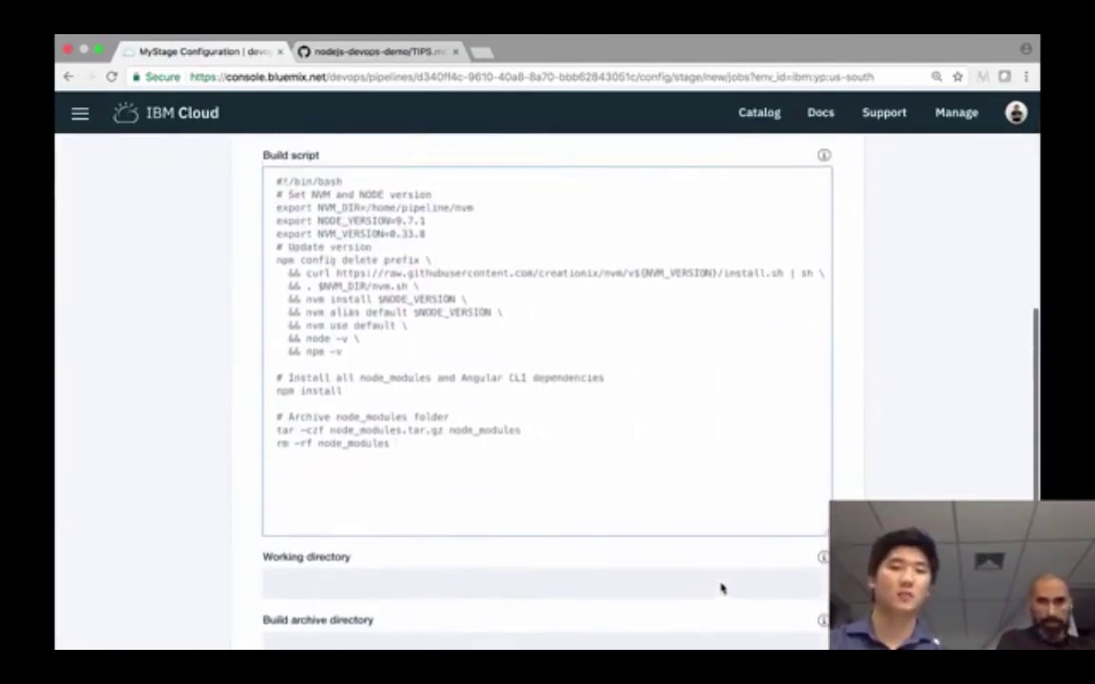
- Select the whole build script, then highlight the Angular CLI dependencies comment, leaving the text unchanged
{"action": "left_click", "coordinate": [447, 440]}
{"action": "key", "text": "super+a"}
{"action": "scroll", "coordinate": [547, 380], "scroll_direction": "up", "scroll_amount": 1}
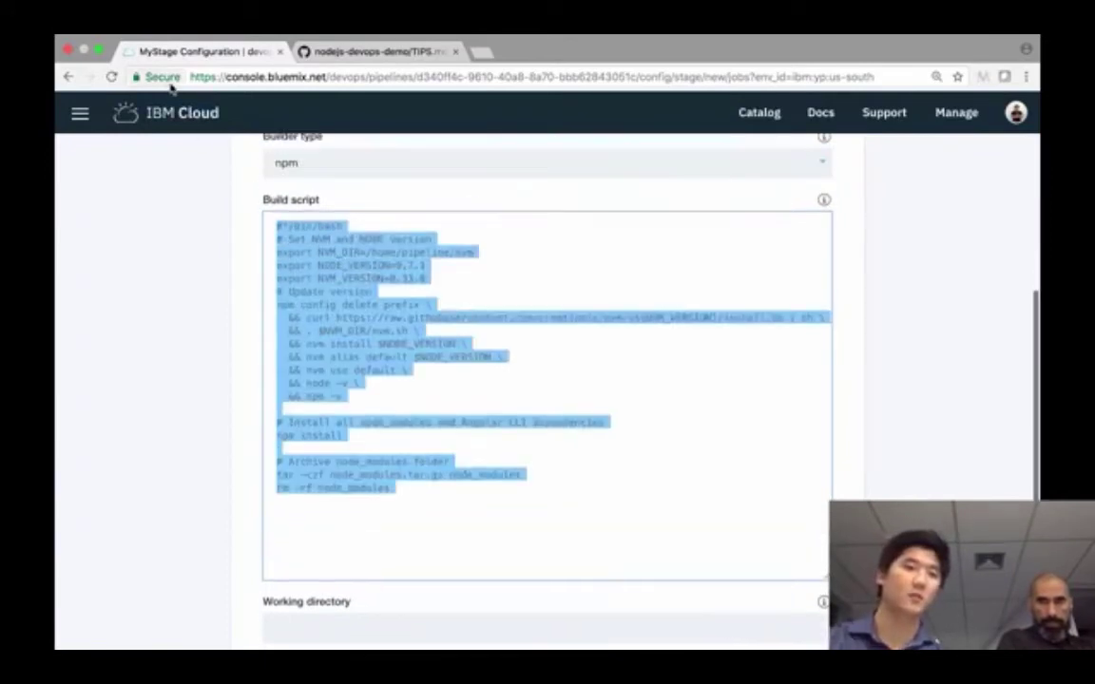
{"action": "left_click", "coordinate": [617, 578]}
{"action": "scroll", "coordinate": [618, 580], "scroll_direction": "down", "scroll_amount": 3}
{"action": "scroll", "coordinate": [617, 579], "scroll_direction": "down", "scroll_amount": 1}
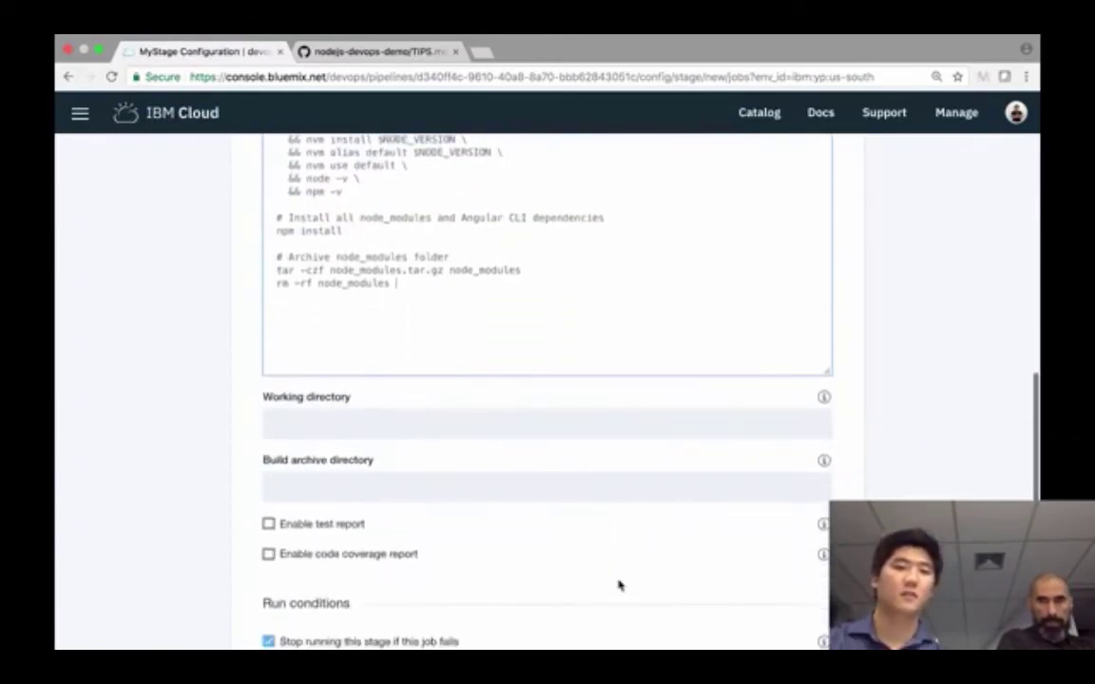
{"action": "left_click_drag", "start_coordinate": [460, 220], "coordinate": [627, 218]}
{"action": "left_click", "coordinate": [658, 386]}
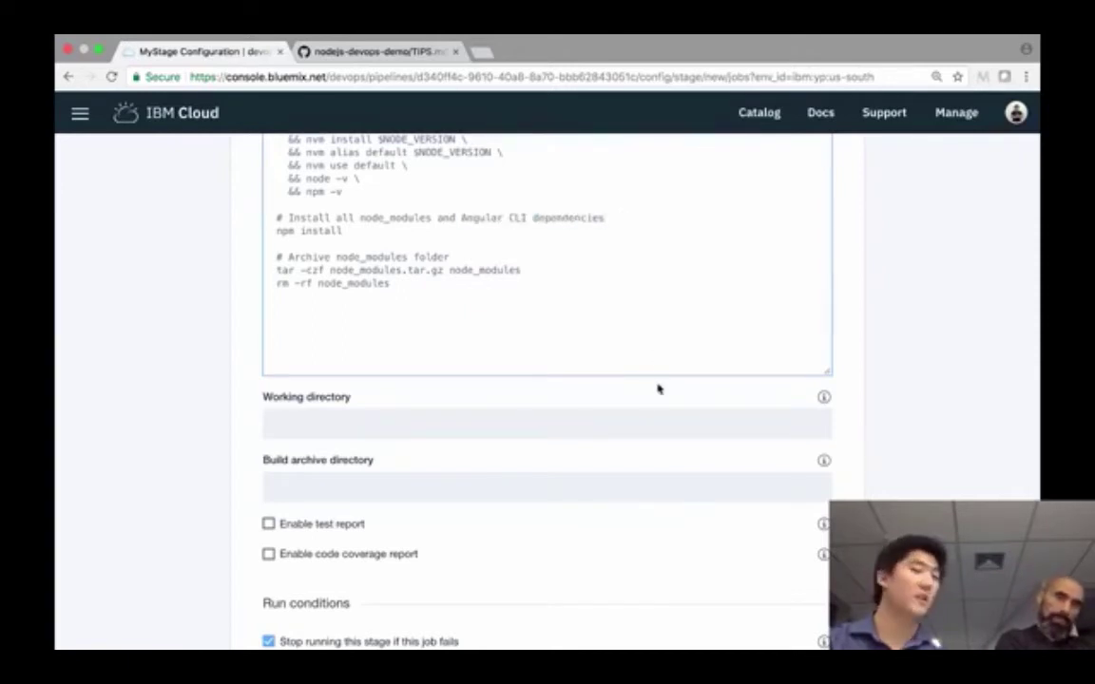
{"action": "scroll", "coordinate": [655, 398], "scroll_direction": "down", "scroll_amount": 3}
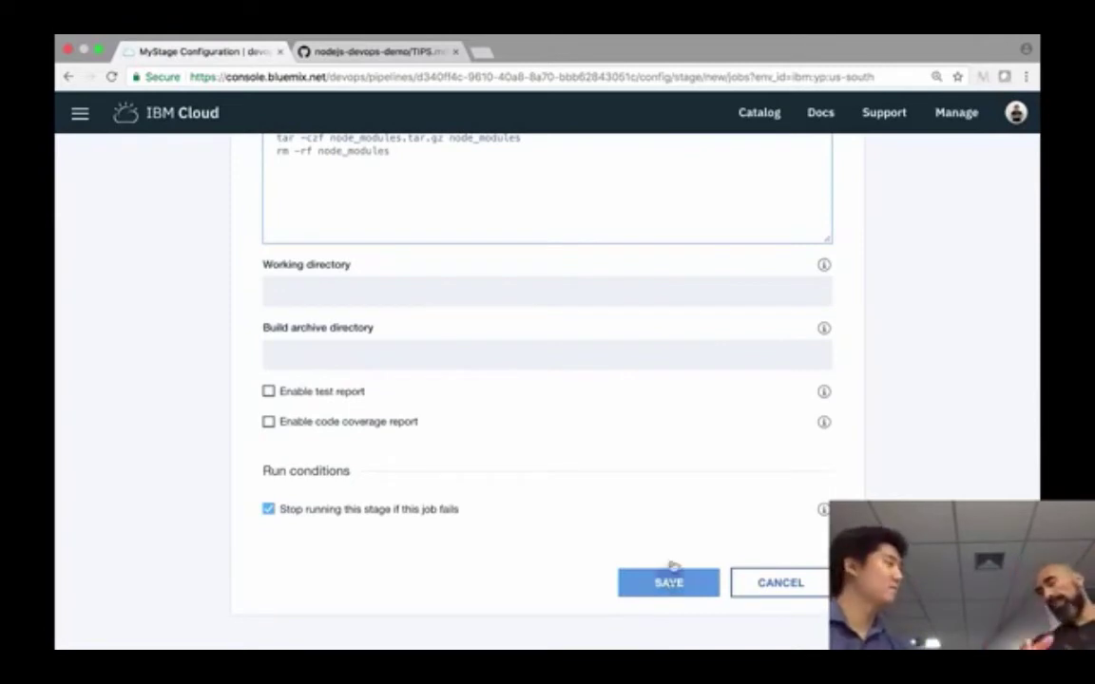
{"action": "scroll", "coordinate": [675, 543], "scroll_direction": "up", "scroll_amount": 4}
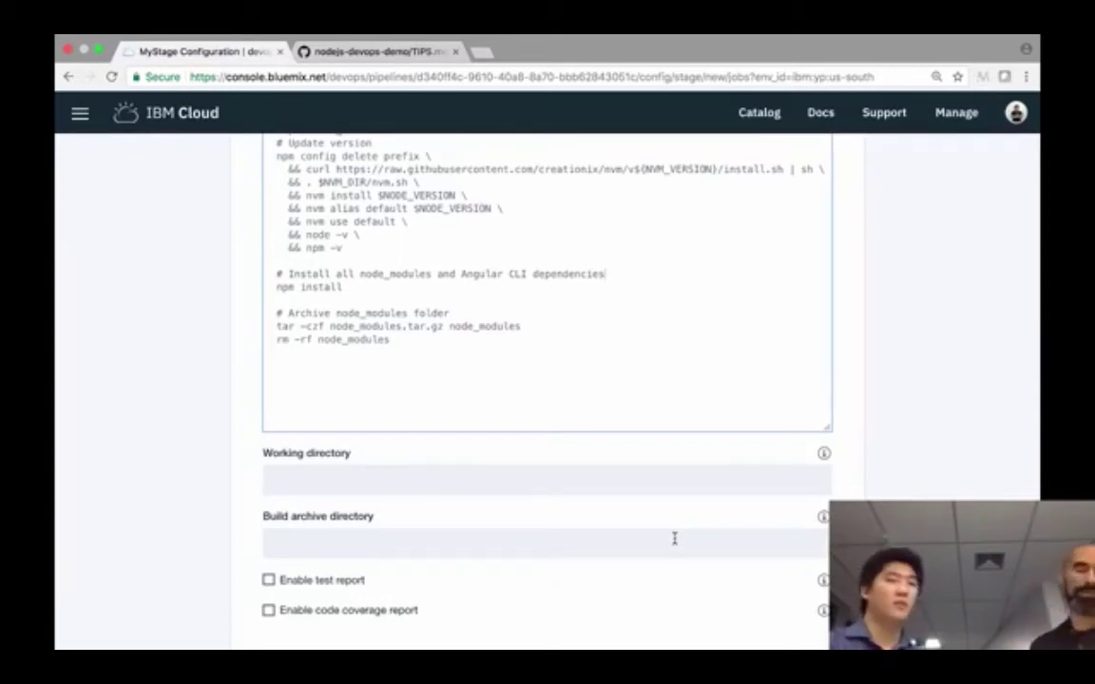
- Save the NPM job with its npm install and archive script unchanged
{"action": "scroll", "coordinate": [673, 539], "scroll_direction": "up", "scroll_amount": 3}
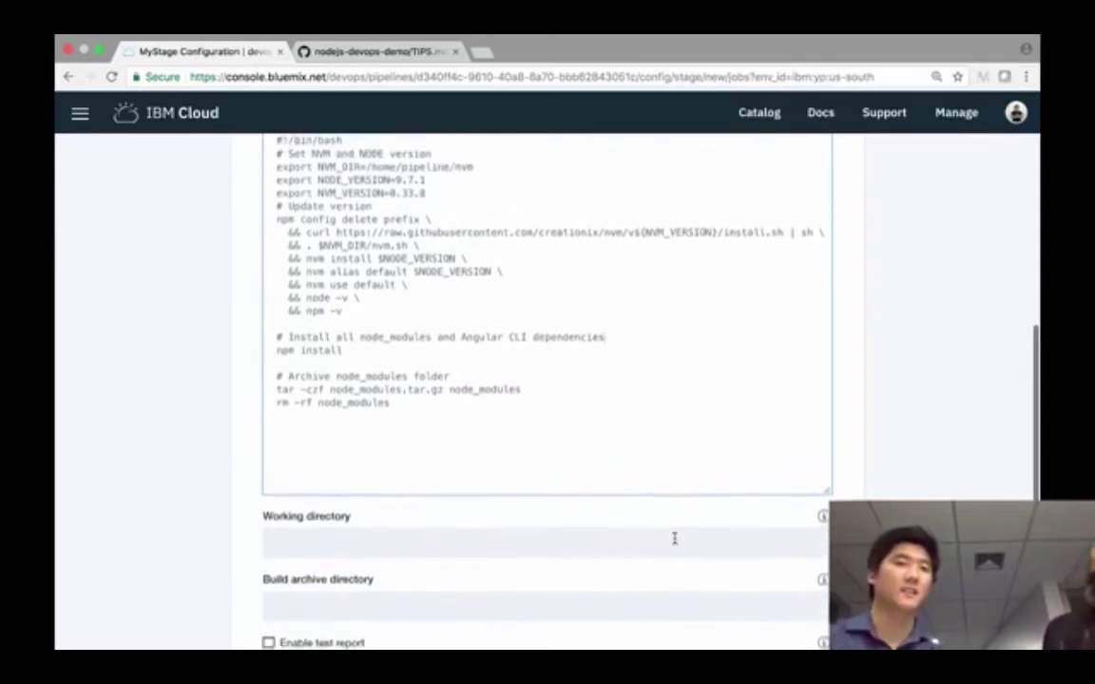
{"action": "scroll", "coordinate": [676, 543], "scroll_direction": "down", "scroll_amount": 5}
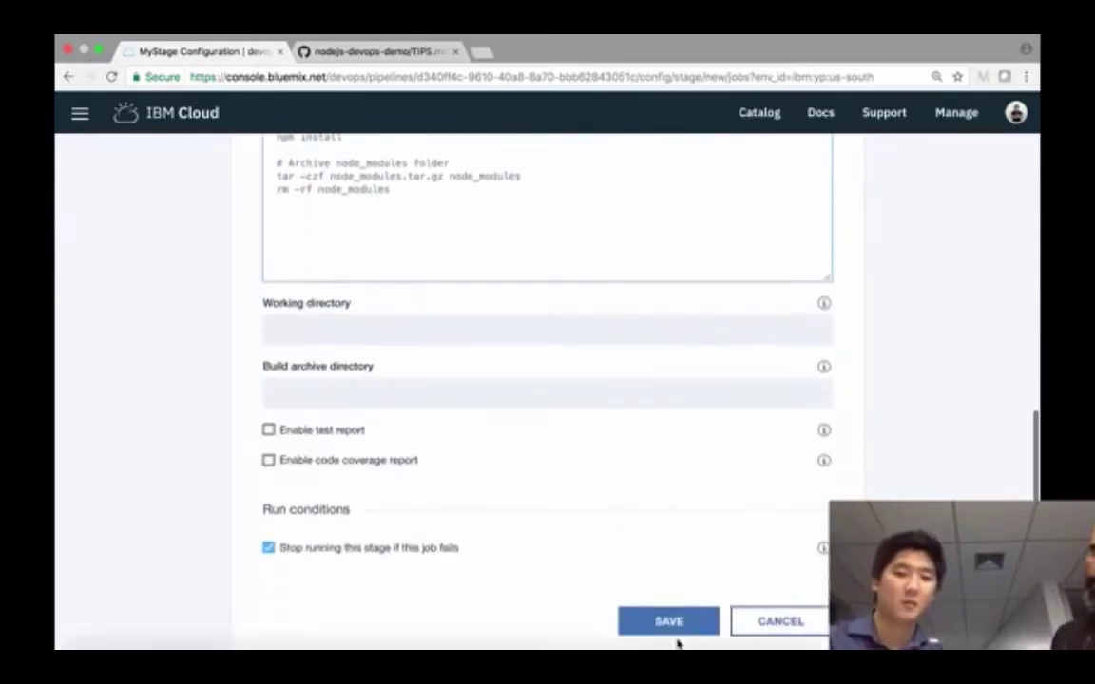
{"action": "left_click", "coordinate": [677, 622]}
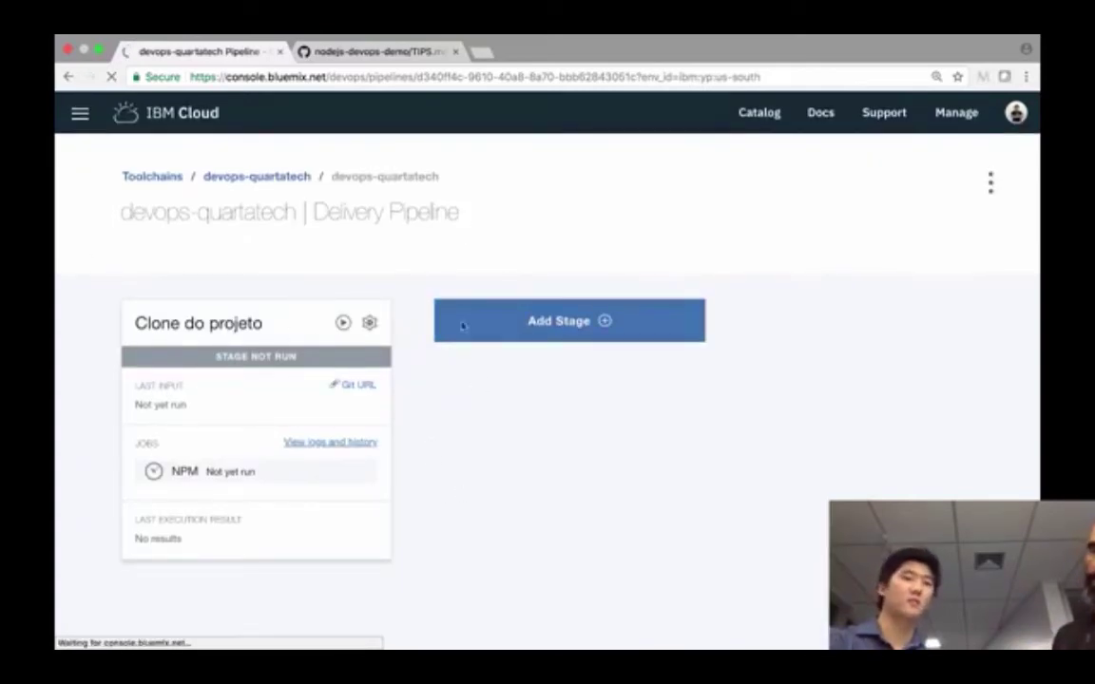
- Add a new stage to the Delivery Pipeline, opening the MyStage configuration
{"action": "left_click", "coordinate": [595, 328]}
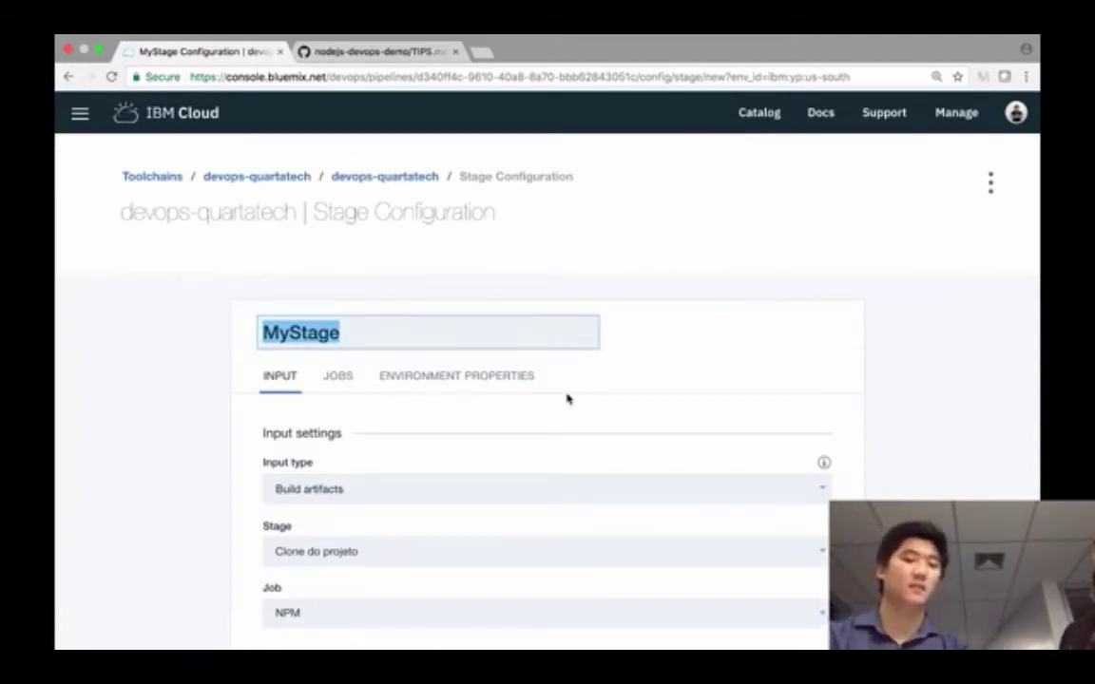
- Name the stage Teste with Build artifacts input from the Clone do projeto stage
{"action": "type", "text": "Teste"}
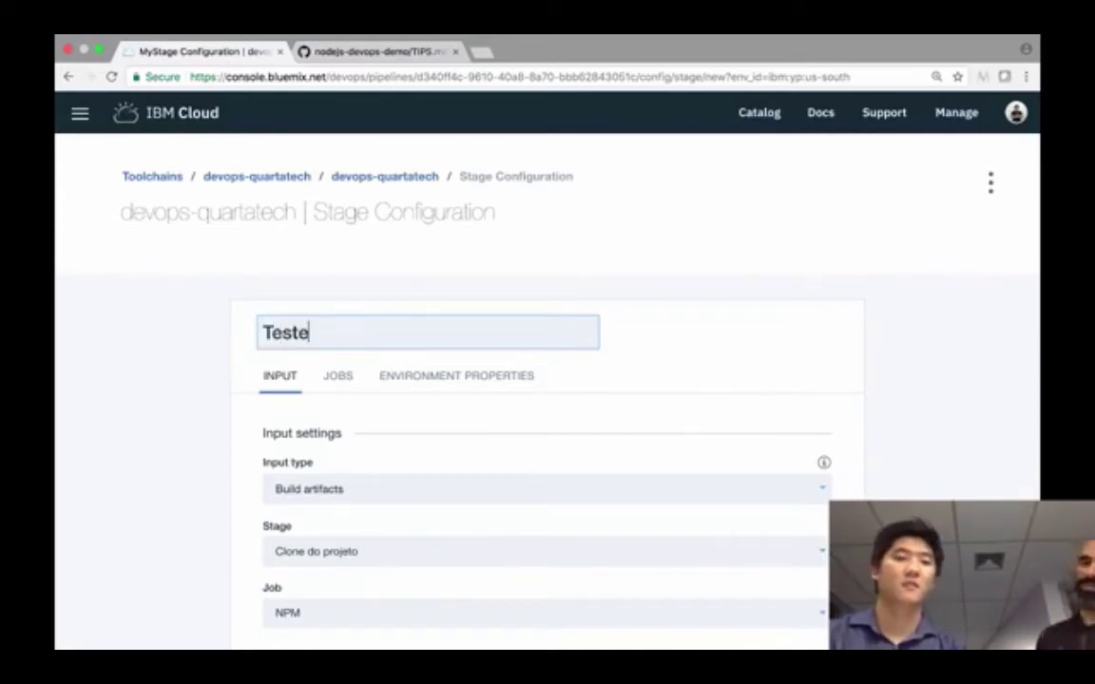
{"action": "scroll", "coordinate": [566, 399], "scroll_direction": "down", "scroll_amount": 1}
{"action": "scroll", "coordinate": [579, 390], "scroll_direction": "down", "scroll_amount": 2}
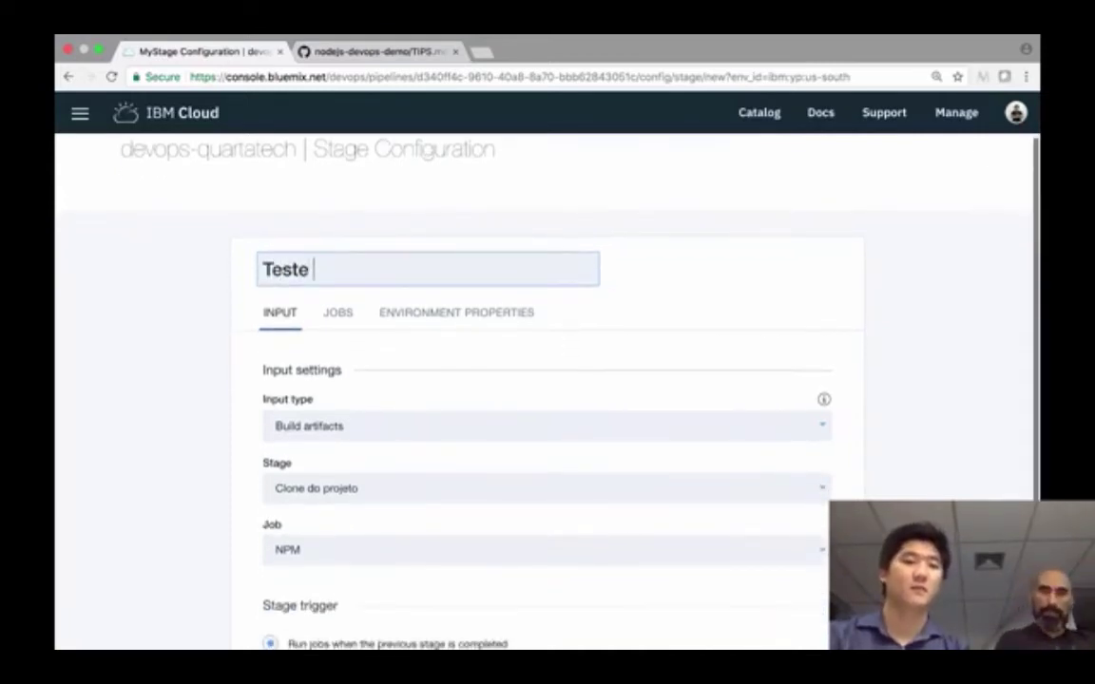
{"action": "scroll", "coordinate": [595, 375], "scroll_direction": "down", "scroll_amount": 2}
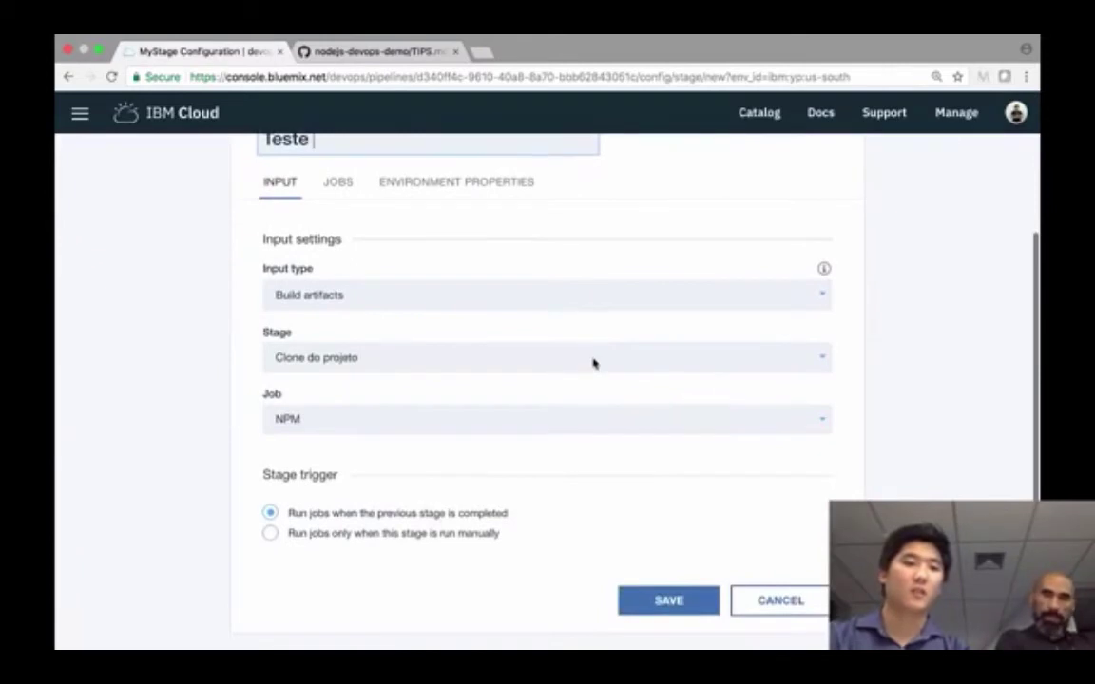
{"action": "left_click", "coordinate": [423, 306]}
{"action": "left_click", "coordinate": [423, 304]}
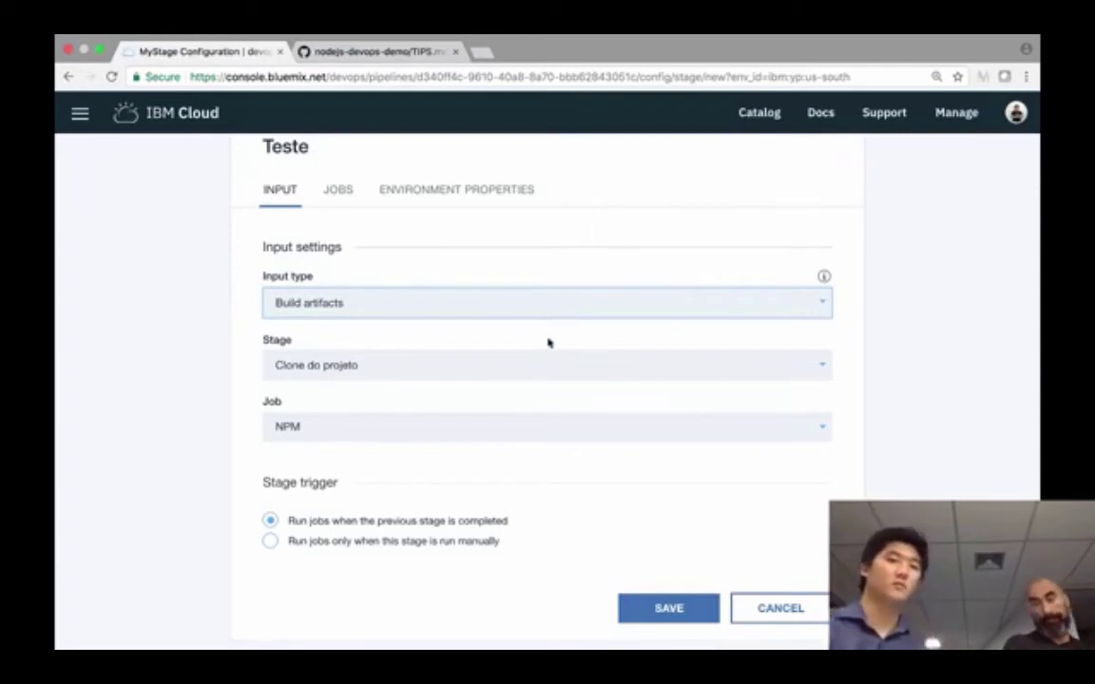
{"action": "left_click", "coordinate": [538, 369]}
{"action": "left_click", "coordinate": [538, 370]}
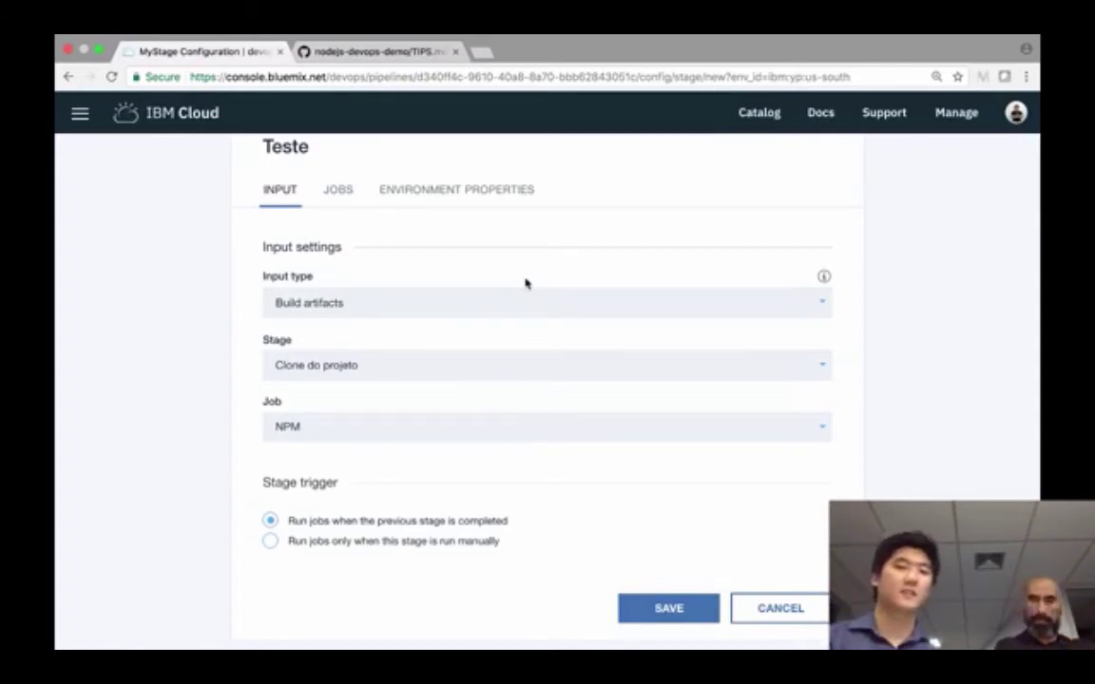
{"action": "left_click", "coordinate": [525, 296]}
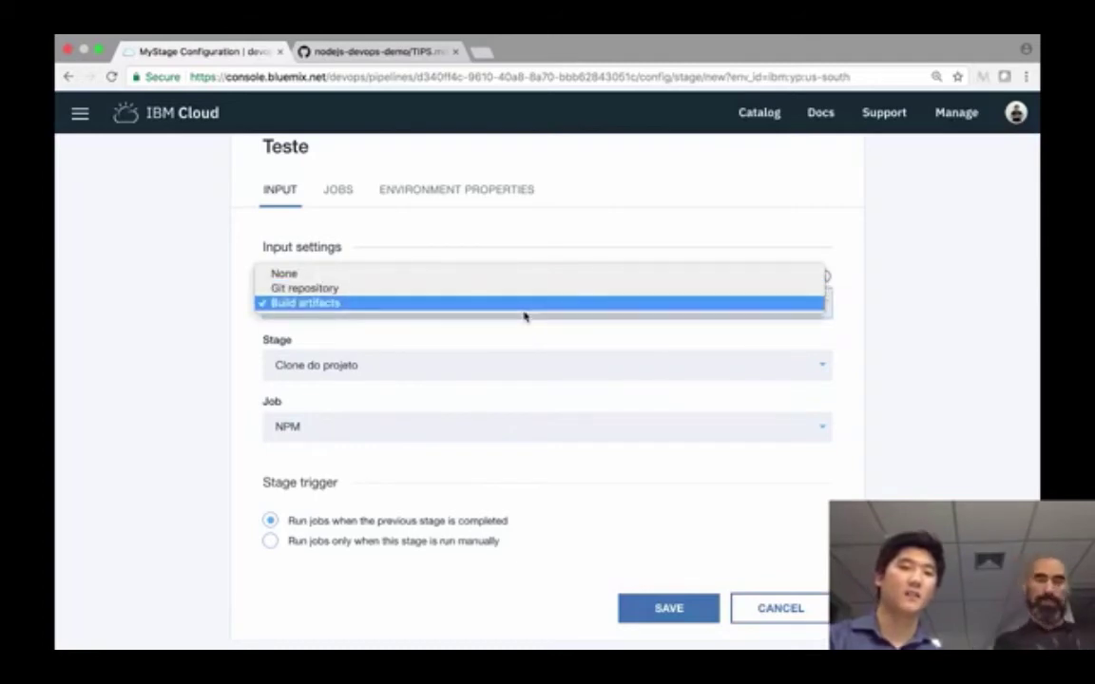
{"action": "left_click", "coordinate": [524, 309]}
- Keep the trigger that runs the stage when the previous stage completes
{"action": "scroll", "coordinate": [523, 322], "scroll_direction": "down", "scroll_amount": 1}
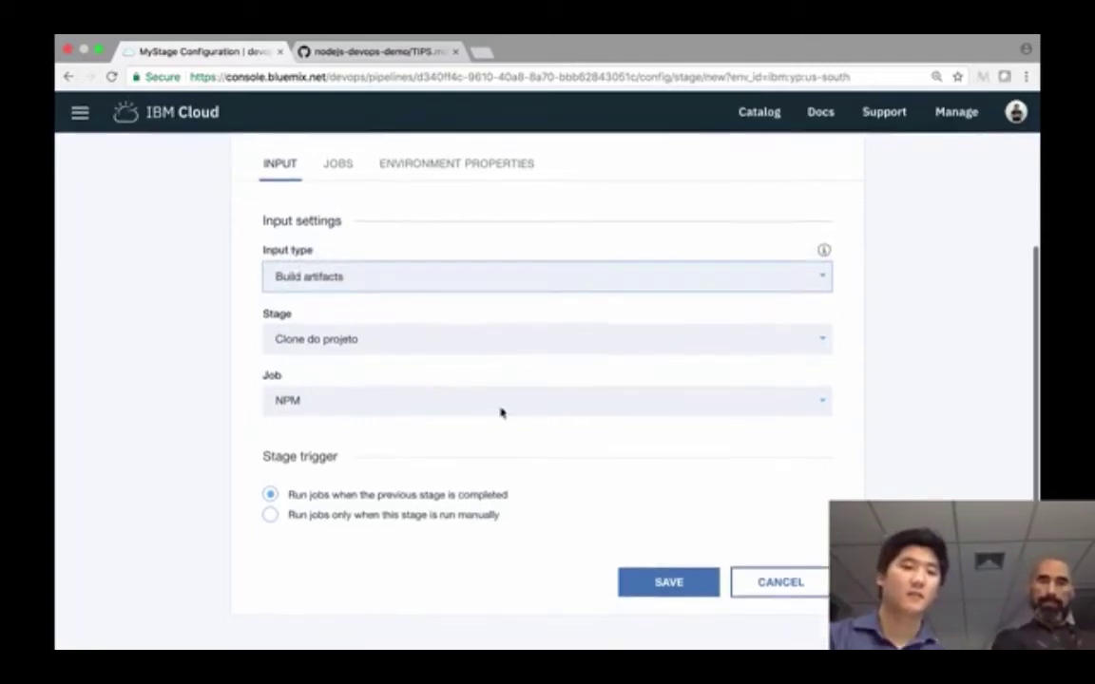
{"action": "left_click", "coordinate": [477, 494]}
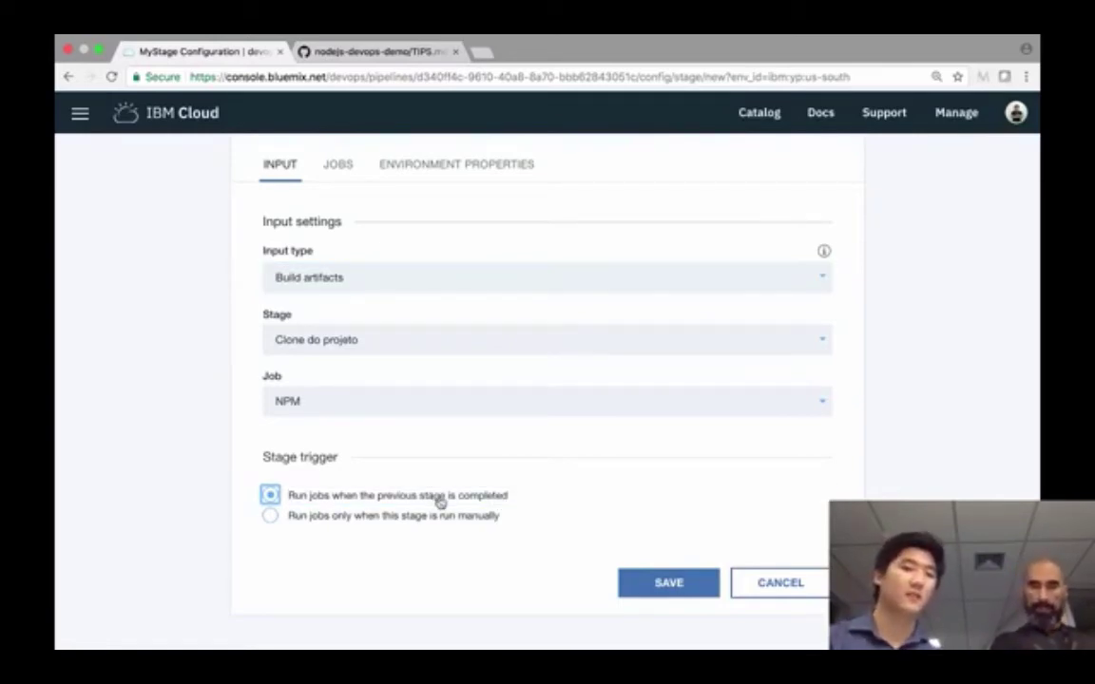
{"action": "left_click", "coordinate": [548, 493]}
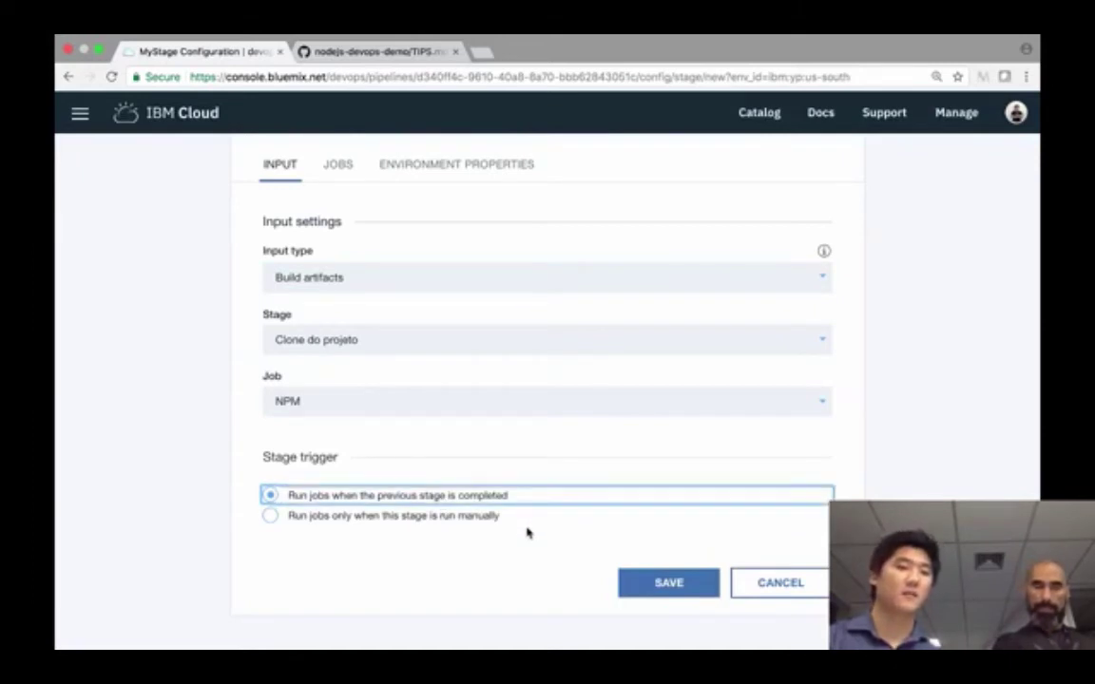
{"action": "left_click", "coordinate": [528, 533]}
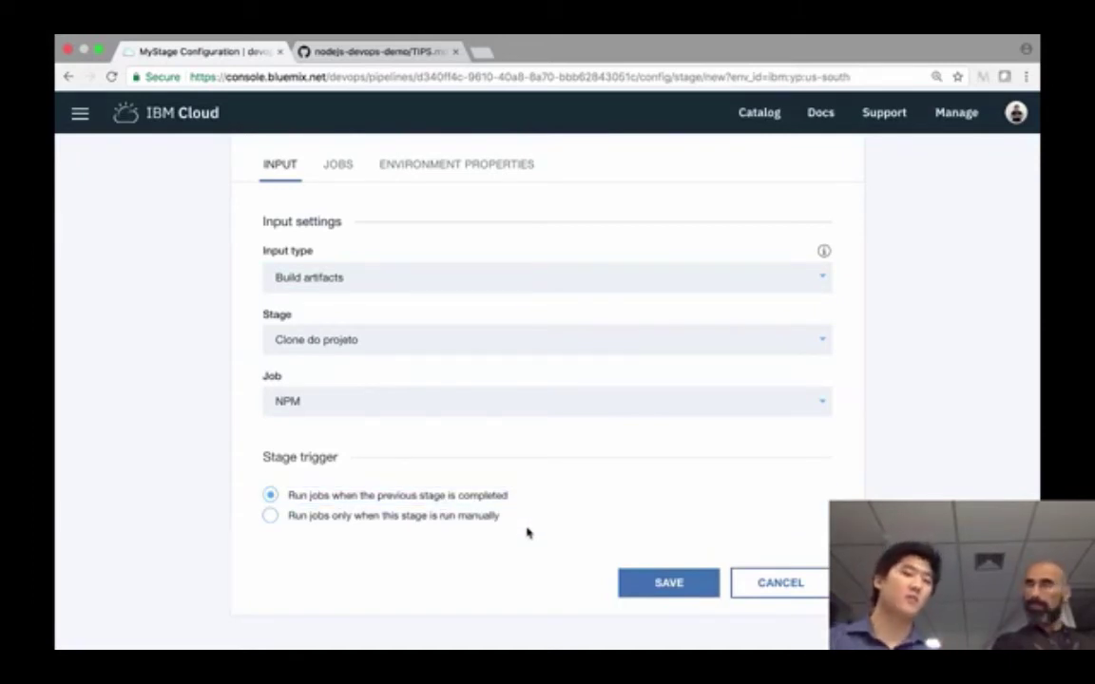
{"action": "scroll", "coordinate": [527, 530], "scroll_direction": "up", "scroll_amount": 3}
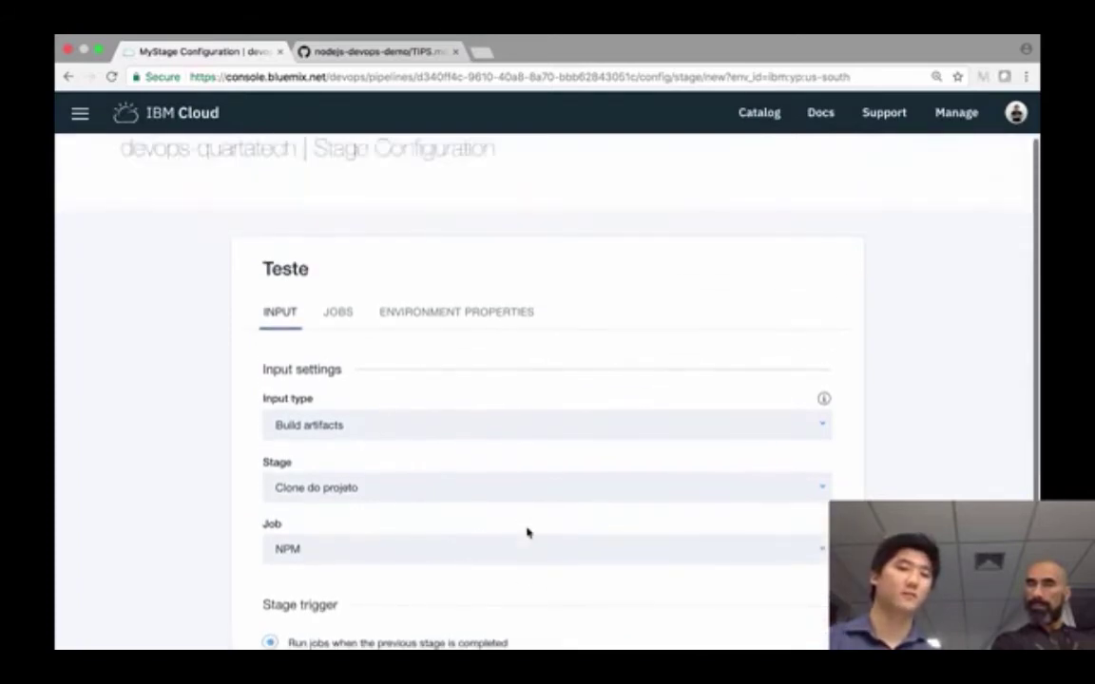
{"action": "scroll", "coordinate": [528, 530], "scroll_direction": "down", "scroll_amount": 2}
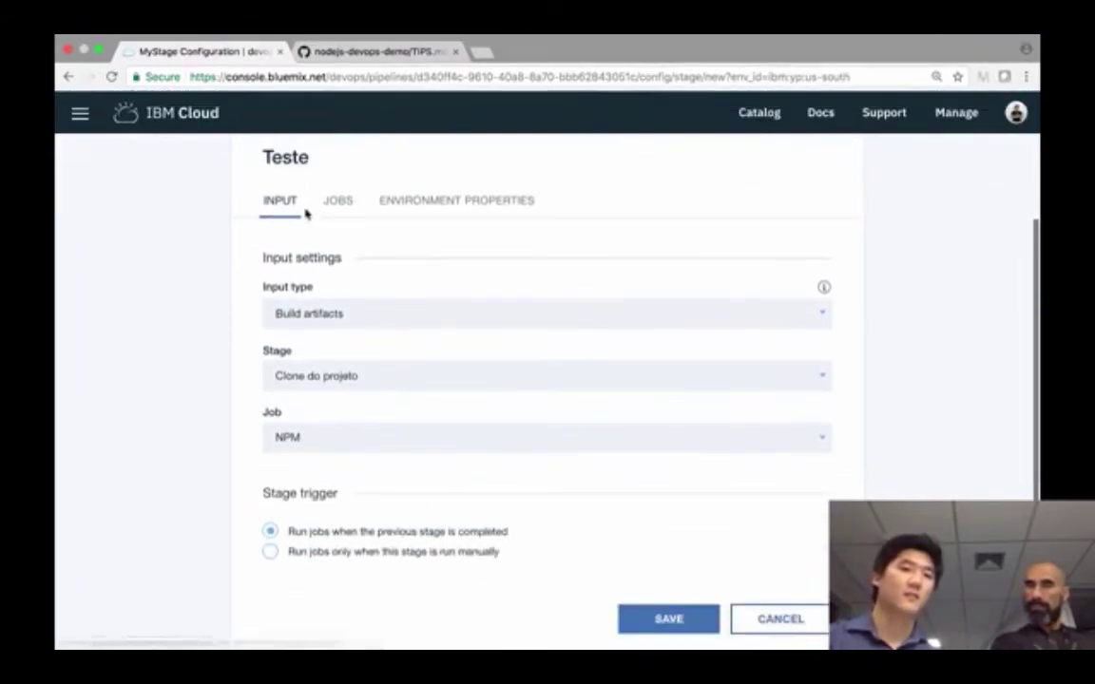
- Add a Test job to the Teste stage's job list
{"action": "left_click", "coordinate": [339, 200]}
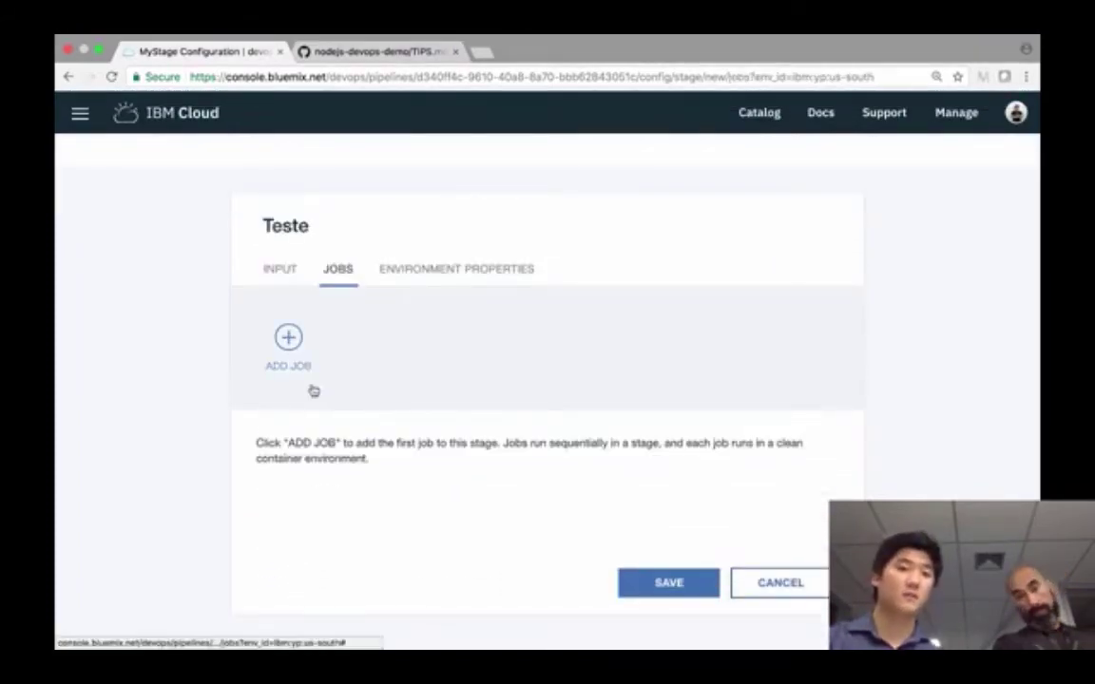
{"action": "left_click", "coordinate": [288, 358]}
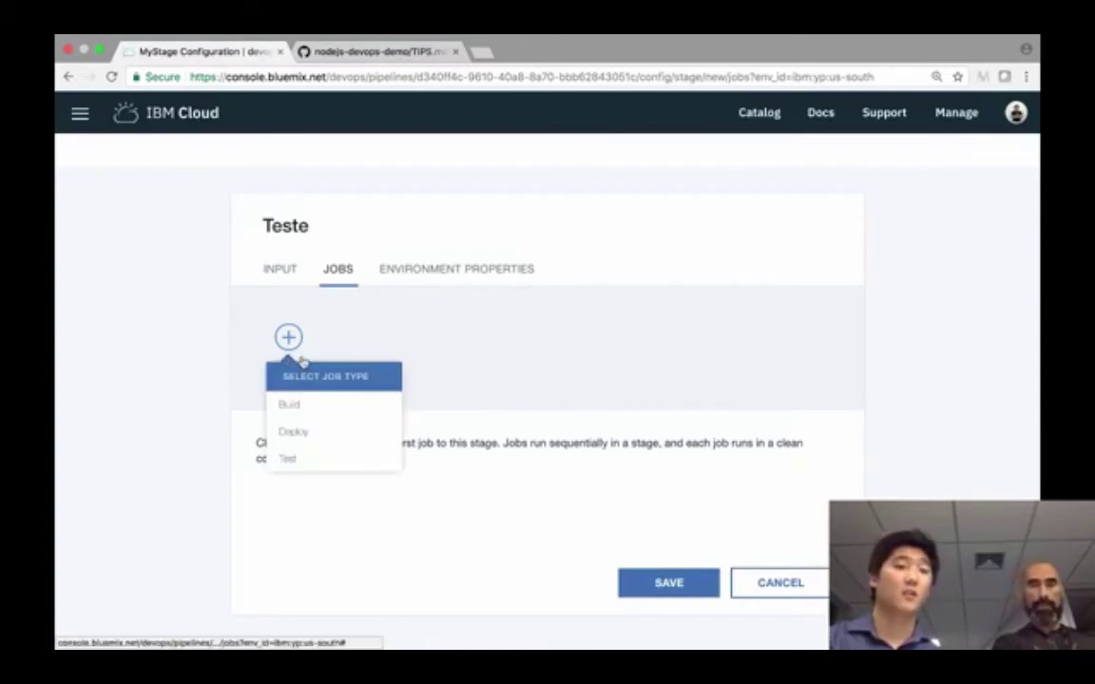
{"action": "left_click", "coordinate": [309, 462]}
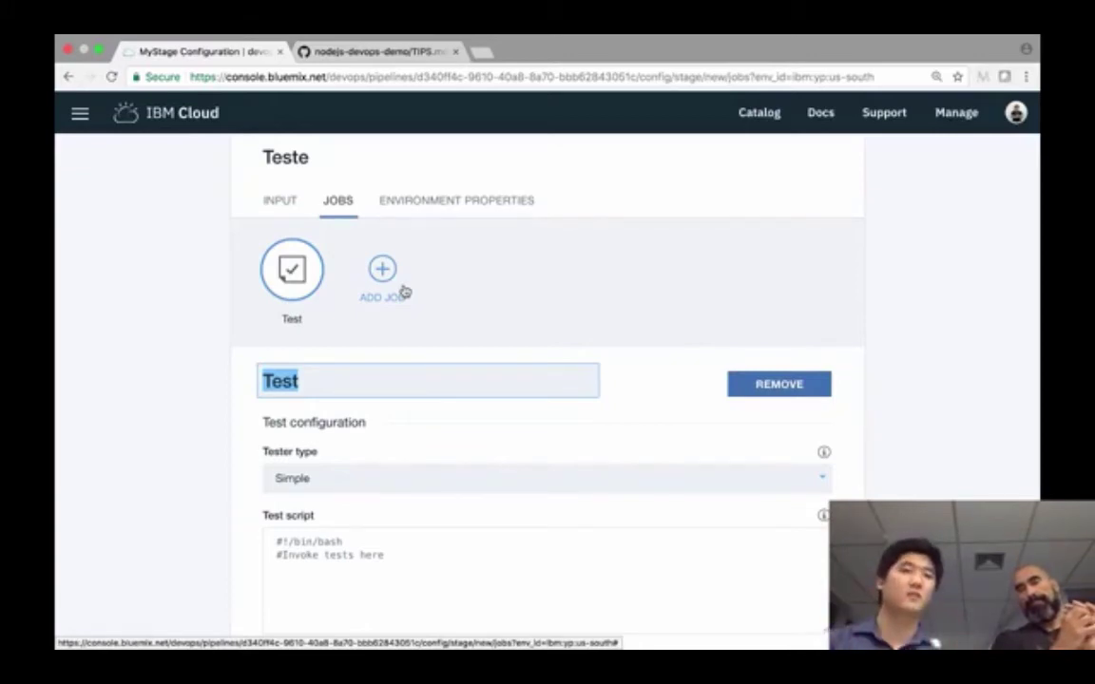
- Accept the job name Test and keep Simple as the tester type
{"action": "scroll", "coordinate": [404, 291], "scroll_direction": "down", "scroll_amount": 3}
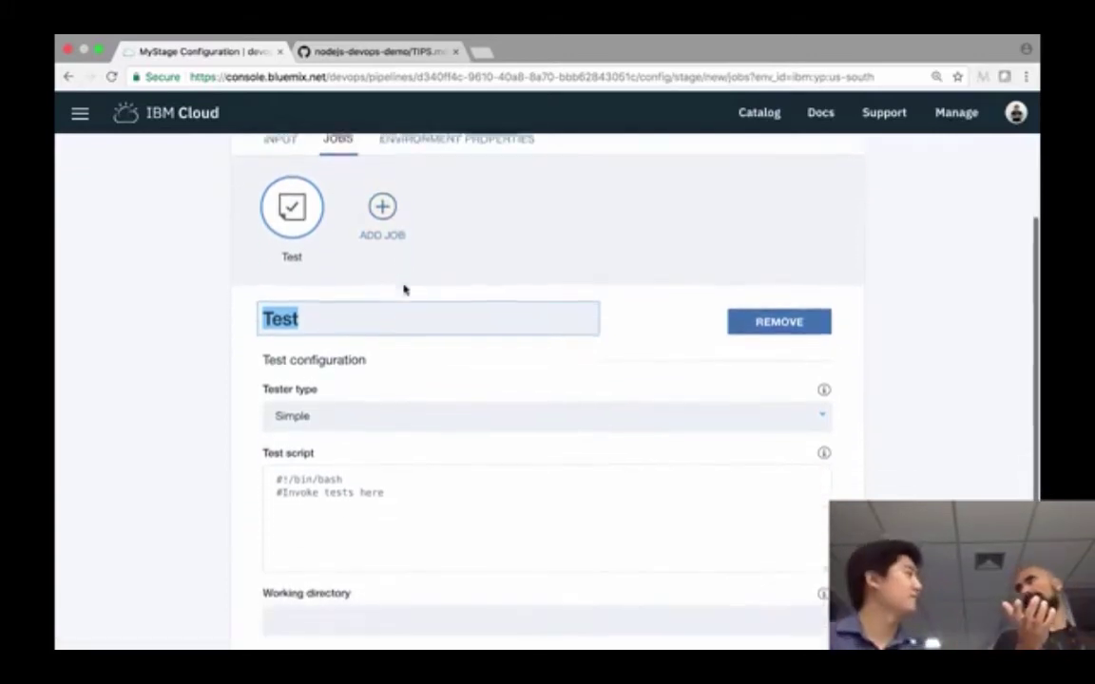
{"action": "scroll", "coordinate": [442, 348], "scroll_direction": "down", "scroll_amount": 2}
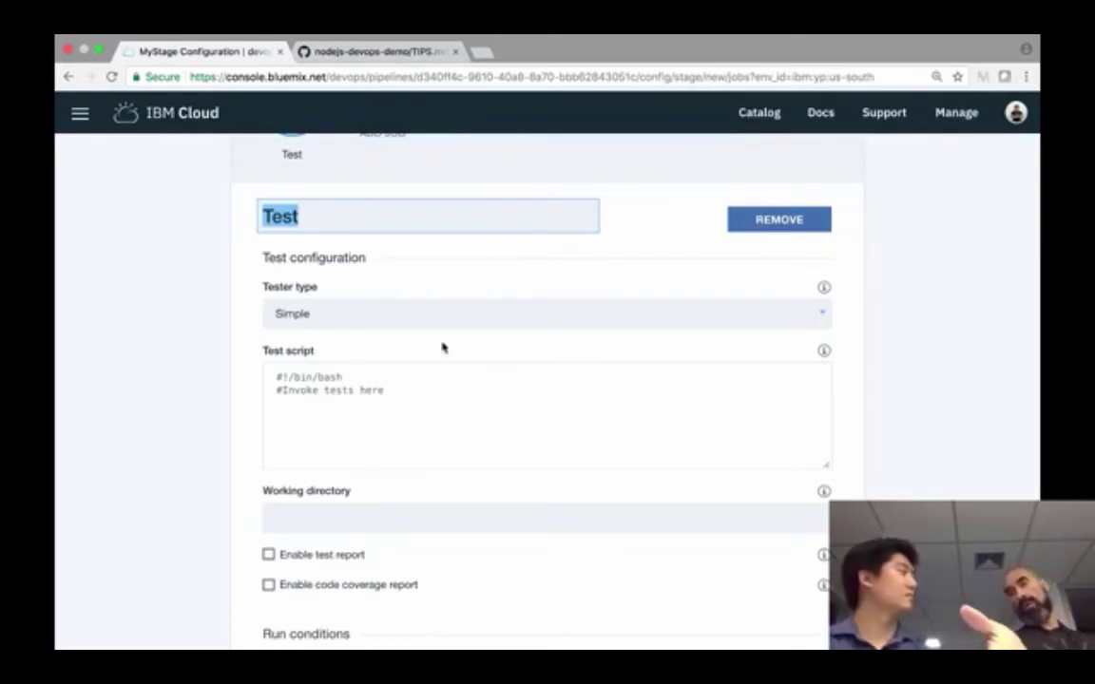
{"action": "key", "text": "Return"}
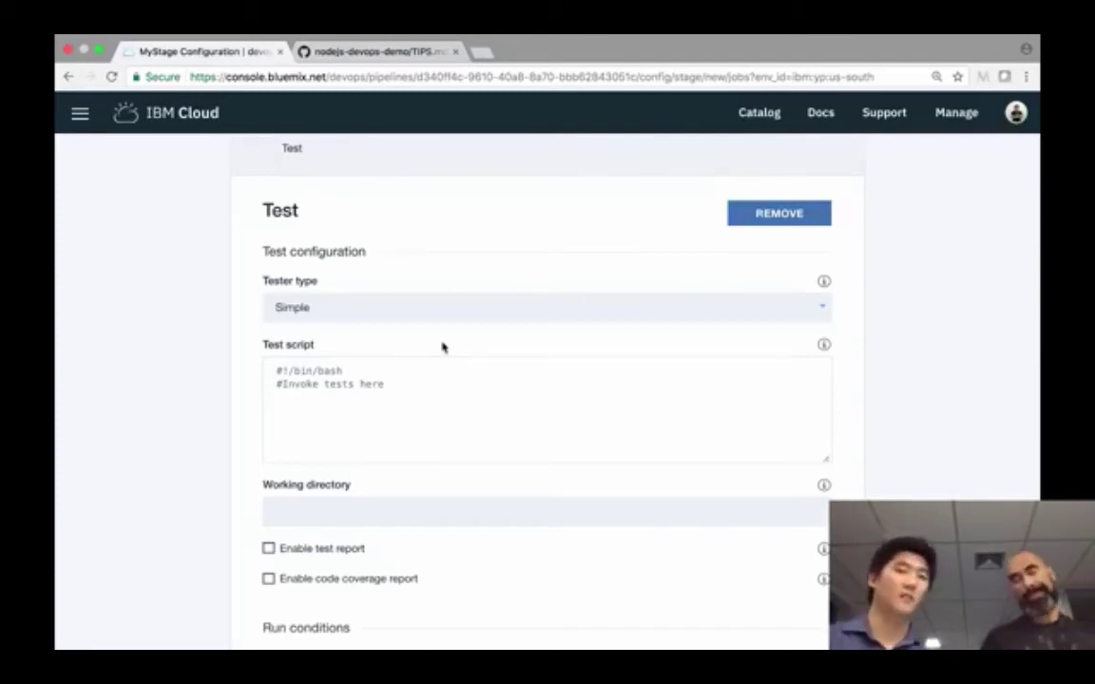
{"action": "scroll", "coordinate": [467, 325], "scroll_direction": "down", "scroll_amount": 1}
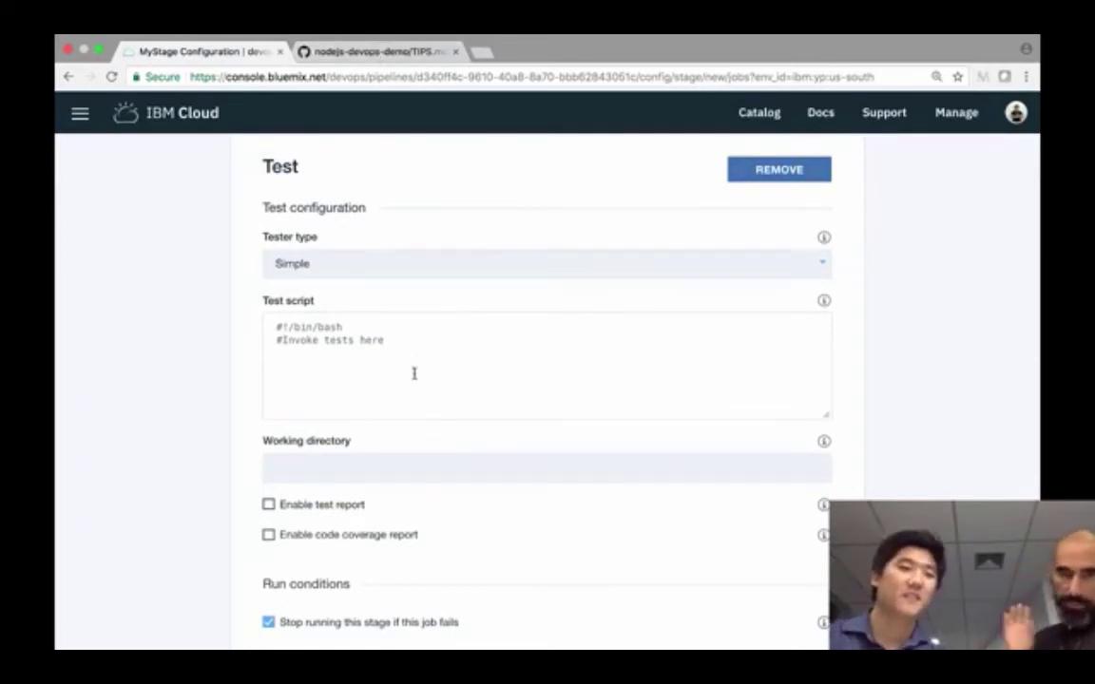
{"action": "scroll", "coordinate": [414, 377], "scroll_direction": "down", "scroll_amount": 1}
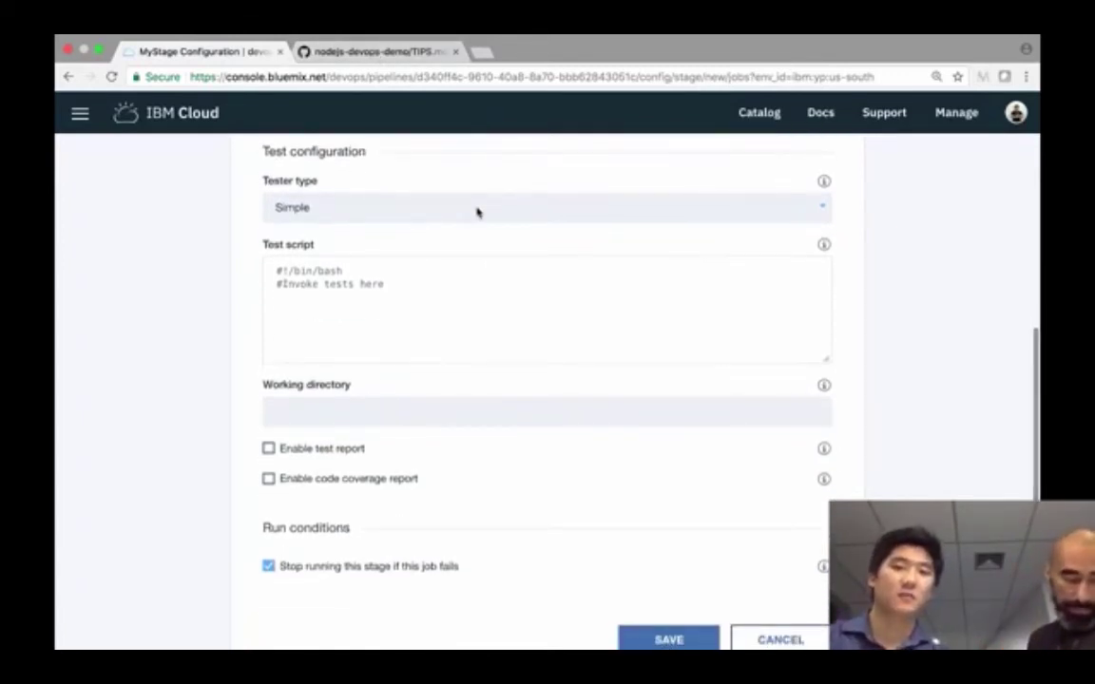
{"action": "left_click", "coordinate": [477, 212]}
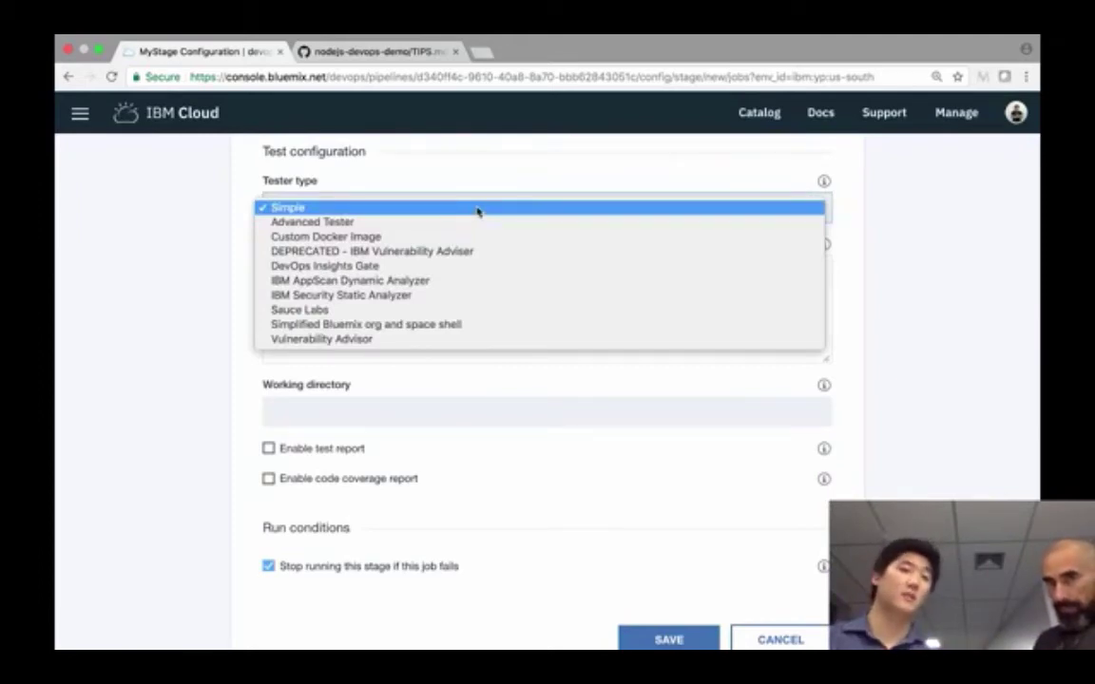
{"action": "left_click", "coordinate": [477, 208]}
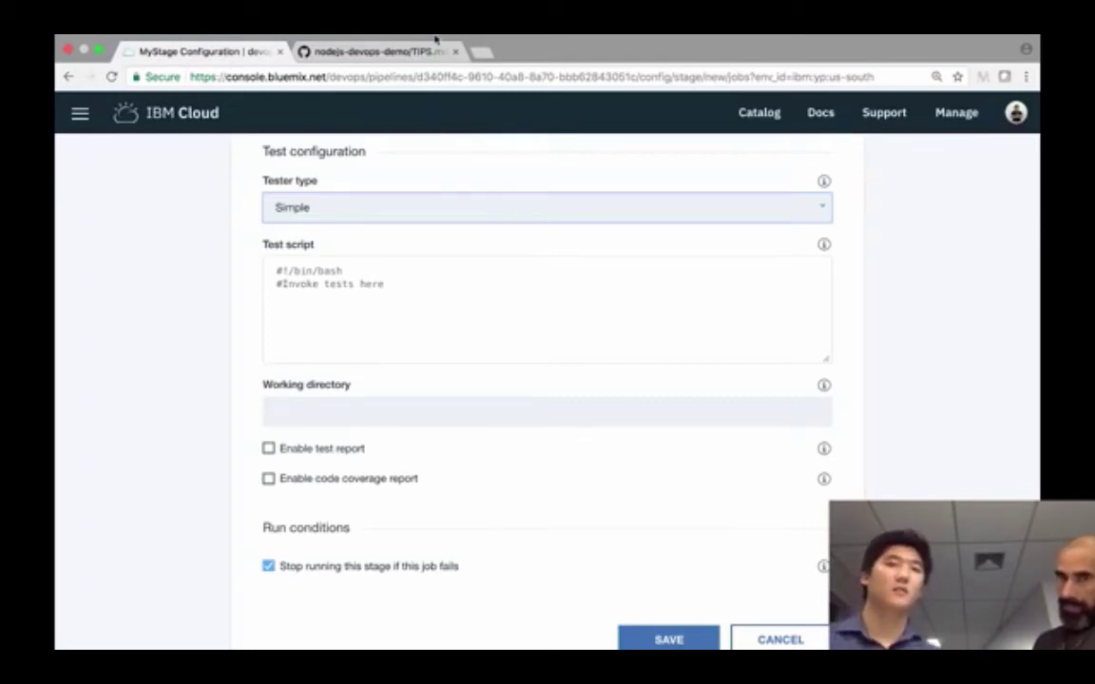
{"action": "mouse_move", "coordinate": [436, 36]}
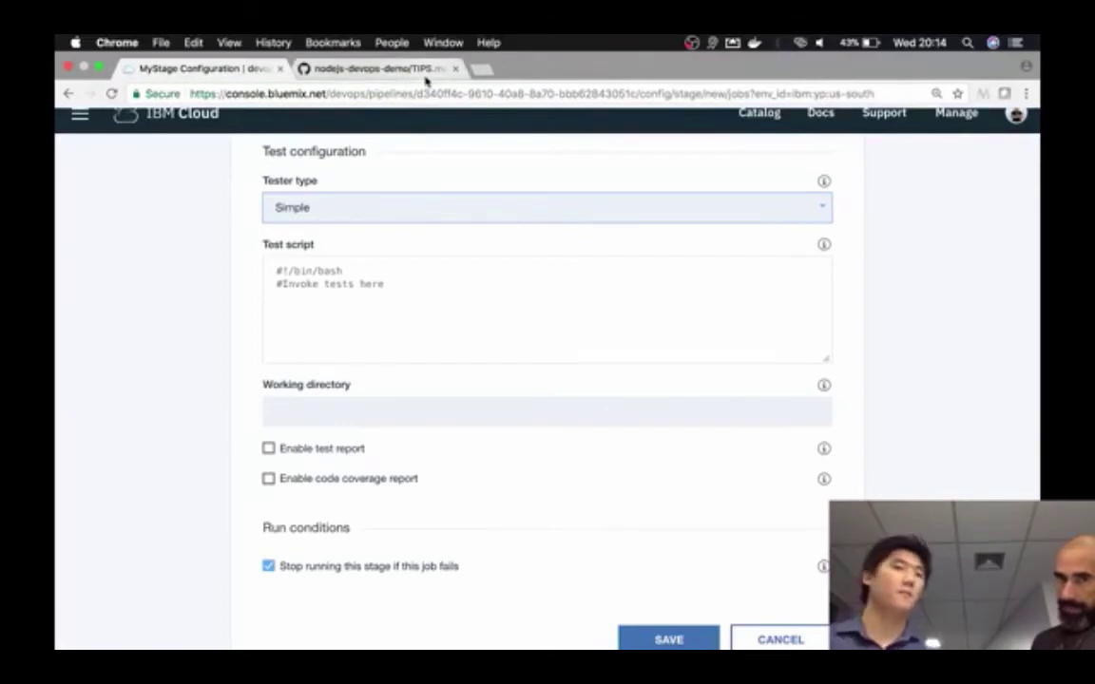
- Select the Run Unit Test & Integration Test script in TIPS.md on GitHub
{"action": "left_click", "coordinate": [427, 82]}
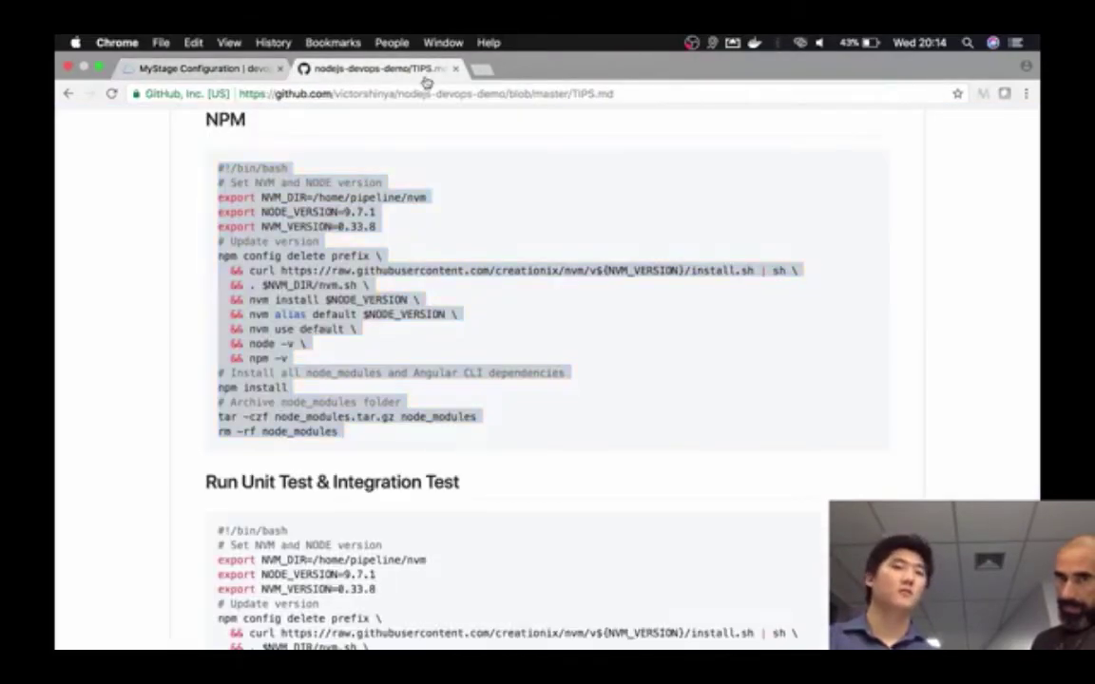
{"action": "left_click", "coordinate": [440, 245]}
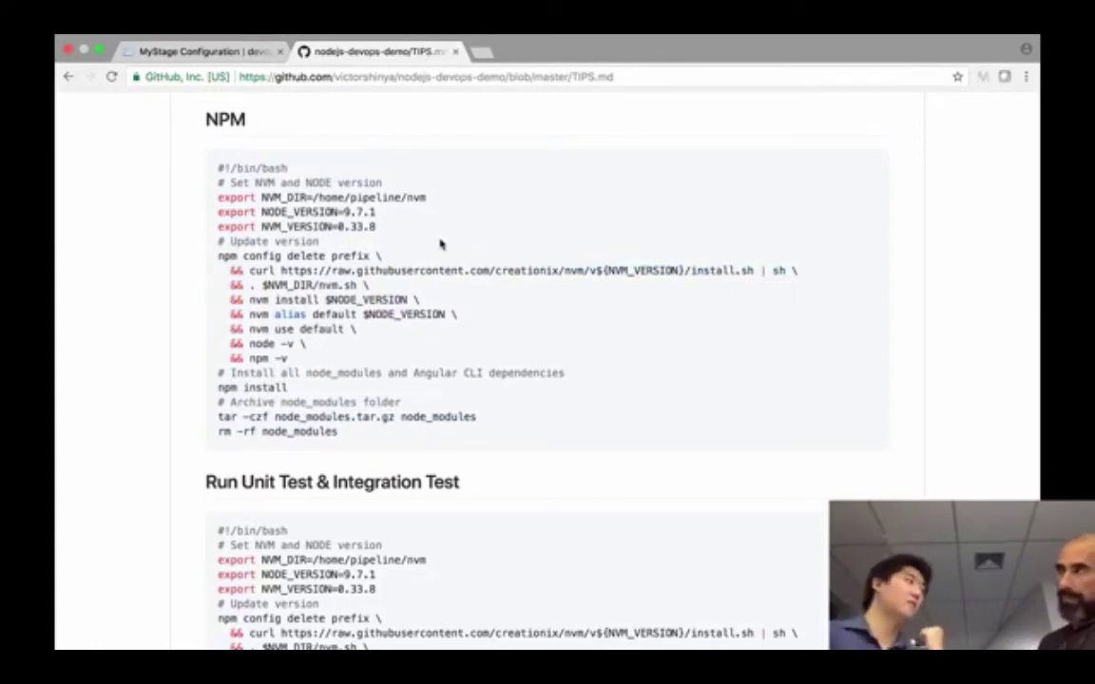
{"action": "scroll", "coordinate": [440, 244], "scroll_direction": "down", "scroll_amount": 2}
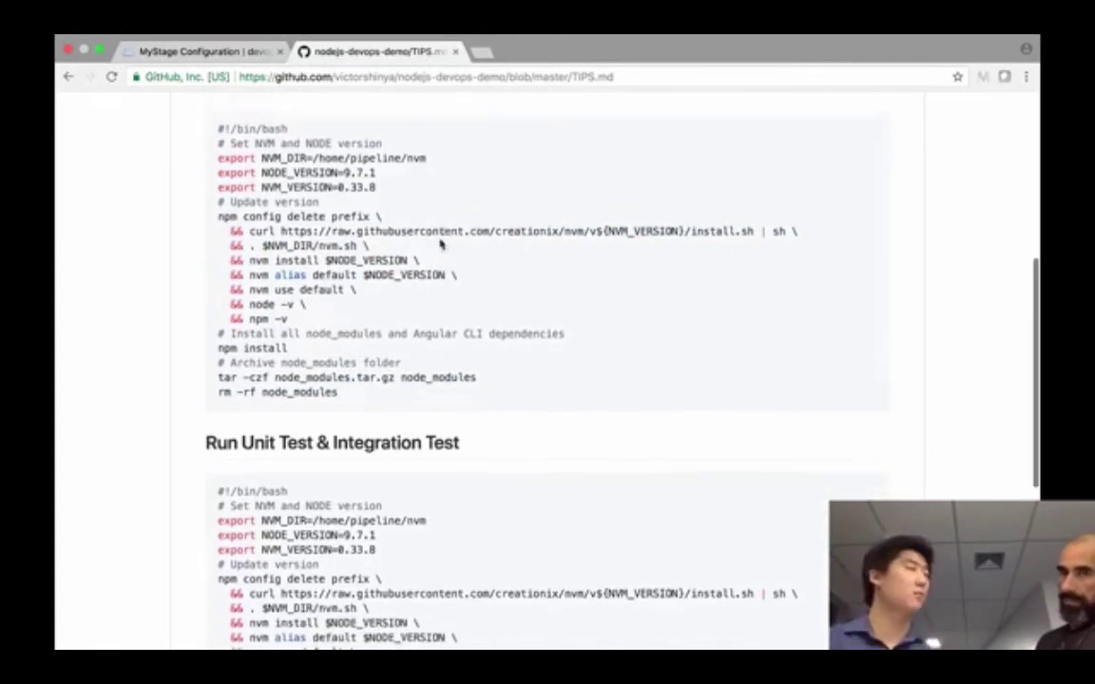
{"action": "scroll", "coordinate": [440, 244], "scroll_direction": "down", "scroll_amount": 5}
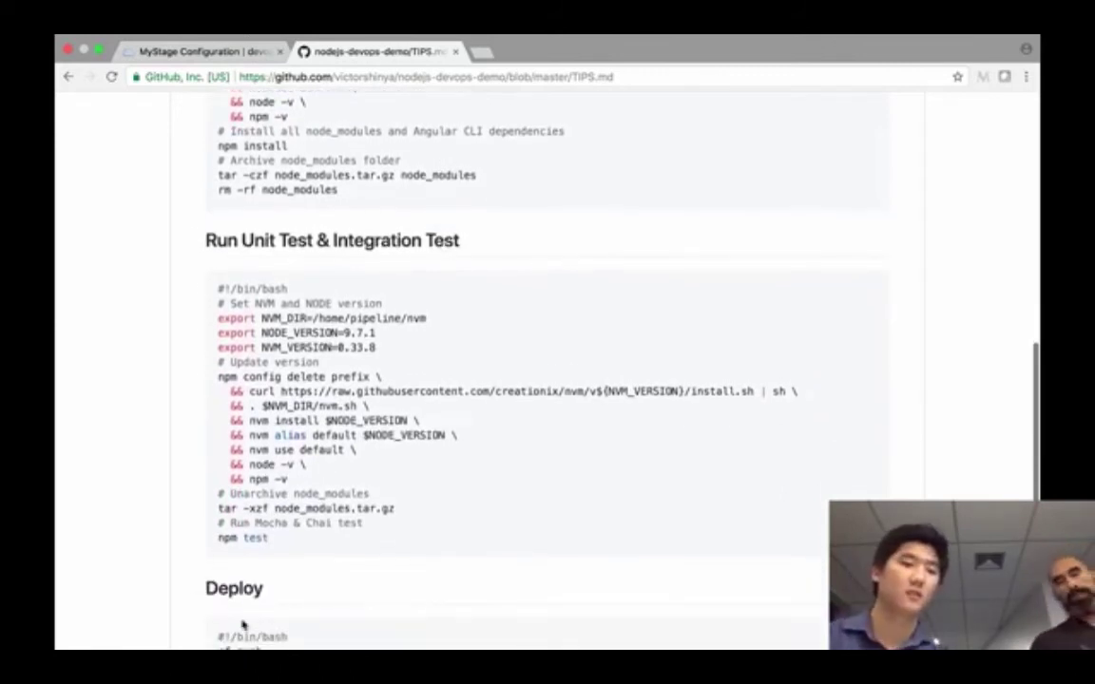
{"action": "left_click_drag", "start_coordinate": [286, 547], "coordinate": [209, 282]}
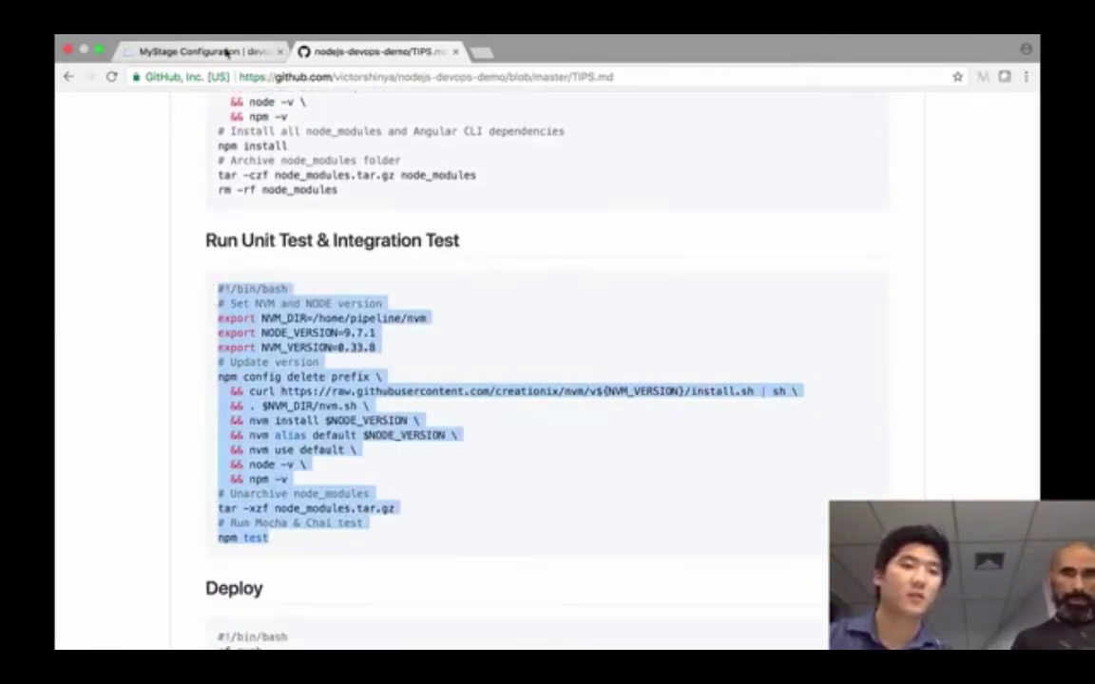
{"action": "left_click", "coordinate": [226, 51]}
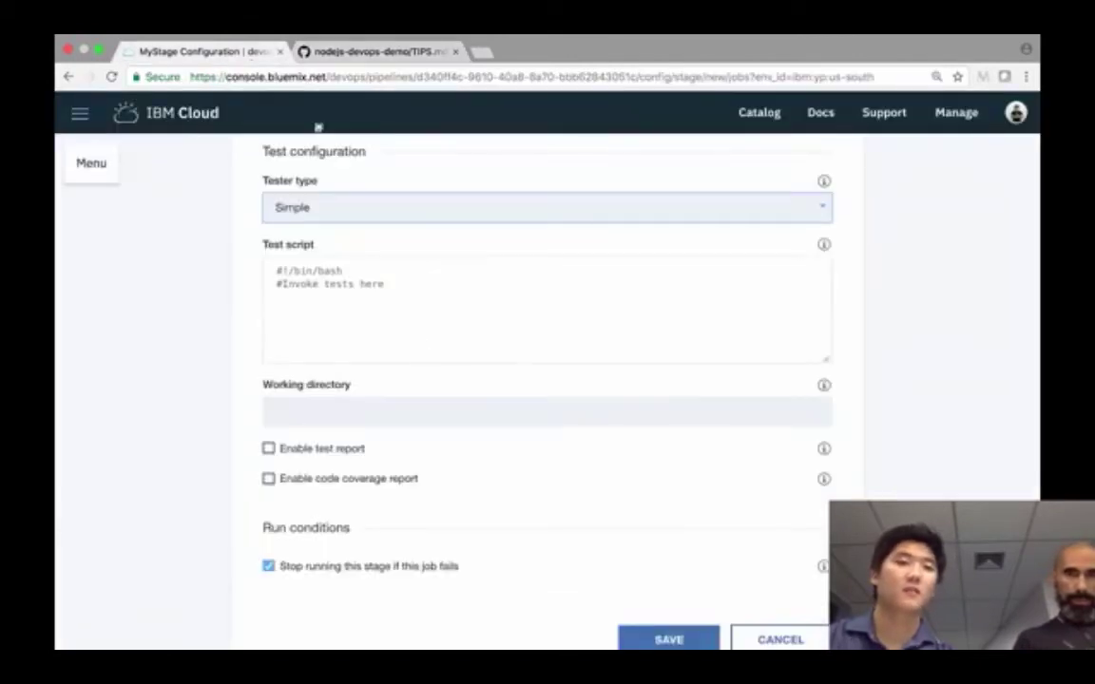
- Replace the default test script with the copied NVM, unarchive and npm test commands, blank lines between sections
{"action": "scroll", "coordinate": [420, 313], "scroll_direction": "up", "scroll_amount": 1}
{"action": "scroll", "coordinate": [420, 319], "scroll_direction": "up", "scroll_amount": 1}
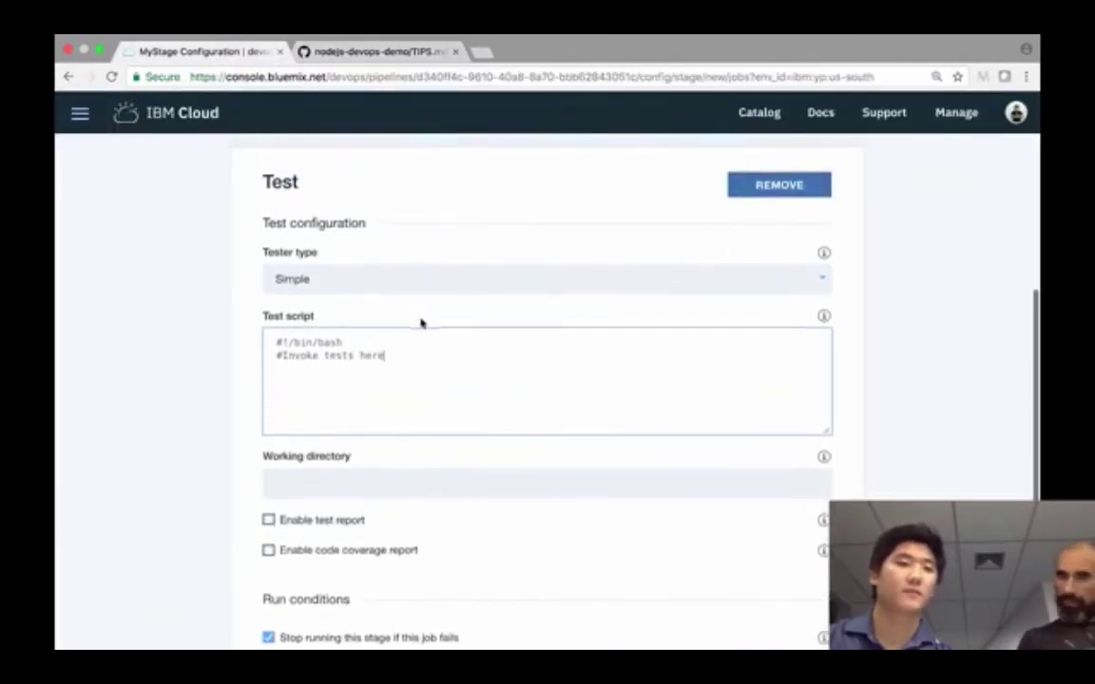
{"action": "left_click", "coordinate": [418, 385]}
{"action": "key", "text": "ctrl+a"}
{"action": "key", "text": "ctrl+v"}
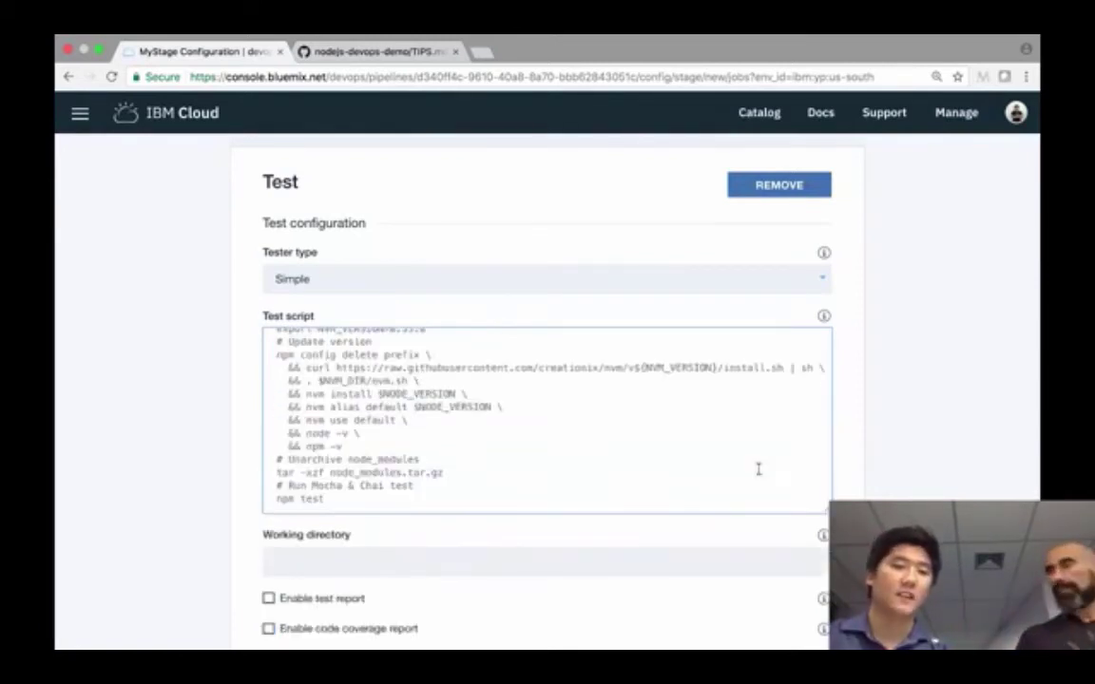
{"action": "left_click_drag", "start_coordinate": [825, 511], "coordinate": [825, 680]}
{"action": "scroll", "coordinate": [803, 404], "scroll_direction": "down", "scroll_amount": 1}
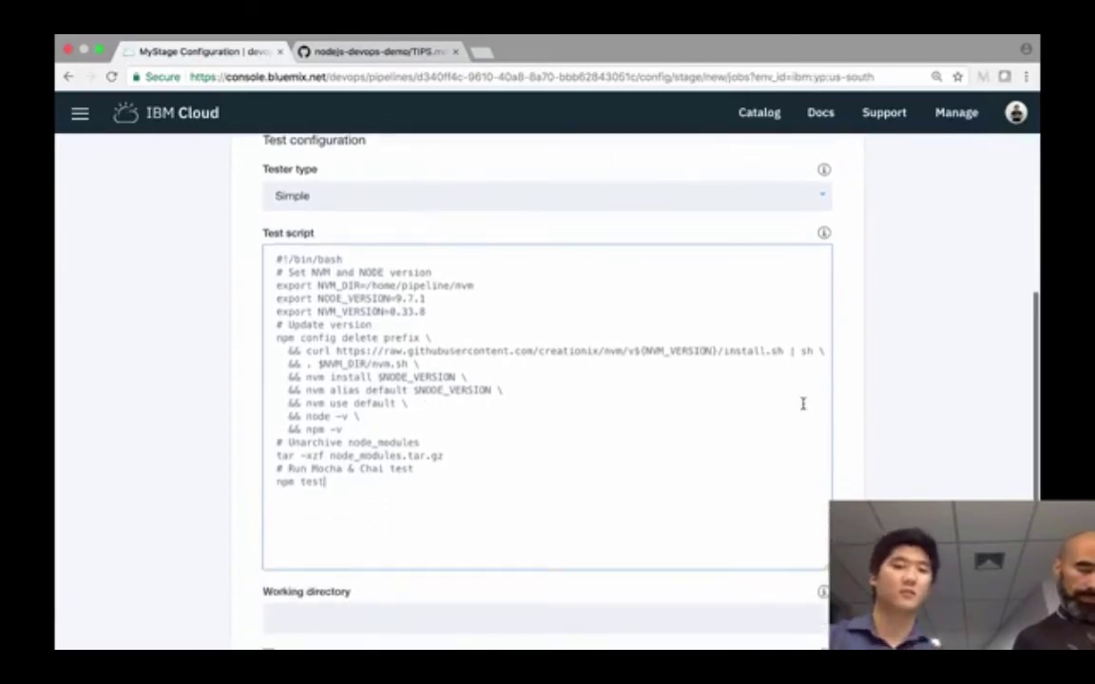
{"action": "left_click", "coordinate": [452, 455]}
{"action": "key", "text": "Return"}
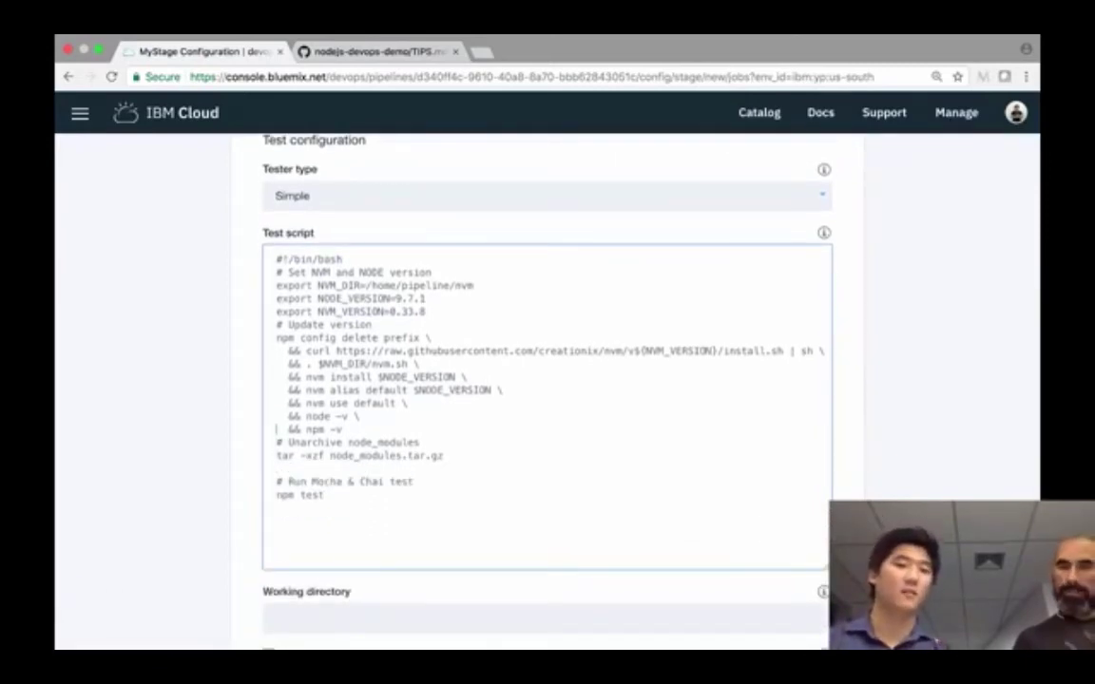
{"action": "left_click", "coordinate": [276, 442]}
{"action": "key", "text": "Return"}
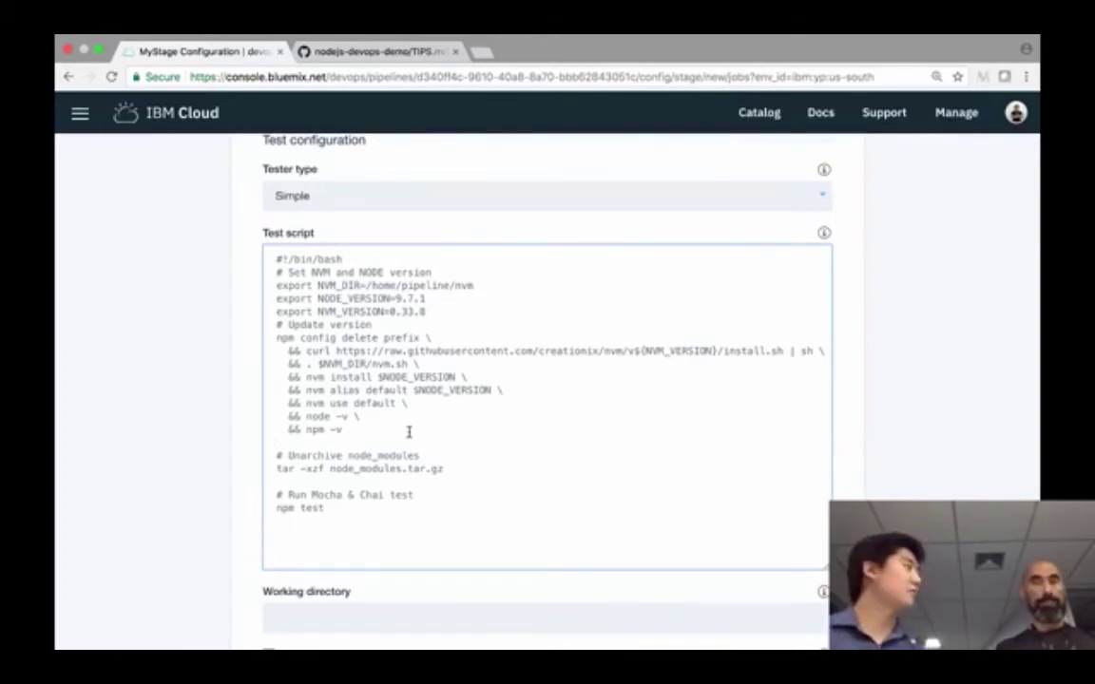
- Review the NVM setup, Unarchive comment and tar lines of the Test script
{"action": "scroll", "coordinate": [409, 432], "scroll_direction": "down", "scroll_amount": 1}
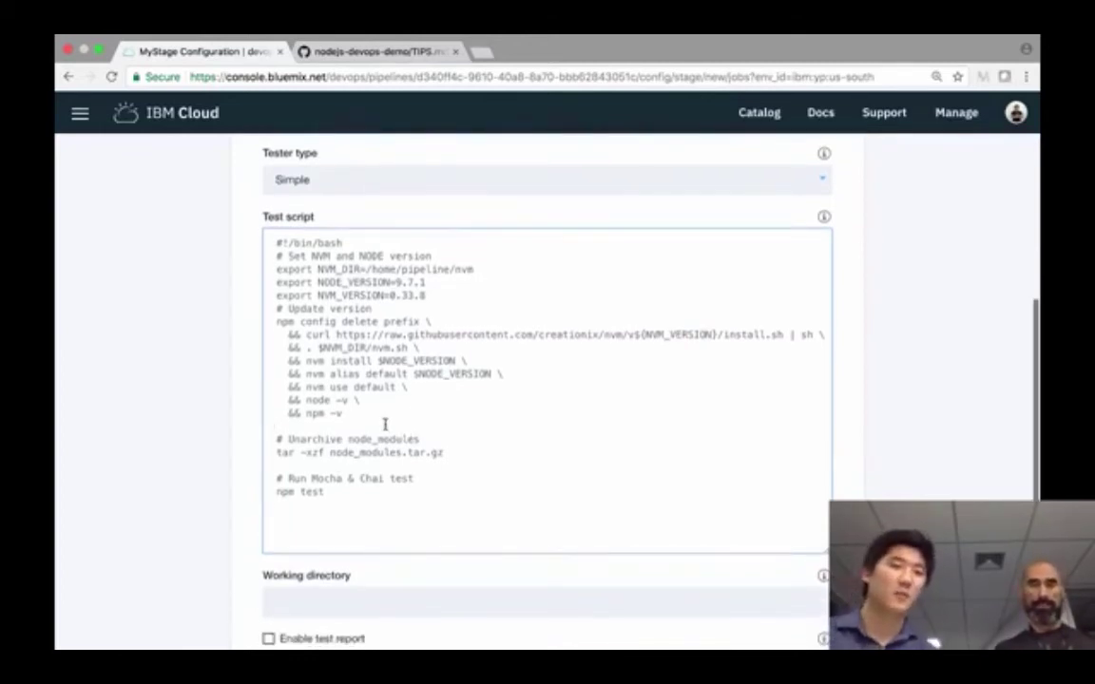
{"action": "left_click_drag", "start_coordinate": [377, 425], "coordinate": [263, 256]}
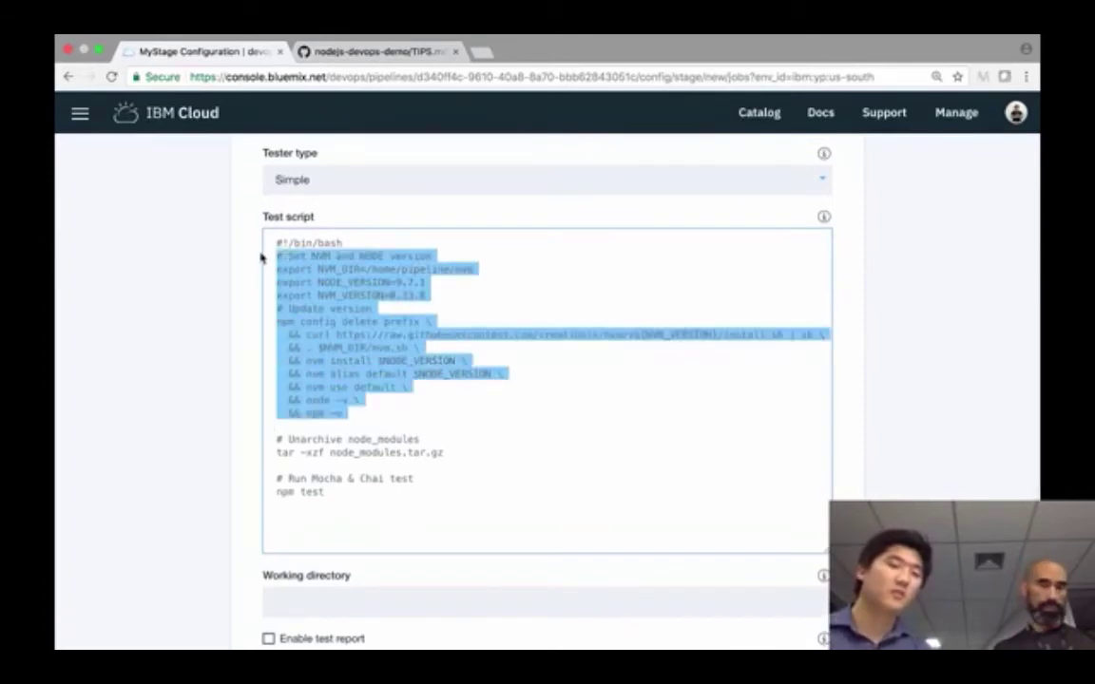
{"action": "left_click", "coordinate": [364, 415]}
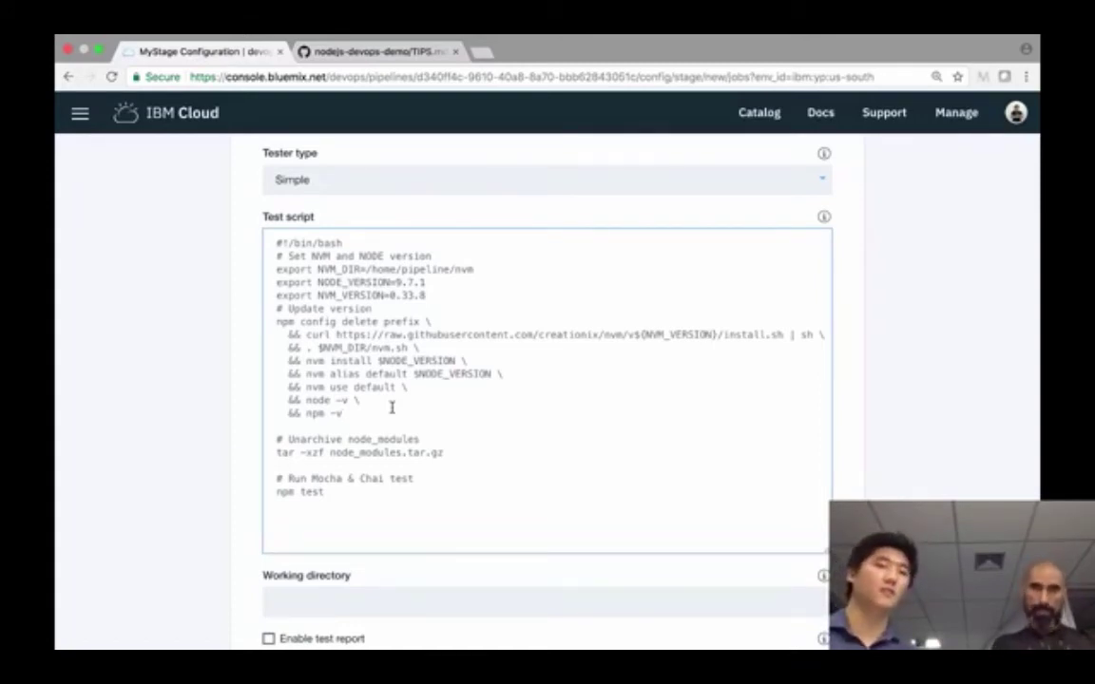
{"action": "scroll", "coordinate": [409, 427], "scroll_direction": "down", "scroll_amount": 2}
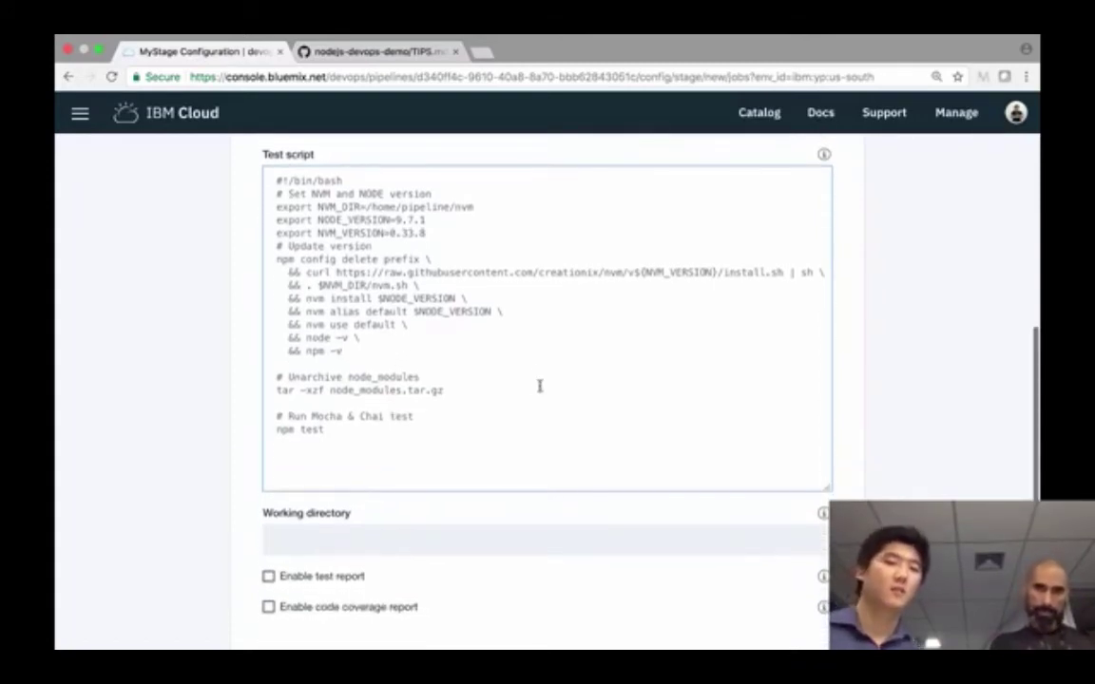
{"action": "left_click", "coordinate": [534, 378]}
{"action": "scroll", "coordinate": [533, 378], "scroll_direction": "up", "scroll_amount": 1}
{"action": "left_click_drag", "start_coordinate": [343, 384], "coordinate": [249, 228]}
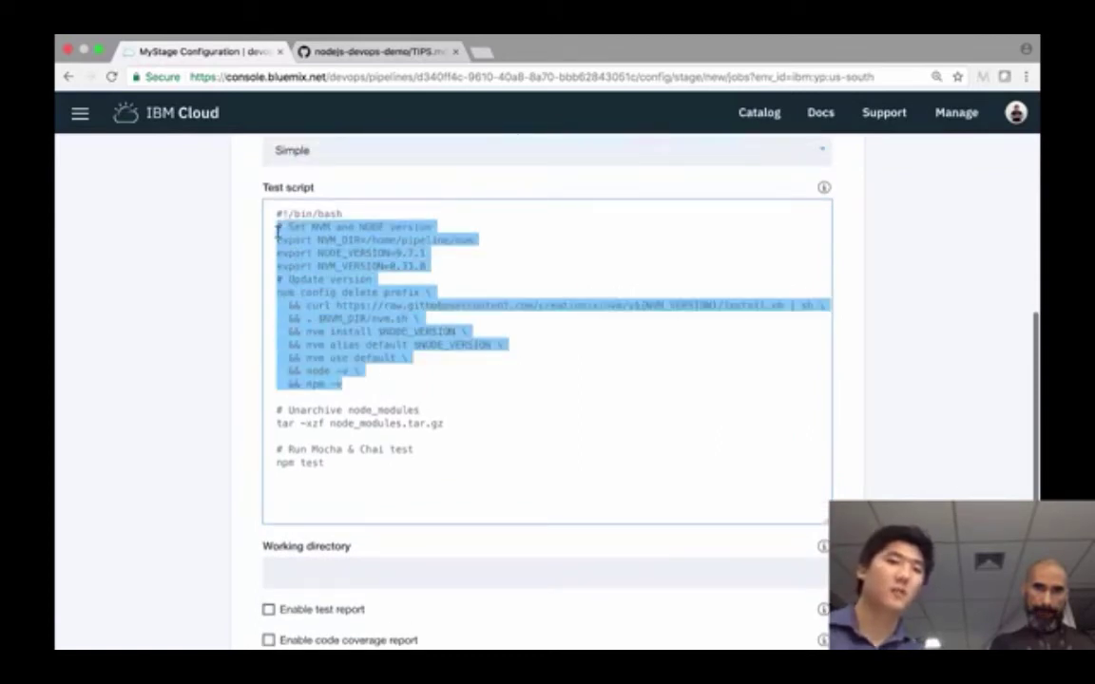
{"action": "left_click", "coordinate": [380, 372]}
{"action": "left_click", "coordinate": [447, 423]}
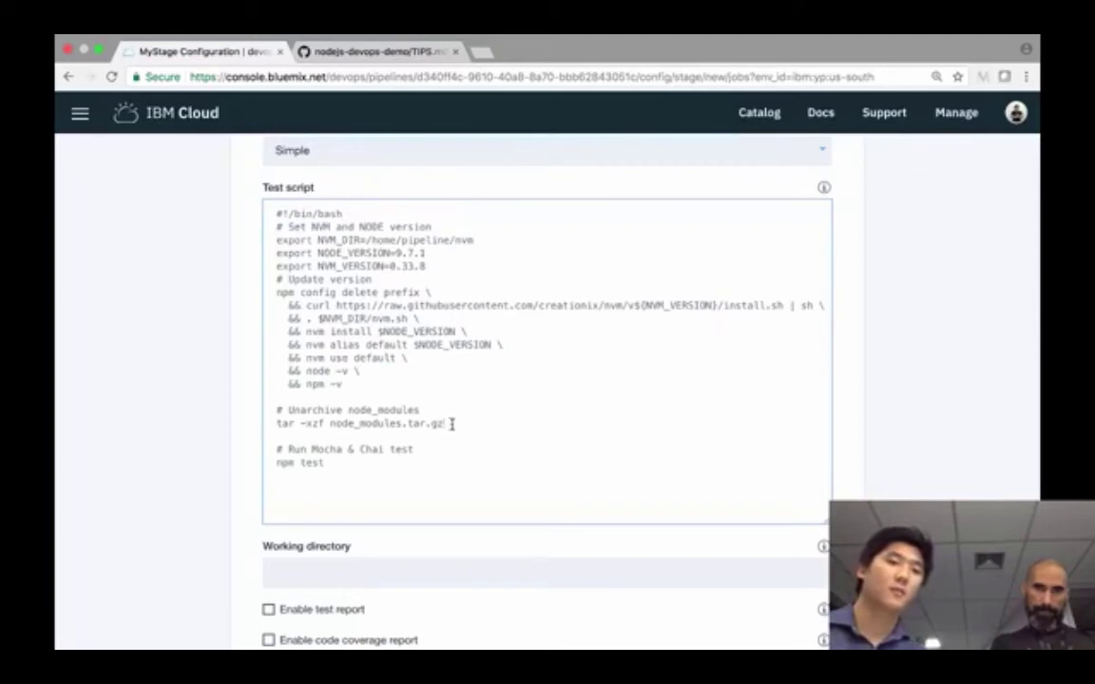
{"action": "left_click_drag", "start_coordinate": [383, 430], "coordinate": [274, 409]}
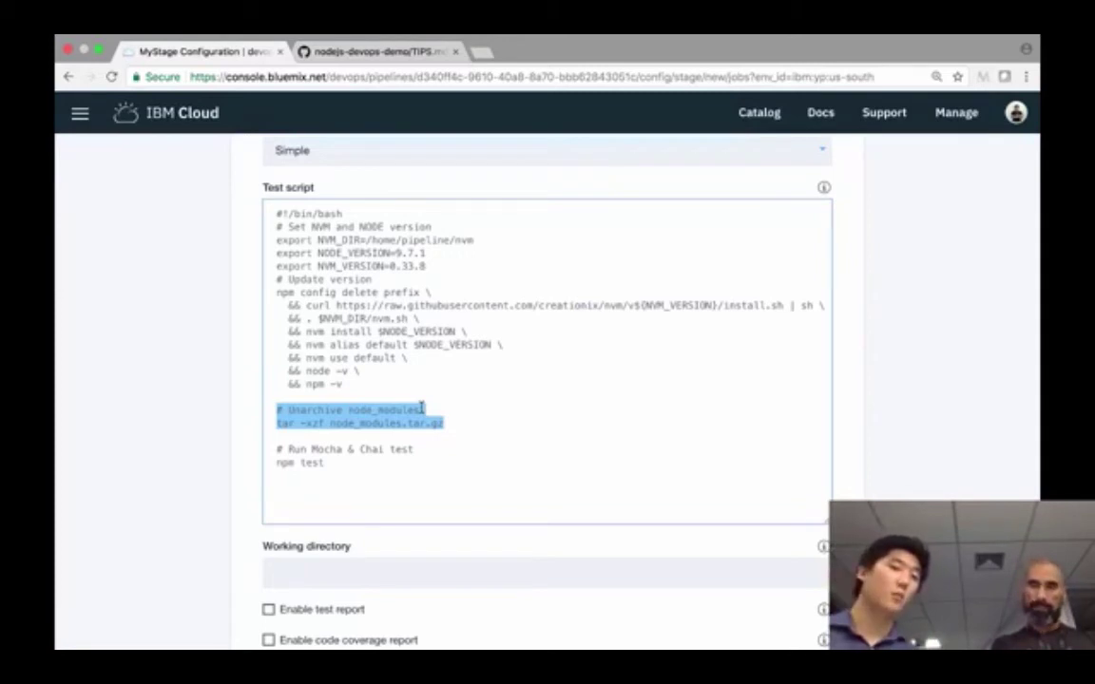
{"action": "left_click", "coordinate": [453, 417]}
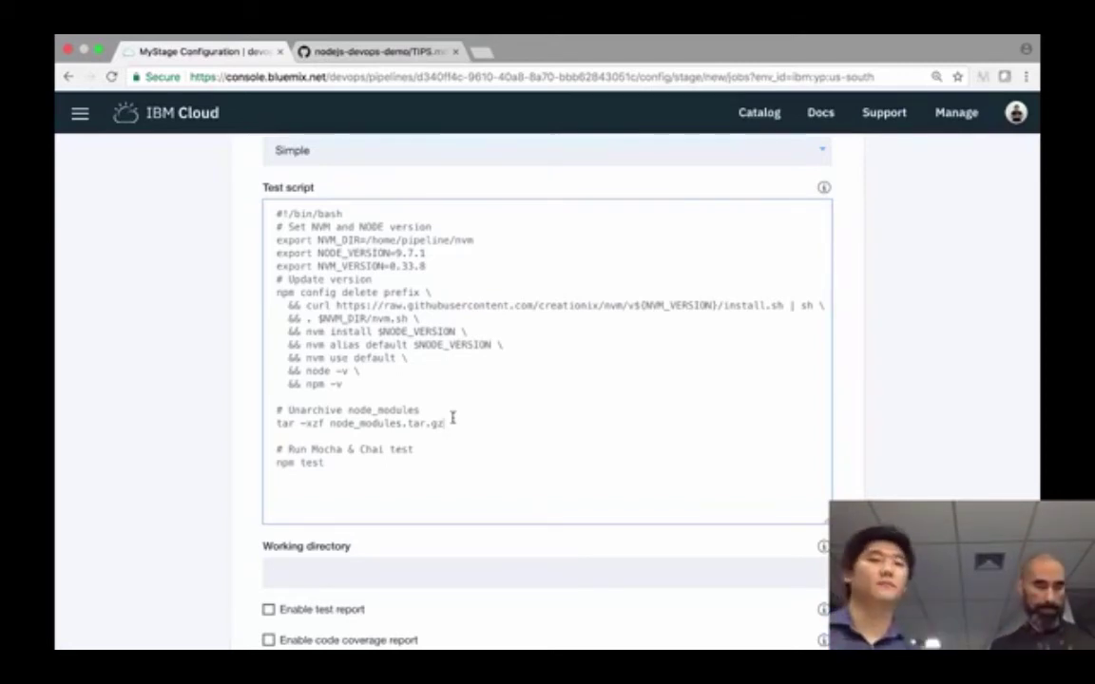
- Check the closing npm test line, then move to the Terminal workspace
{"action": "scroll", "coordinate": [459, 420], "scroll_direction": "down", "scroll_amount": 1}
{"action": "left_click", "coordinate": [331, 450]}
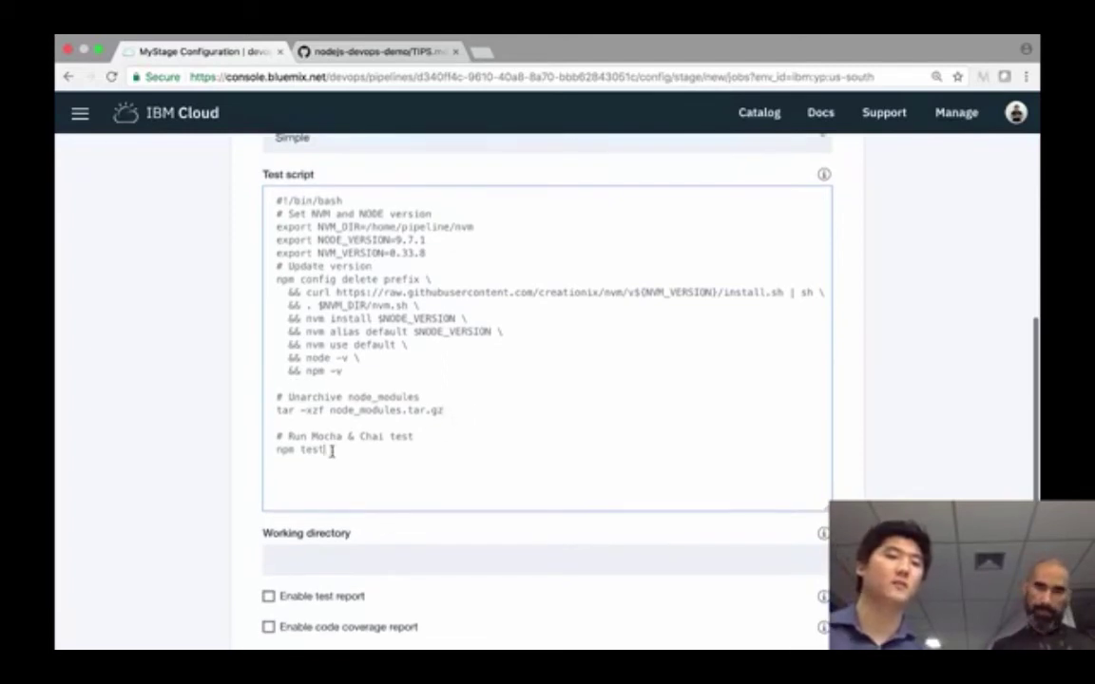
{"action": "double_click", "coordinate": [332, 451]}
{"action": "left_click", "coordinate": [335, 448]}
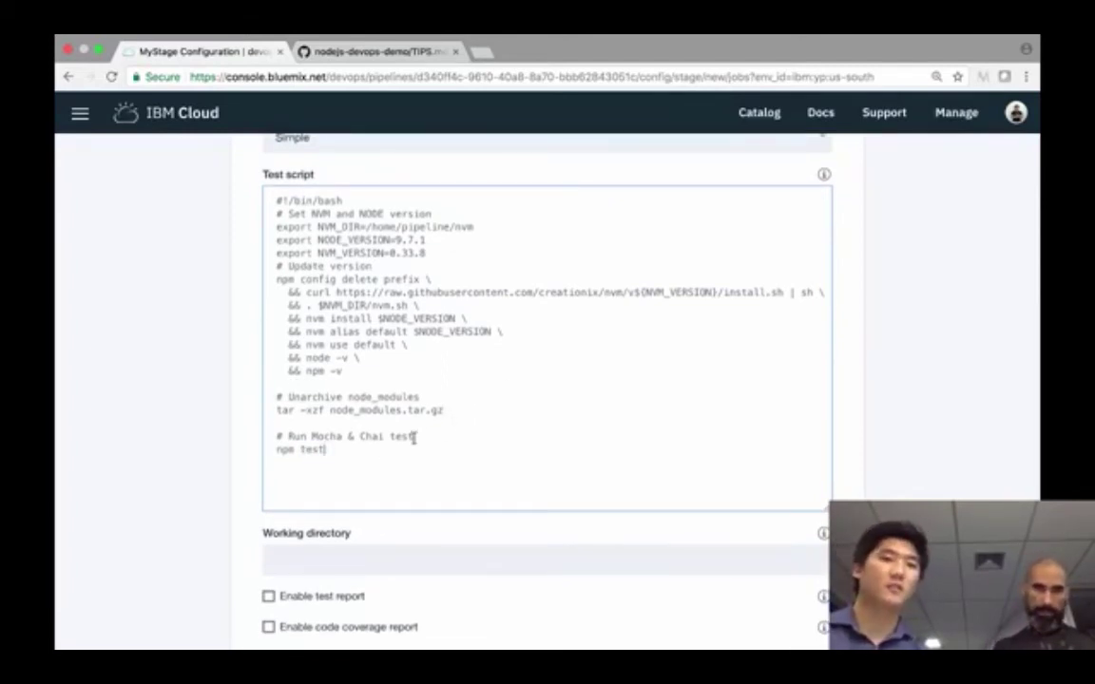
{"action": "key", "text": "ctrl+Left"}
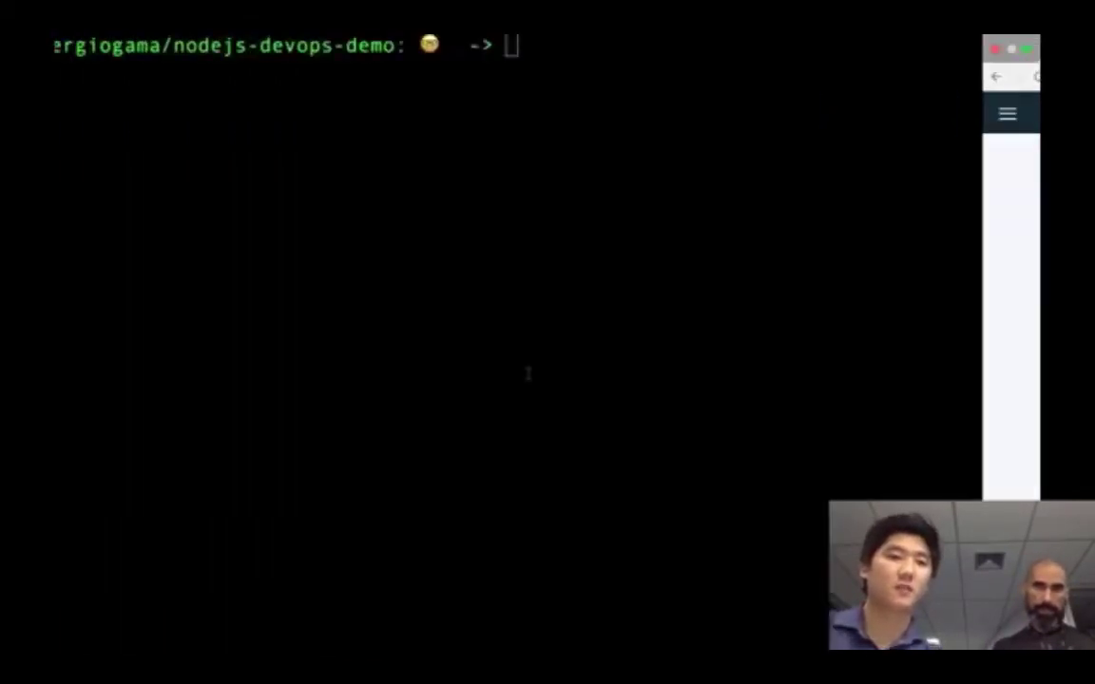
- Print package.json with cat and highlight the test script's mocha --recursive --exit command
{"action": "type", "text": "cat "}
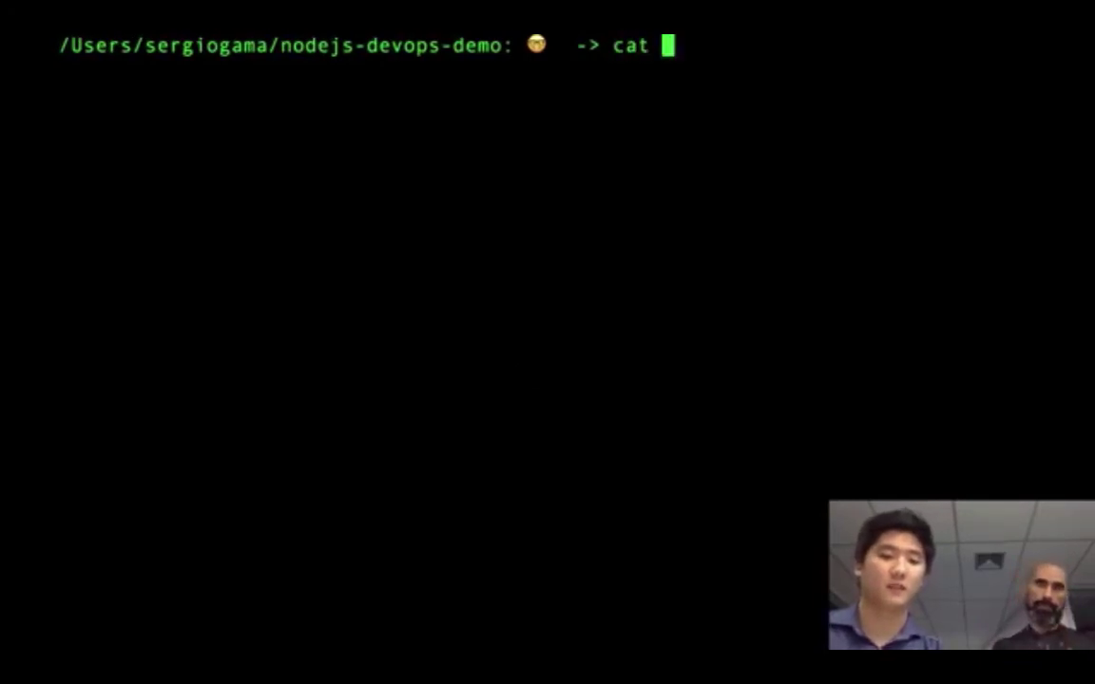
{"action": "type", "text": "package.json"}
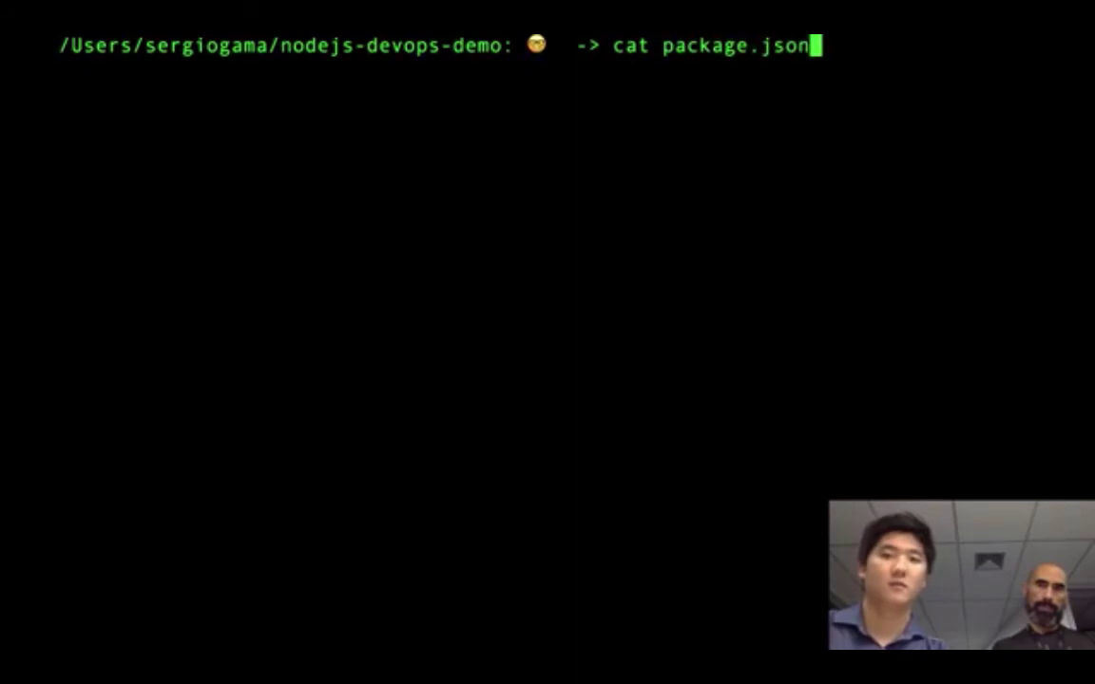
{"action": "key", "text": "Return"}
{"action": "scroll", "coordinate": [413, 359], "scroll_direction": "up", "scroll_amount": 3}
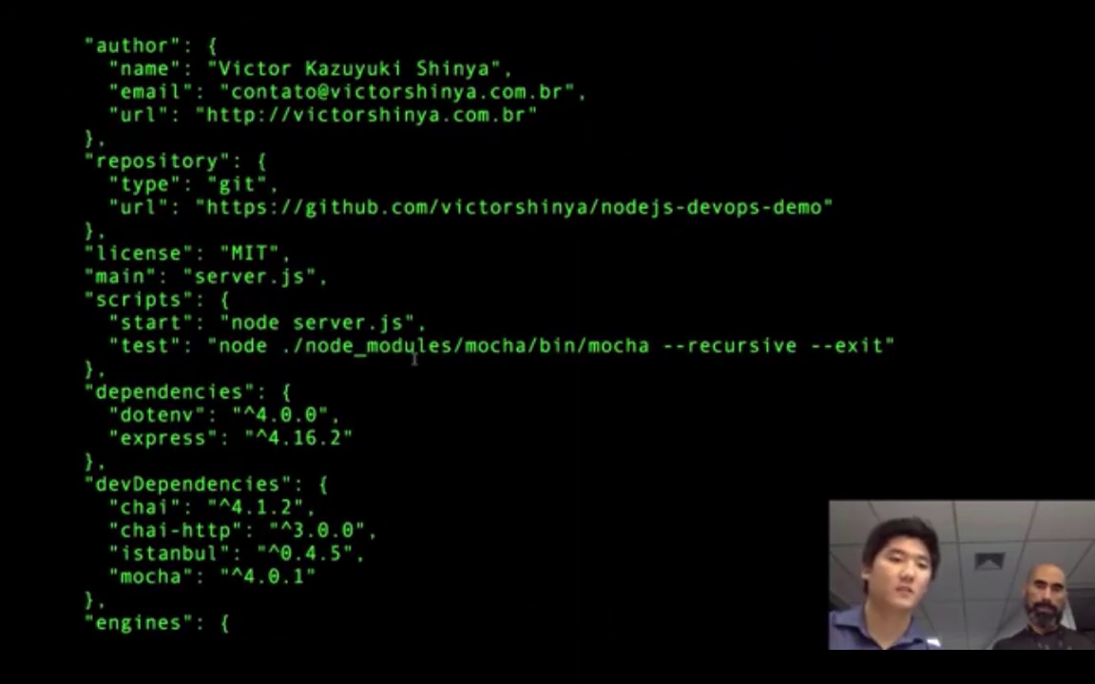
{"action": "left_click_drag", "start_coordinate": [217, 345], "coordinate": [889, 346]}
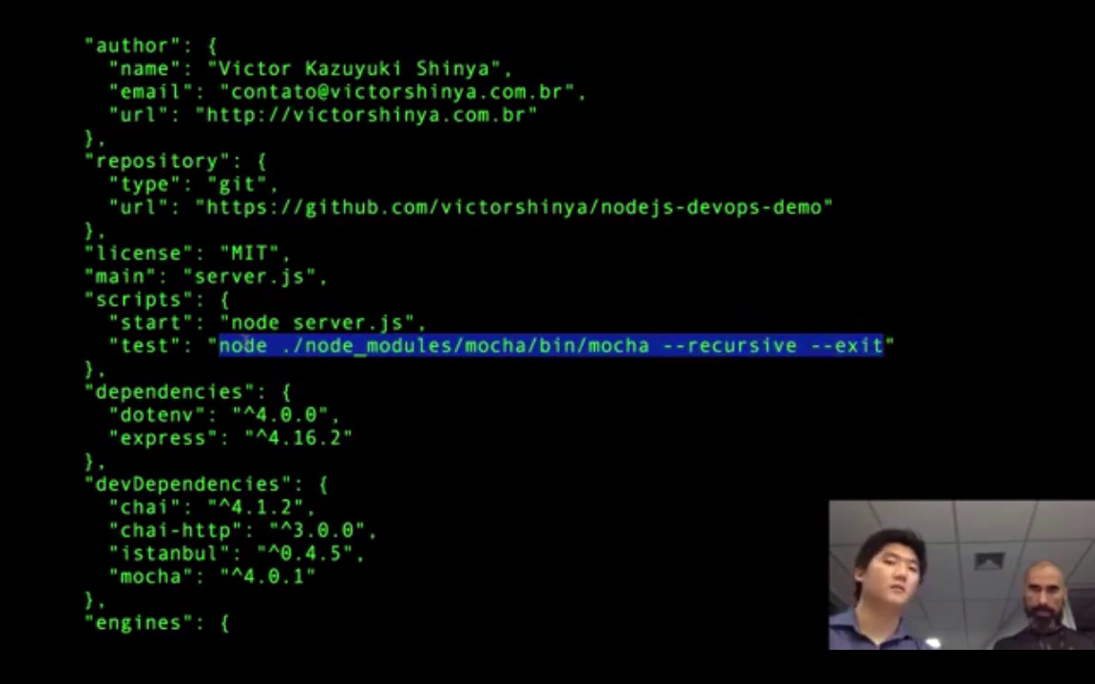
{"action": "double_click", "coordinate": [244, 344]}
{"action": "left_click", "coordinate": [219, 346]}
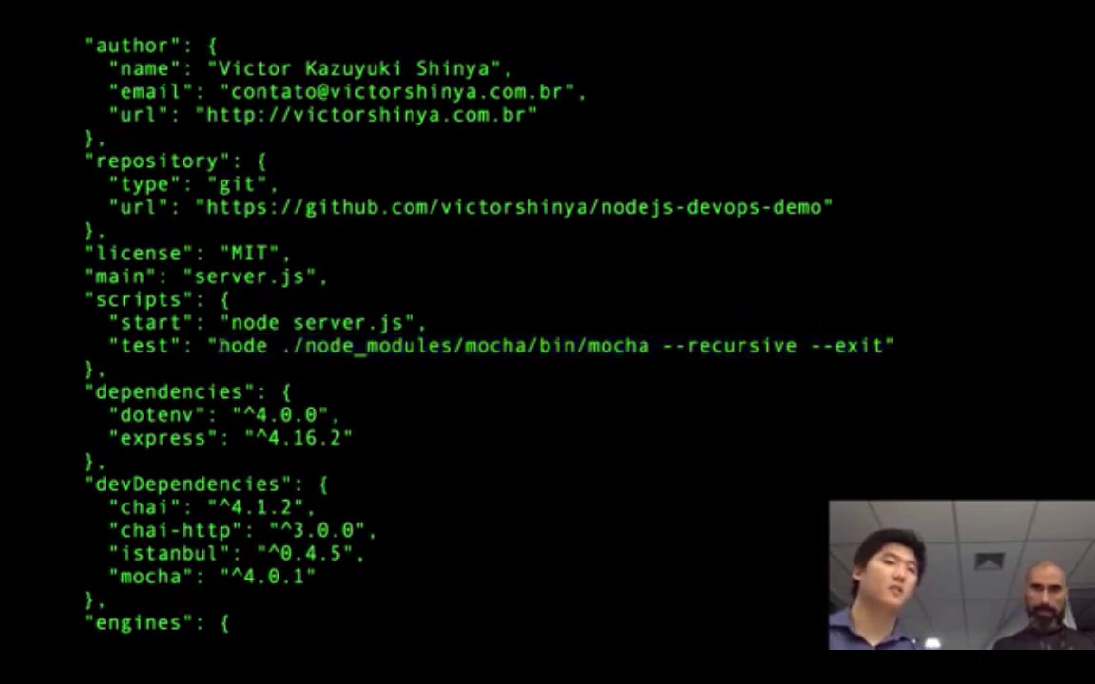
{"action": "left_click_drag", "start_coordinate": [219, 346], "coordinate": [882, 345]}
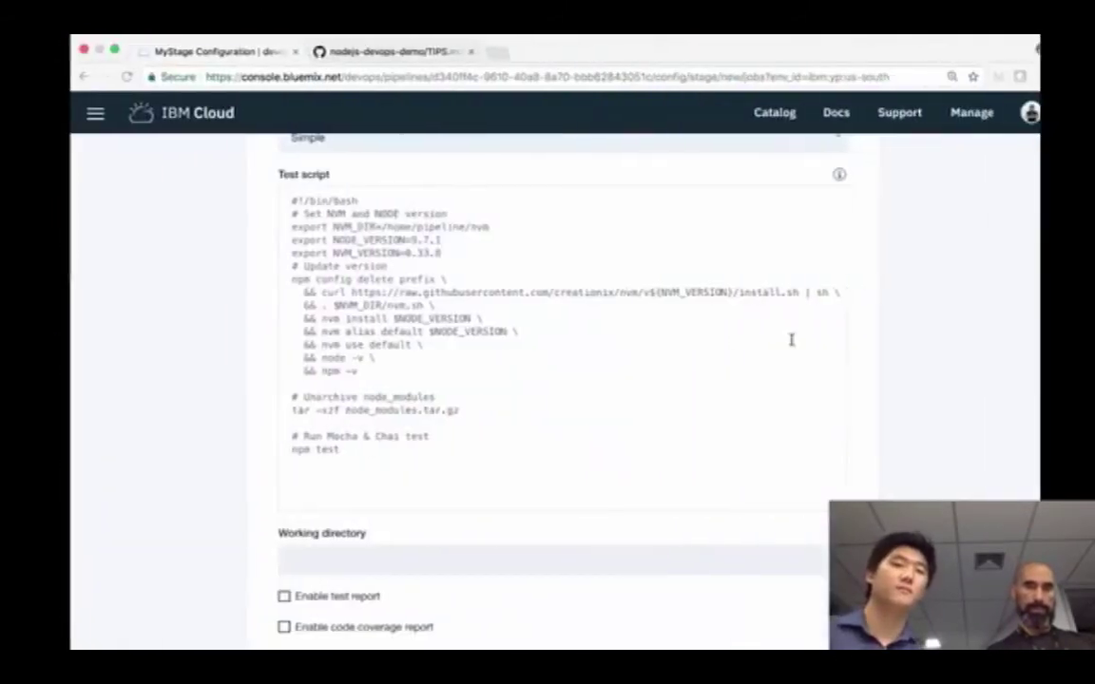
- Scroll through the Test job's npm test script and run conditions toward SAVE
{"action": "scroll", "coordinate": [453, 383], "scroll_direction": "down", "scroll_amount": 3}
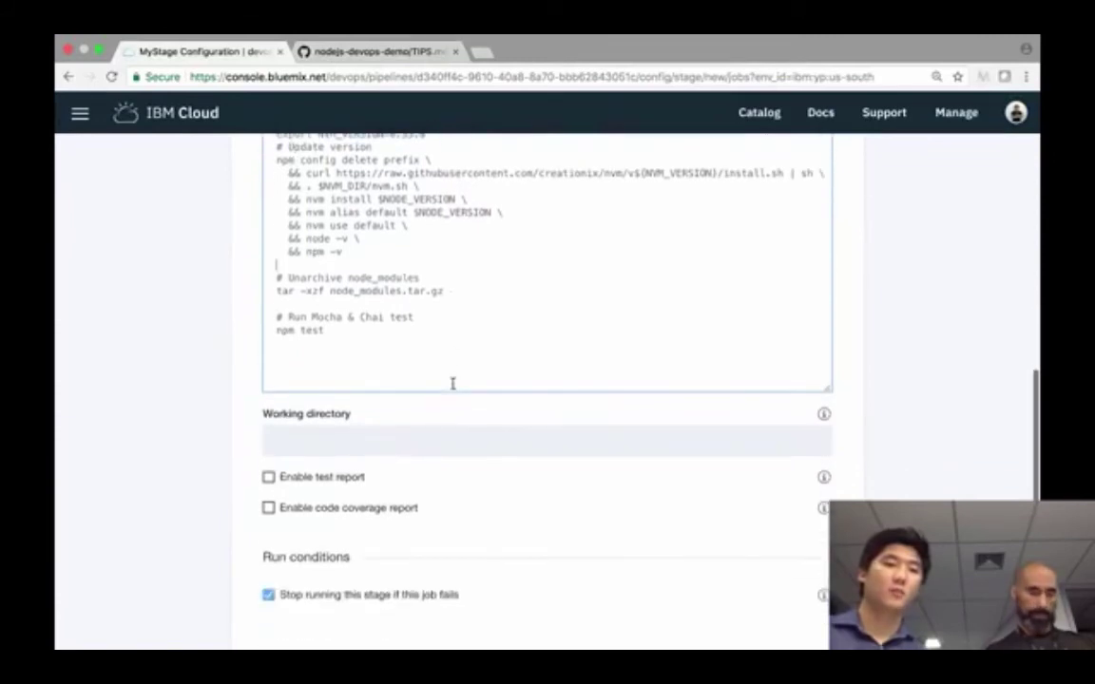
{"action": "scroll", "coordinate": [485, 340], "scroll_direction": "down", "scroll_amount": 1}
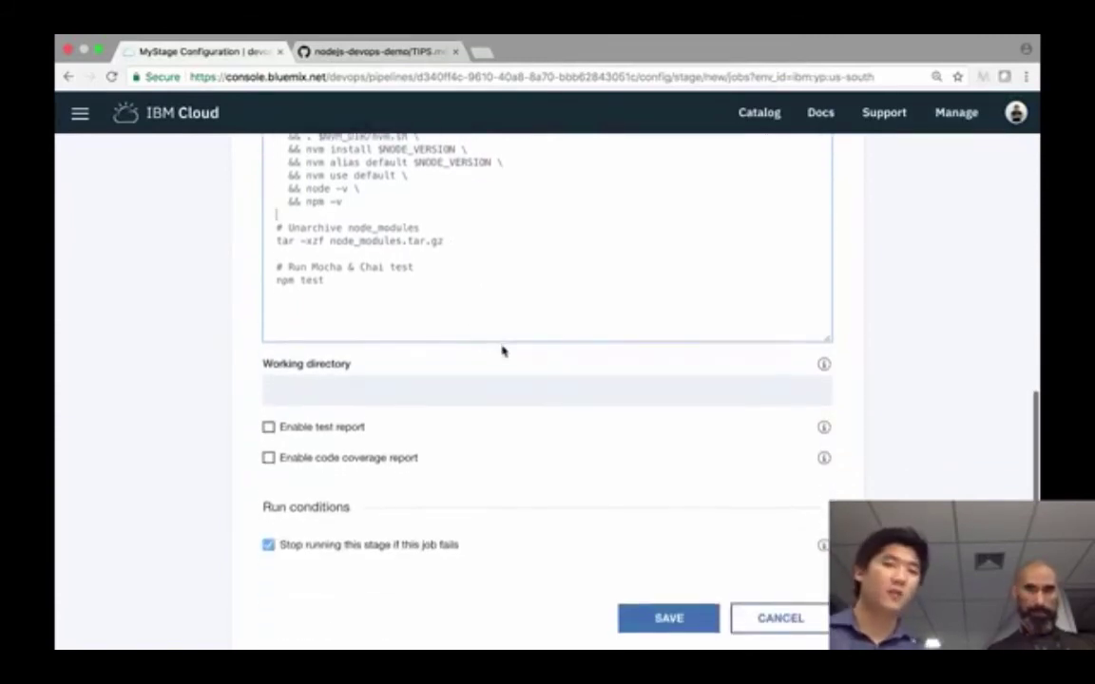
{"action": "scroll", "coordinate": [502, 352], "scroll_direction": "up", "scroll_amount": 1}
{"action": "scroll", "coordinate": [501, 346], "scroll_direction": "up", "scroll_amount": 1}
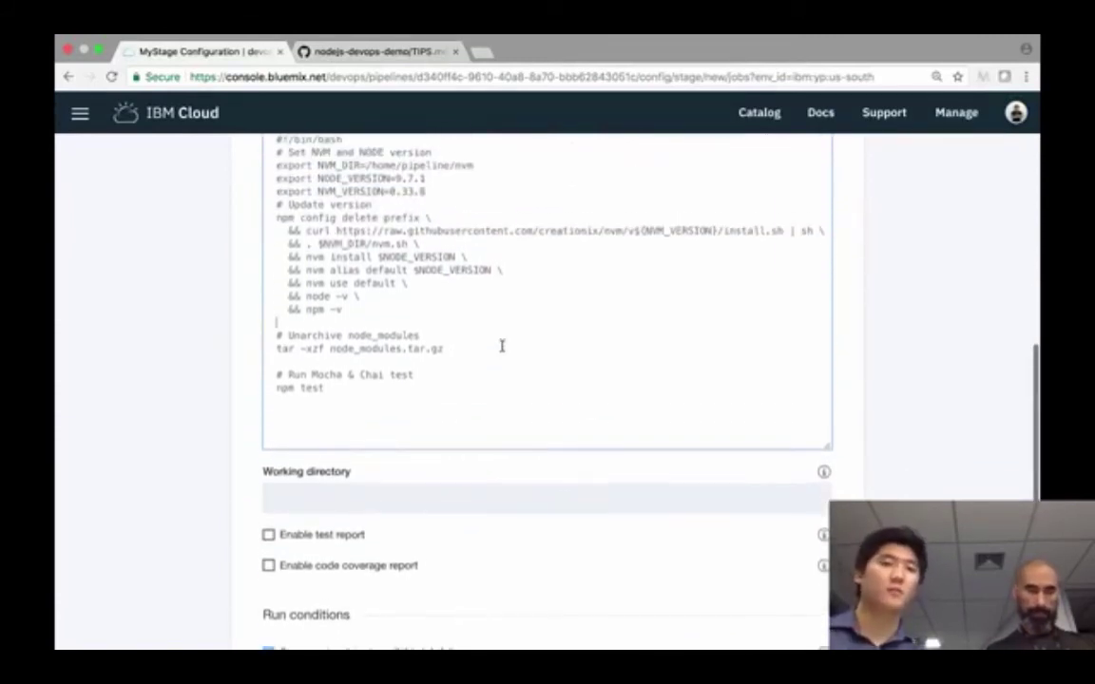
{"action": "scroll", "coordinate": [502, 346], "scroll_direction": "up", "scroll_amount": 2}
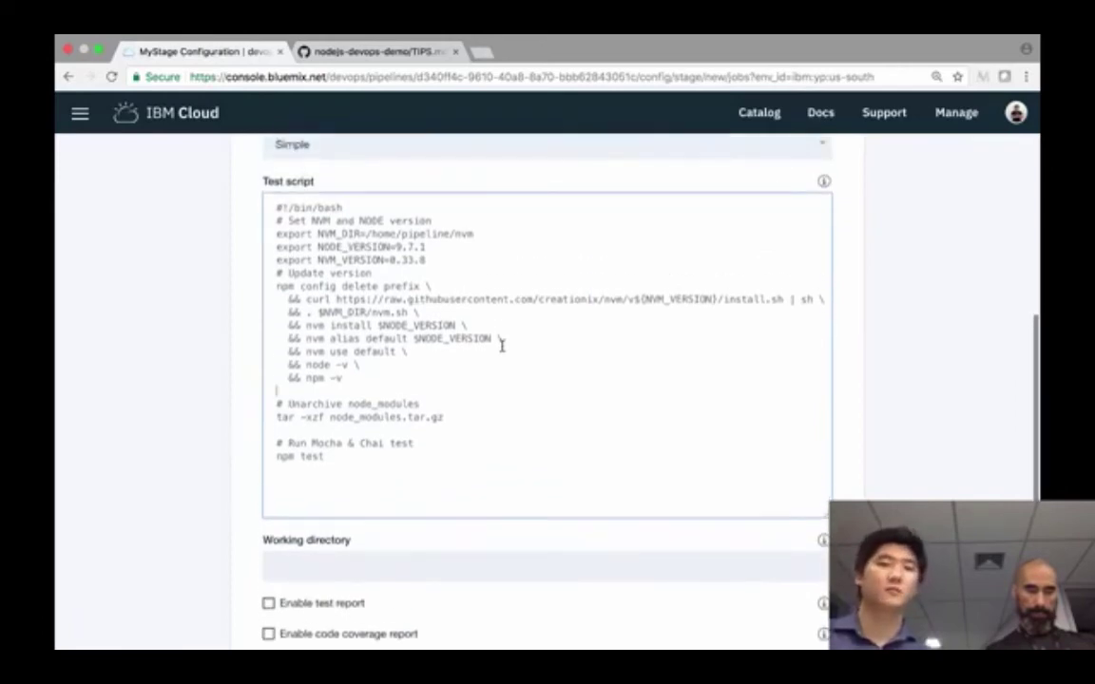
{"action": "scroll", "coordinate": [501, 346], "scroll_direction": "down", "scroll_amount": 3}
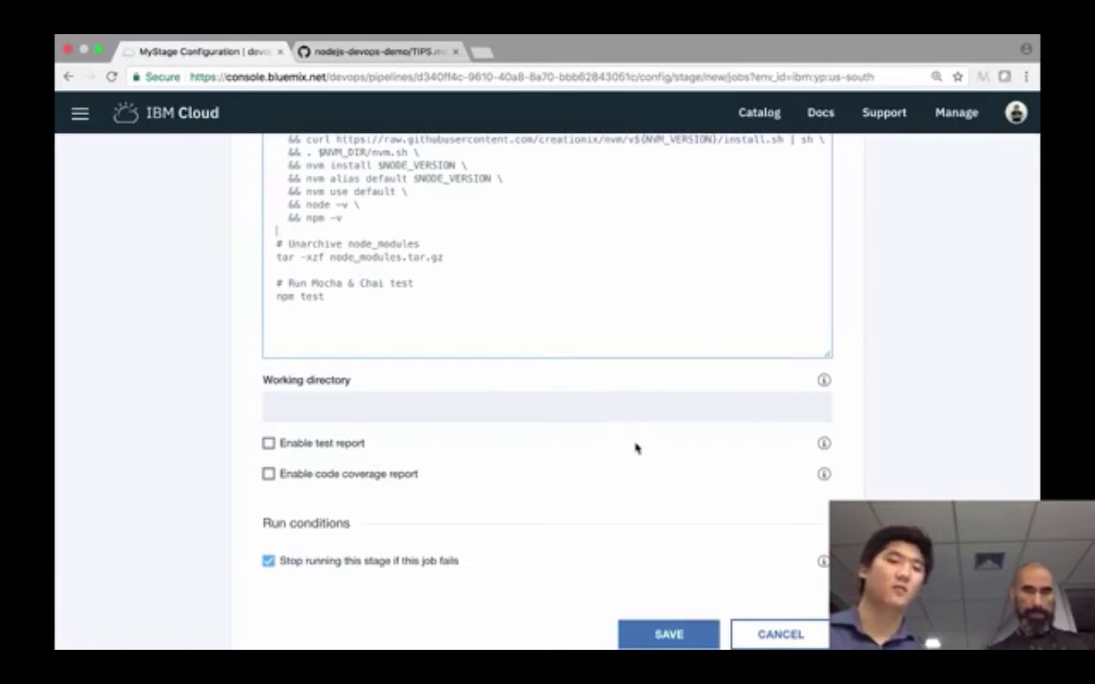
{"action": "scroll", "coordinate": [636, 448], "scroll_direction": "down", "scroll_amount": 1}
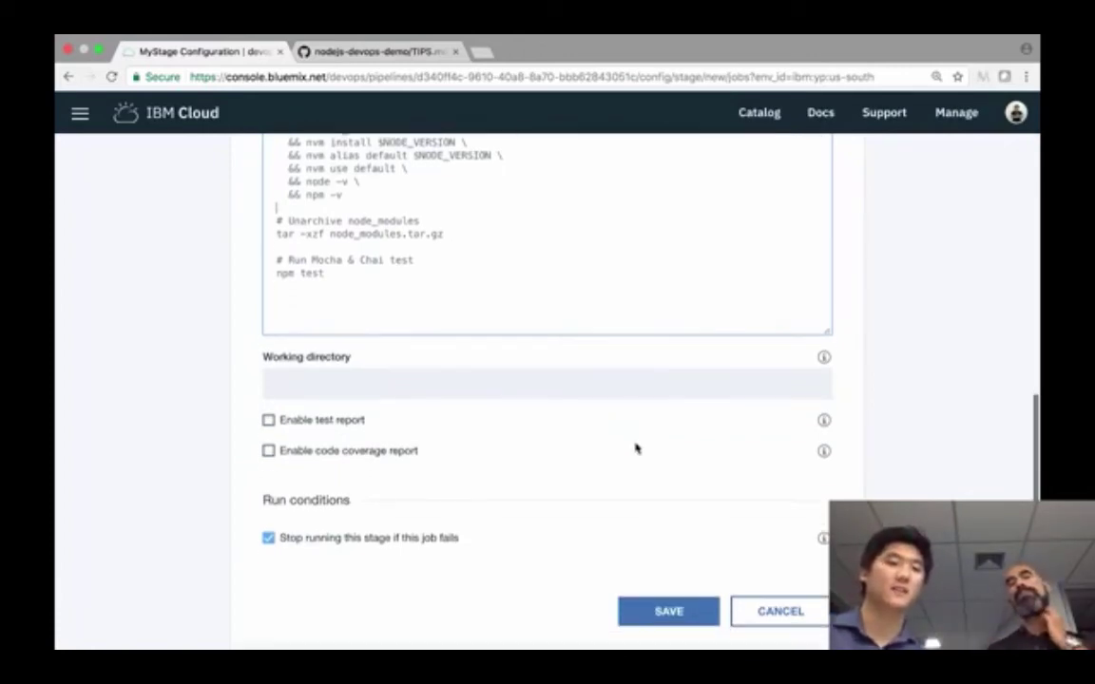
{"action": "scroll", "coordinate": [636, 448], "scroll_direction": "down", "scroll_amount": 1}
{"action": "scroll", "coordinate": [655, 466], "scroll_direction": "up", "scroll_amount": 3}
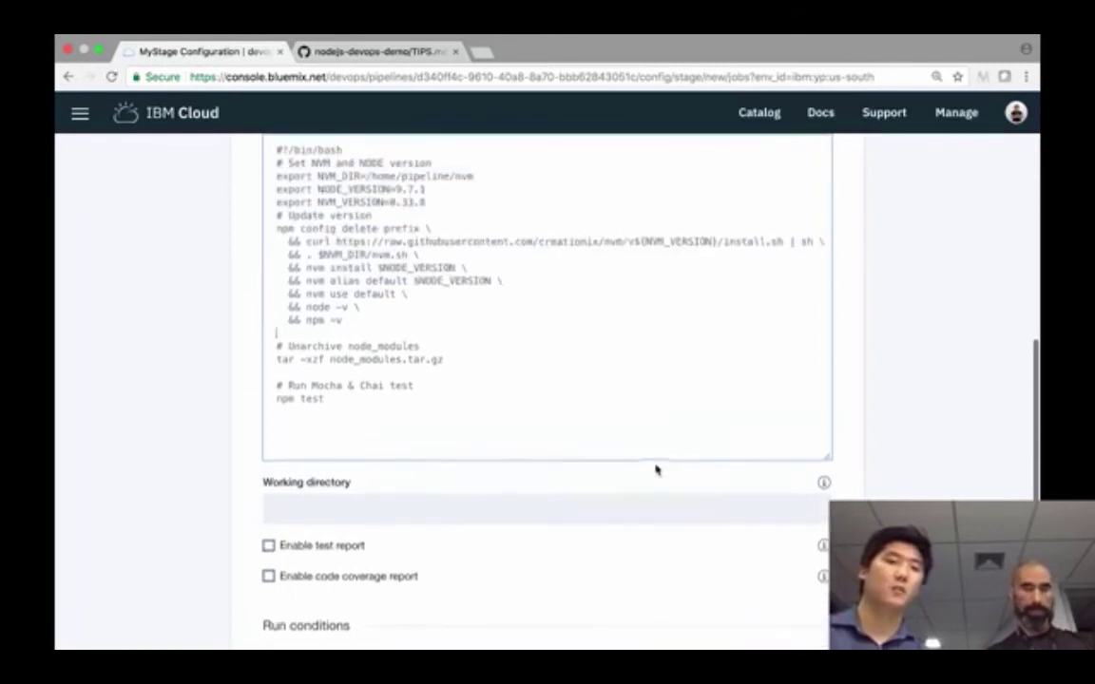
{"action": "scroll", "coordinate": [656, 469], "scroll_direction": "down", "scroll_amount": 5}
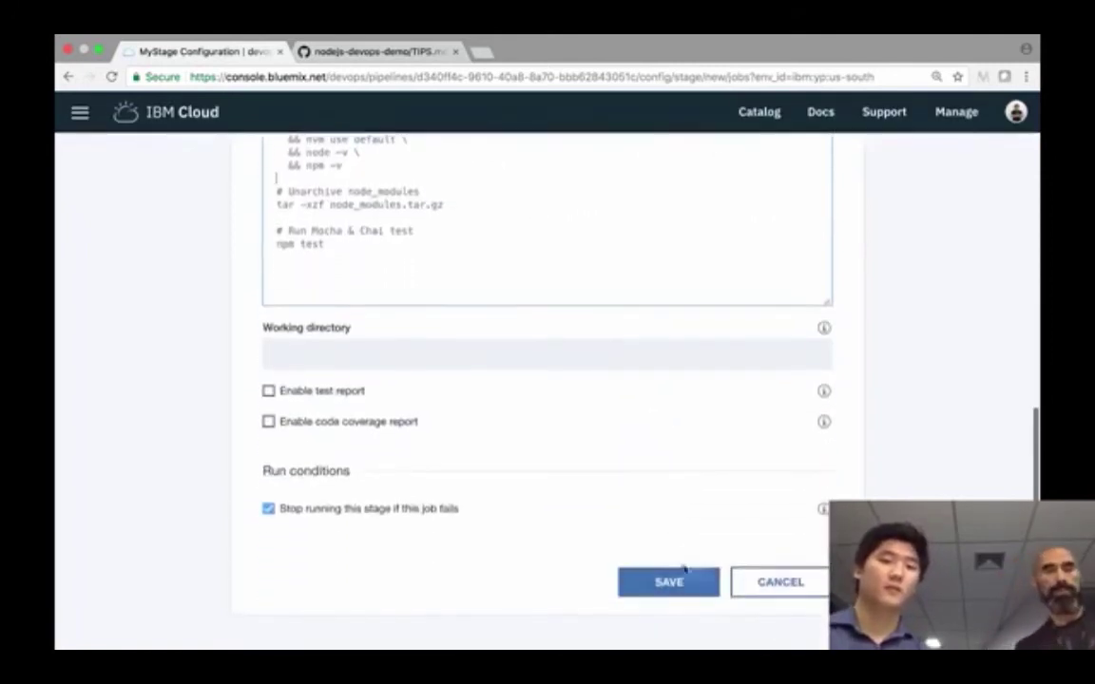
- Save the Test job with its nvm setup, unarchive and npm test script
{"action": "left_click", "coordinate": [681, 588]}
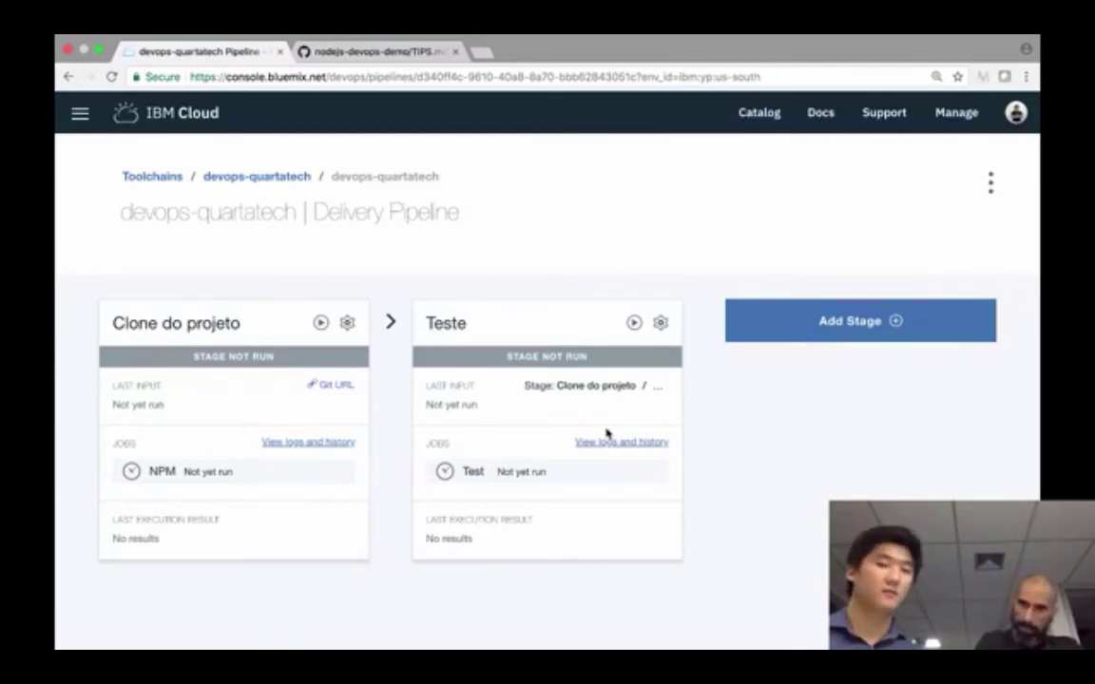
- Add a stage named Deploy that takes build artifacts from Clone do projeto's NPM job
{"action": "left_click", "coordinate": [806, 323]}
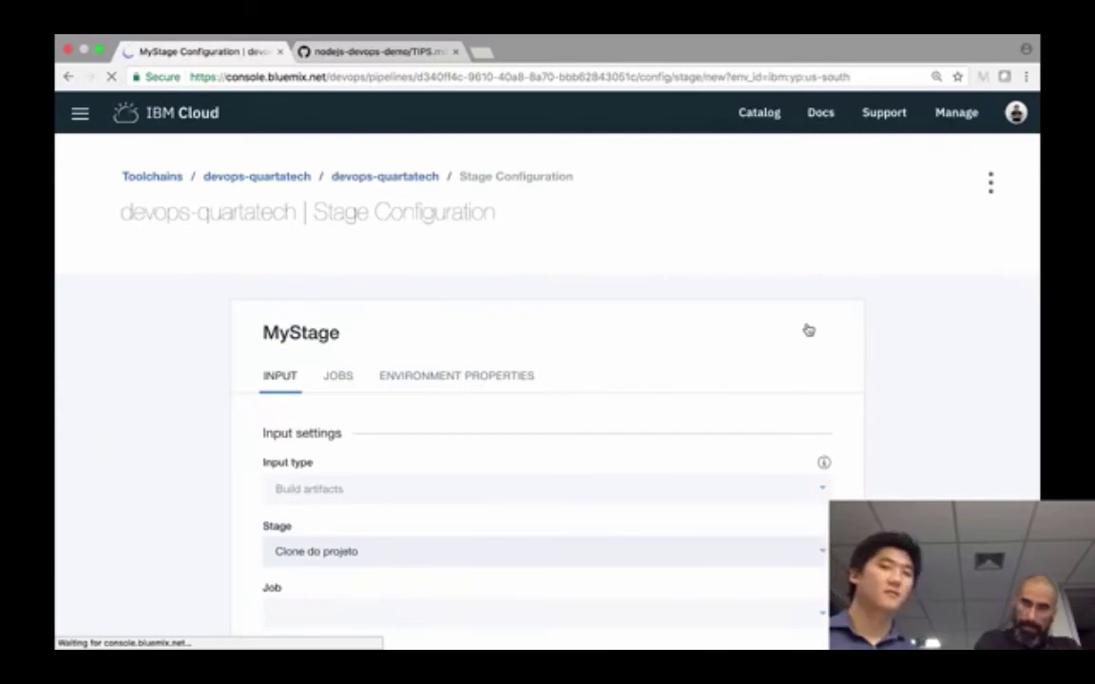
{"action": "scroll", "coordinate": [623, 391], "scroll_direction": "down", "scroll_amount": 2}
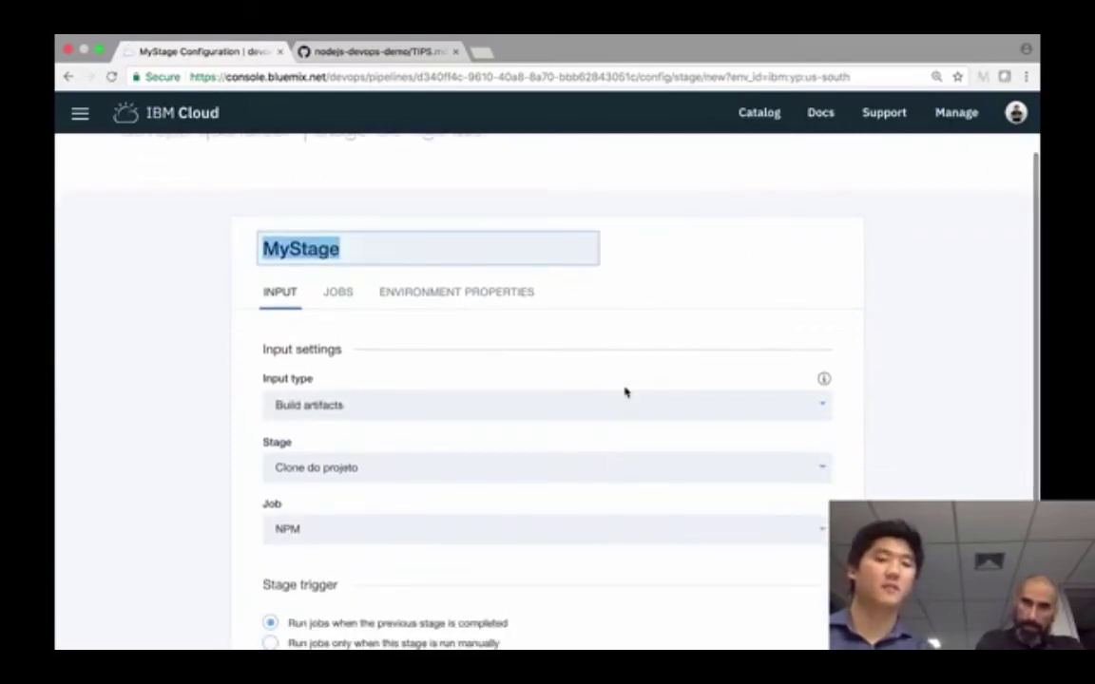
{"action": "type", "text": "Ddeplou"}
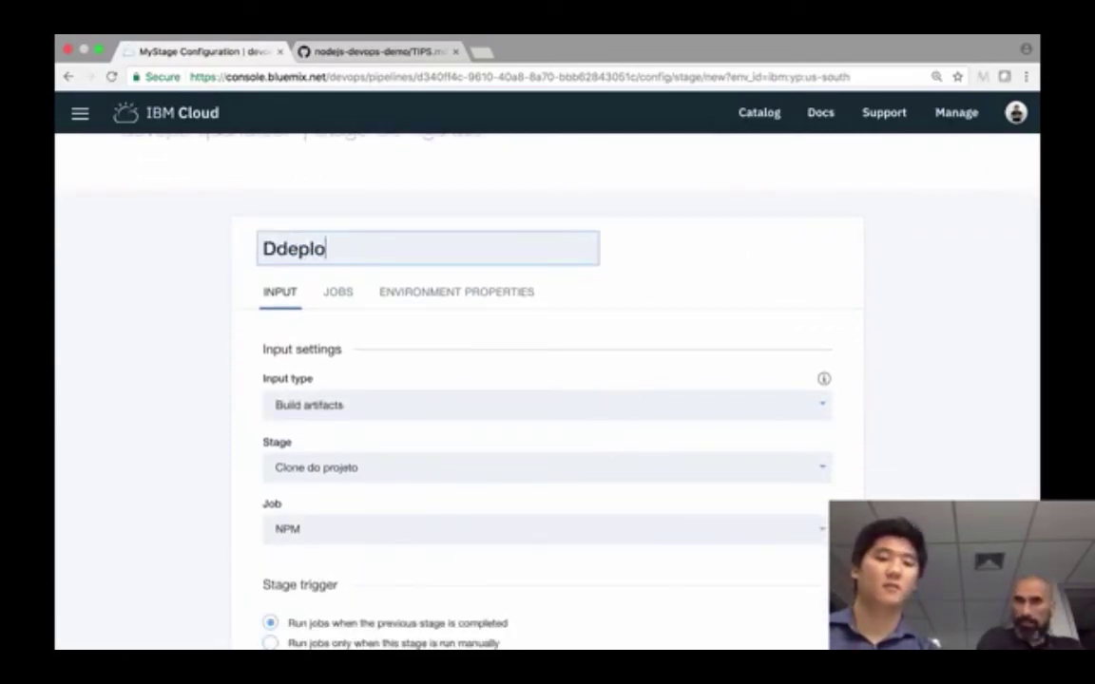
{"action": "key", "text": "BackSpace"}
{"action": "key", "text": "BackSpace"}
{"action": "key", "text": "BackSpace"}
{"action": "key", "text": "BackSpace"}
{"action": "key", "text": "BackSpace"}
{"action": "key", "text": "BackSpace"}
{"action": "type", "text": "eploy"}
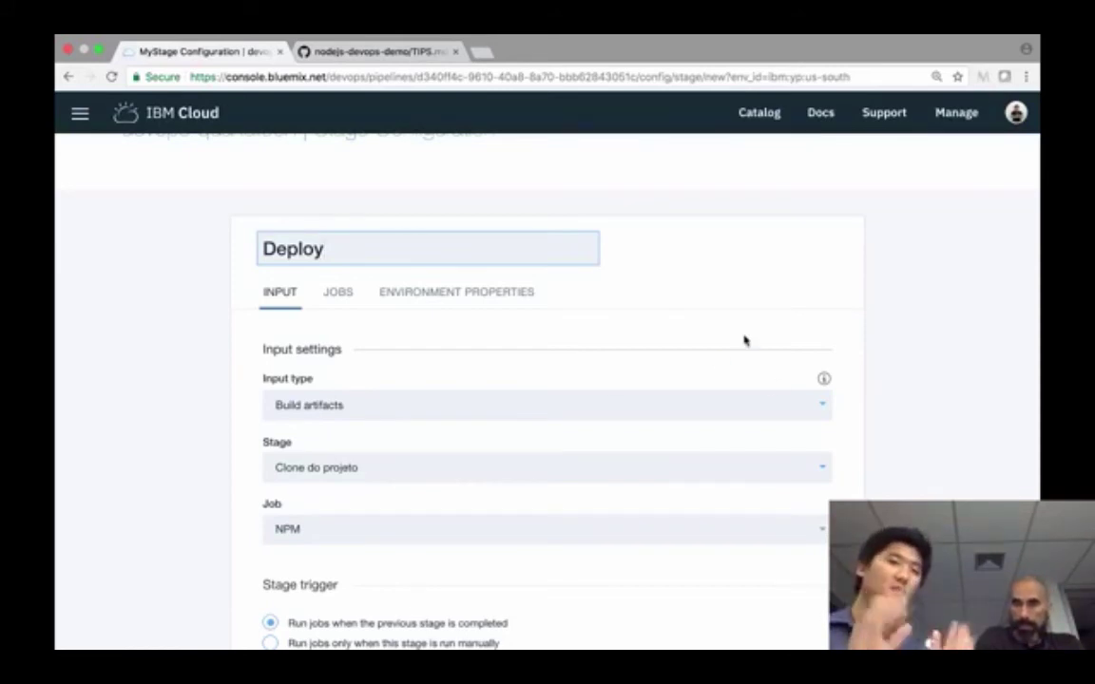
{"action": "scroll", "coordinate": [744, 339], "scroll_direction": "down", "scroll_amount": 2}
{"action": "scroll", "coordinate": [744, 339], "scroll_direction": "down", "scroll_amount": 1}
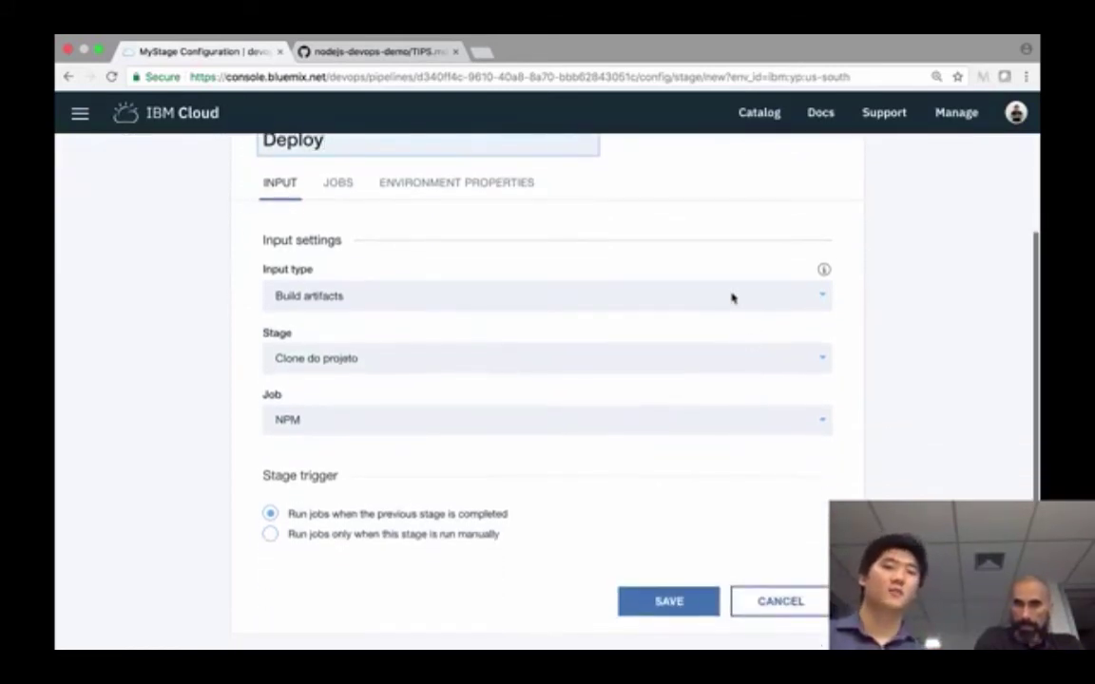
{"action": "scroll", "coordinate": [733, 296], "scroll_direction": "up", "scroll_amount": 1}
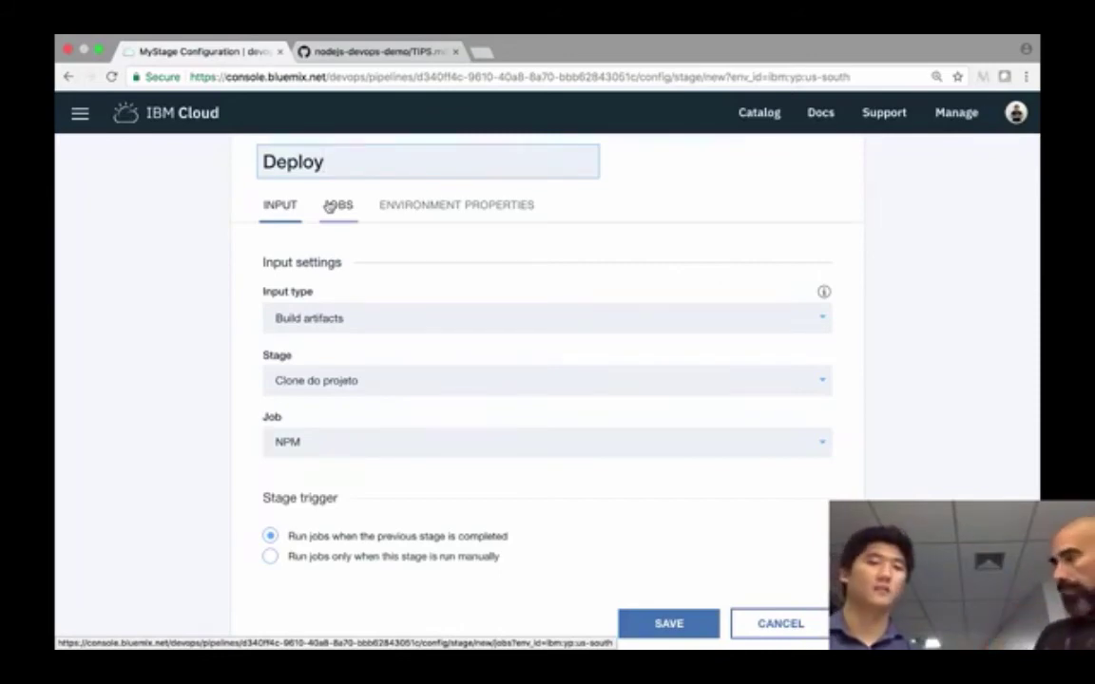
{"action": "left_click", "coordinate": [328, 206]}
{"action": "left_click", "coordinate": [288, 337]}
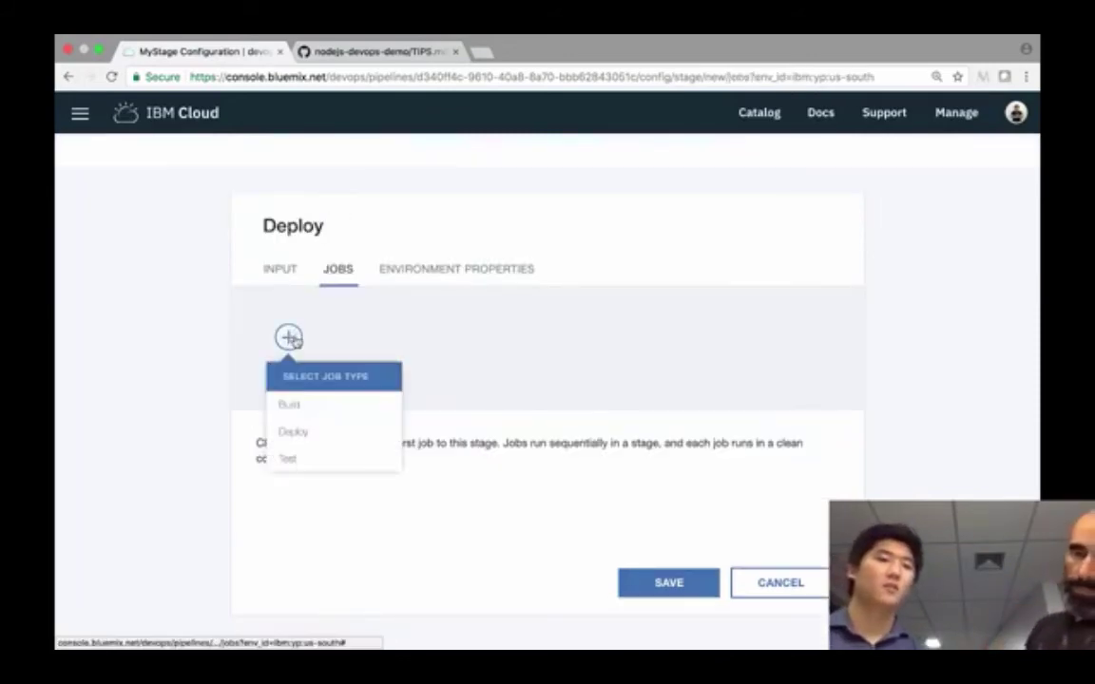
{"action": "left_click", "coordinate": [307, 433]}
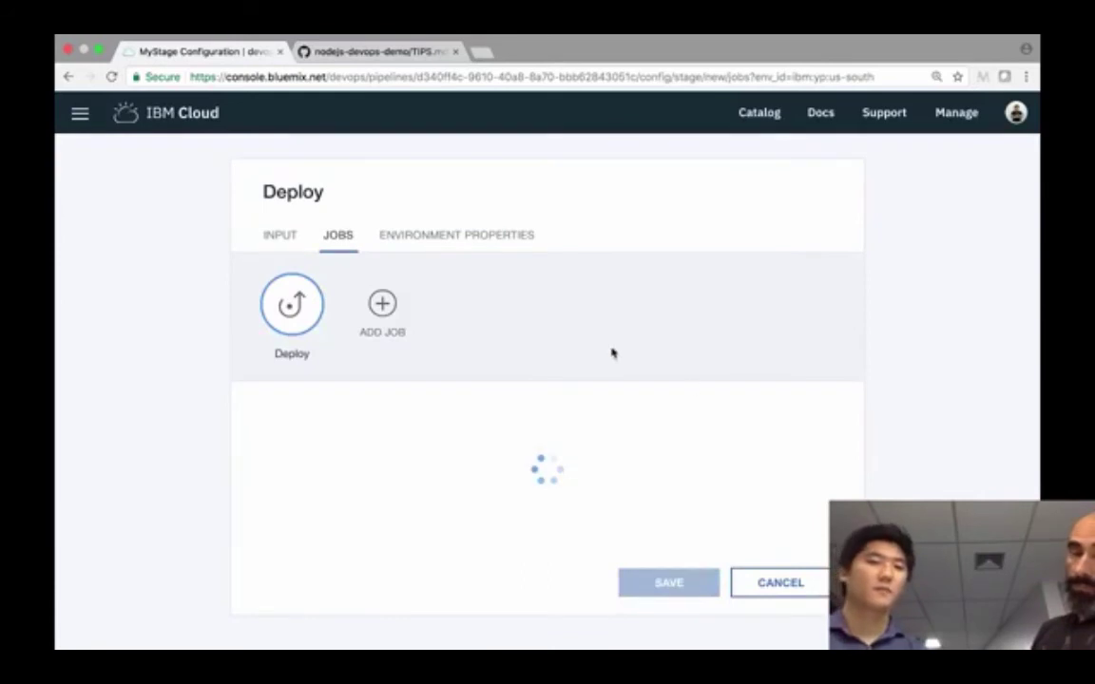
{"action": "left_click", "coordinate": [667, 304]}
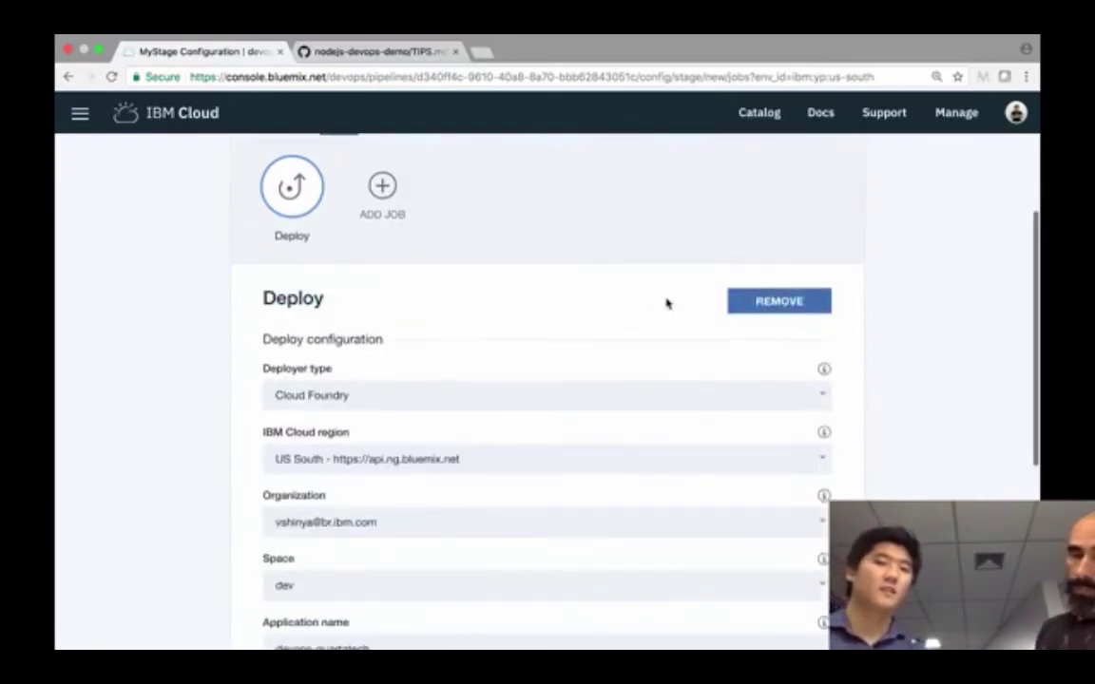
{"action": "left_click", "coordinate": [570, 302]}
{"action": "scroll", "coordinate": [667, 232], "scroll_direction": "down", "scroll_amount": 1}
{"action": "left_click", "coordinate": [662, 276]}
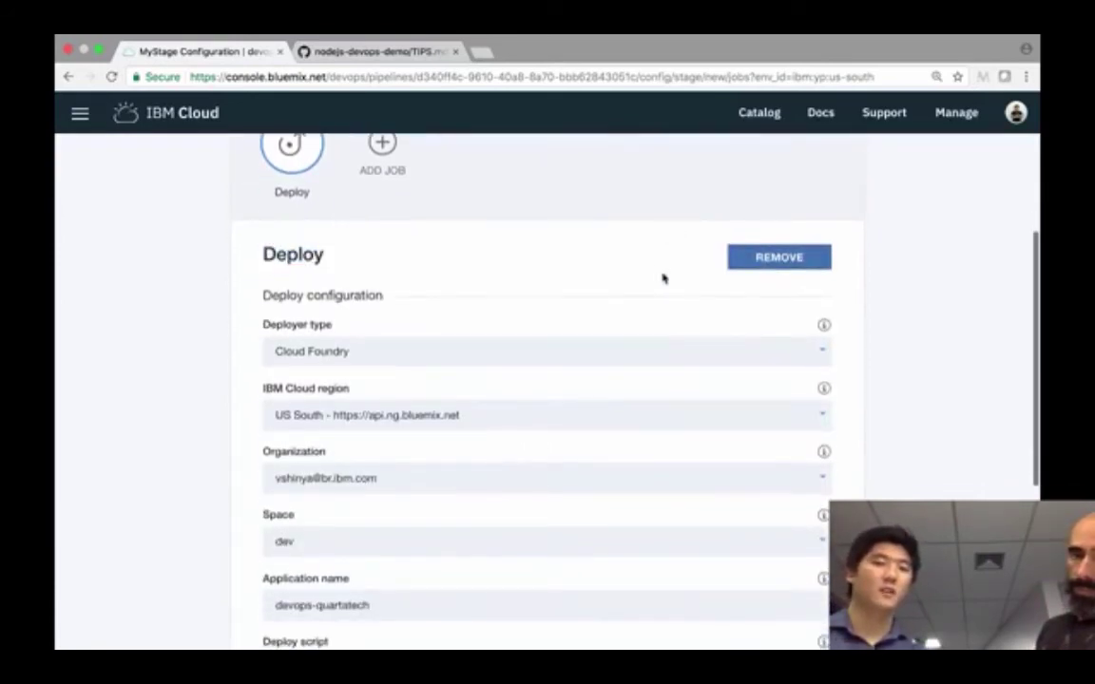
{"action": "scroll", "coordinate": [654, 359], "scroll_direction": "down", "scroll_amount": 1}
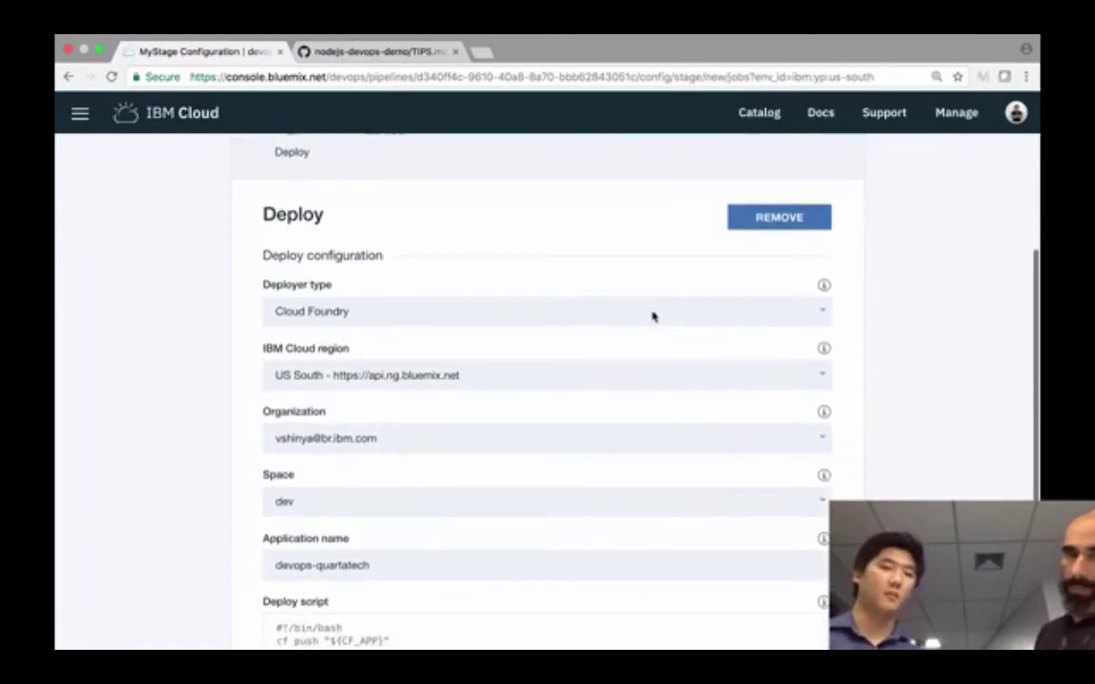
{"action": "scroll", "coordinate": [653, 315], "scroll_direction": "down", "scroll_amount": 1}
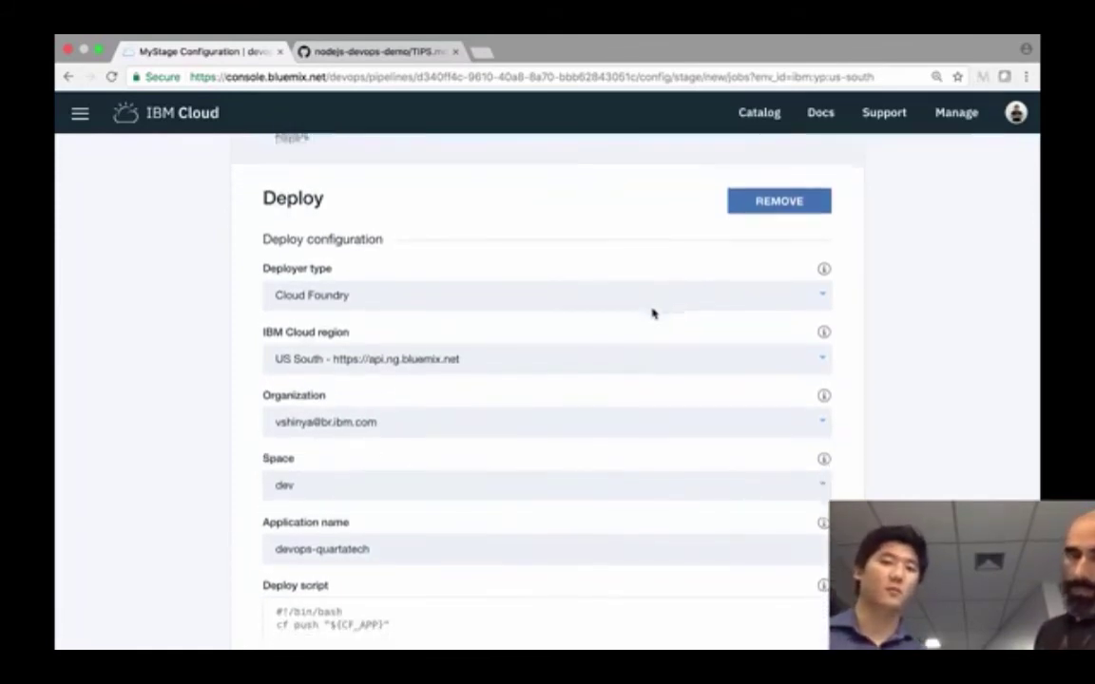
{"action": "scroll", "coordinate": [638, 339], "scroll_direction": "down", "scroll_amount": 2}
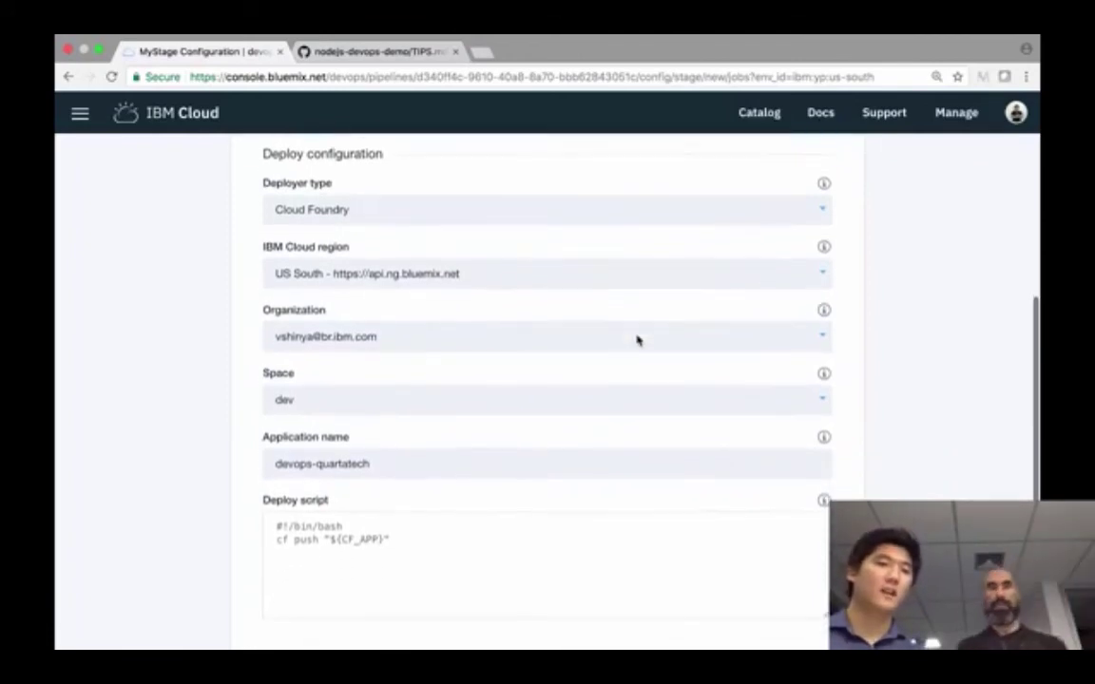
{"action": "scroll", "coordinate": [638, 339], "scroll_direction": "down", "scroll_amount": 1}
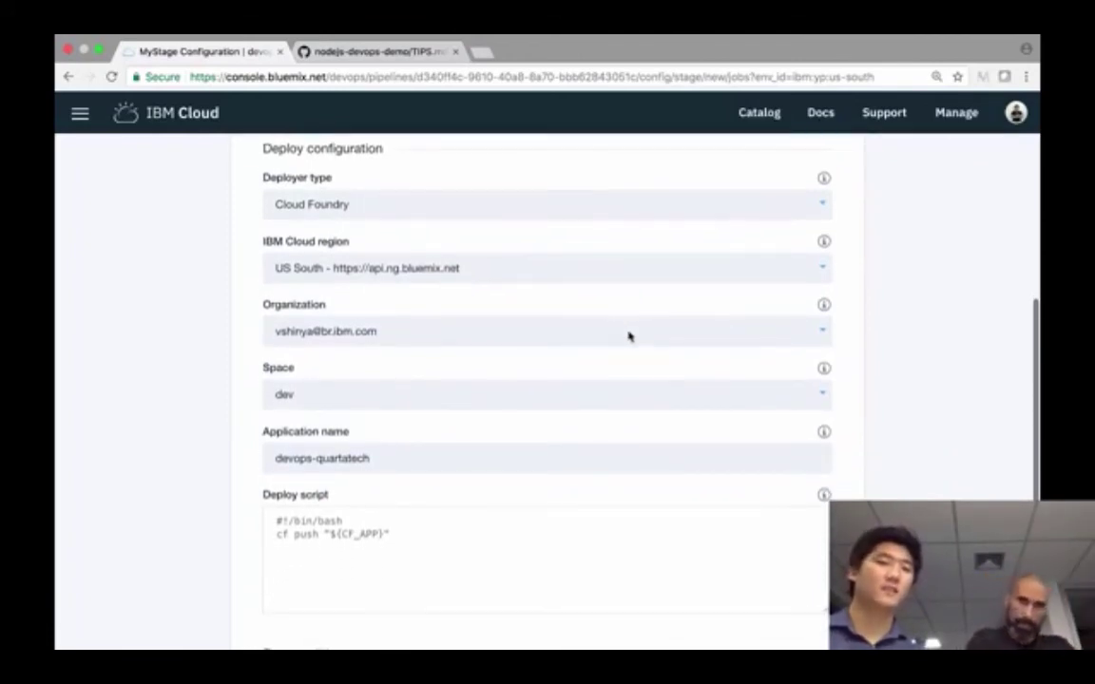
{"action": "scroll", "coordinate": [591, 398], "scroll_direction": "down", "scroll_amount": 2}
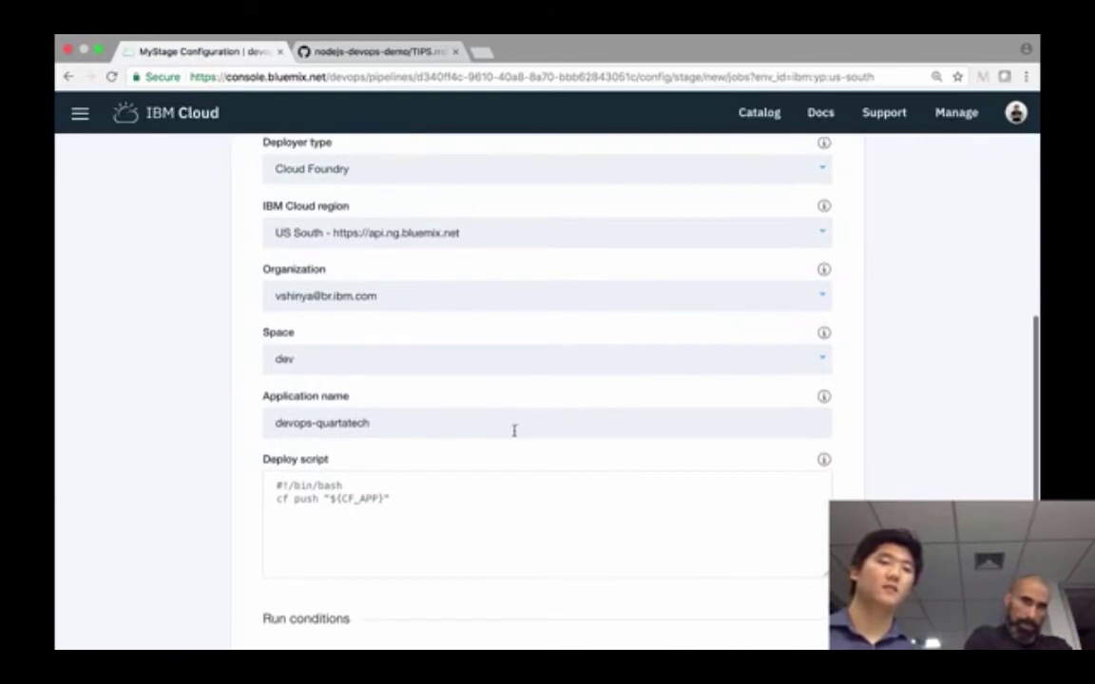
{"action": "left_click", "coordinate": [514, 431]}
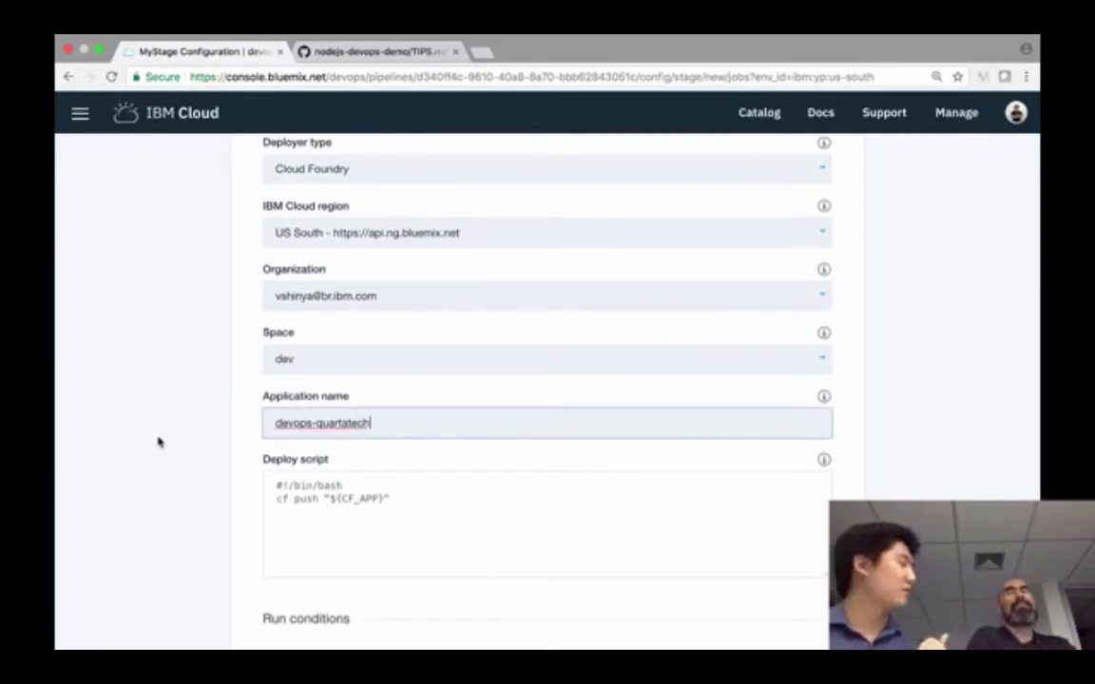
- Check the application name devops-quartatech and the cf push deploy script
{"action": "left_click_drag", "start_coordinate": [394, 421], "coordinate": [269, 425]}
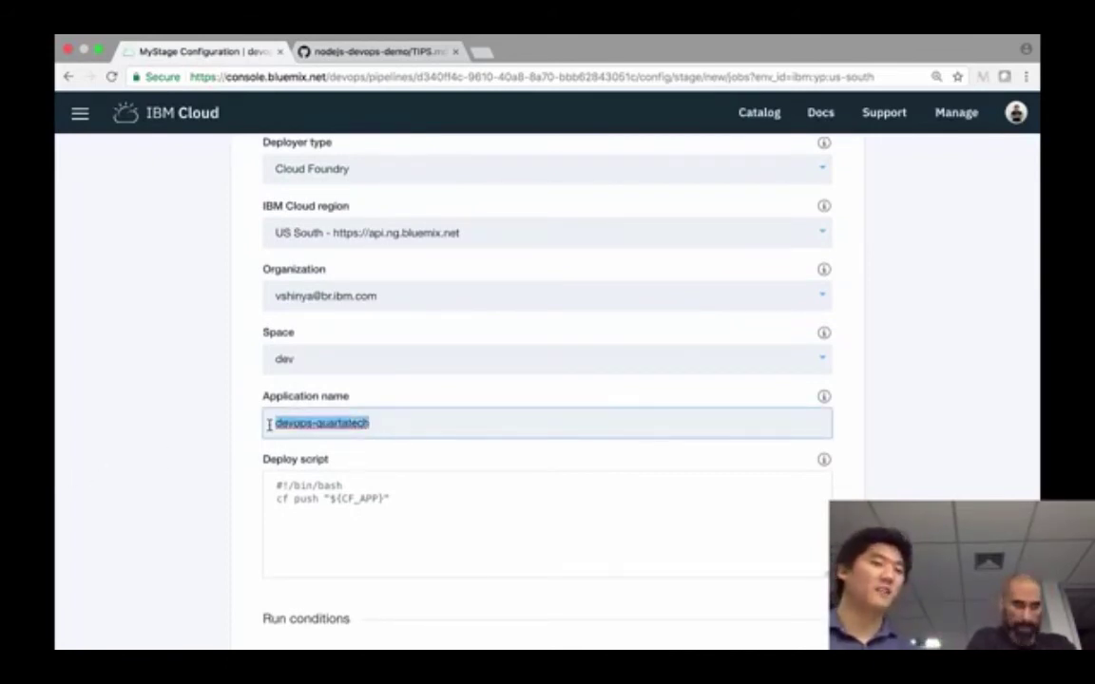
{"action": "left_click", "coordinate": [270, 424]}
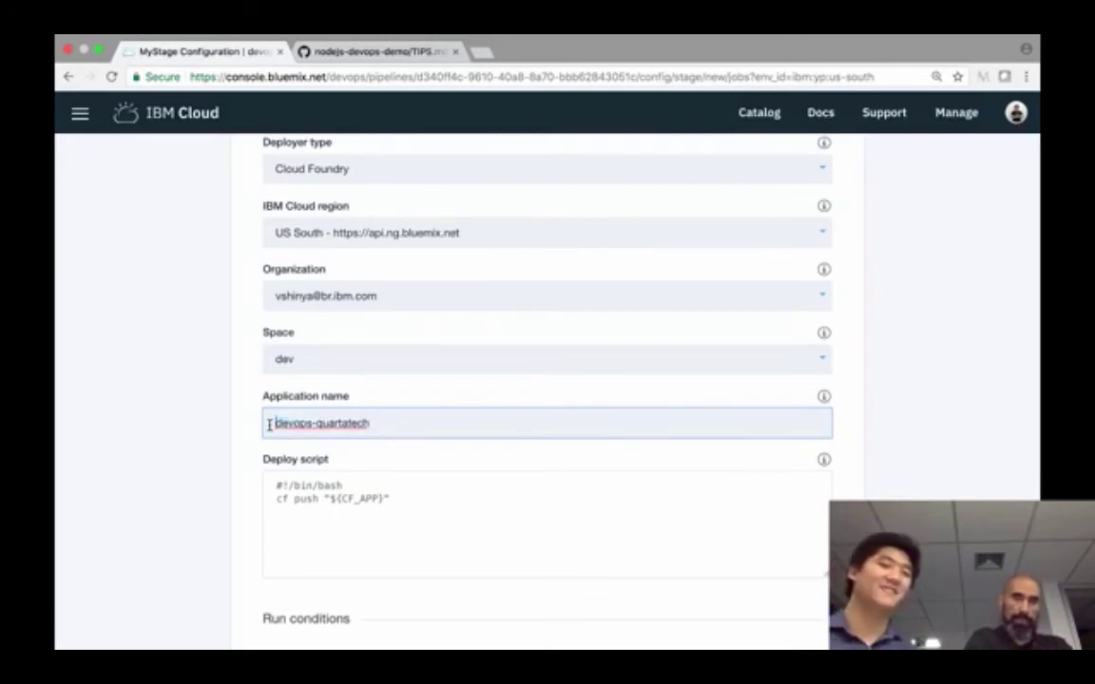
{"action": "left_click", "coordinate": [491, 423]}
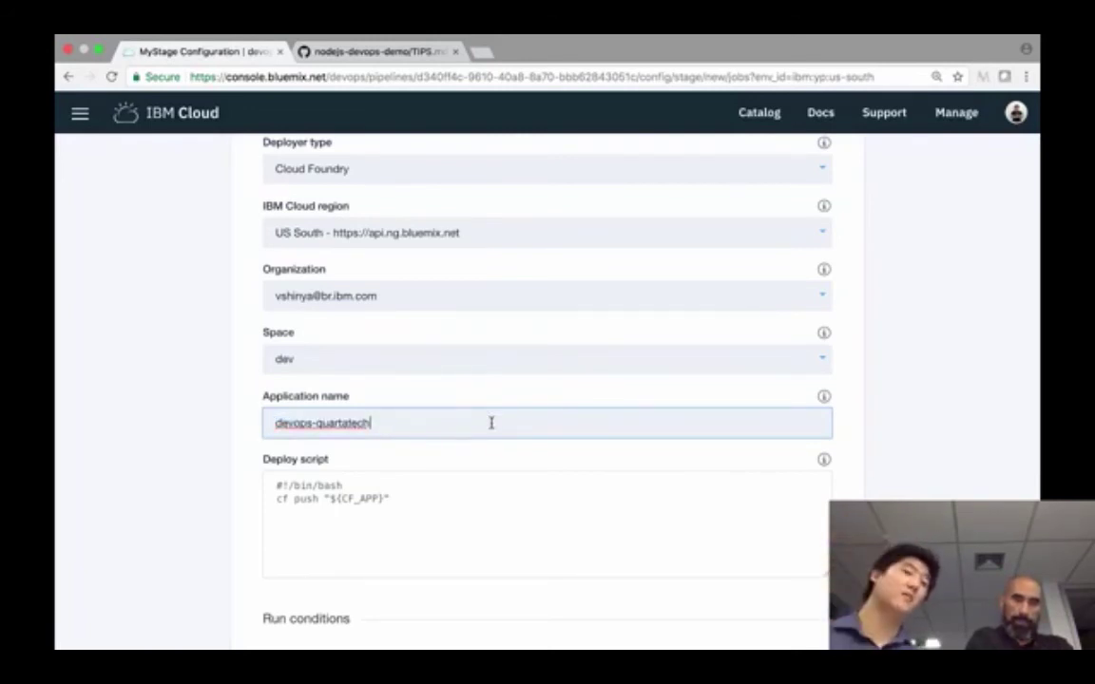
{"action": "left_click", "coordinate": [415, 486]}
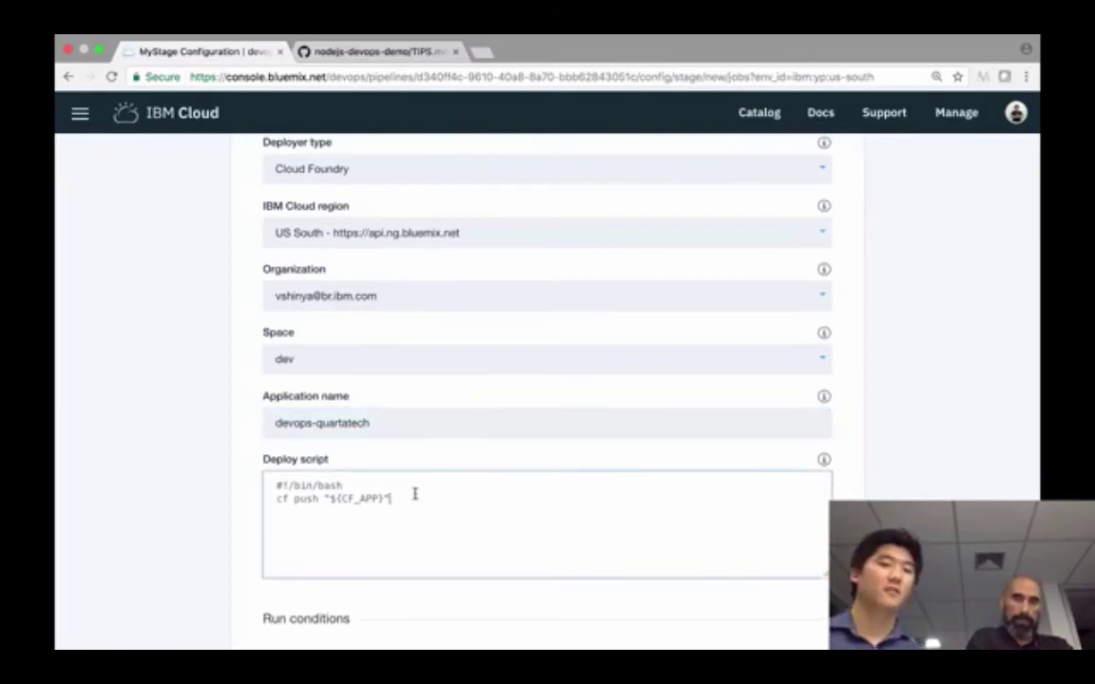
- Save the Deploy job with Cloud Foundry, US South and dev space settings
{"action": "scroll", "coordinate": [229, 386], "scroll_direction": "up", "scroll_amount": 3}
{"action": "scroll", "coordinate": [229, 386], "scroll_direction": "down", "scroll_amount": 3}
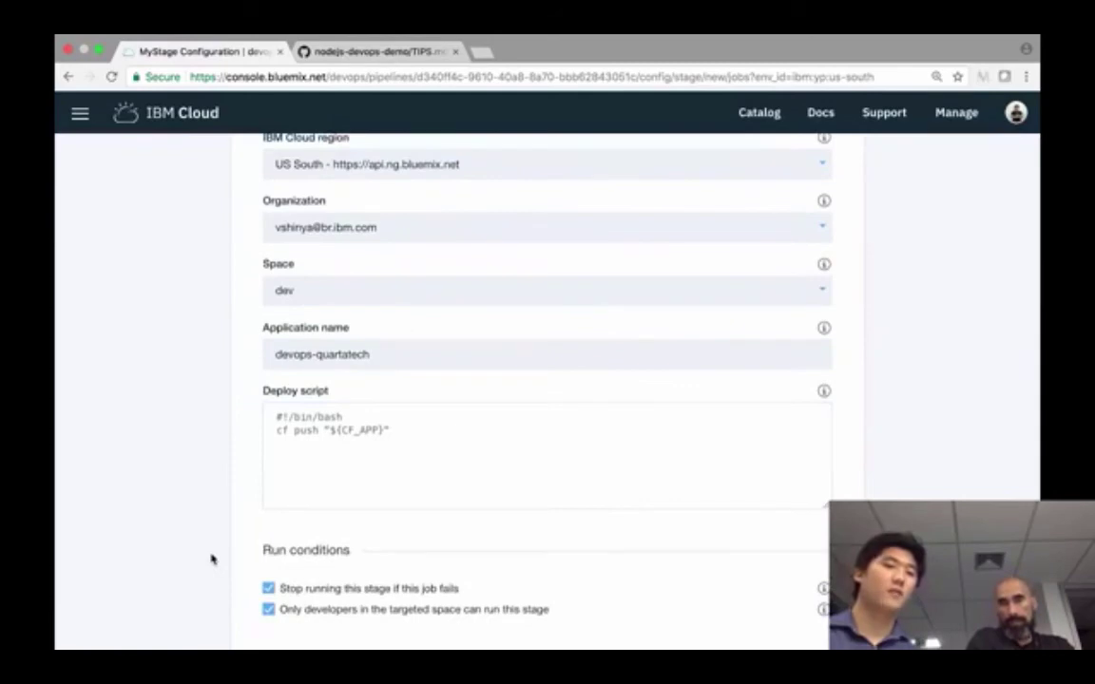
{"action": "scroll", "coordinate": [212, 560], "scroll_direction": "down", "scroll_amount": 1}
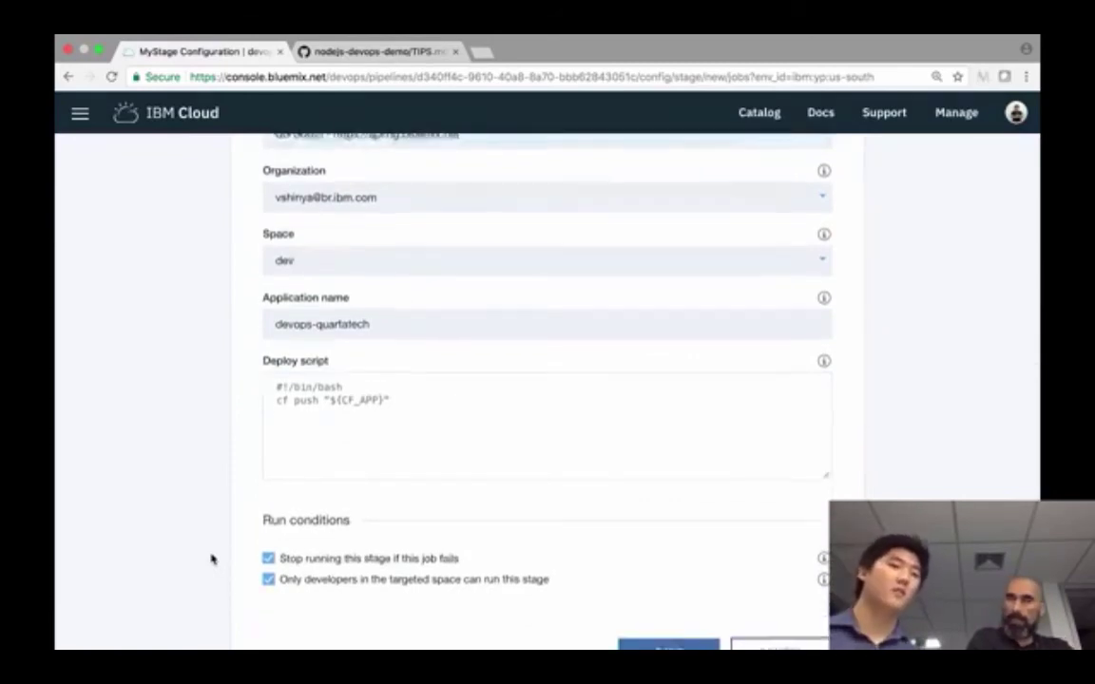
{"action": "scroll", "coordinate": [212, 559], "scroll_direction": "up", "scroll_amount": 4}
{"action": "scroll", "coordinate": [212, 560], "scroll_direction": "up", "scroll_amount": 1}
{"action": "scroll", "coordinate": [296, 217], "scroll_direction": "up", "scroll_amount": 1}
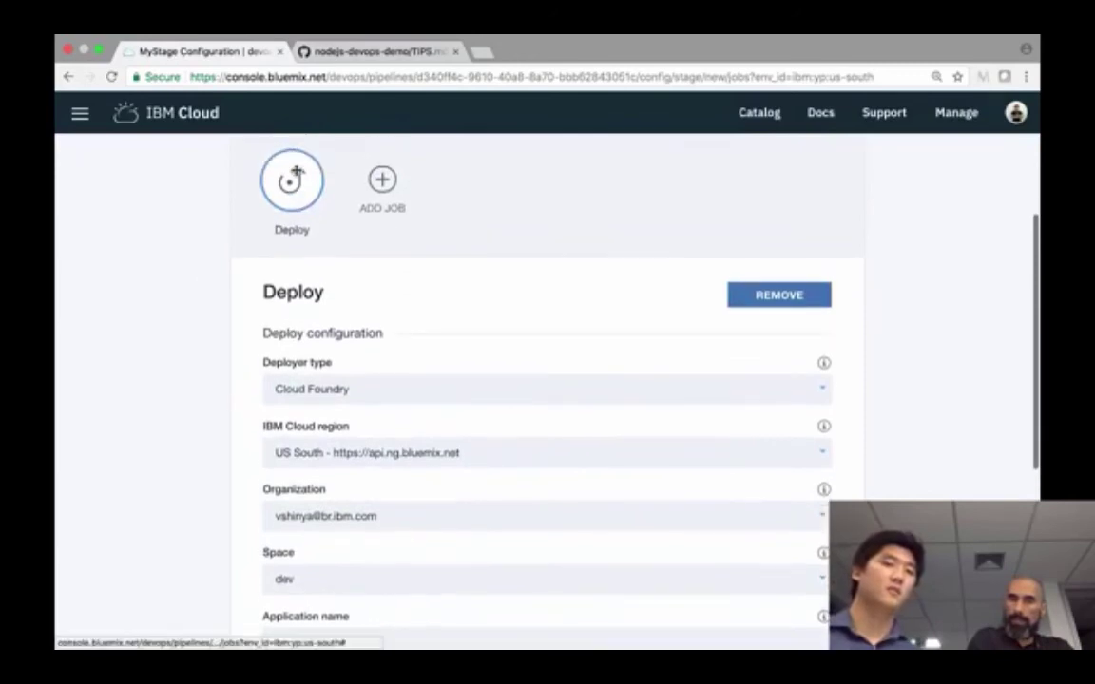
{"action": "scroll", "coordinate": [174, 379], "scroll_direction": "down", "scroll_amount": 3}
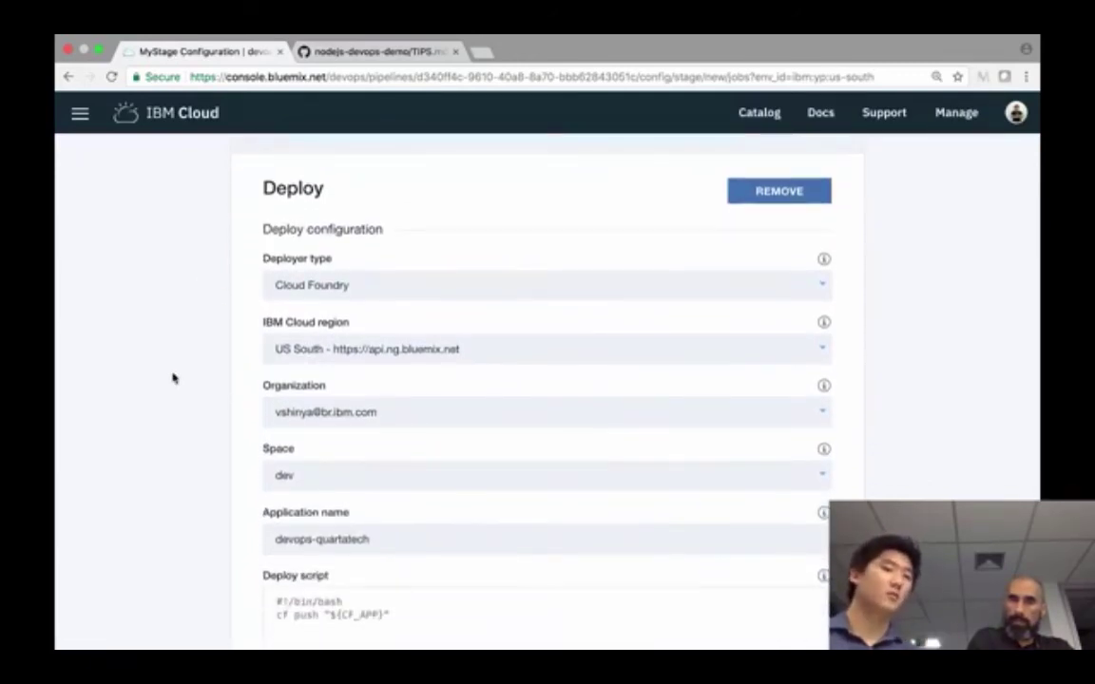
{"action": "scroll", "coordinate": [173, 378], "scroll_direction": "down", "scroll_amount": 5}
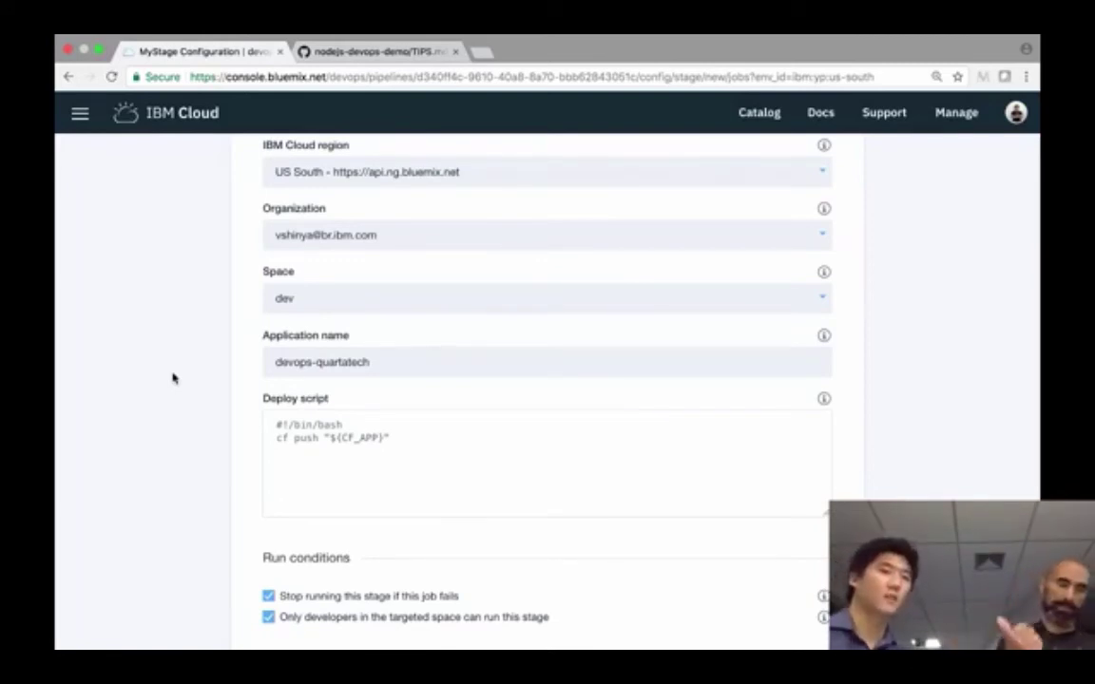
{"action": "scroll", "coordinate": [173, 378], "scroll_direction": "up", "scroll_amount": 2}
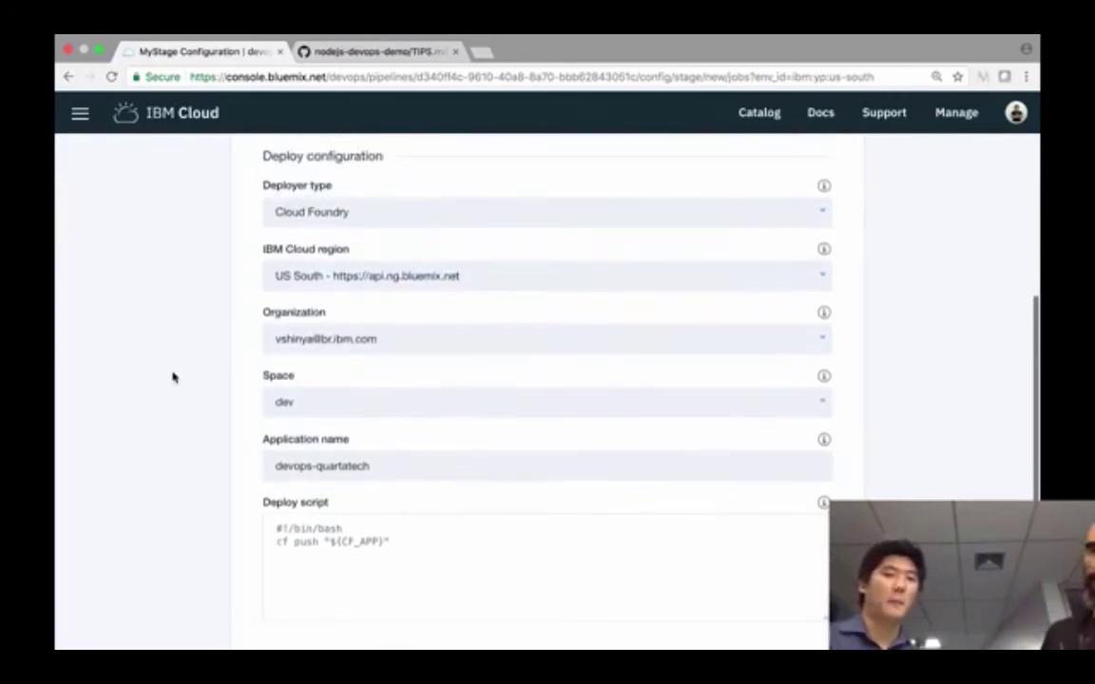
{"action": "scroll", "coordinate": [172, 379], "scroll_direction": "down", "scroll_amount": 5}
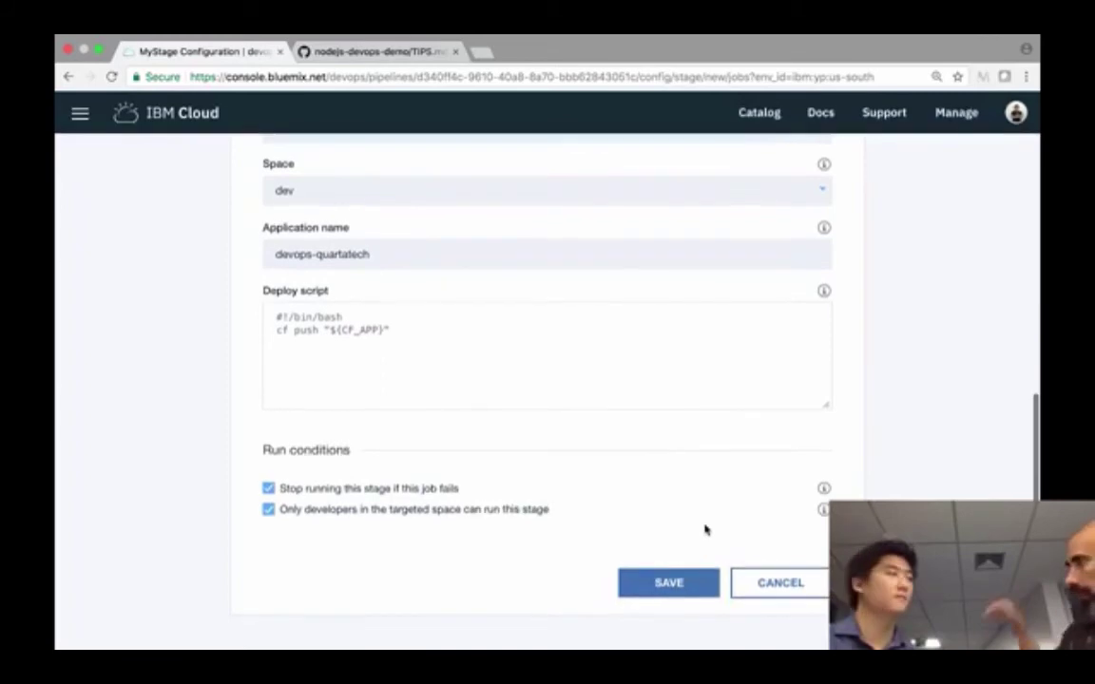
{"action": "left_click", "coordinate": [690, 586]}
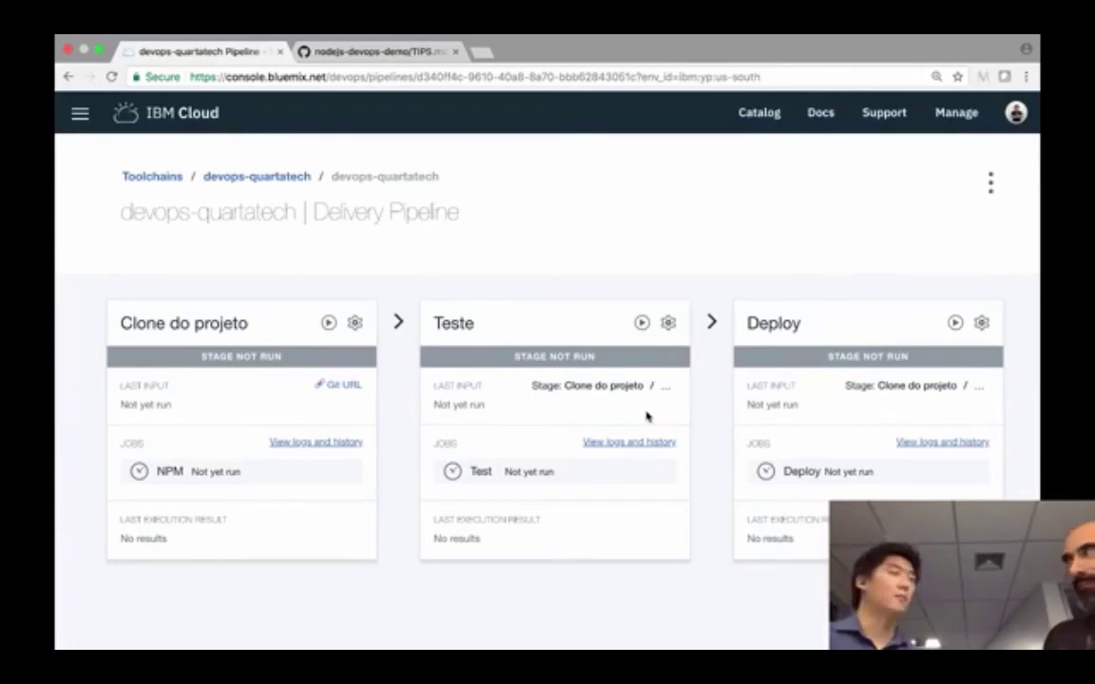
- Review the Clone do projeto, Teste and Deploy stages, briefly glancing at GitHub's TIPS.md
{"action": "scroll", "coordinate": [740, 232], "scroll_direction": "up", "scroll_amount": 1}
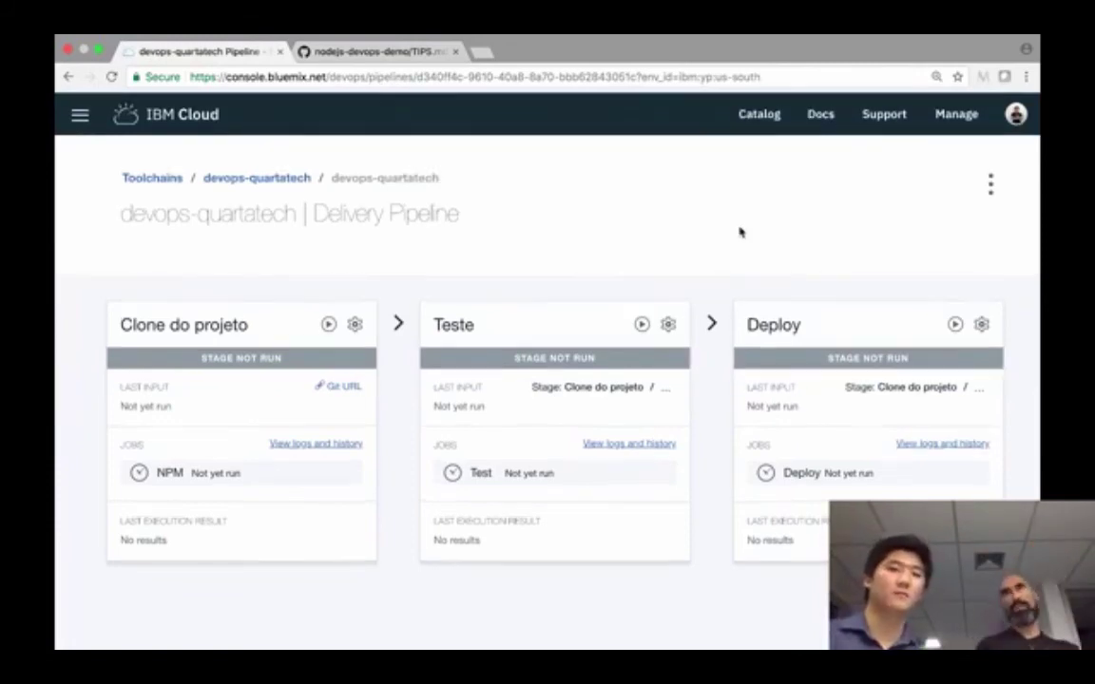
{"action": "left_click", "coordinate": [392, 55]}
{"action": "key", "text": "ctrl+shift+Tab"}
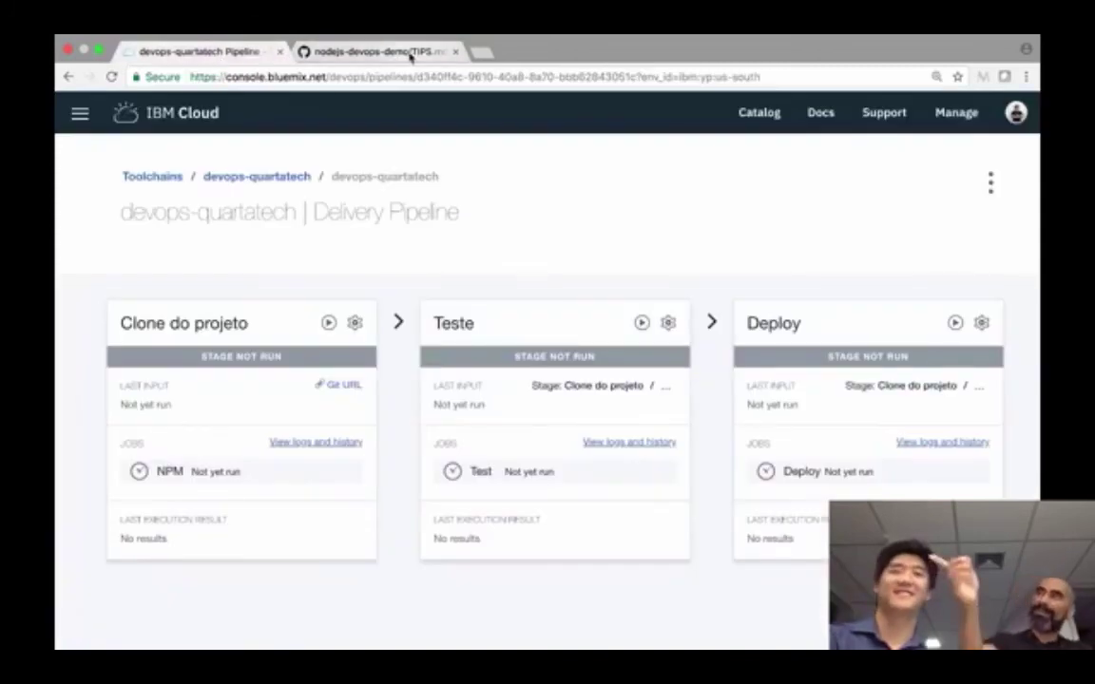
{"action": "left_click", "coordinate": [410, 57]}
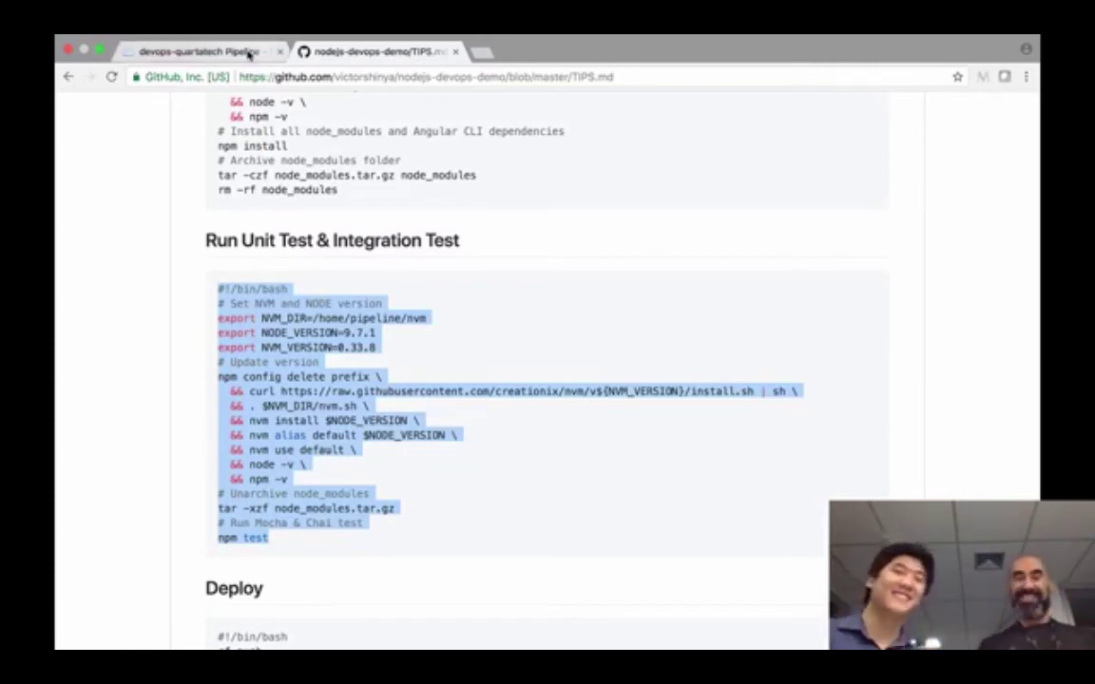
{"action": "left_click", "coordinate": [321, 137]}
{"action": "scroll", "coordinate": [421, 272], "scroll_direction": "down", "scroll_amount": 3}
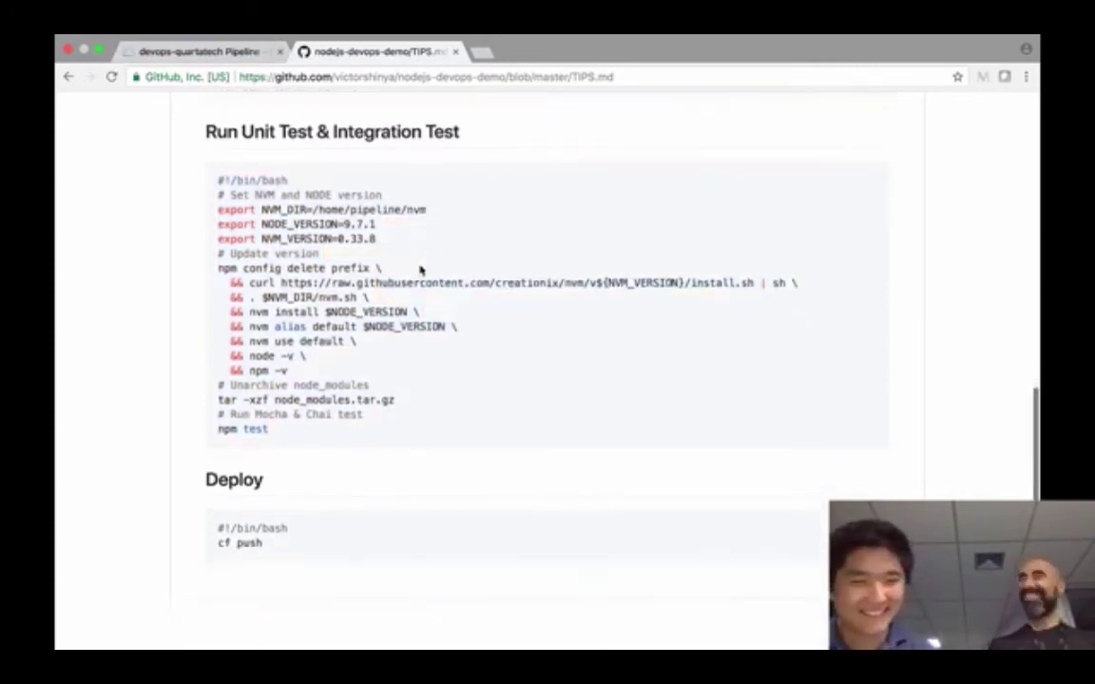
{"action": "scroll", "coordinate": [311, 245], "scroll_direction": "up", "scroll_amount": 3}
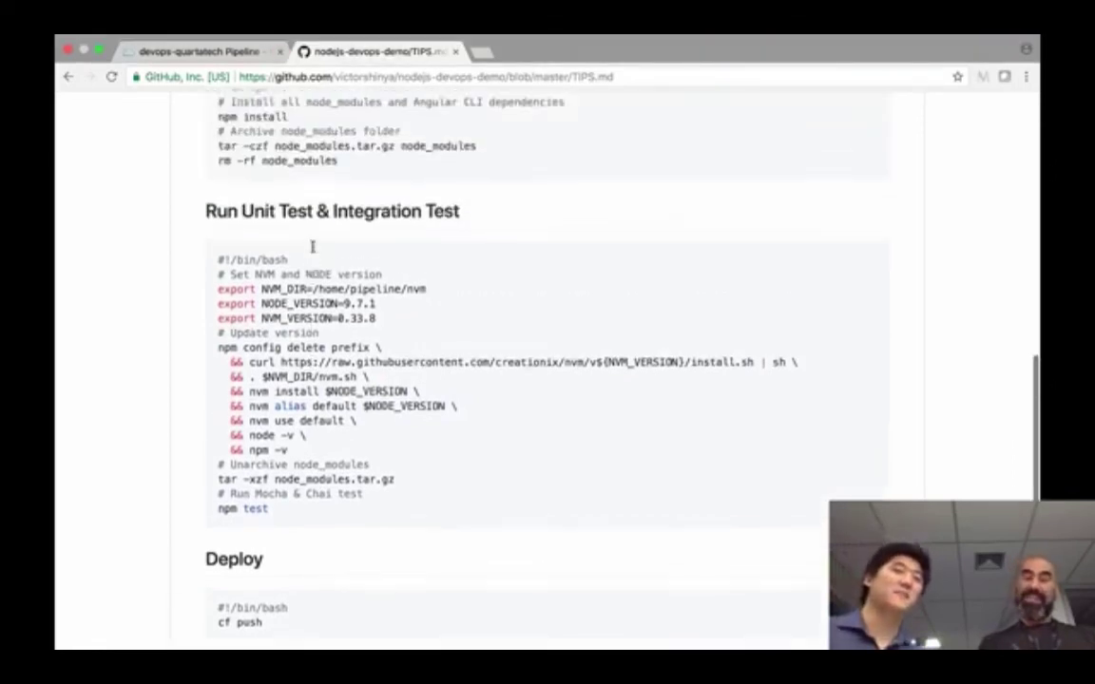
{"action": "left_click", "coordinate": [199, 51]}
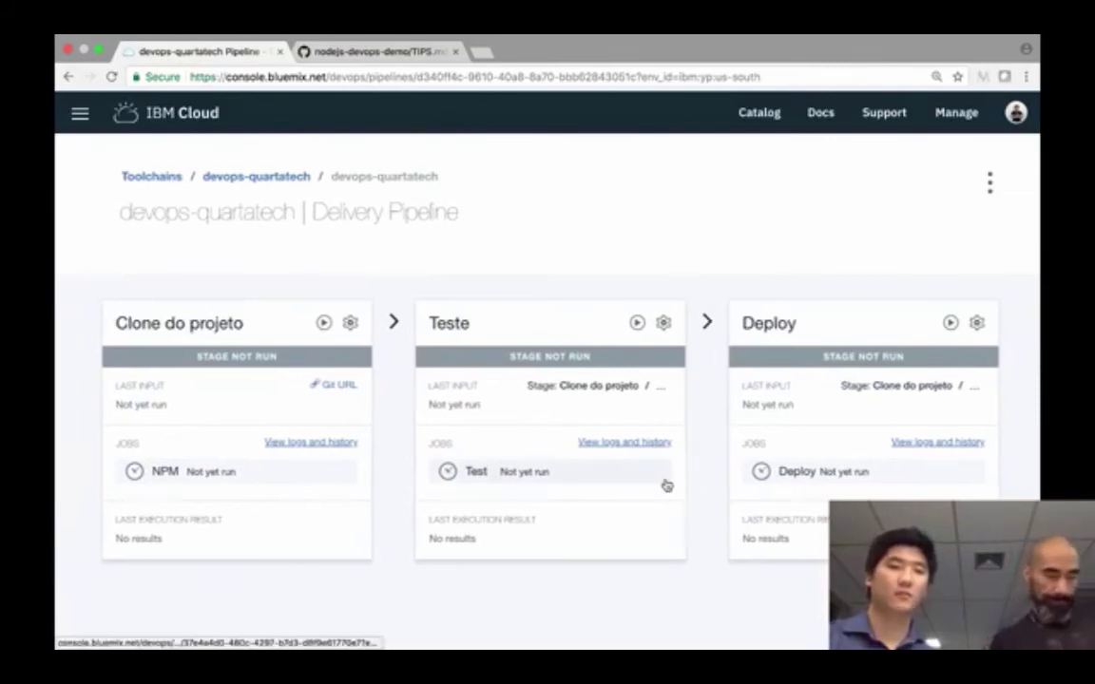
- Look across the pipeline's Clone do projeto, Teste and Deploy stage cards
{"action": "scroll", "coordinate": [667, 484], "scroll_direction": "right", "scroll_amount": 1}
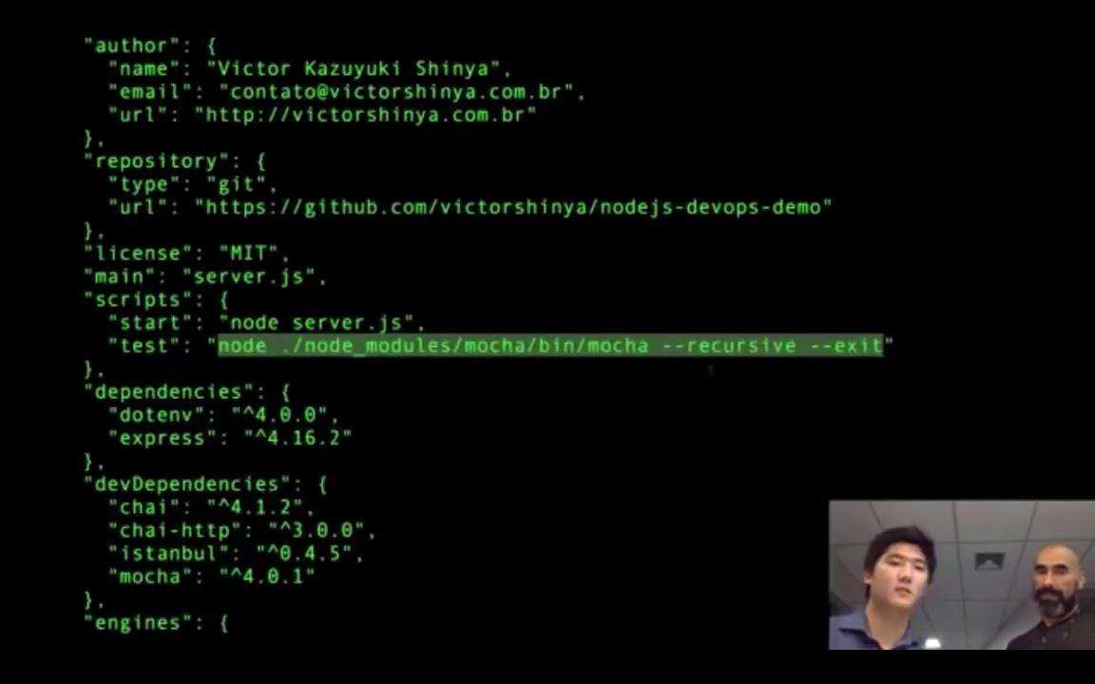
- Clear the terminal and list the nodejs-devops-demo project files with ls -l
{"action": "left_click", "coordinate": [726, 412]}
{"action": "type", "text": "clear"}
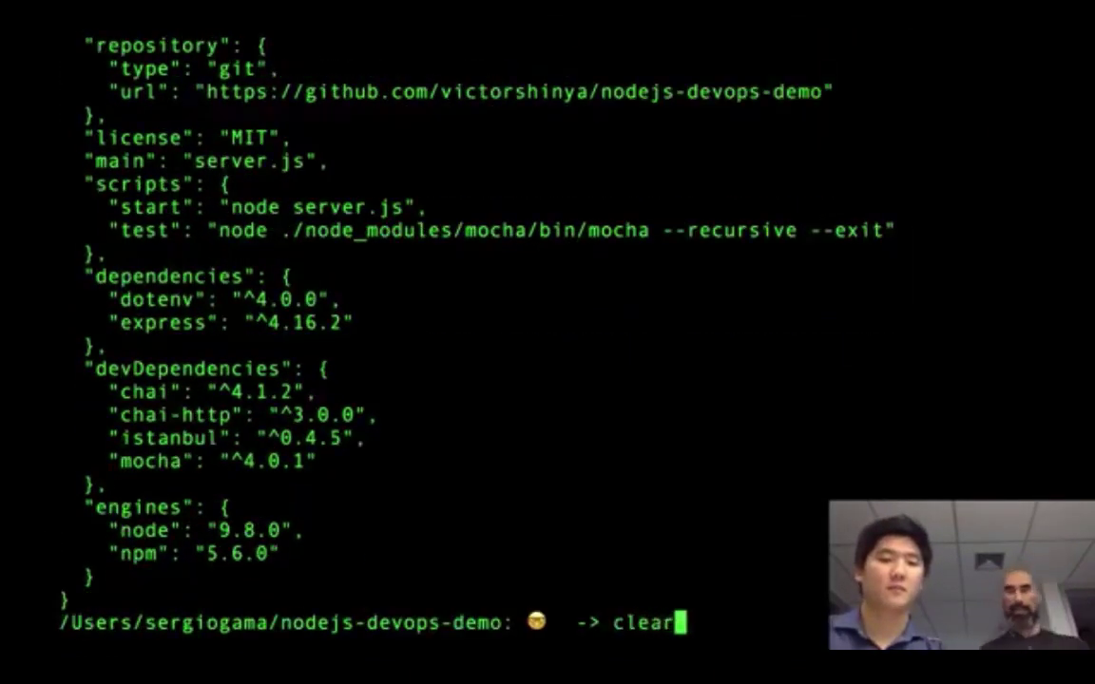
{"action": "key", "text": "Return"}
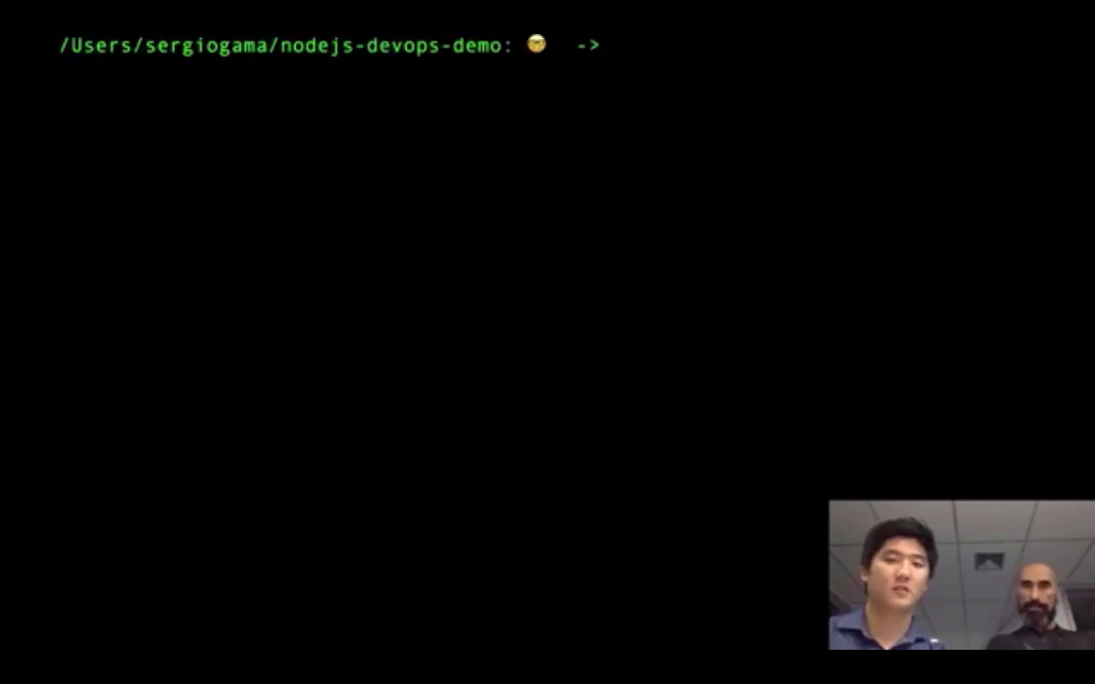
{"action": "type", "text": "ls -l"}
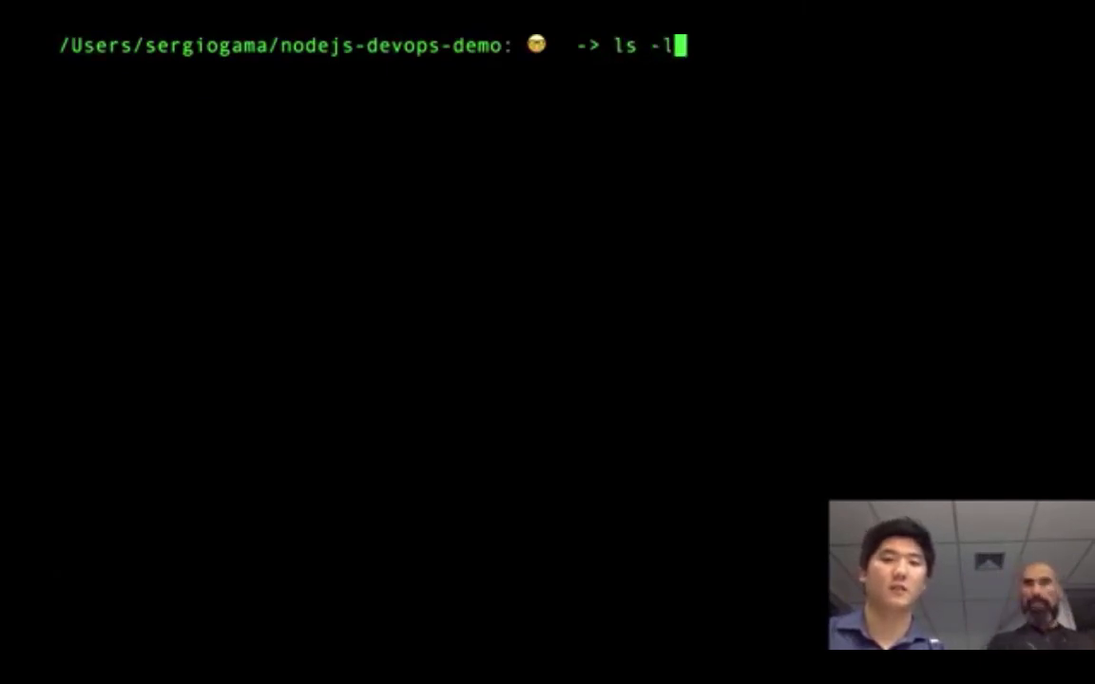
{"action": "key", "text": "Return"}
- Create an empty README.md with touch, after checking the GitHub repository page
{"action": "type", "text": "vi"}
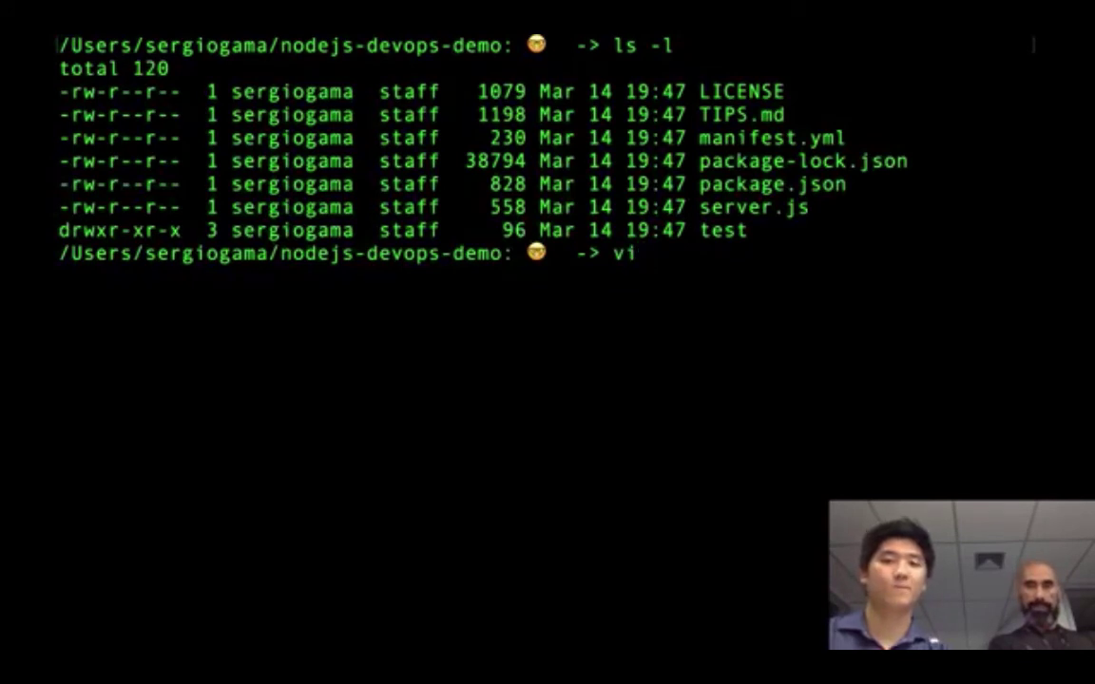
{"action": "key", "text": "BackSpace"}
{"action": "key", "text": "BackSpace"}
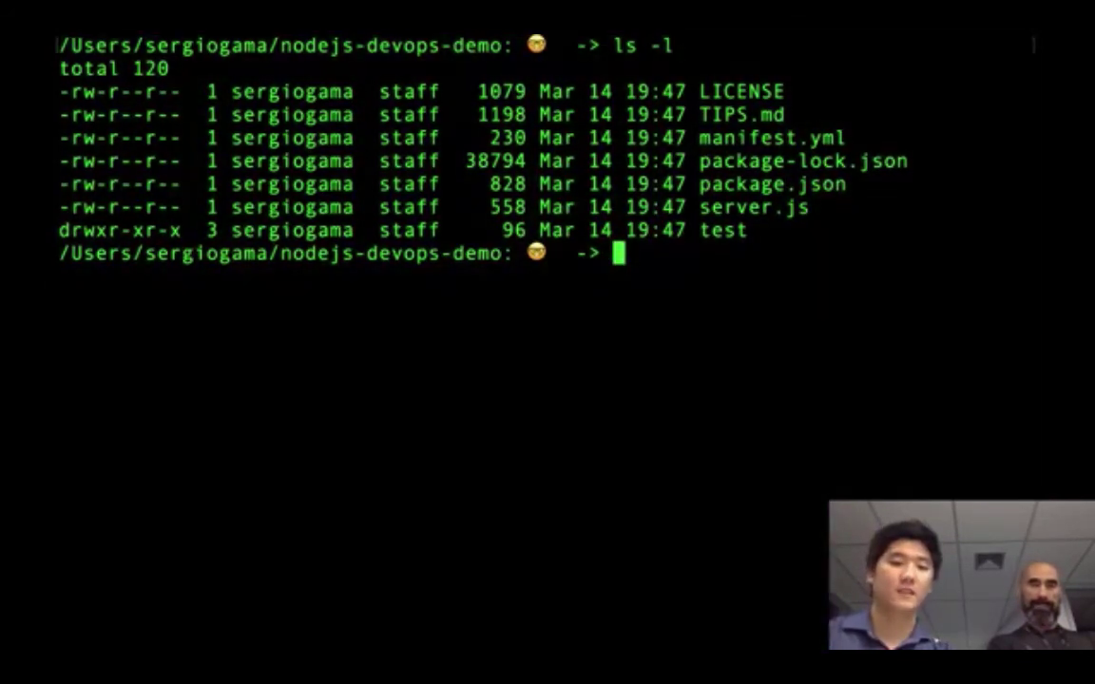
{"action": "type", "text": "touch R"}
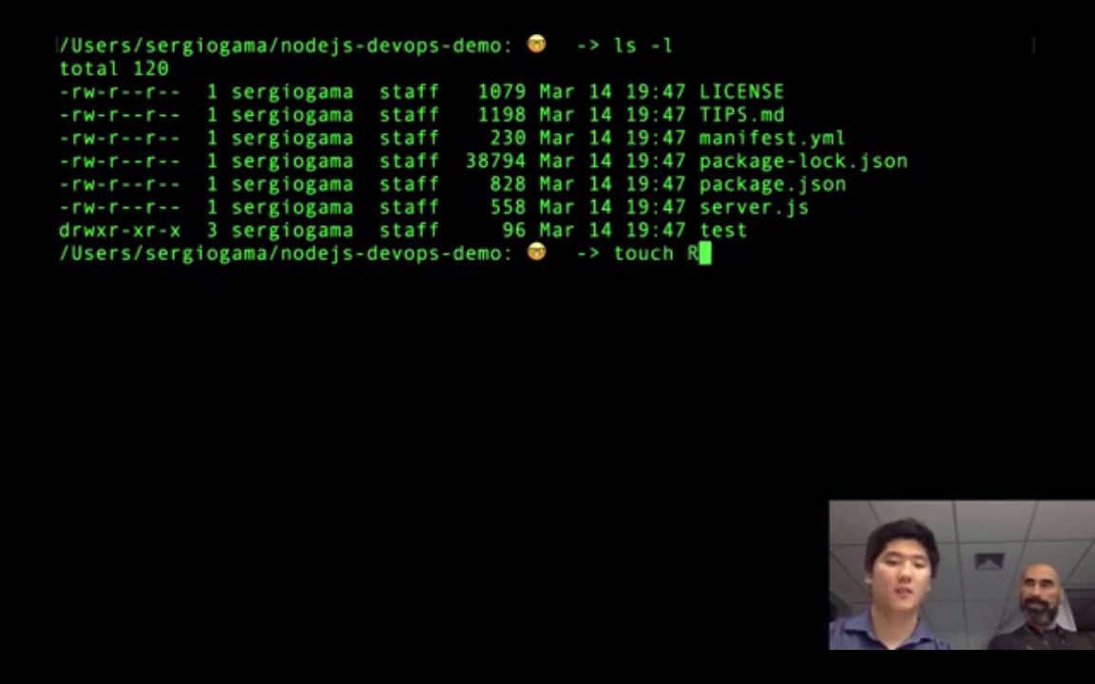
{"action": "type", "text": "EADME.md"}
{"action": "key", "text": "ctrl+Right"}
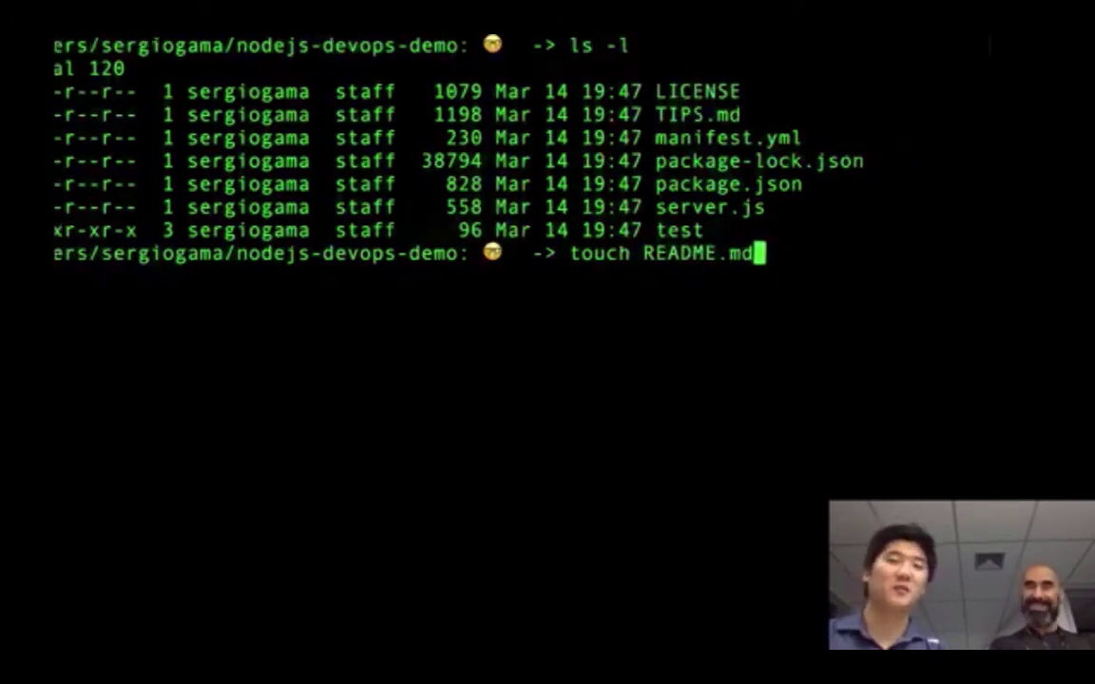
{"action": "left_click", "coordinate": [380, 50]}
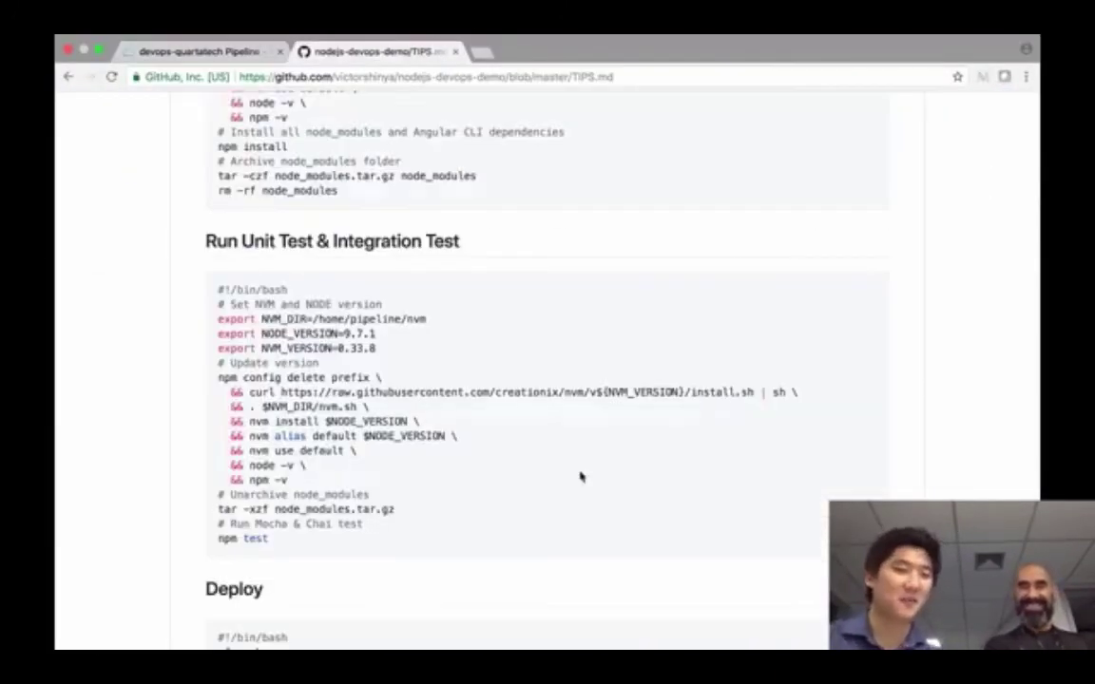
{"action": "scroll", "coordinate": [581, 477], "scroll_direction": "up", "scroll_amount": 10}
{"action": "left_click", "coordinate": [338, 173]}
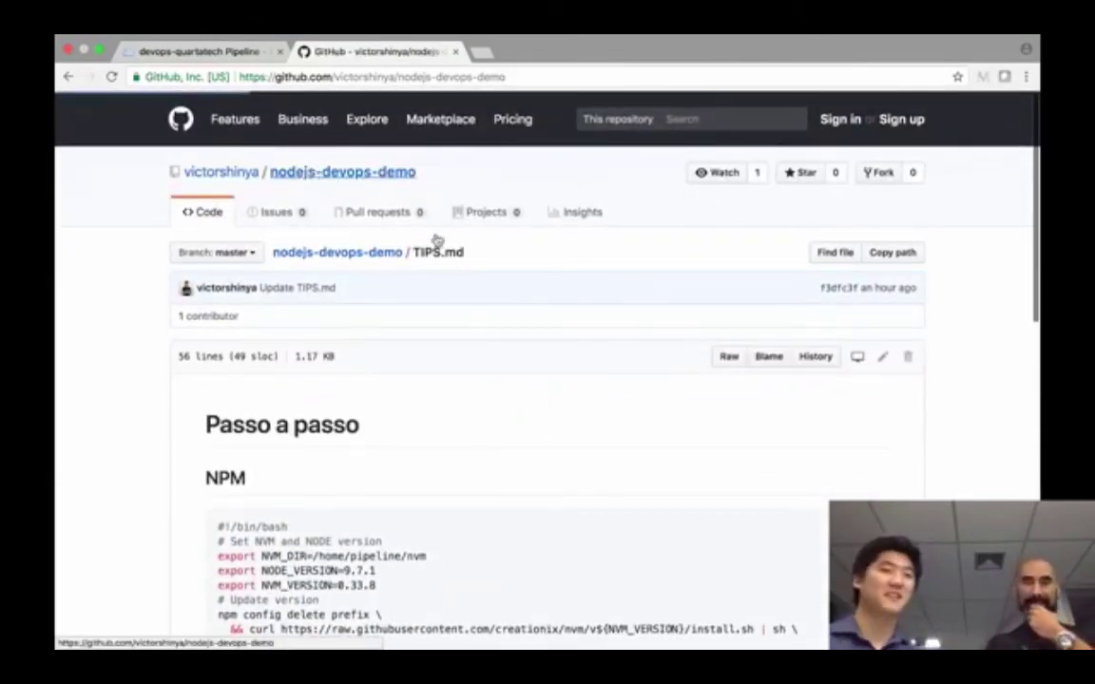
{"action": "scroll", "coordinate": [444, 270], "scroll_direction": "down", "scroll_amount": 3}
{"action": "scroll", "coordinate": [444, 269], "scroll_direction": "down", "scroll_amount": 1}
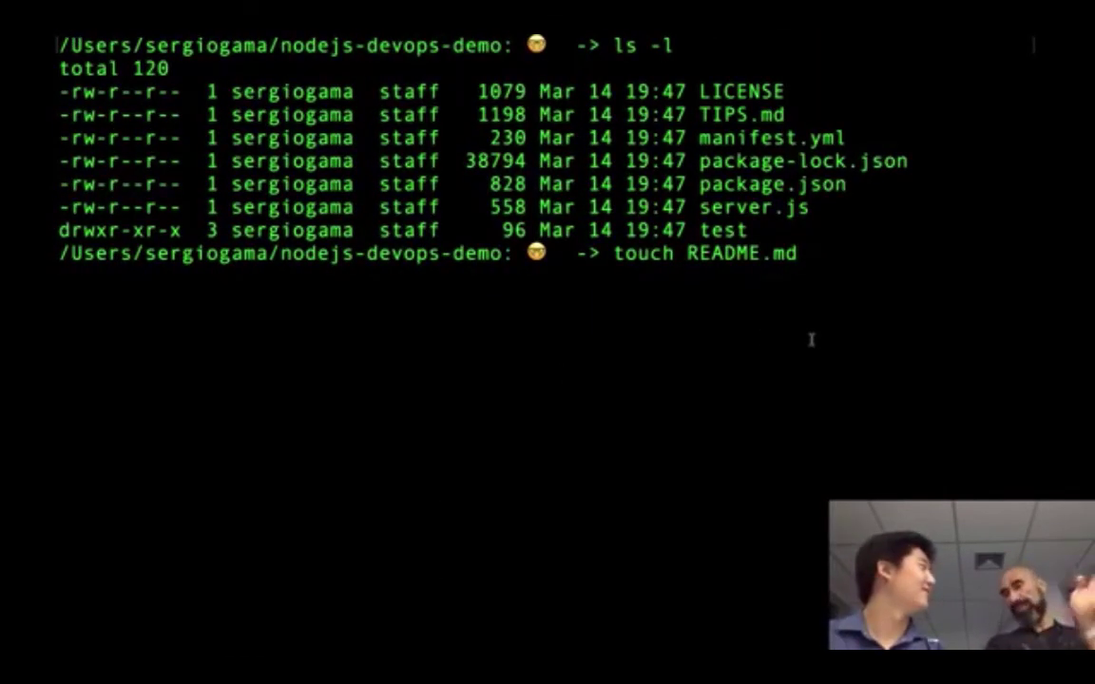
{"action": "key", "text": "Return"}
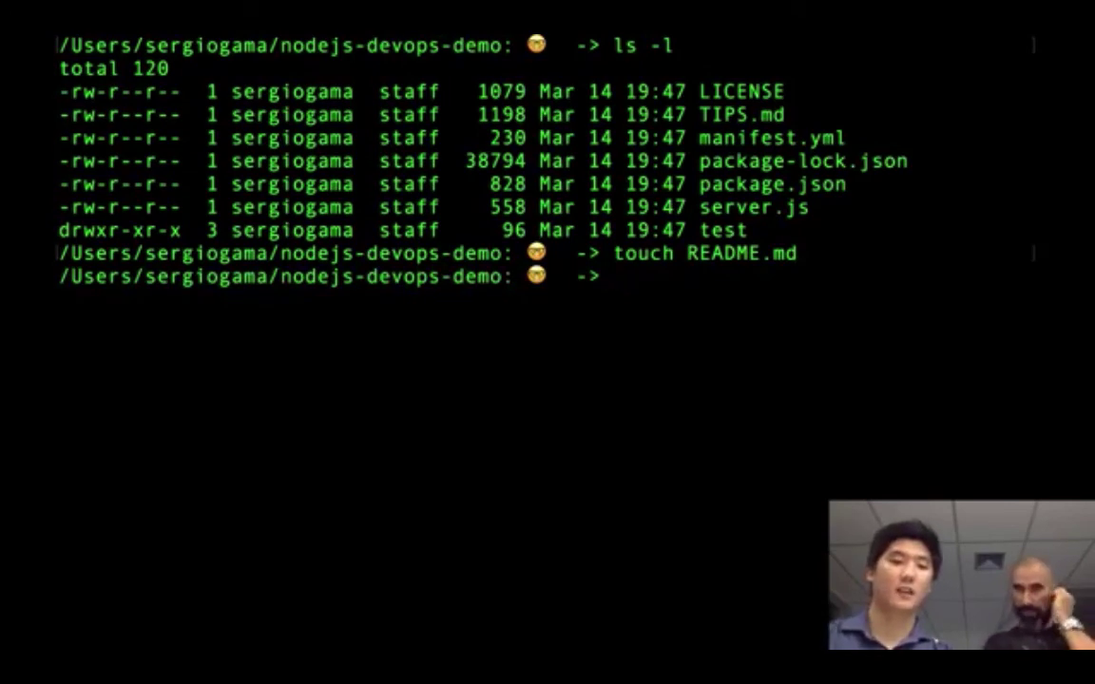
- List the folder to confirm README.md exists at 0 bytes, then clear the screen
{"action": "type", "text": "ls -l"}
{"action": "key", "text": "Return"}
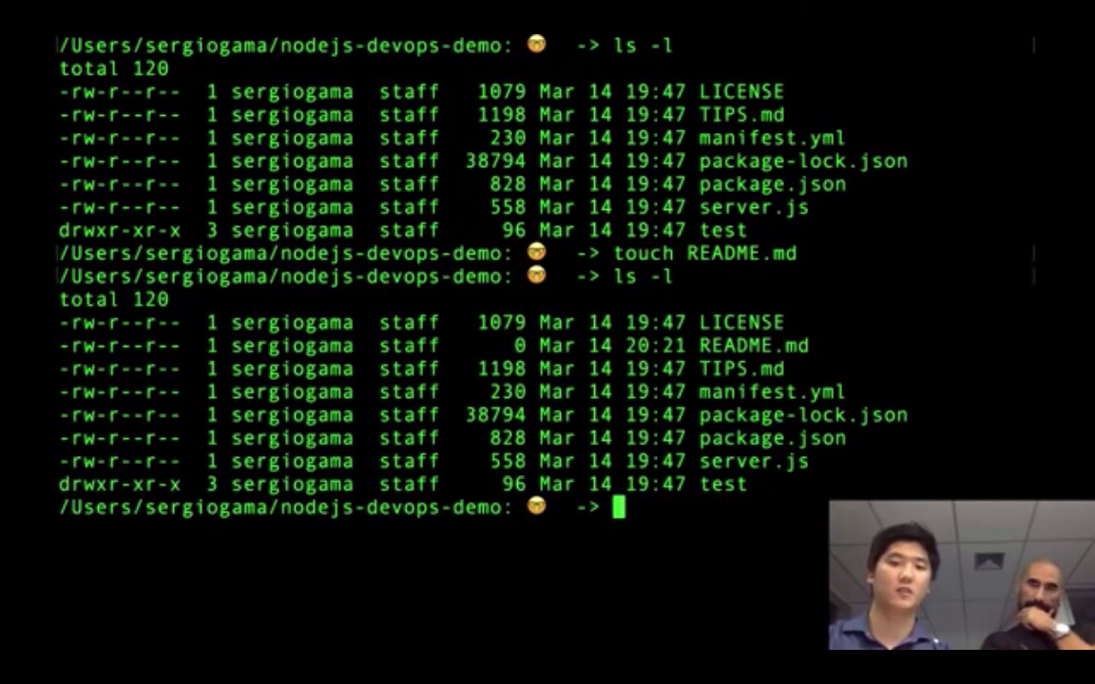
{"action": "type", "text": "vi"}
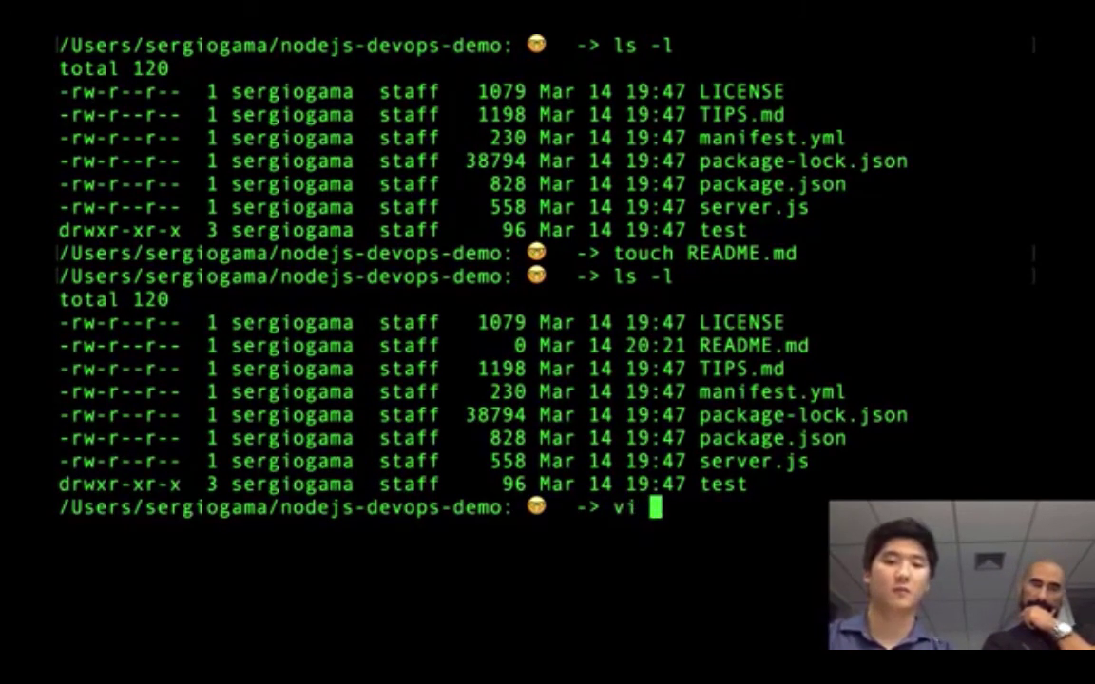
{"action": "key", "text": "BackSpace"}
{"action": "key", "text": "BackSpace"}
{"action": "key", "text": "BackSpace"}
{"action": "type", "text": "clear"}
{"action": "key", "text": "Return"}
{"action": "type", "text": "vi "}
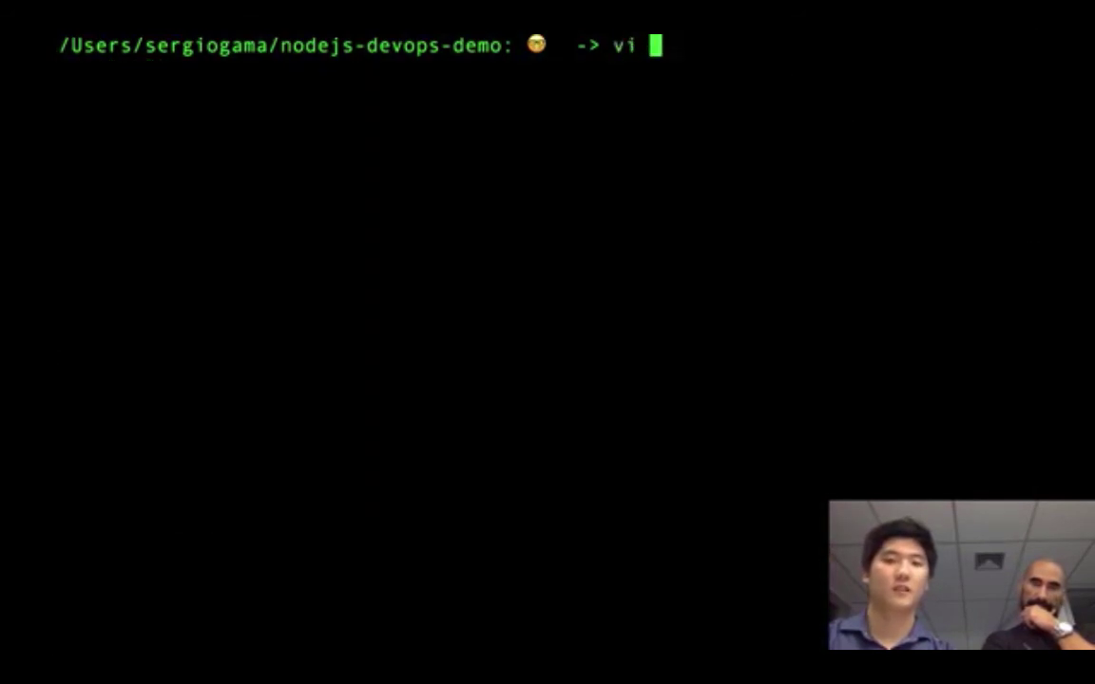
{"action": "type", "text": "README."}
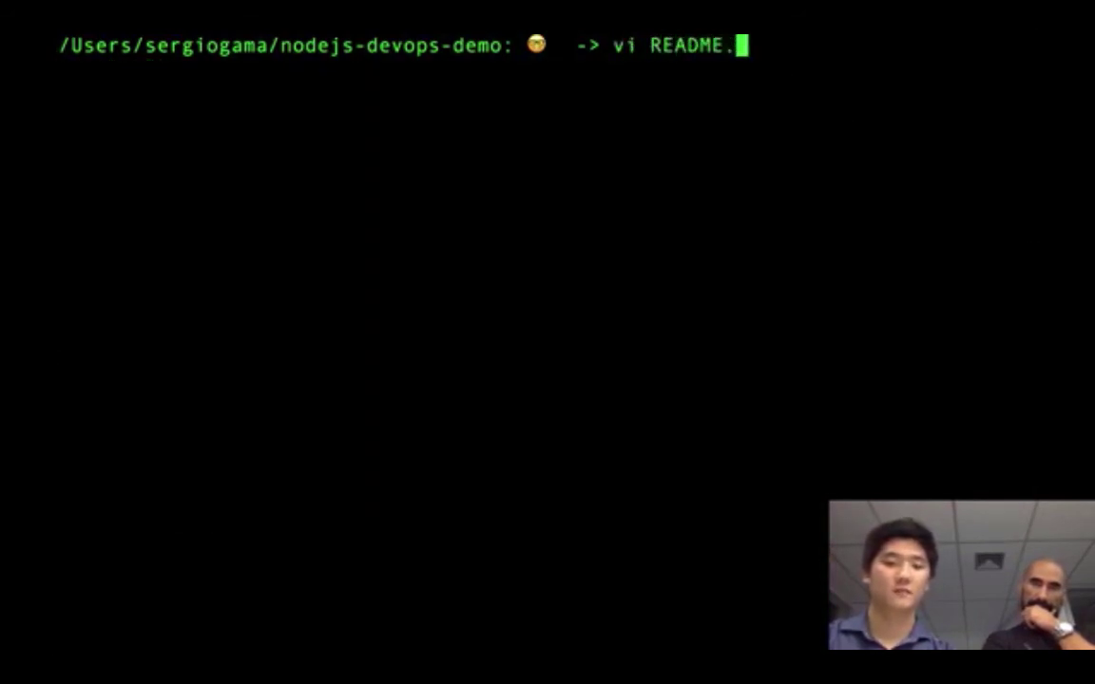
{"action": "type", "text": "md"}
- Write 'Boa noite pessoal! Essa é a Quarta Tech!' into README.md in vi and save with :wq
{"action": "key", "text": "Return"}
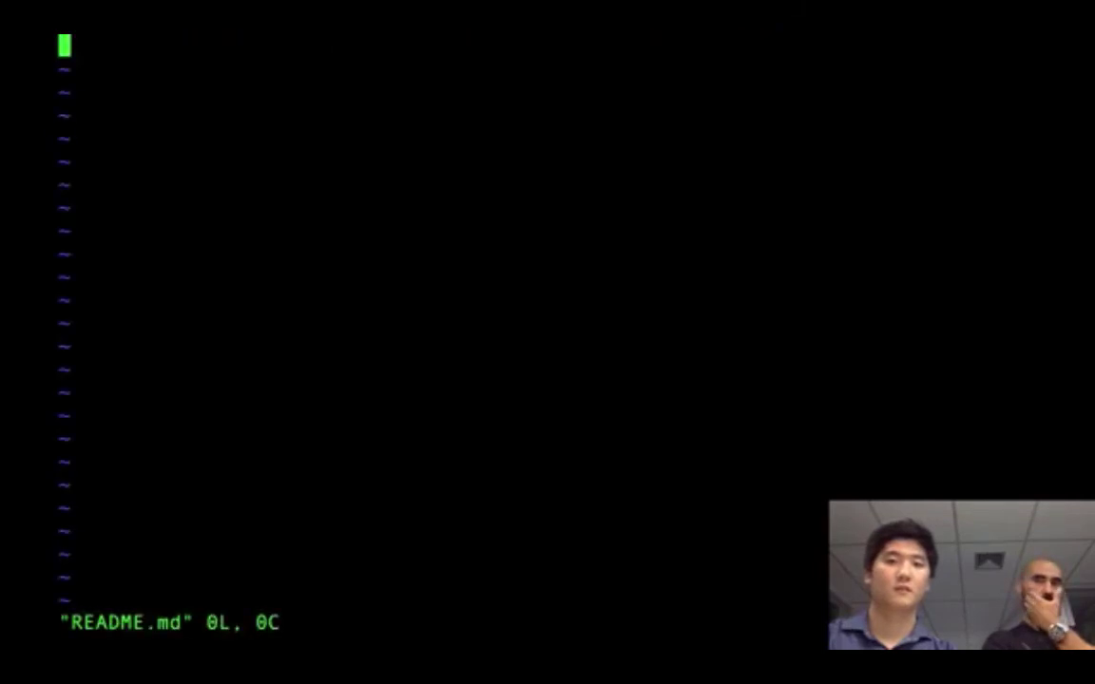
{"action": "key", "text": "i"}
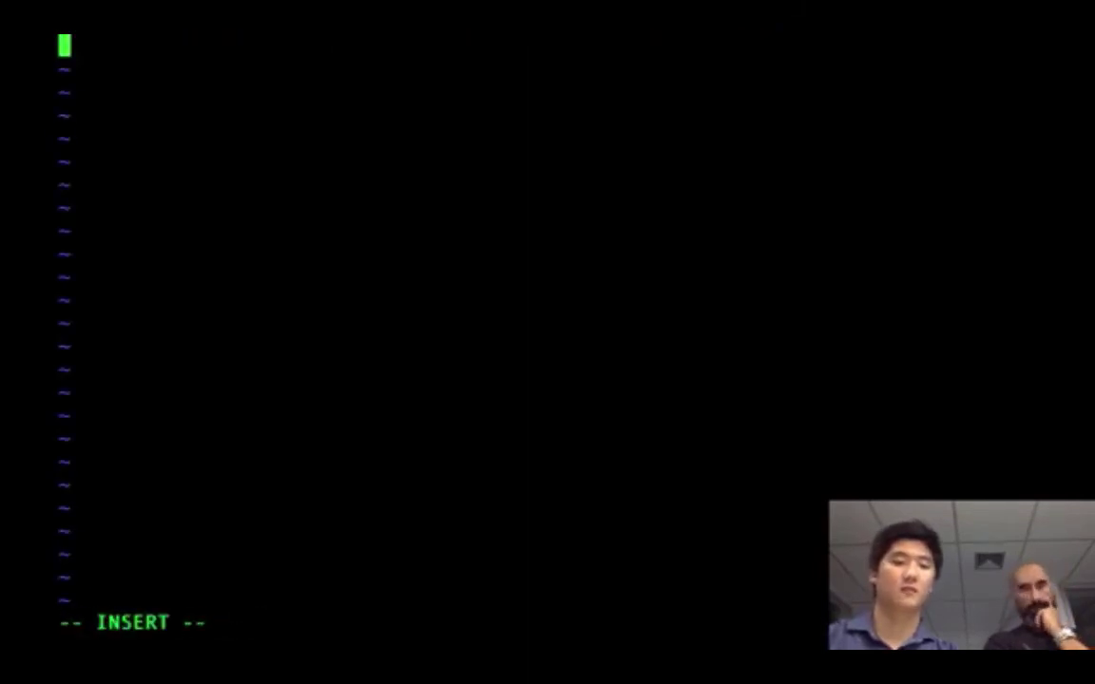
{"action": "type", "text": "Boa noite"}
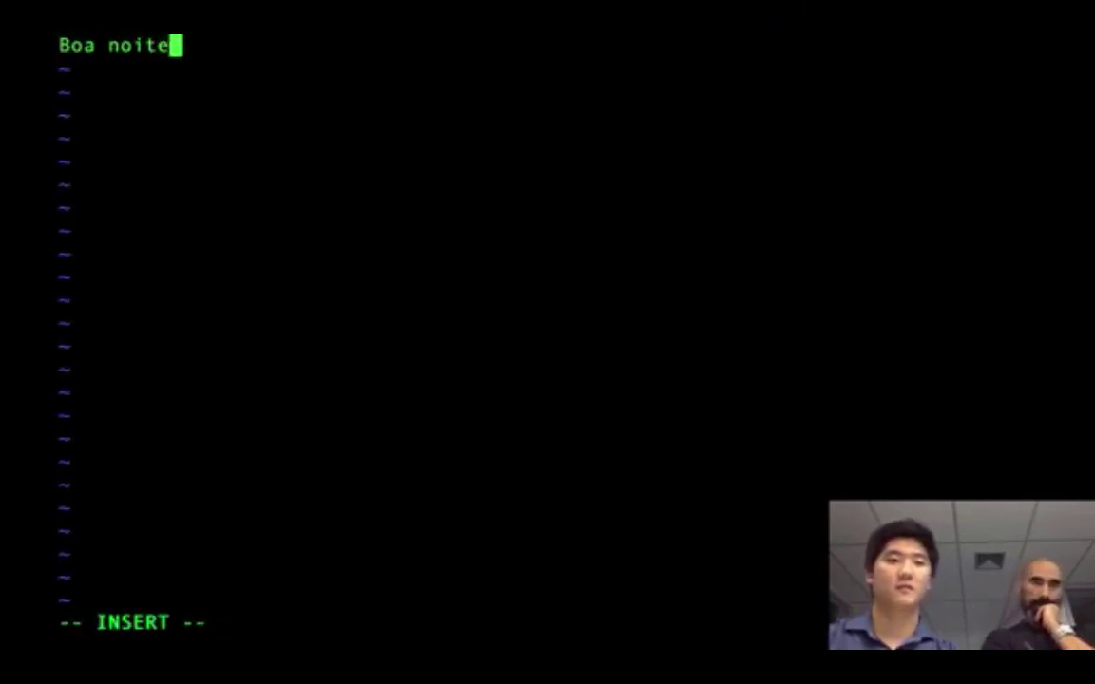
{"action": "type", "text": " pessoal!"}
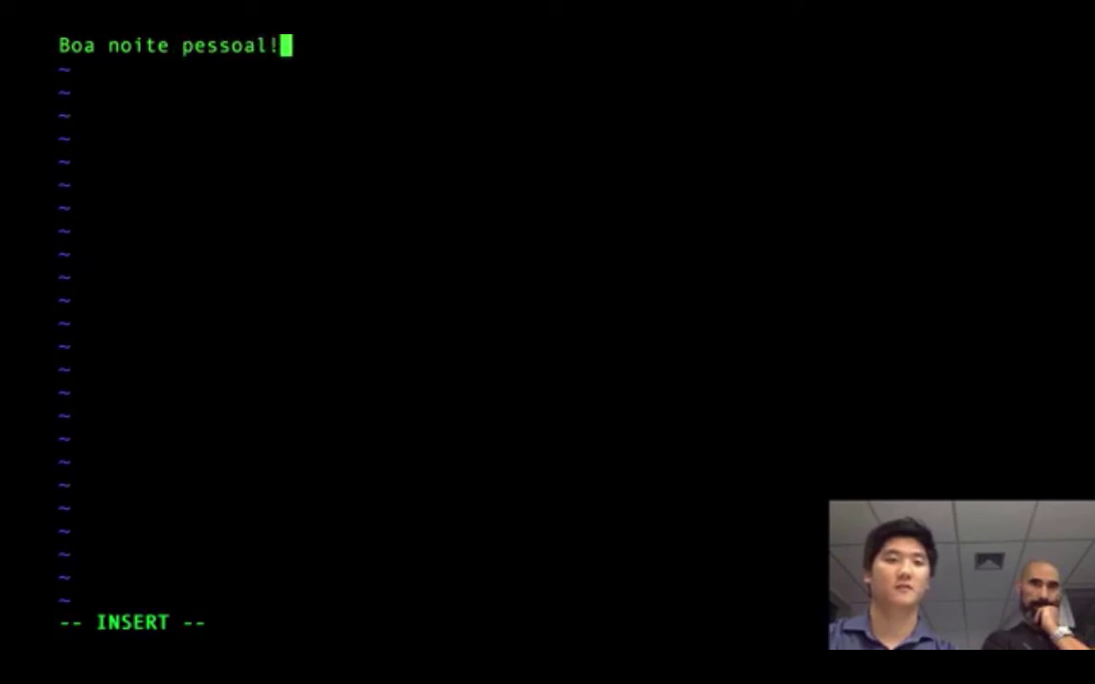
{"action": "type", "text": " Este"}
{"action": "key", "text": "BackSpace"}
{"action": "key", "text": "BackSpace"}
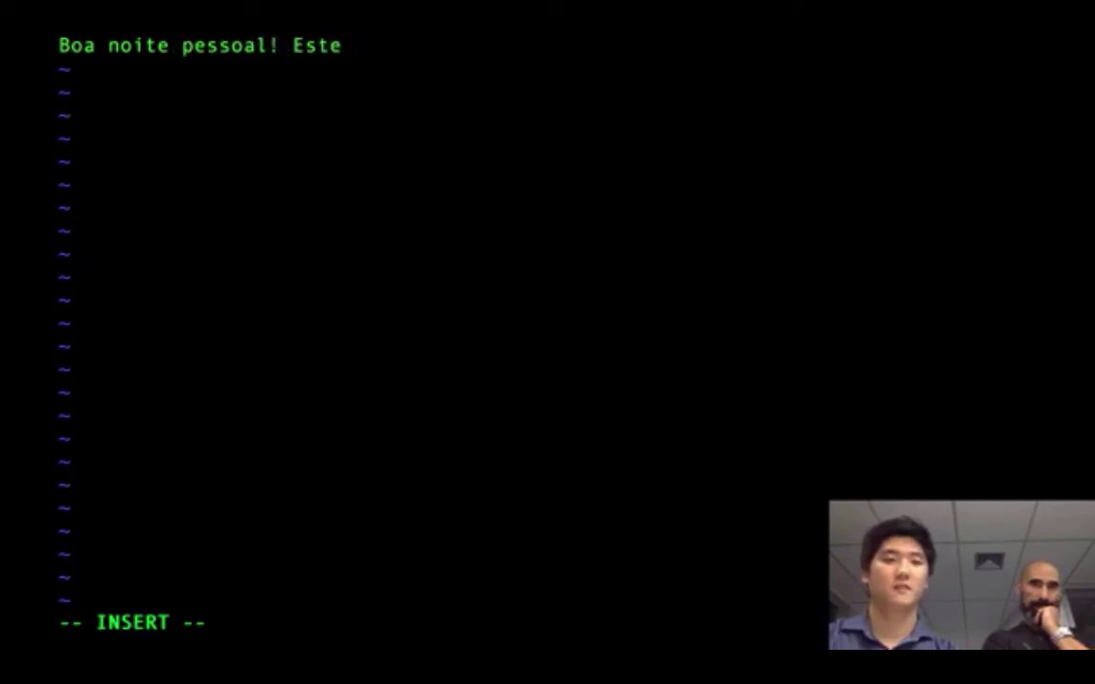
{"action": "type", "text": "a"}
{"action": "key", "text": "BackSpace"}
{"action": "key", "text": "BackSpace"}
{"action": "type", "text": "sa "}
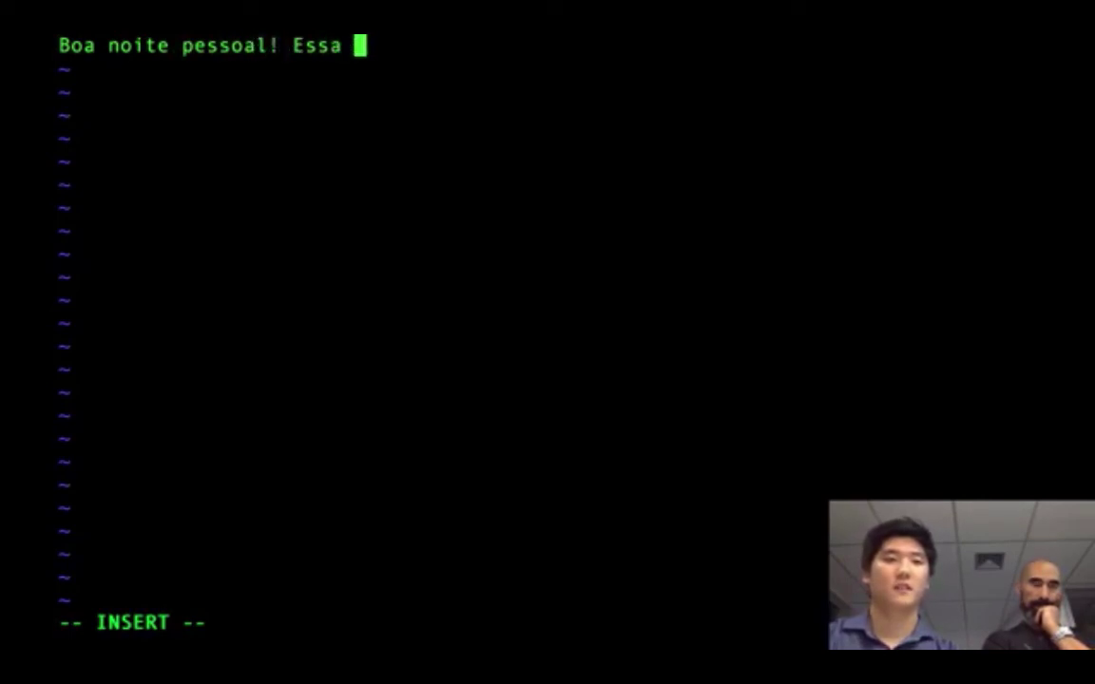
{"action": "type", "text": "é a Quarta Tech!"}
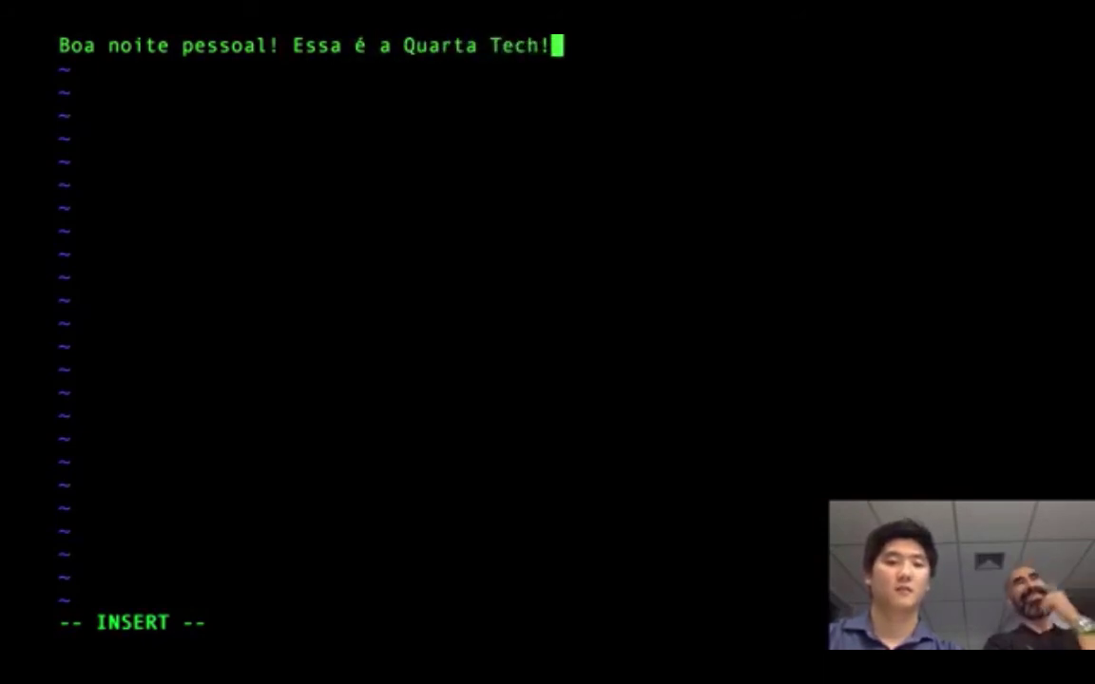
{"action": "key", "text": "Escape"}
{"action": "type", "text": ":"}
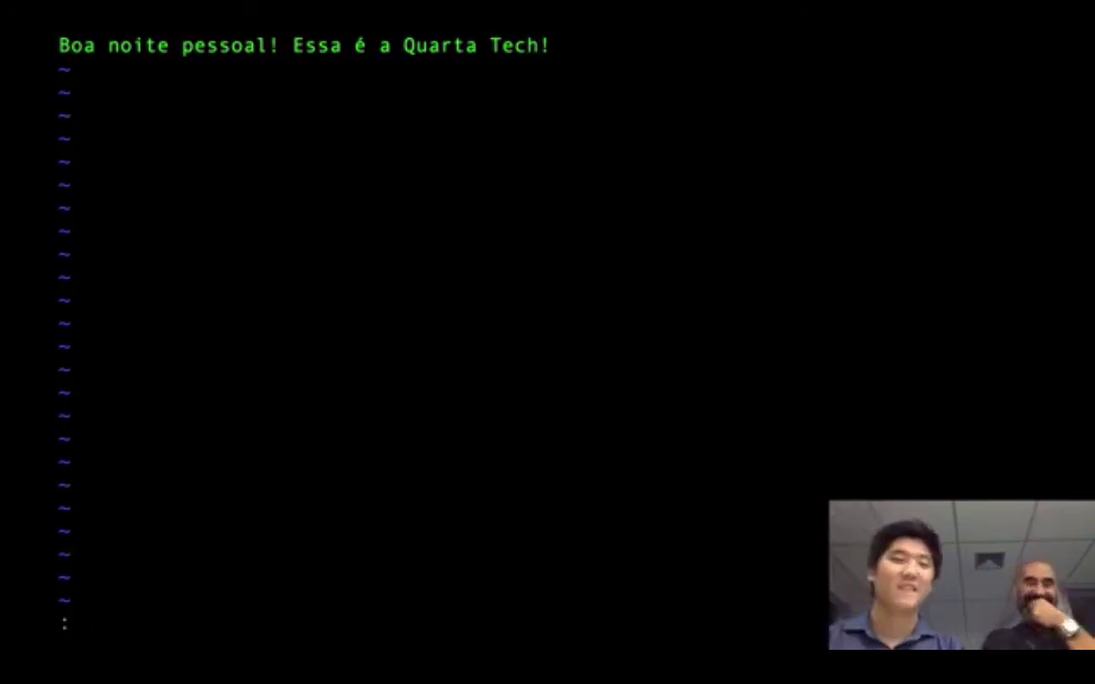
{"action": "type", "text": "wq"}
{"action": "key", "text": "Return"}
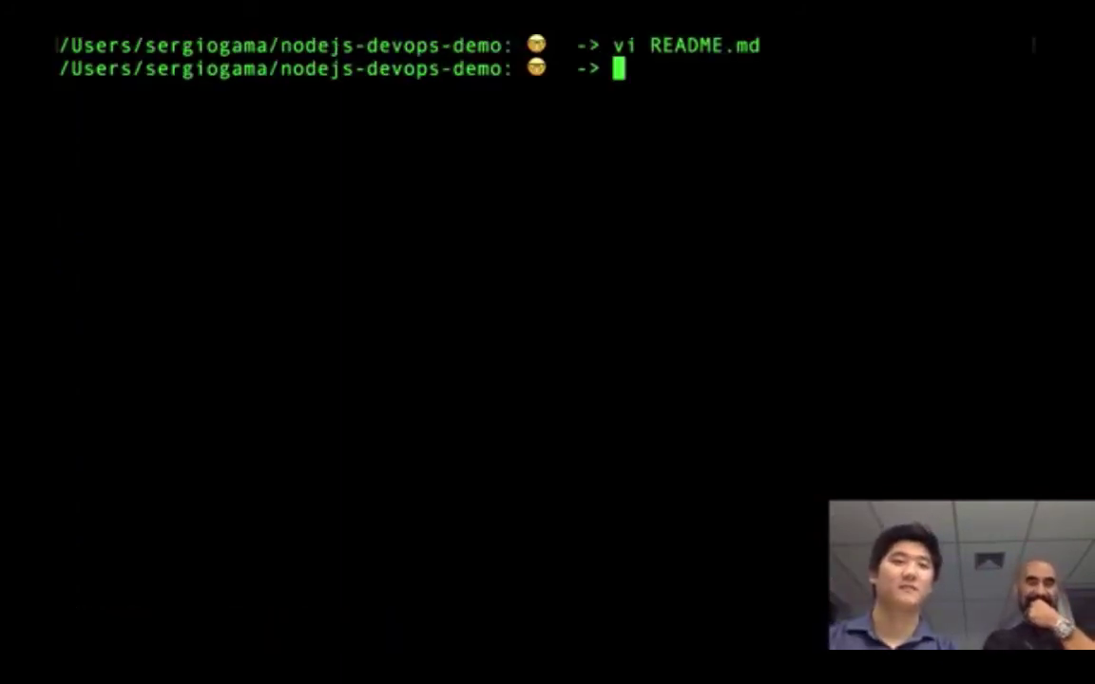
- Check README.md's size and git status, then stage the change with git add
{"action": "type", "text": "ls -l"}
{"action": "key", "text": "Return"}
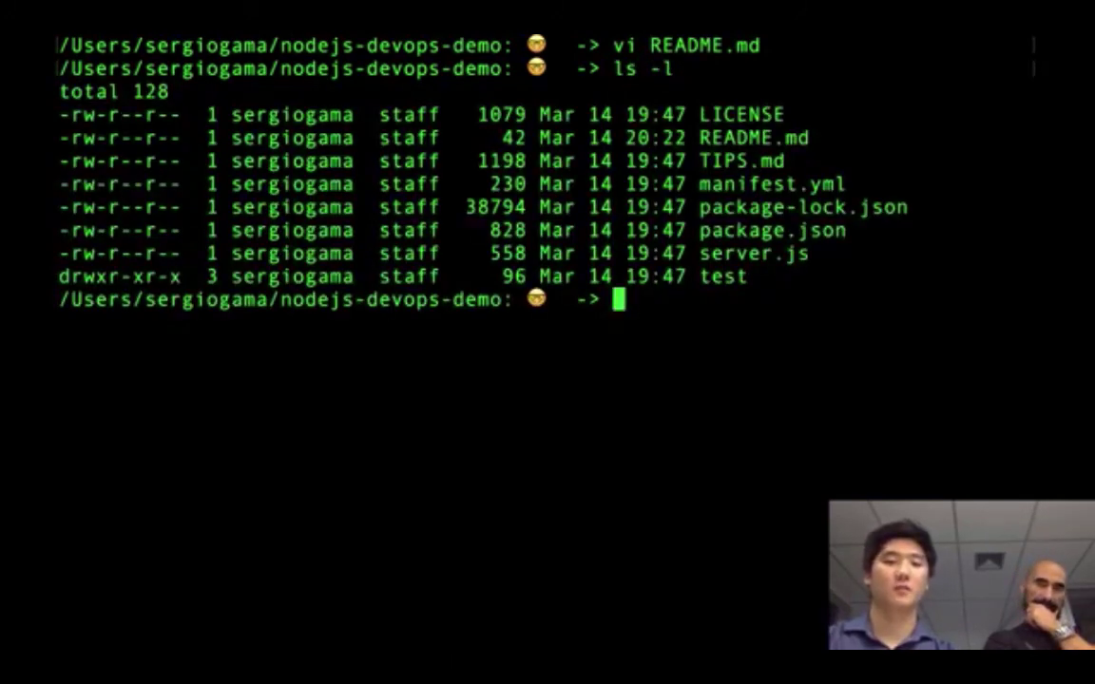
{"action": "type", "text": "git status"}
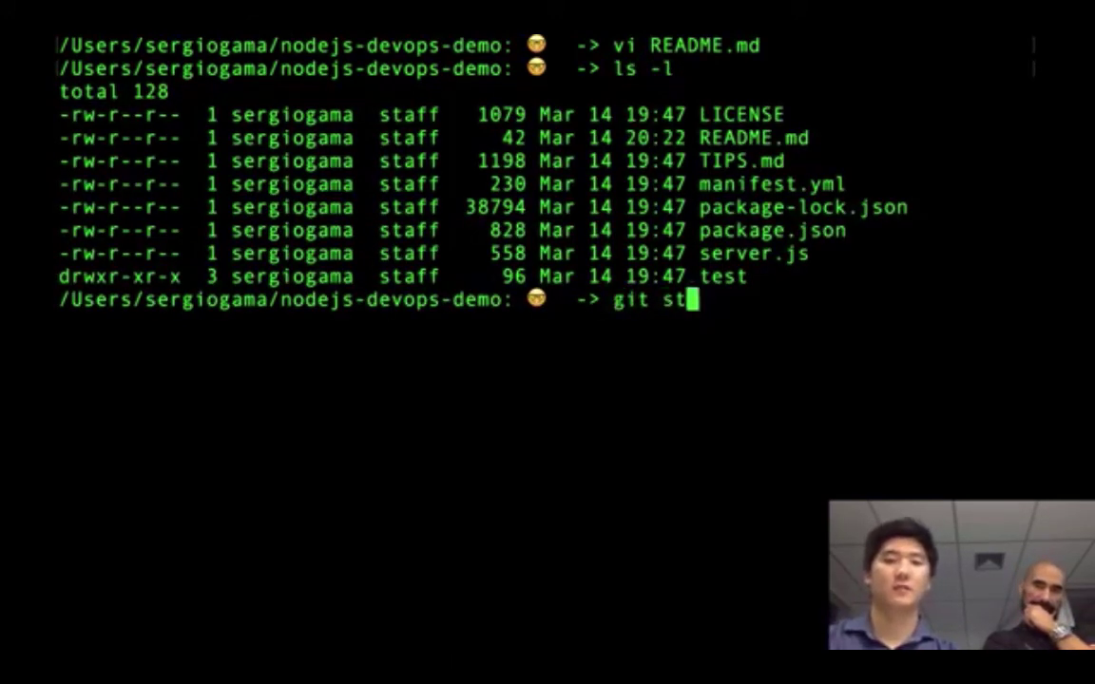
{"action": "key", "text": "Return"}
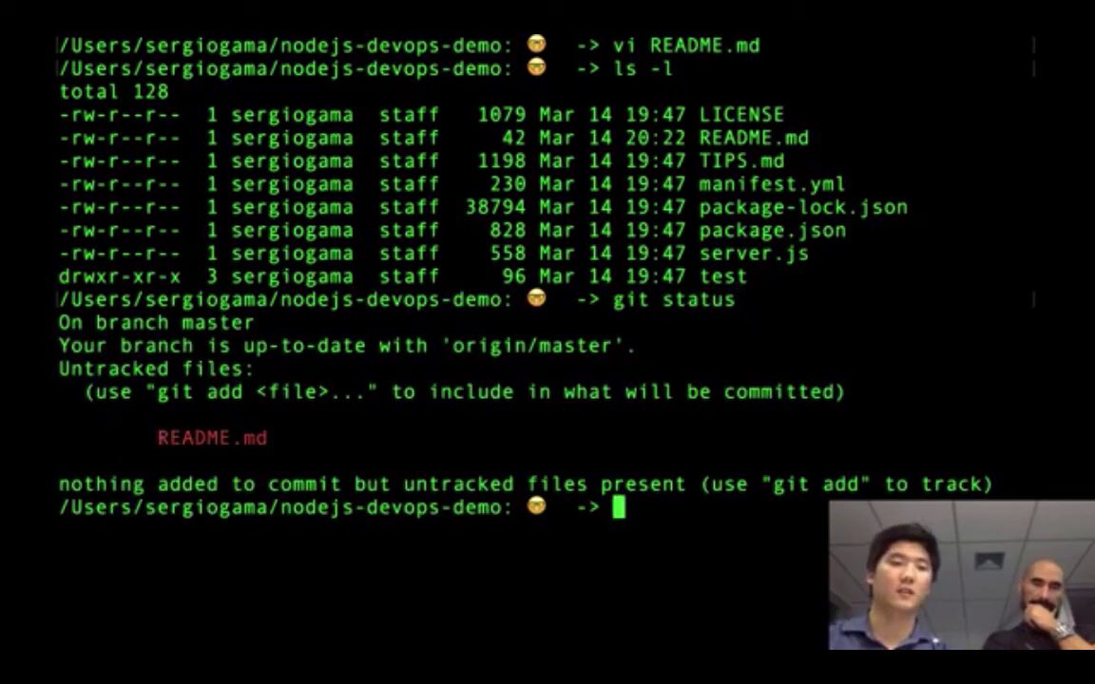
{"action": "type", "text": "git a"}
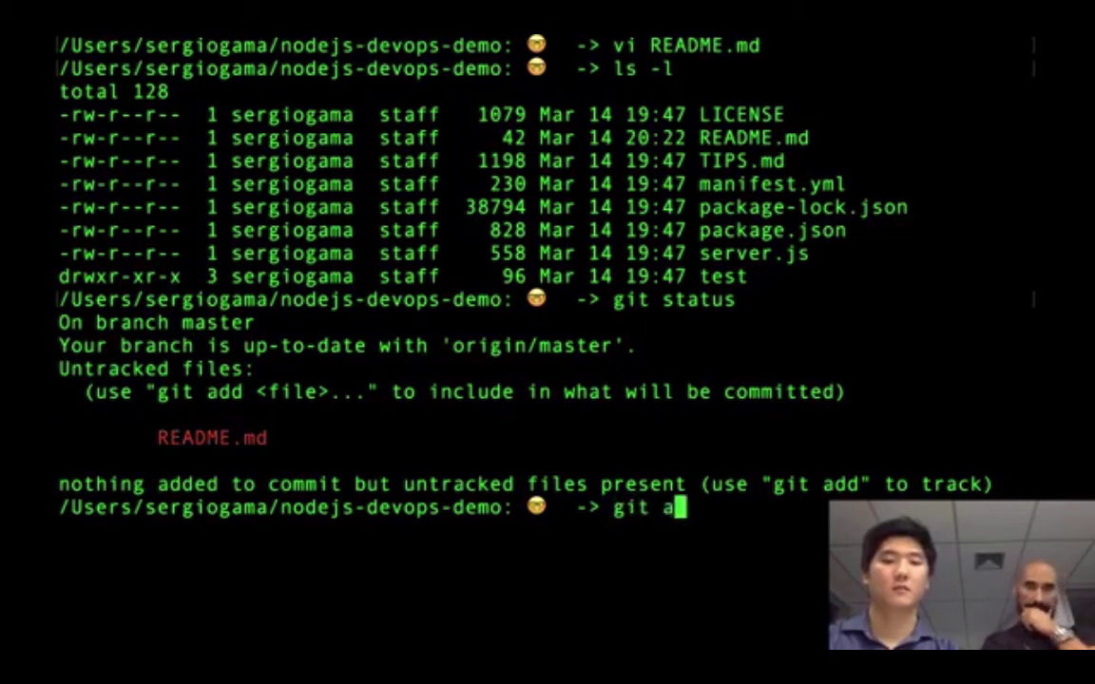
{"action": "type", "text": "dd ."}
{"action": "key", "text": "Return"}
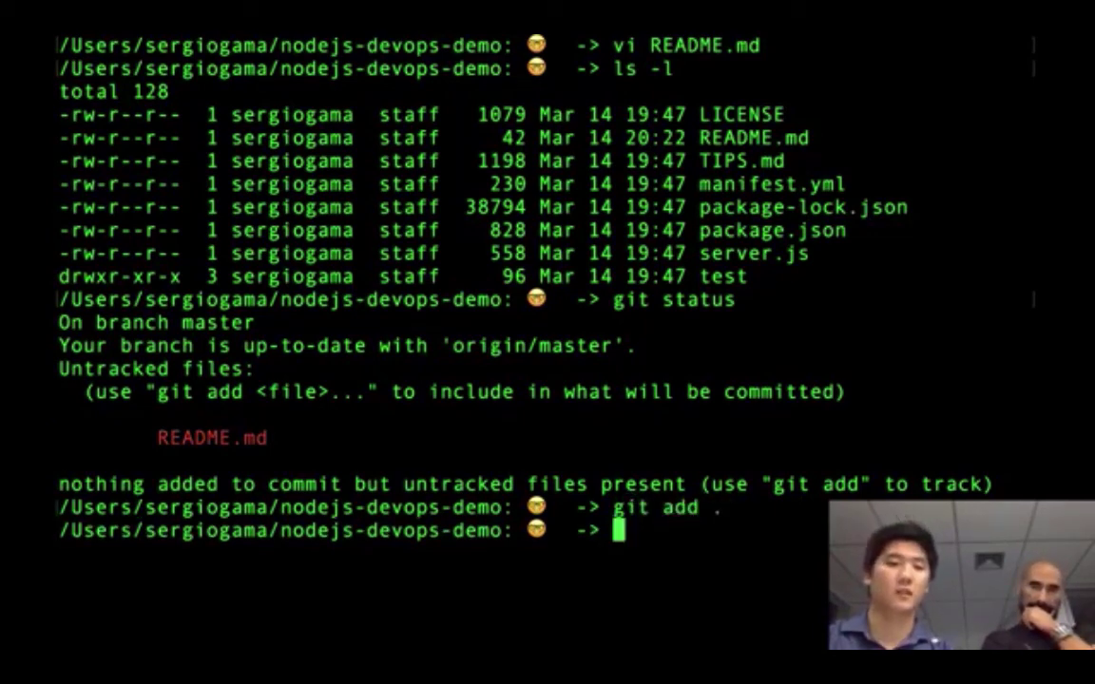
- Commit as 'Create README.md' and push to origin master, which fails with error 403
{"action": "type", "text": "git commit -"}
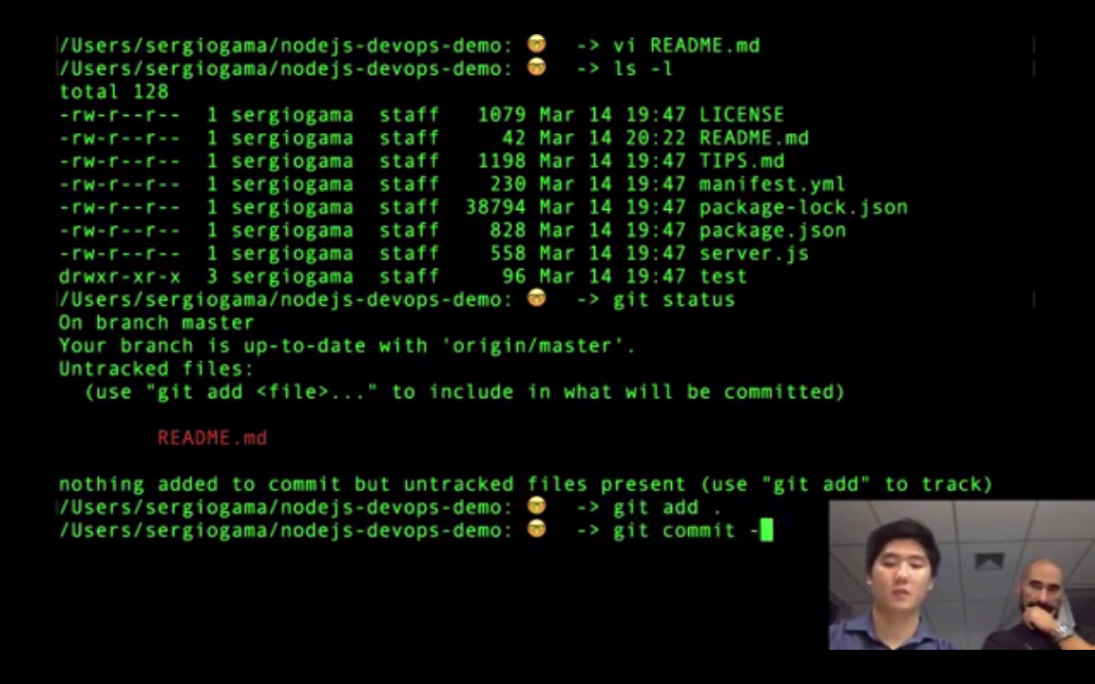
{"action": "type", "text": "m \""}
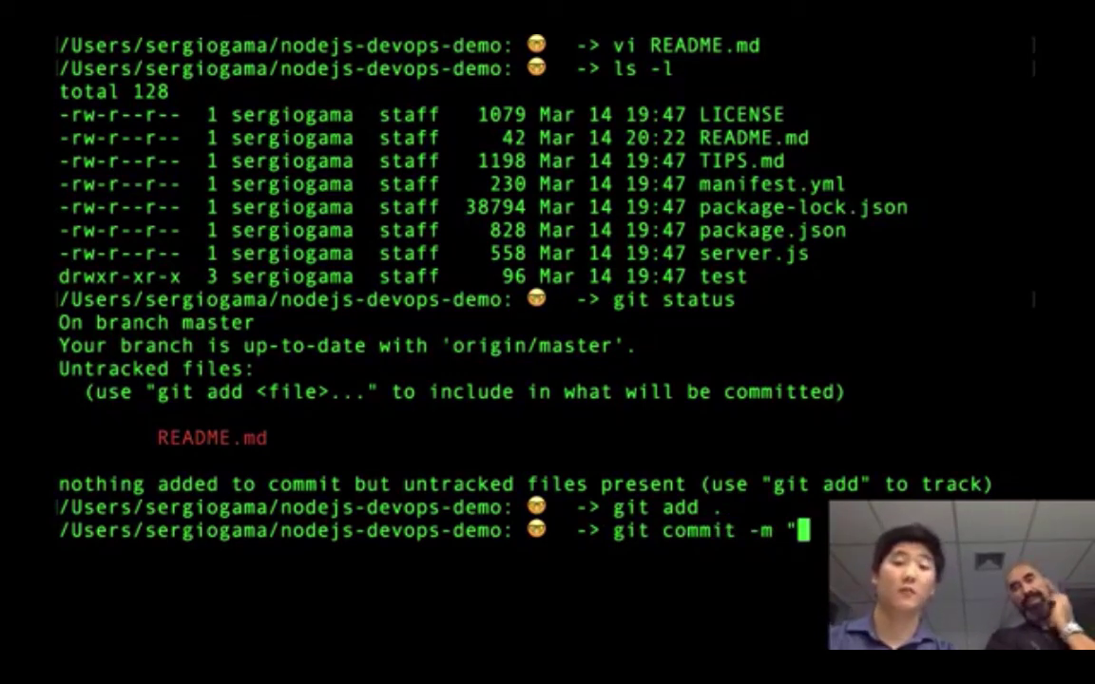
{"action": "type", "text": "C"}
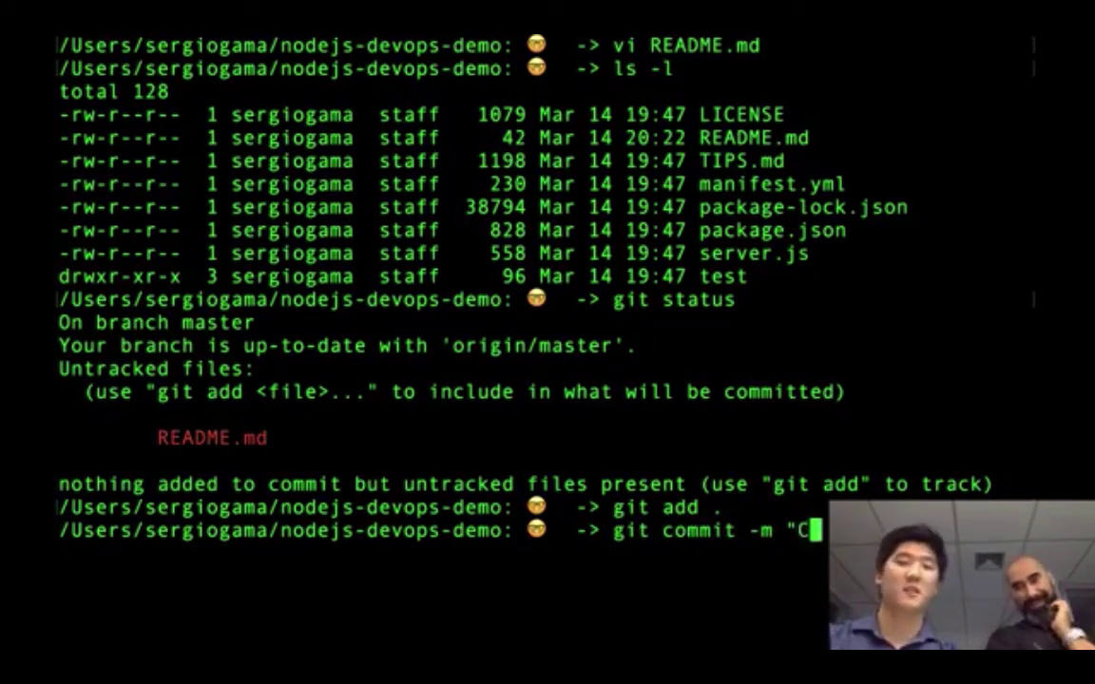
{"action": "type", "text": "re"}
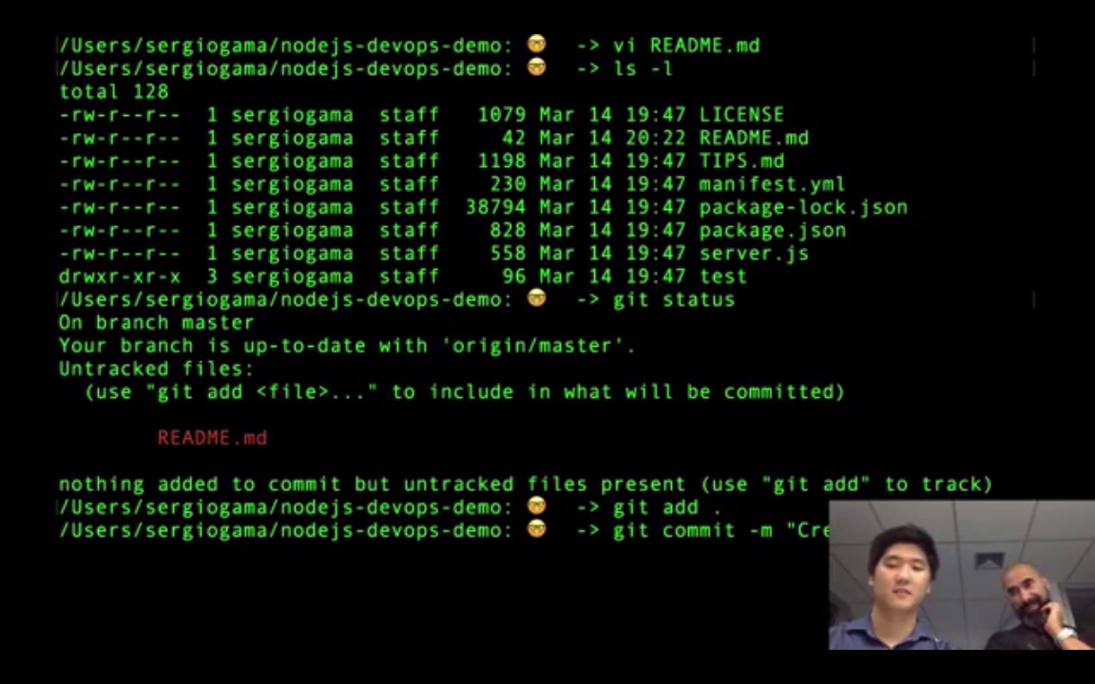
{"action": "key", "text": "Return"}
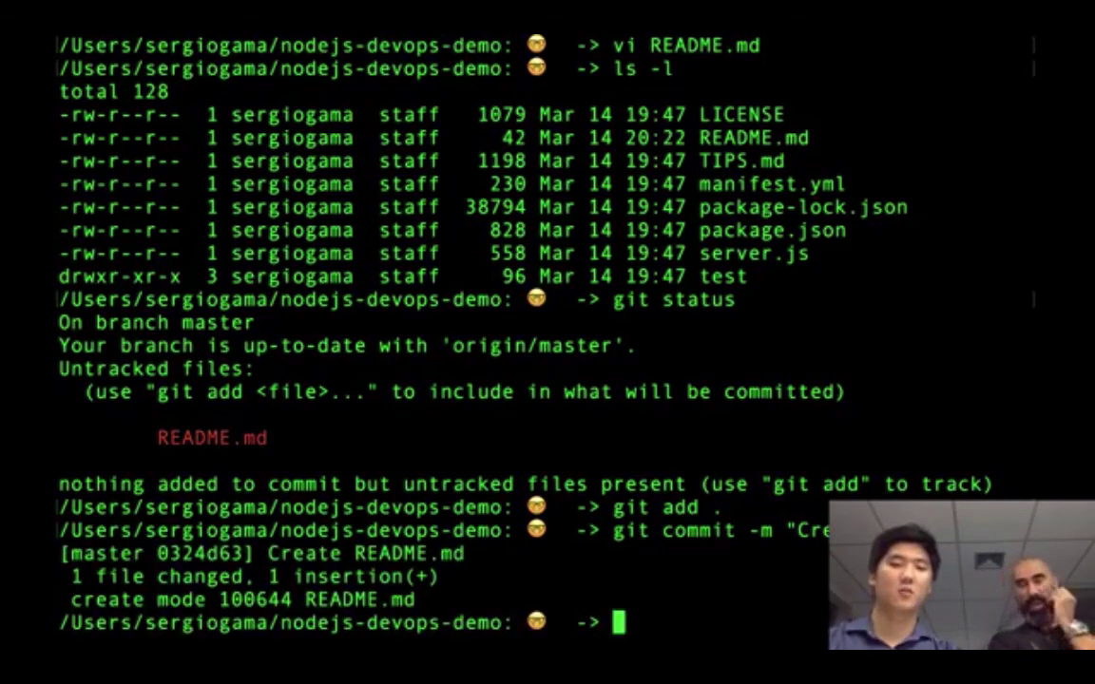
{"action": "type", "text": "git push"}
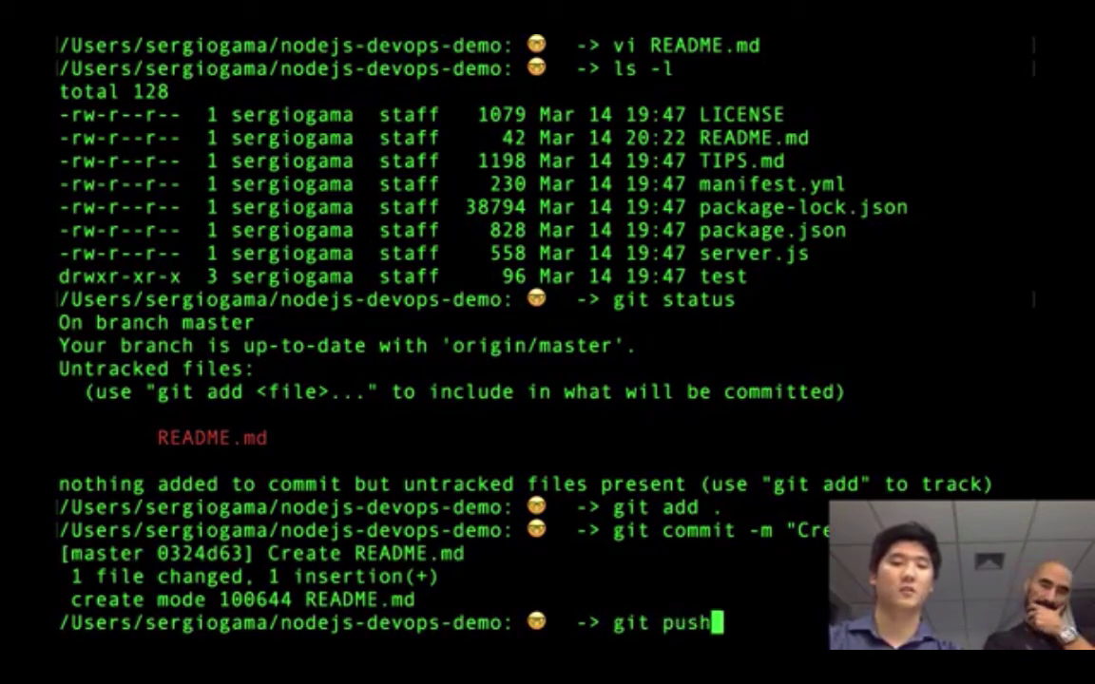
{"action": "type", "text": " origin ma"}
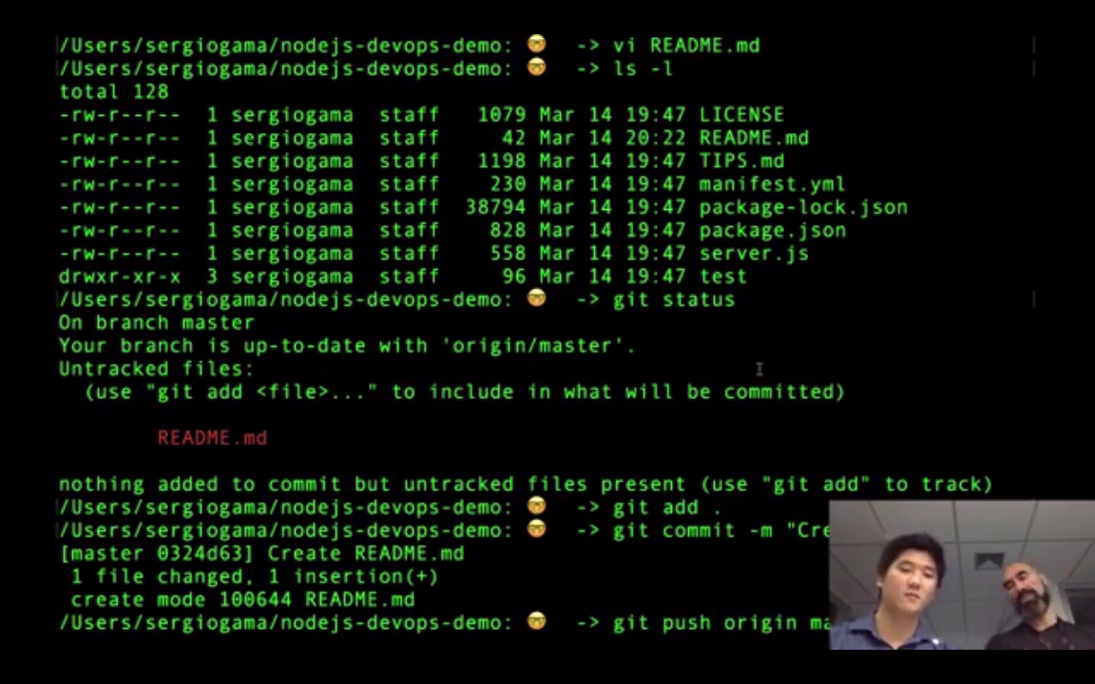
{"action": "key", "text": "Return"}
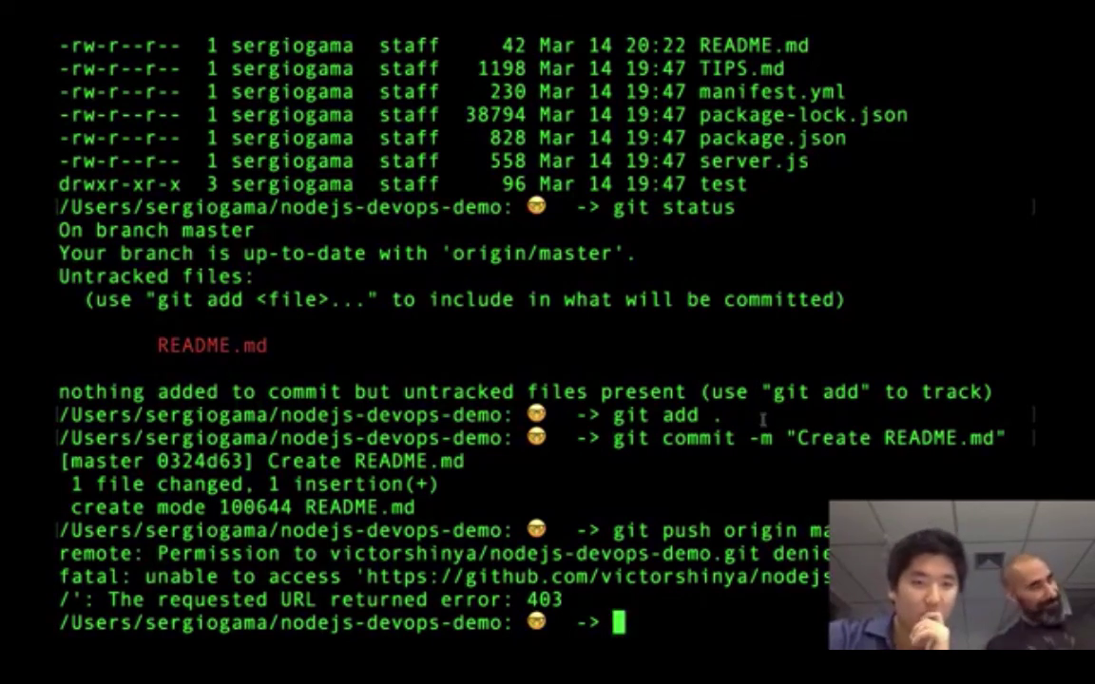
{"action": "scroll", "coordinate": [760, 414], "scroll_direction": "up", "scroll_amount": 1}
{"action": "scroll", "coordinate": [762, 420], "scroll_direction": "down", "scroll_amount": 1}
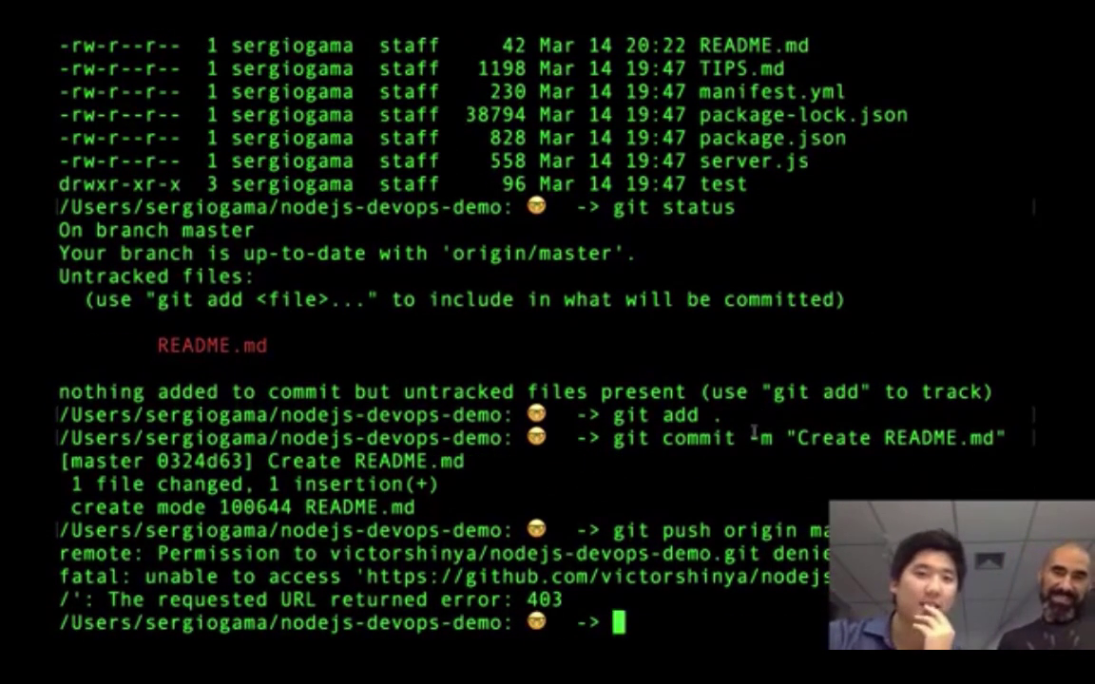
- Go from the nodejs-devops-demo repository page to the GitHub sign-in page
{"action": "key", "text": "ctrl+Right"}
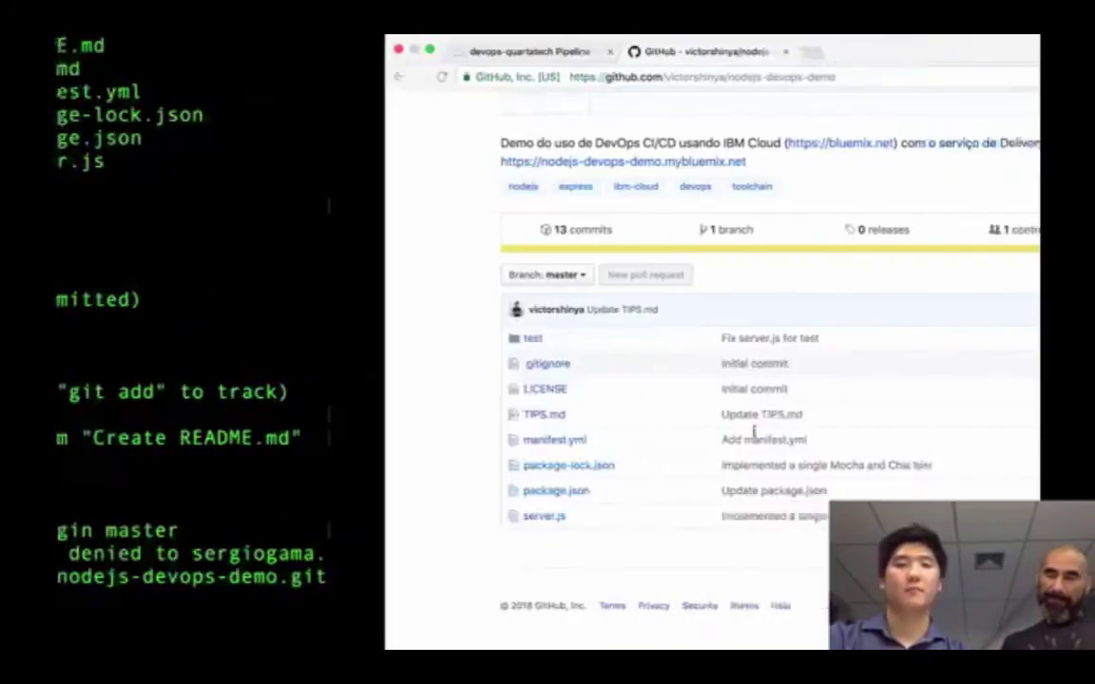
{"action": "scroll", "coordinate": [454, 135], "scroll_direction": "up", "scroll_amount": 3}
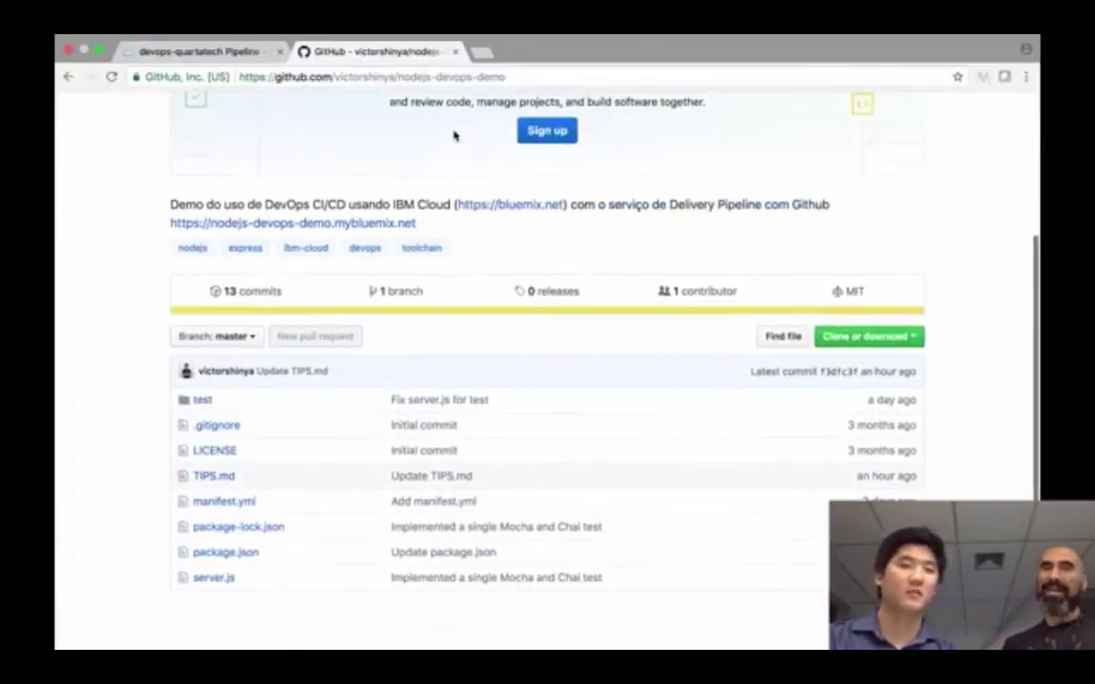
{"action": "scroll", "coordinate": [454, 135], "scroll_direction": "down", "scroll_amount": 2}
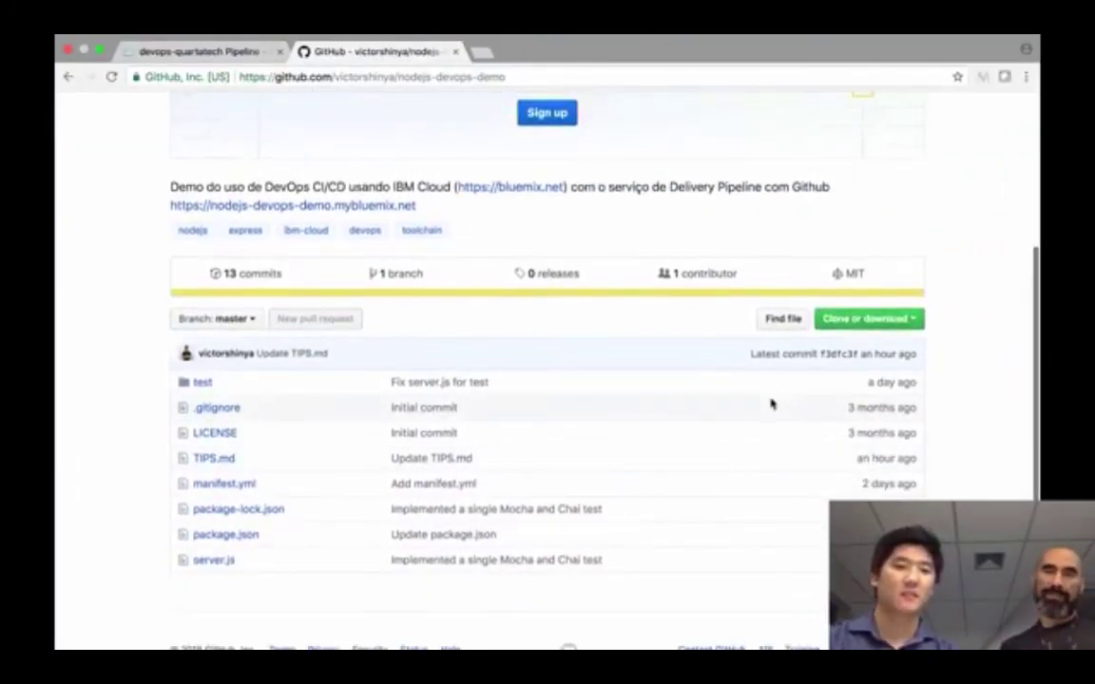
{"action": "scroll", "coordinate": [772, 408], "scroll_direction": "up", "scroll_amount": 5}
{"action": "scroll", "coordinate": [771, 414], "scroll_direction": "down", "scroll_amount": 1}
{"action": "scroll", "coordinate": [772, 415], "scroll_direction": "down", "scroll_amount": 3}
{"action": "scroll", "coordinate": [770, 415], "scroll_direction": "up", "scroll_amount": 5}
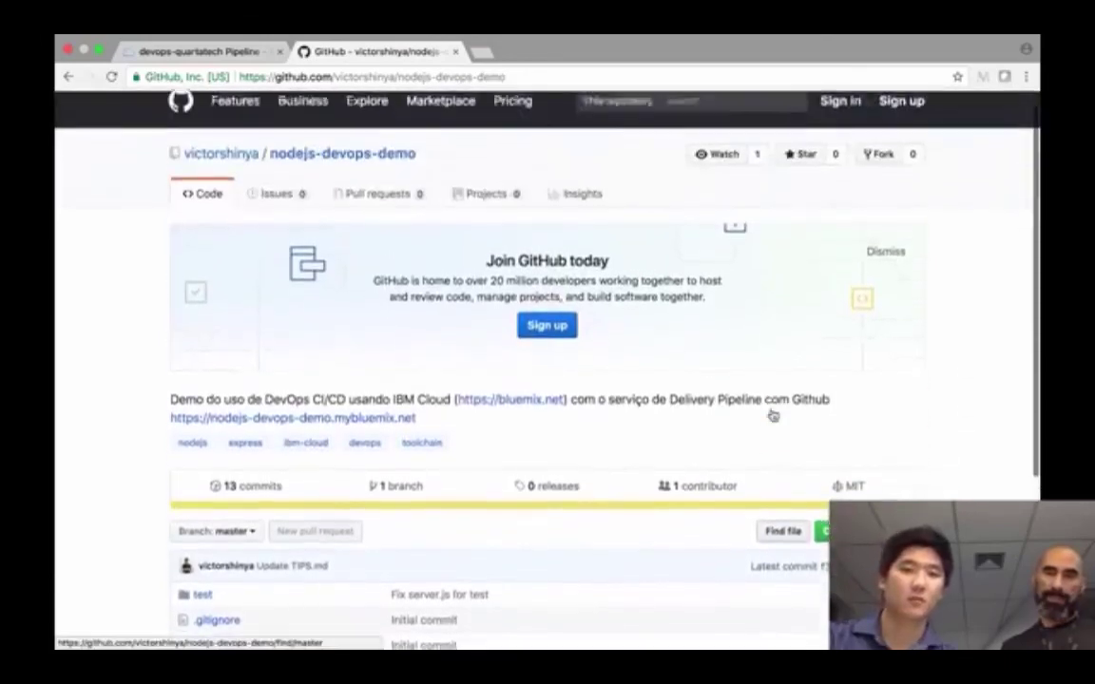
{"action": "left_click", "coordinate": [841, 122]}
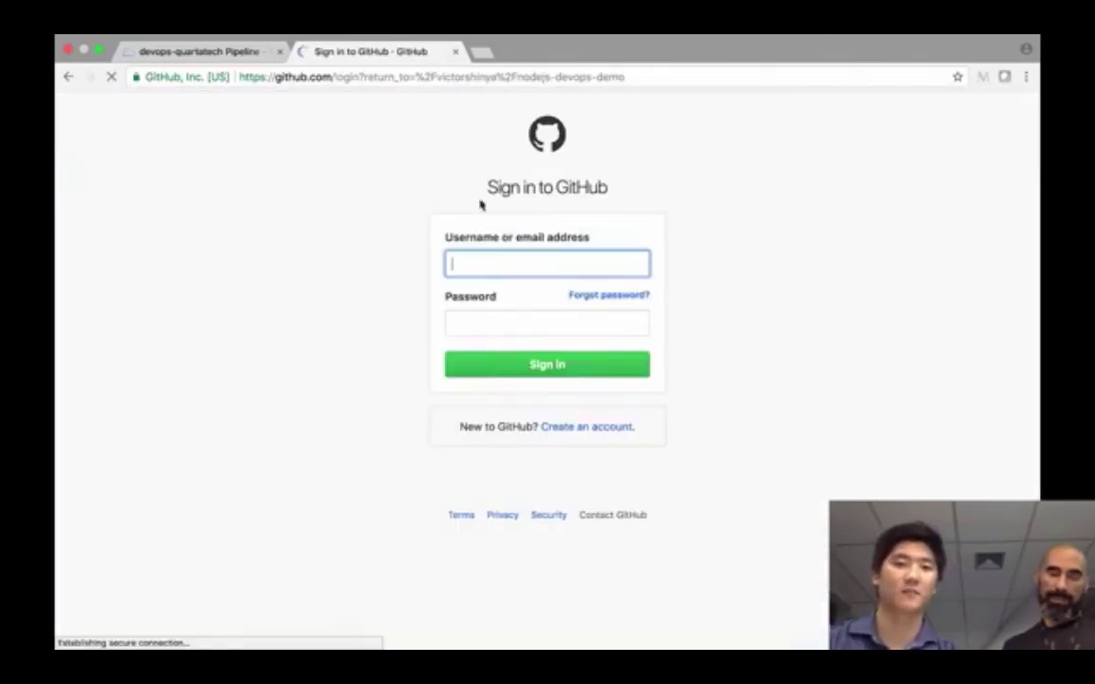
- Sign in to GitHub with the account username and password
{"action": "left_click", "coordinate": [511, 270]}
{"action": "type", "text": "victorshinya"}
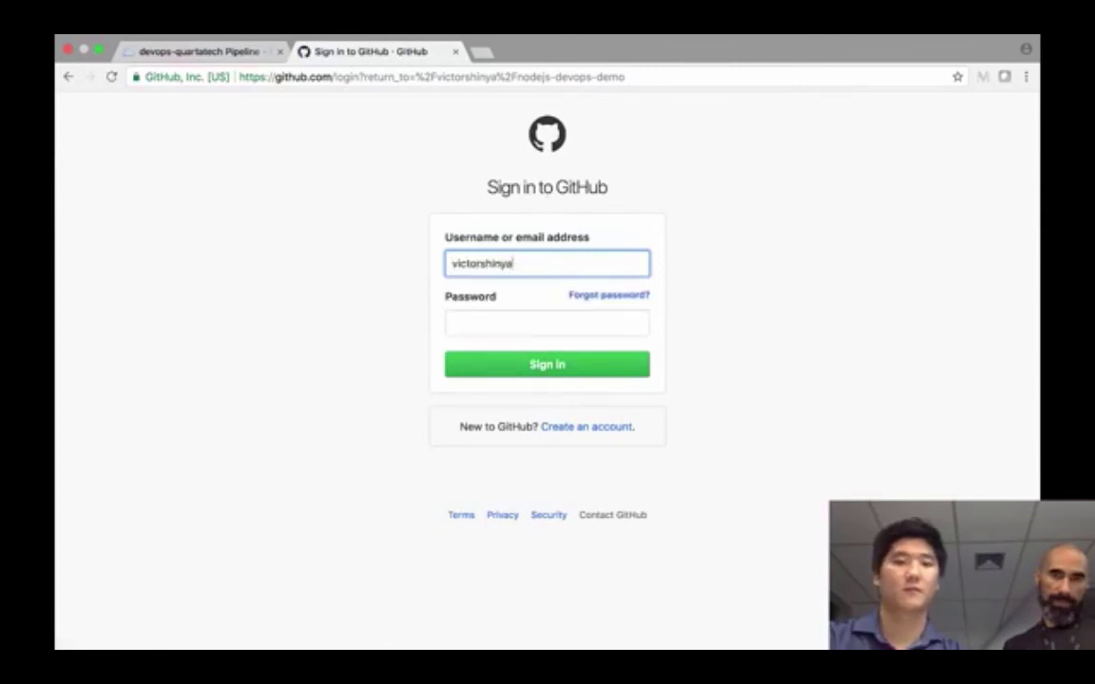
{"action": "left_click", "coordinate": [546, 323]}
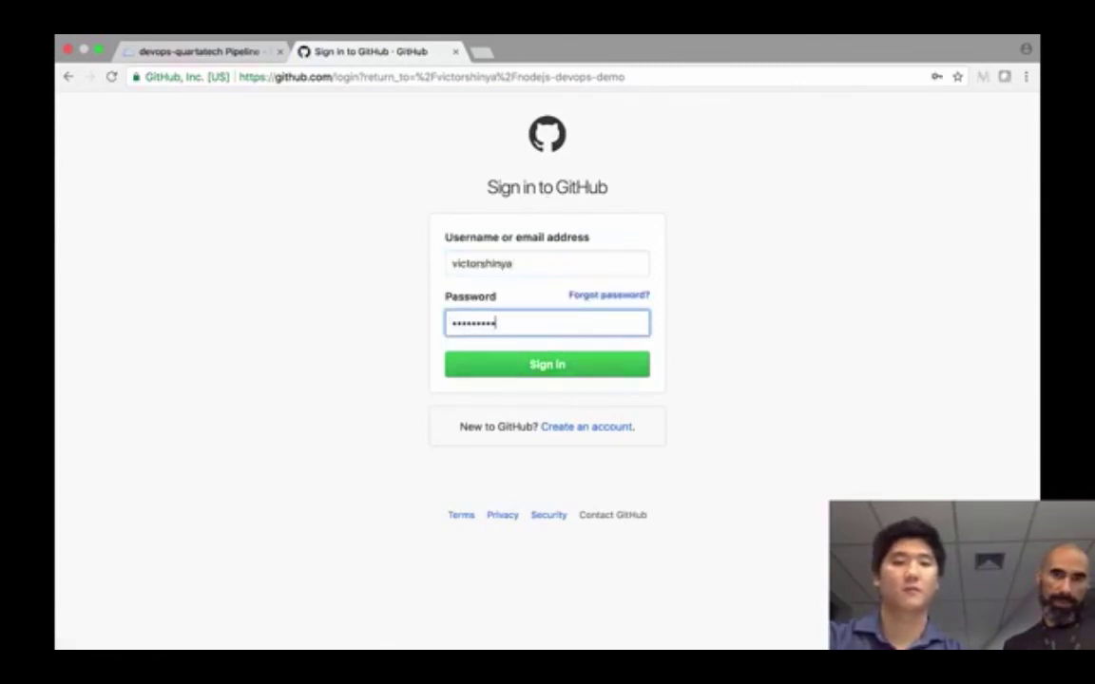
{"action": "key", "text": "Return"}
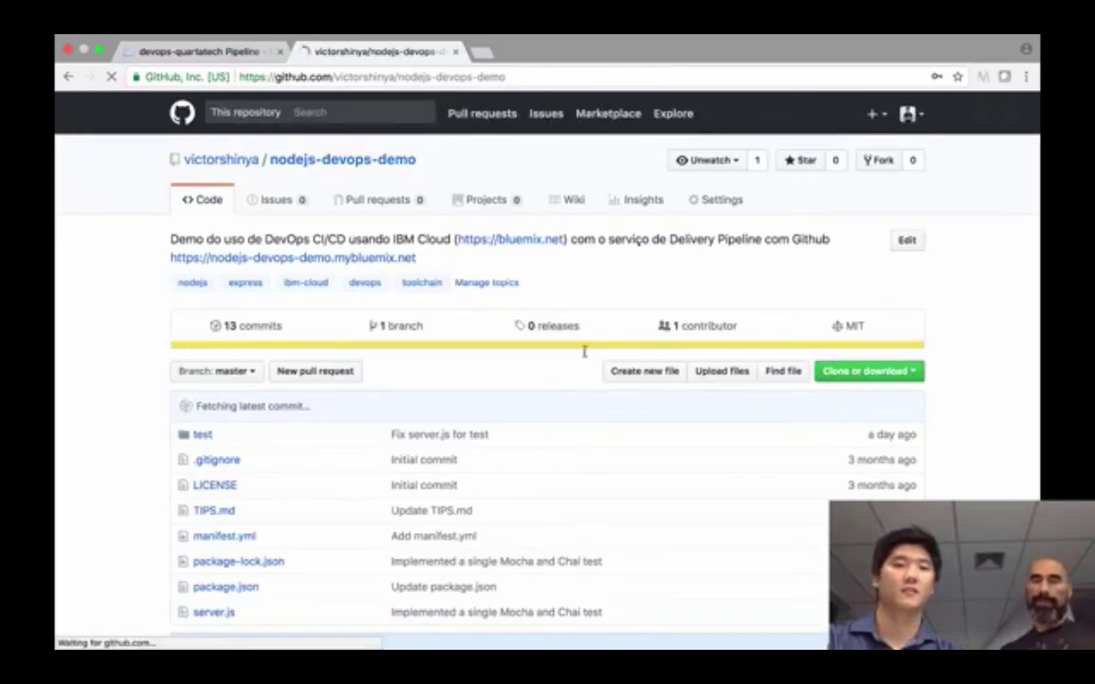
- Start a new README.md for nodejs-devops-demo using the repository's Add a README button
{"action": "scroll", "coordinate": [726, 293], "scroll_direction": "down", "scroll_amount": 1}
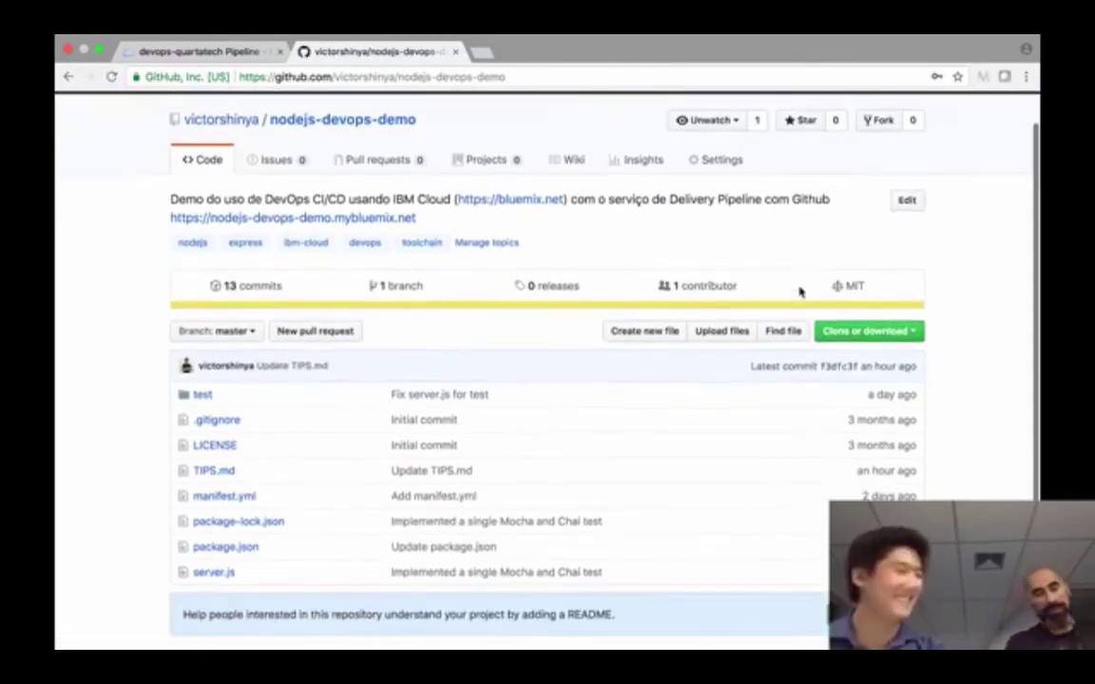
{"action": "scroll", "coordinate": [798, 295], "scroll_direction": "up", "scroll_amount": 1}
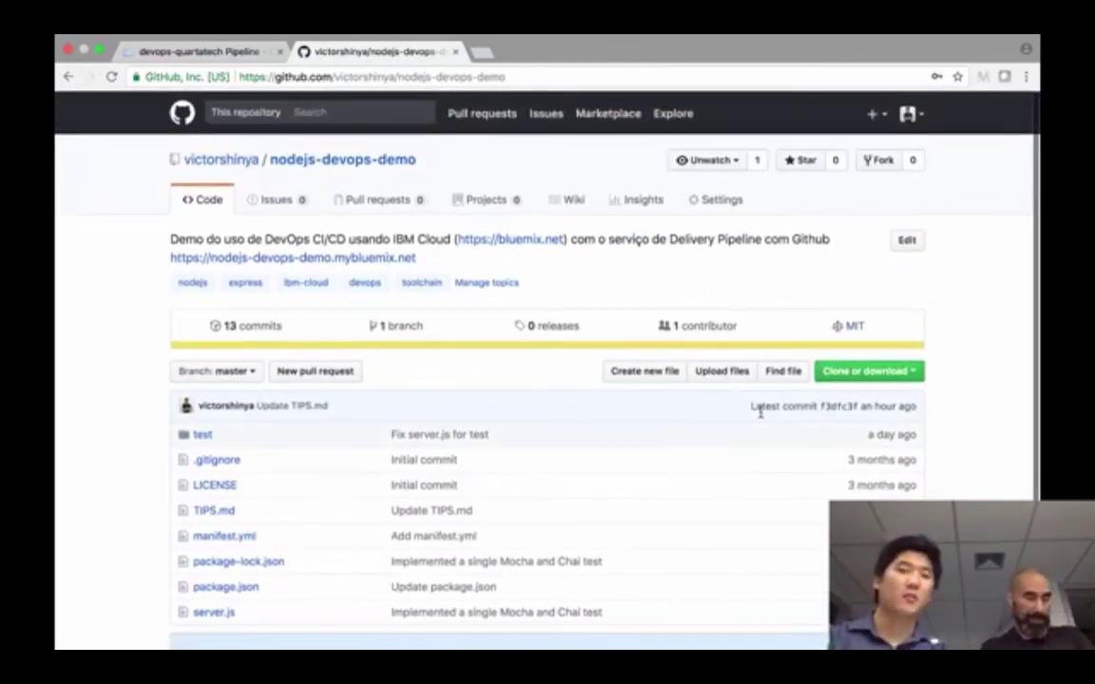
{"action": "scroll", "coordinate": [634, 385], "scroll_direction": "down", "scroll_amount": 3}
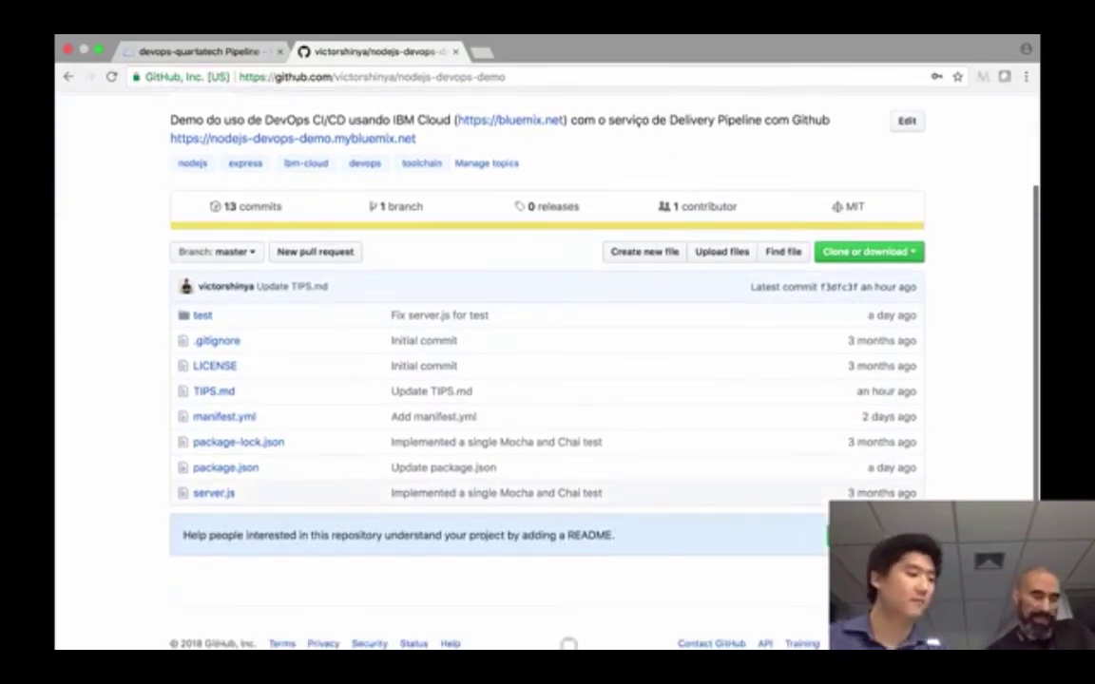
{"action": "scroll", "coordinate": [532, 489], "scroll_direction": "down", "scroll_amount": 1}
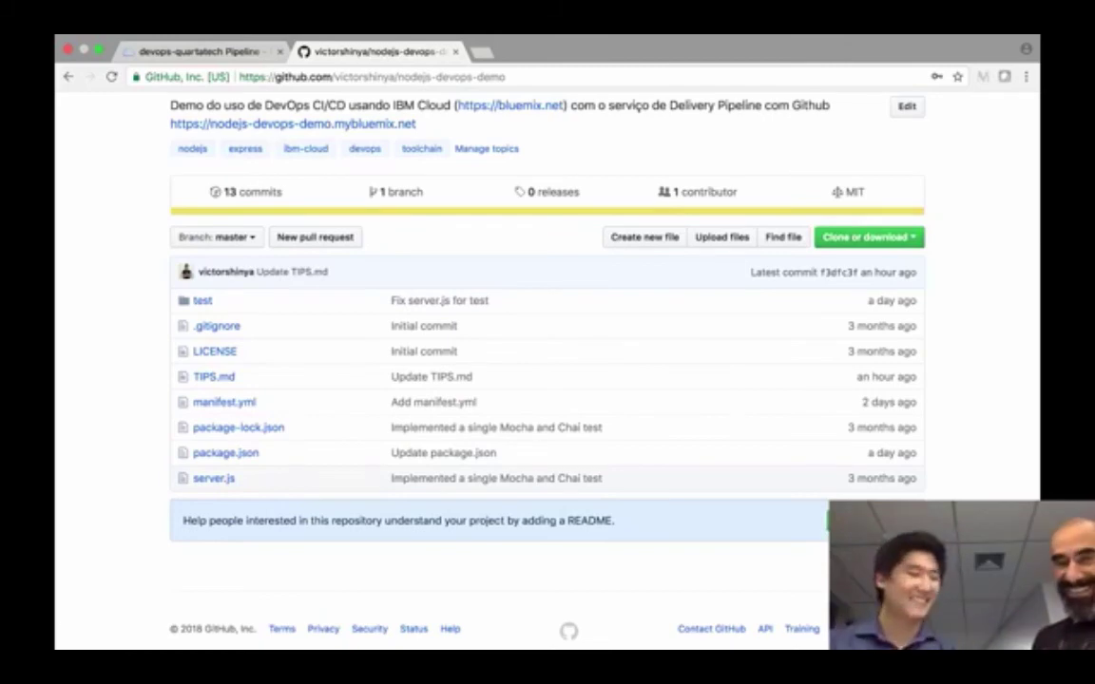
{"action": "scroll", "coordinate": [544, 328], "scroll_direction": "down", "scroll_amount": 1}
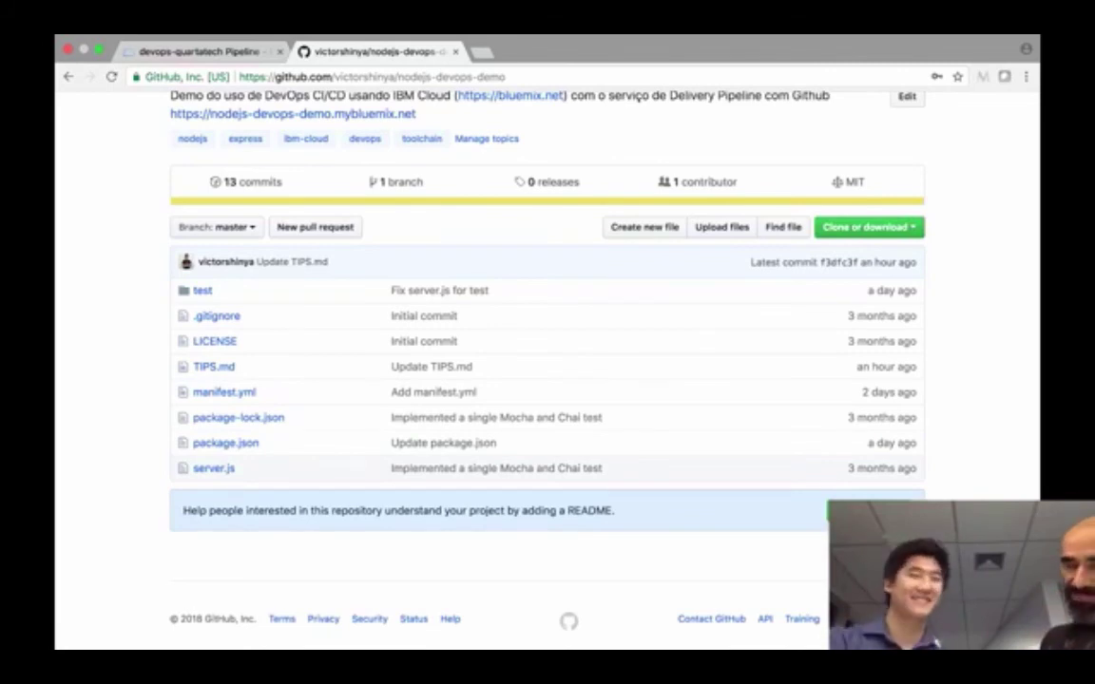
{"action": "scroll", "coordinate": [860, 504], "scroll_direction": "down", "scroll_amount": 1}
{"action": "left_click", "coordinate": [867, 496]}
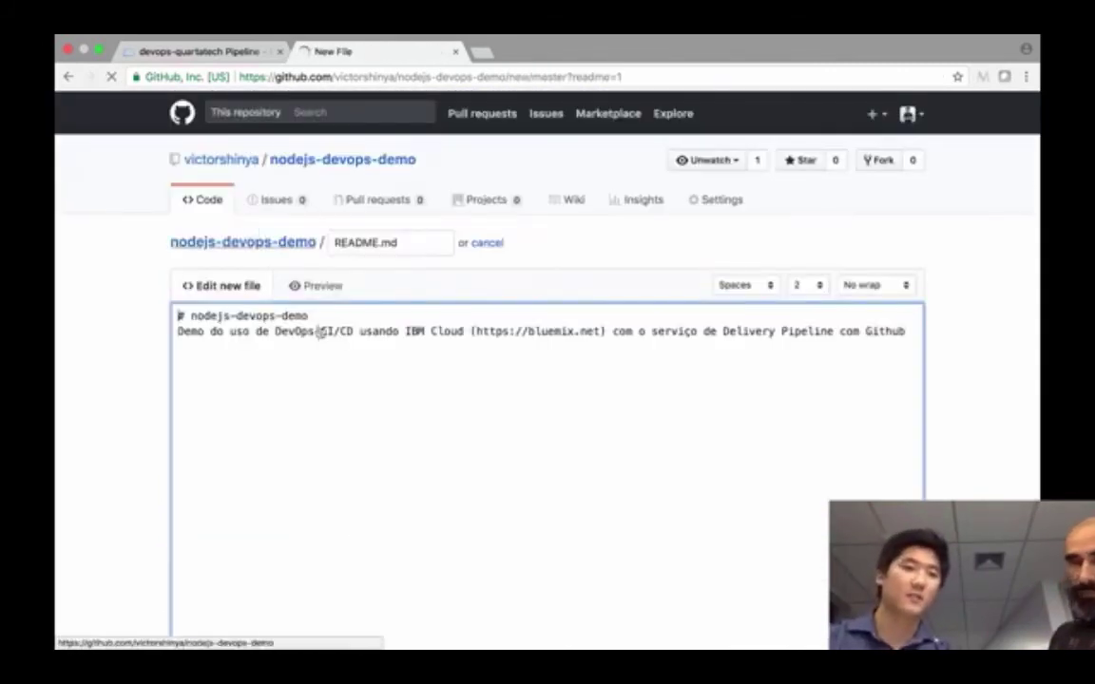
- Commit the new README.md to master with the default message 'Create README.md'
{"action": "scroll", "coordinate": [432, 385], "scroll_direction": "down", "scroll_amount": 10}
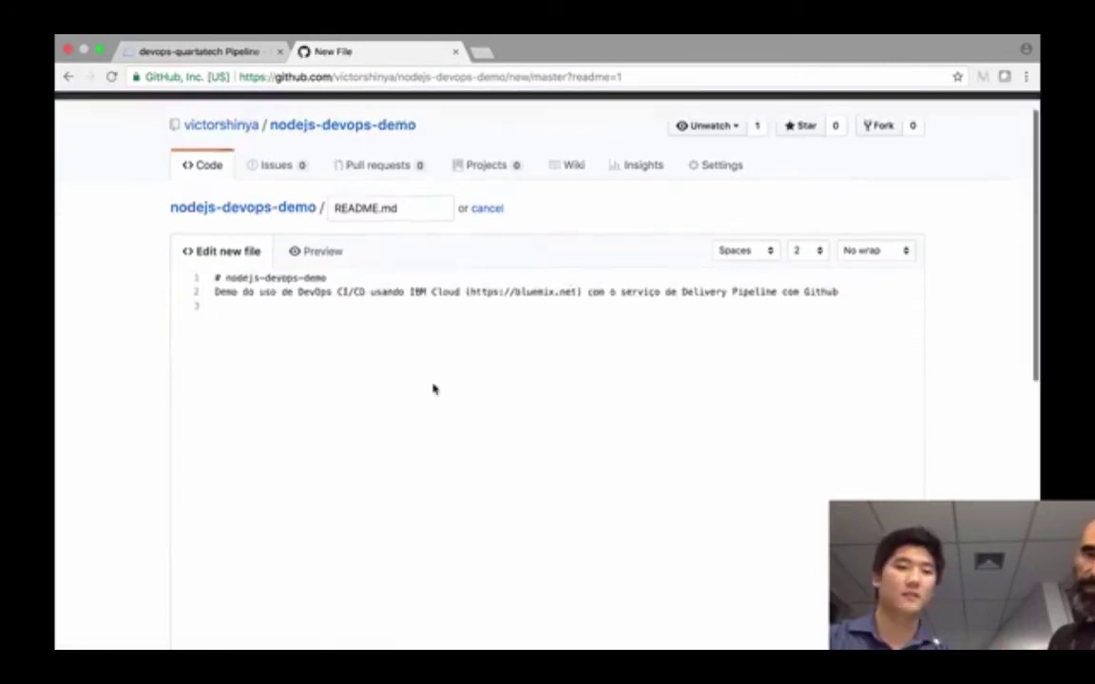
{"action": "scroll", "coordinate": [433, 390], "scroll_direction": "down", "scroll_amount": 2}
{"action": "left_click", "coordinate": [362, 546]}
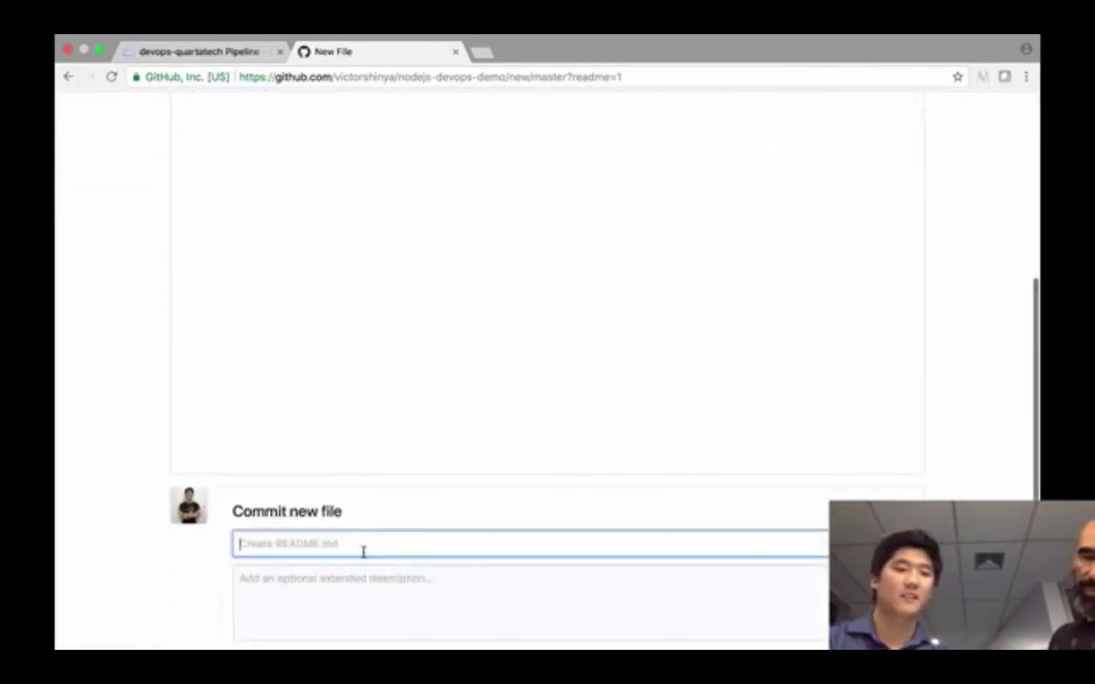
{"action": "scroll", "coordinate": [362, 545], "scroll_direction": "down", "scroll_amount": 3}
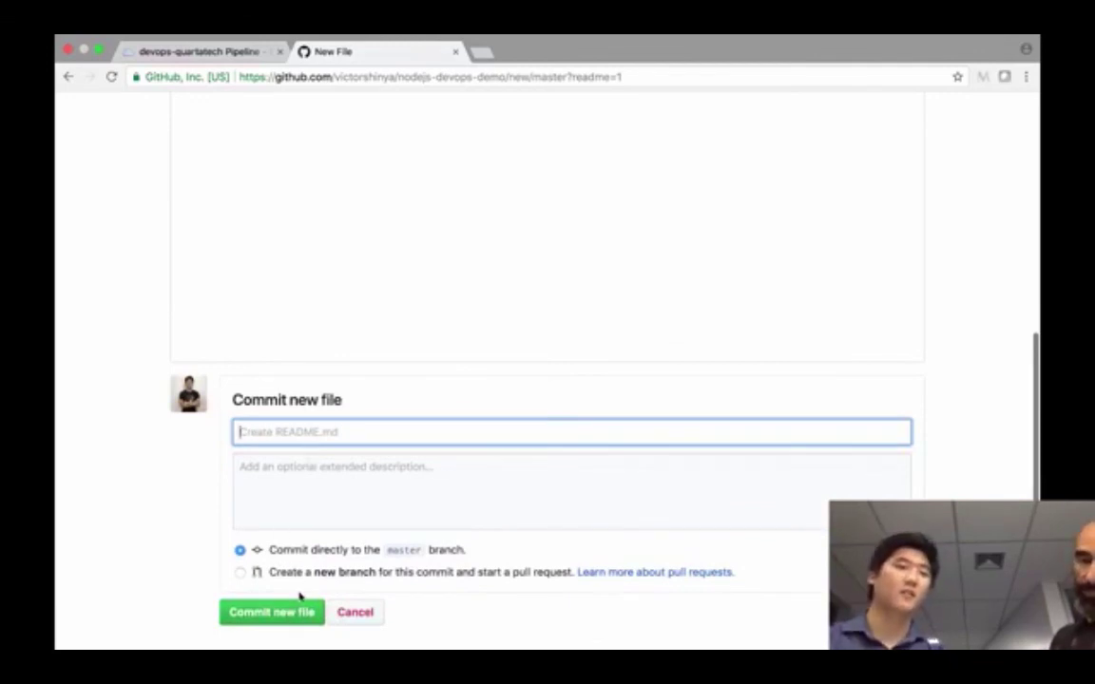
{"action": "left_click", "coordinate": [290, 620]}
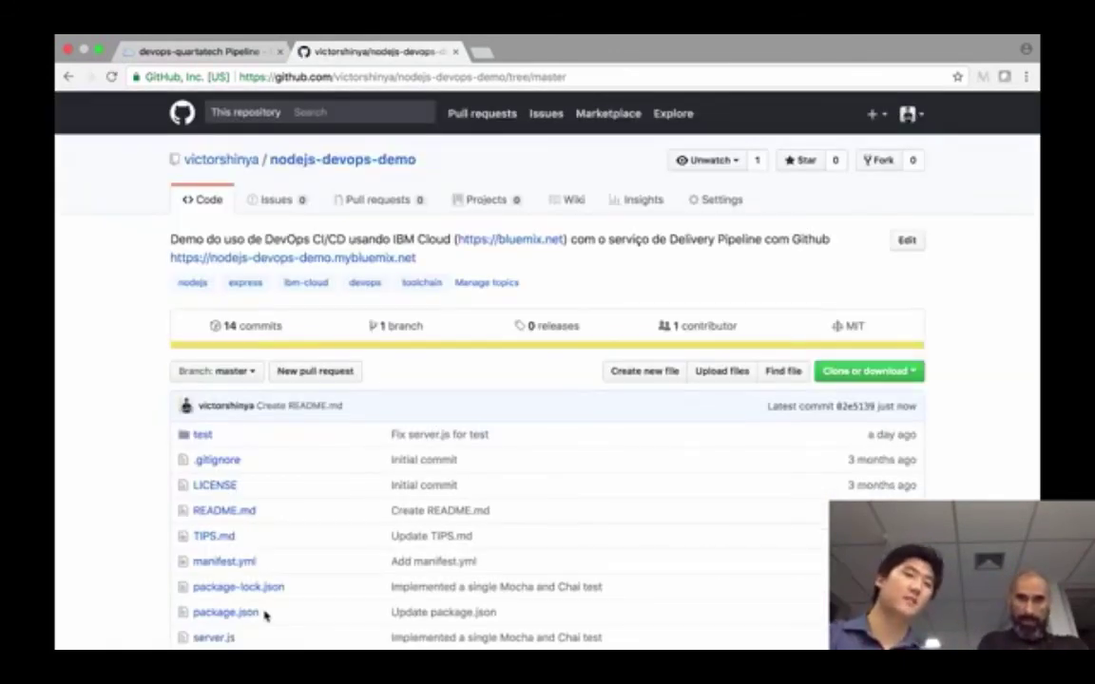
{"action": "scroll", "coordinate": [464, 429], "scroll_direction": "down", "scroll_amount": 3}
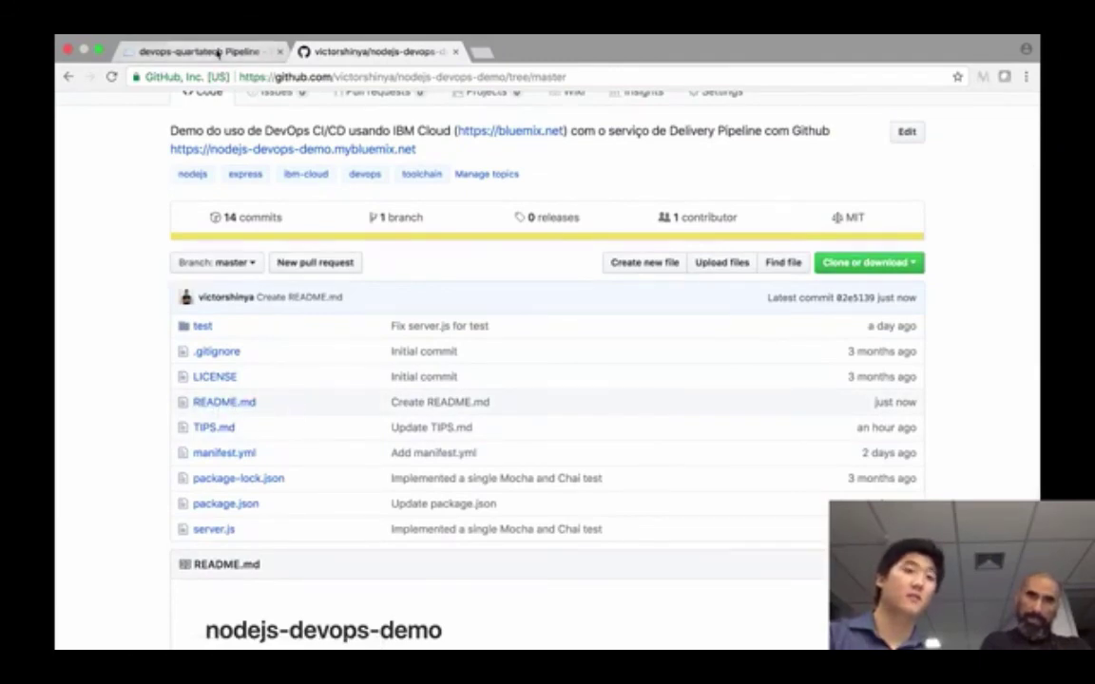
- Open the Clone do projeto stage's NPM job log from the Delivery Pipeline page
{"action": "left_click", "coordinate": [218, 53]}
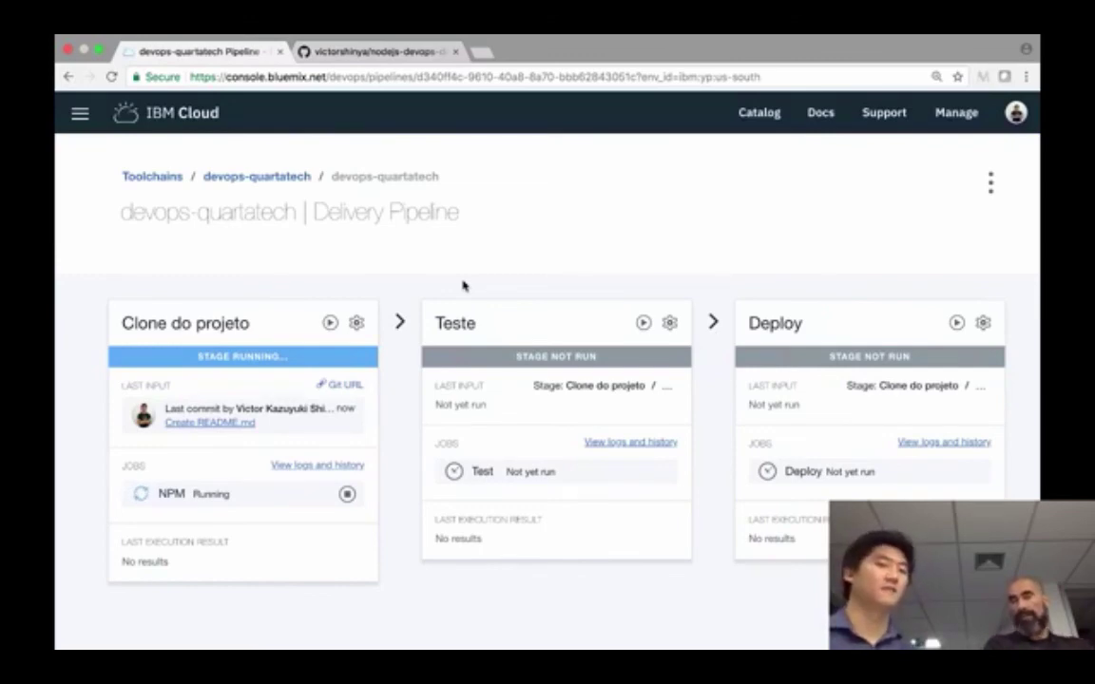
{"action": "left_click", "coordinate": [317, 466]}
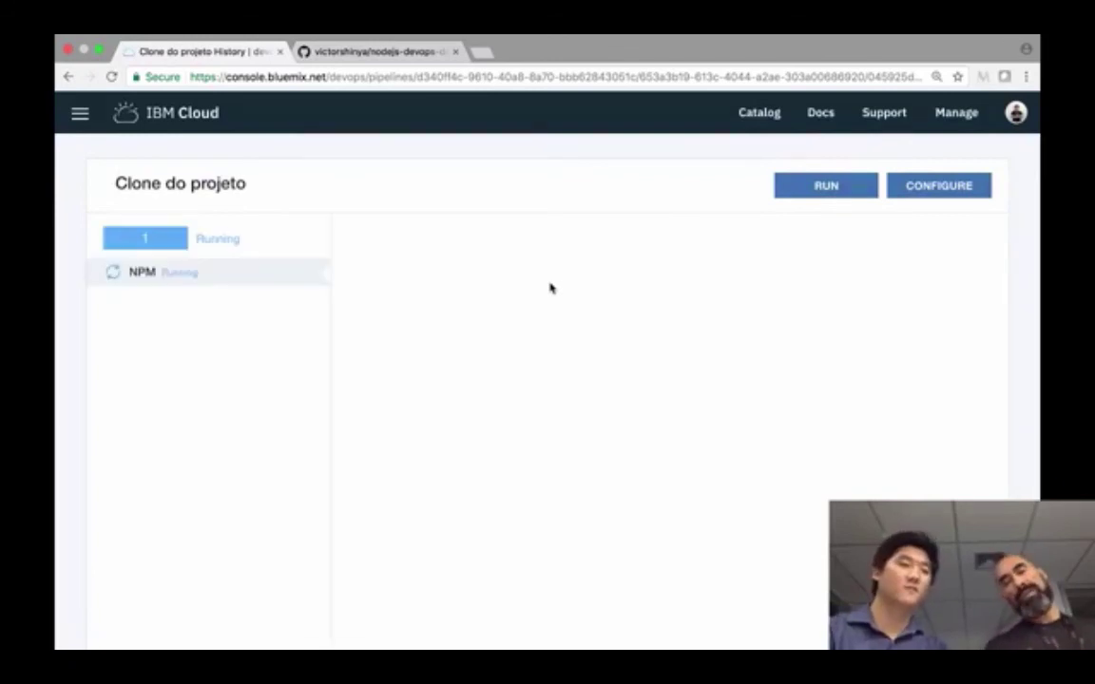
{"action": "scroll", "coordinate": [550, 283], "scroll_direction": "down", "scroll_amount": 1}
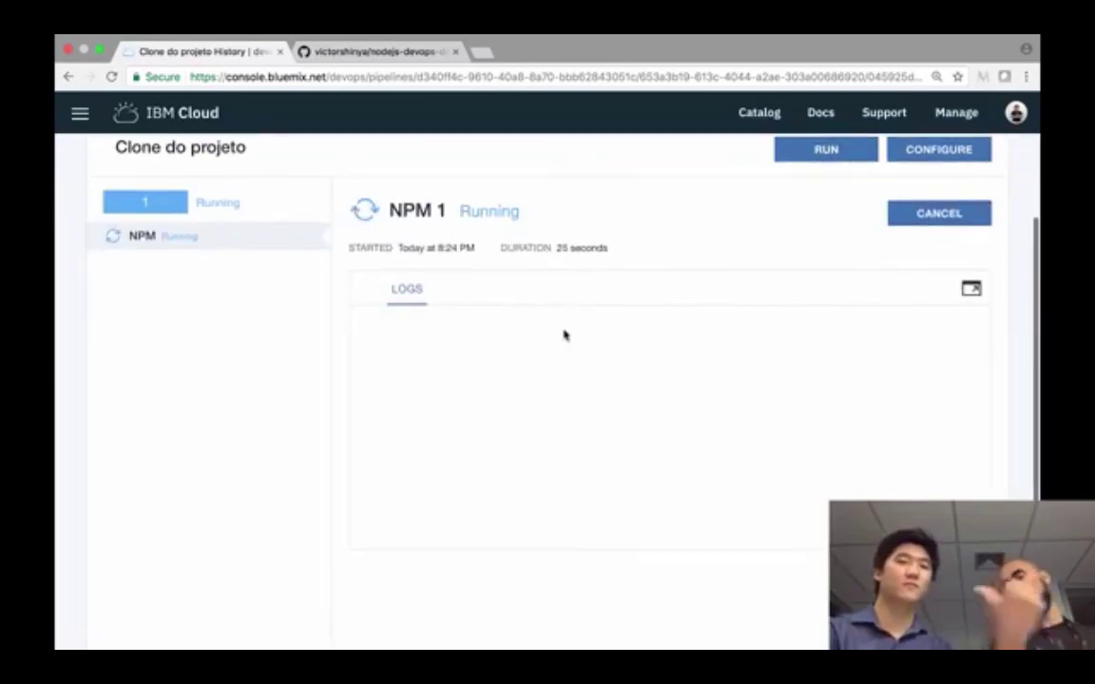
{"action": "scroll", "coordinate": [564, 333], "scroll_direction": "down", "scroll_amount": 7}
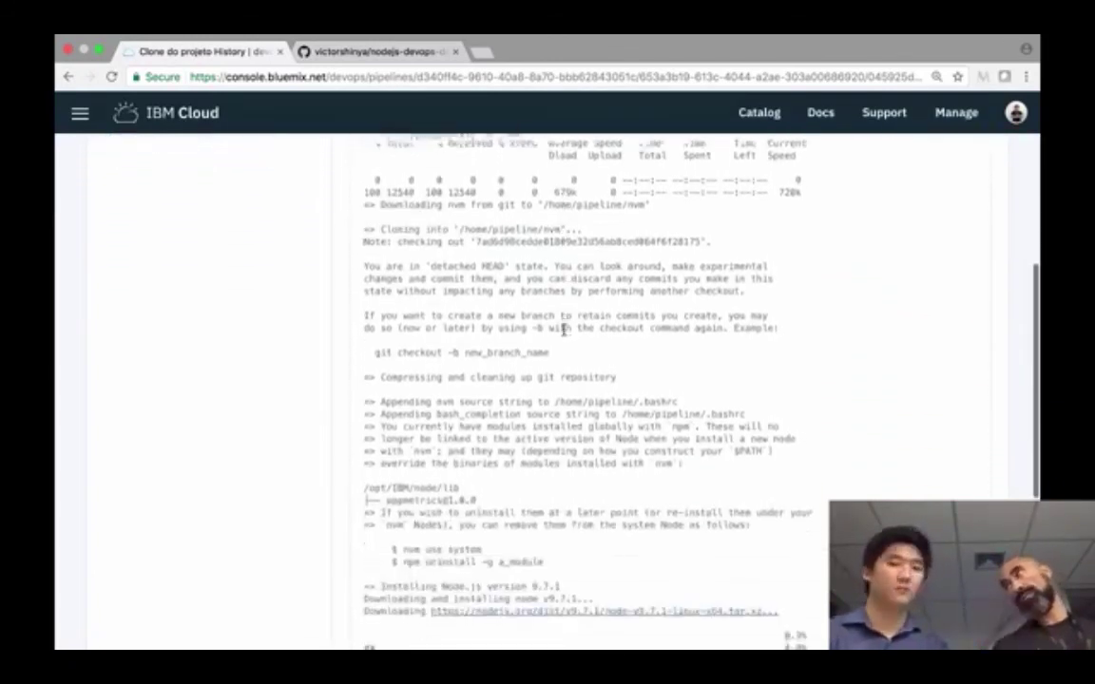
{"action": "scroll", "coordinate": [563, 333], "scroll_direction": "down", "scroll_amount": 4}
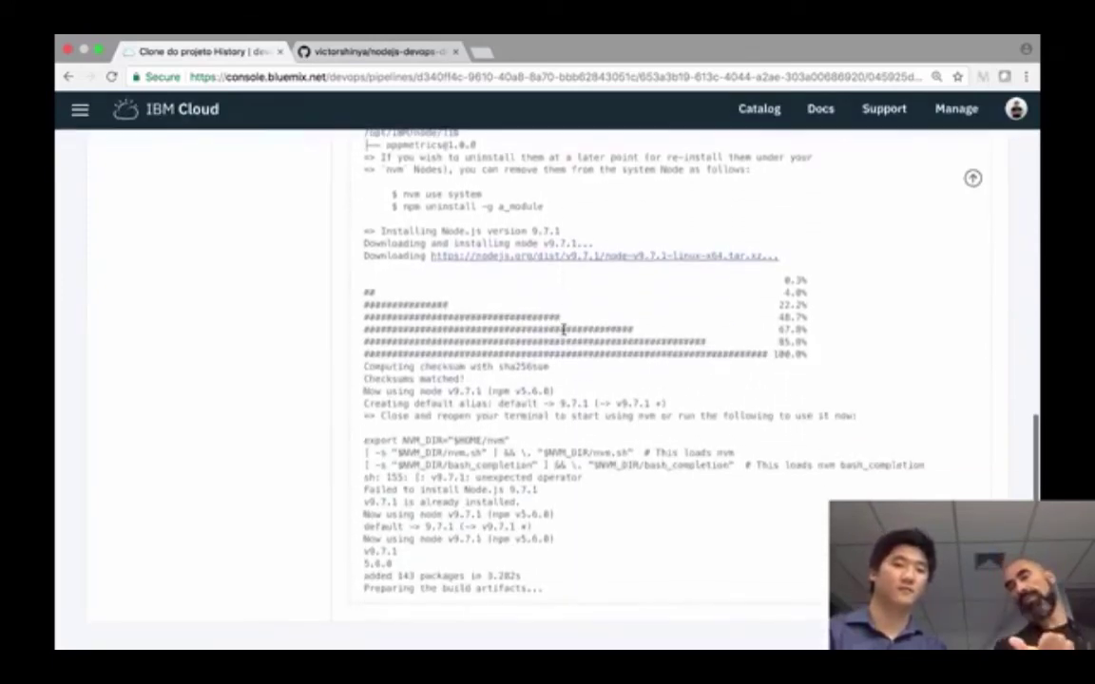
- Check the log's Node version v9.7.1 and SUCCESS result, then return to the pipeline overview
{"action": "left_click_drag", "start_coordinate": [402, 554], "coordinate": [366, 548]}
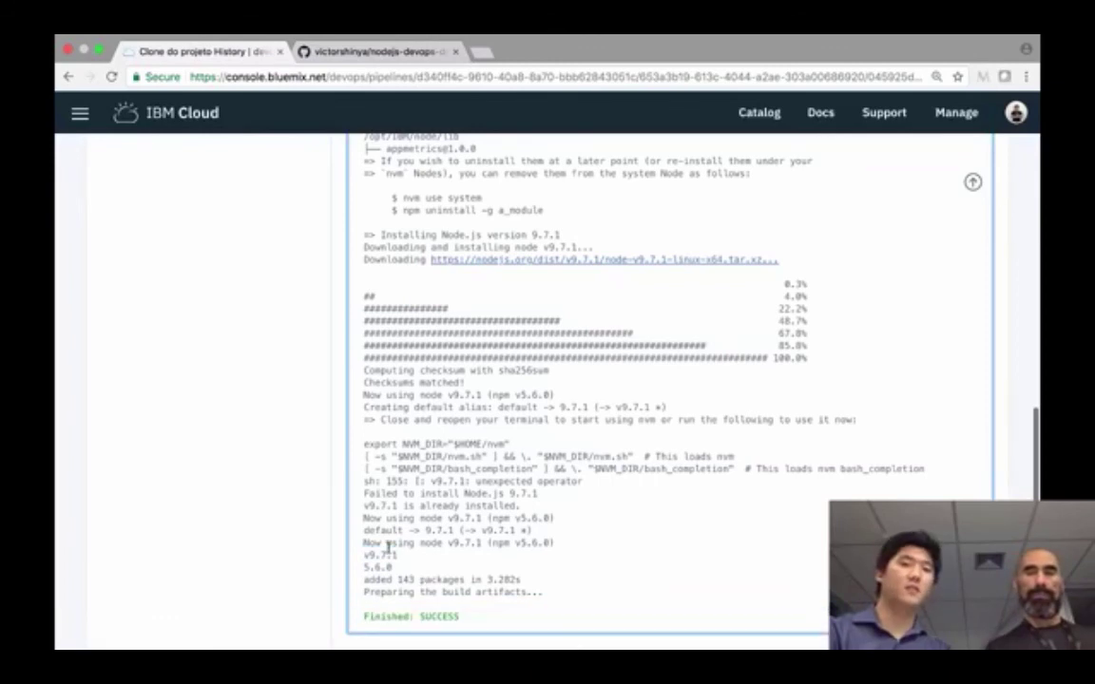
{"action": "left_click_drag", "start_coordinate": [391, 556], "coordinate": [357, 562]}
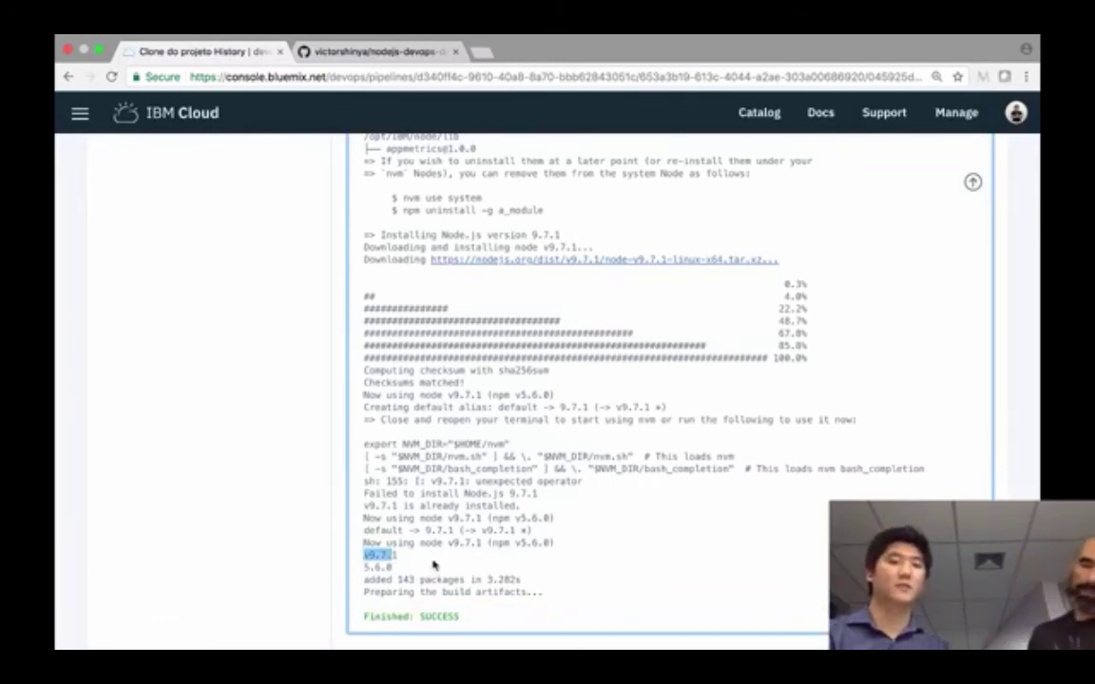
{"action": "scroll", "coordinate": [433, 565], "scroll_direction": "down", "scroll_amount": 1}
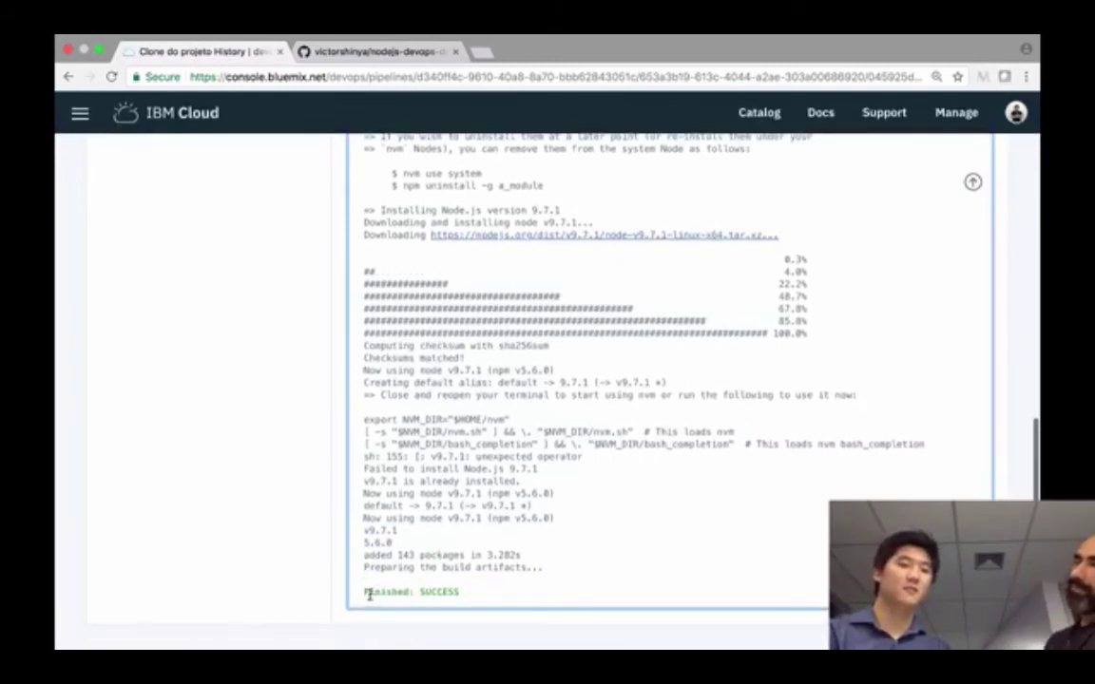
{"action": "left_click_drag", "start_coordinate": [368, 595], "coordinate": [568, 596]}
{"action": "scroll", "coordinate": [574, 184], "scroll_direction": "up", "scroll_amount": 15}
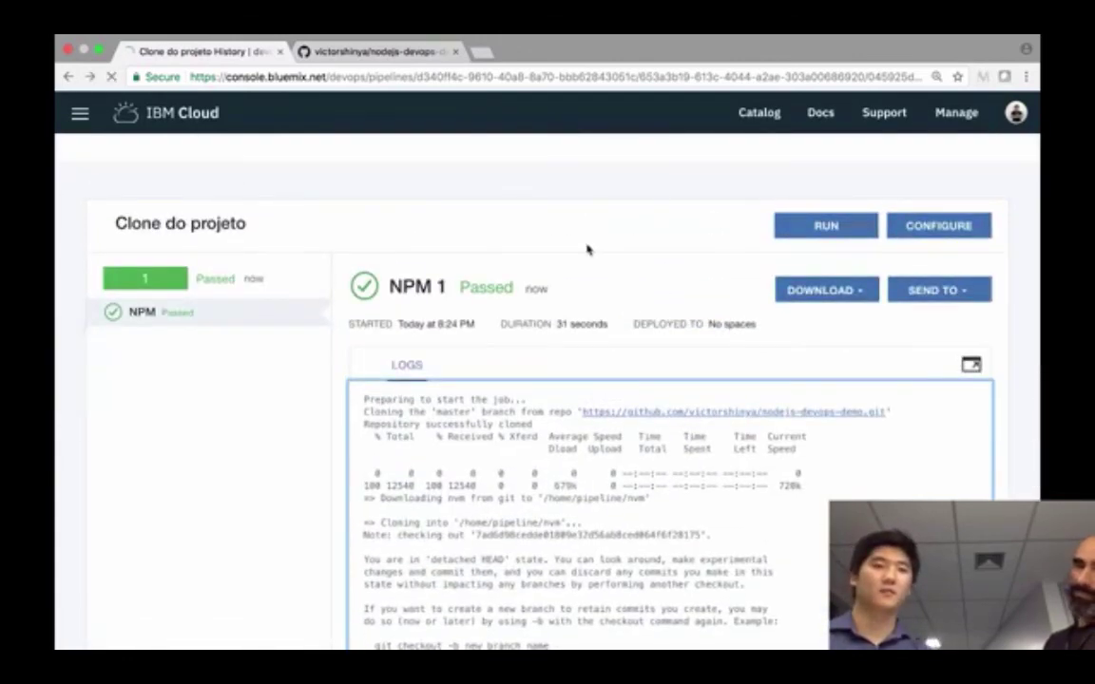
{"action": "key", "text": "super+bracketleft"}
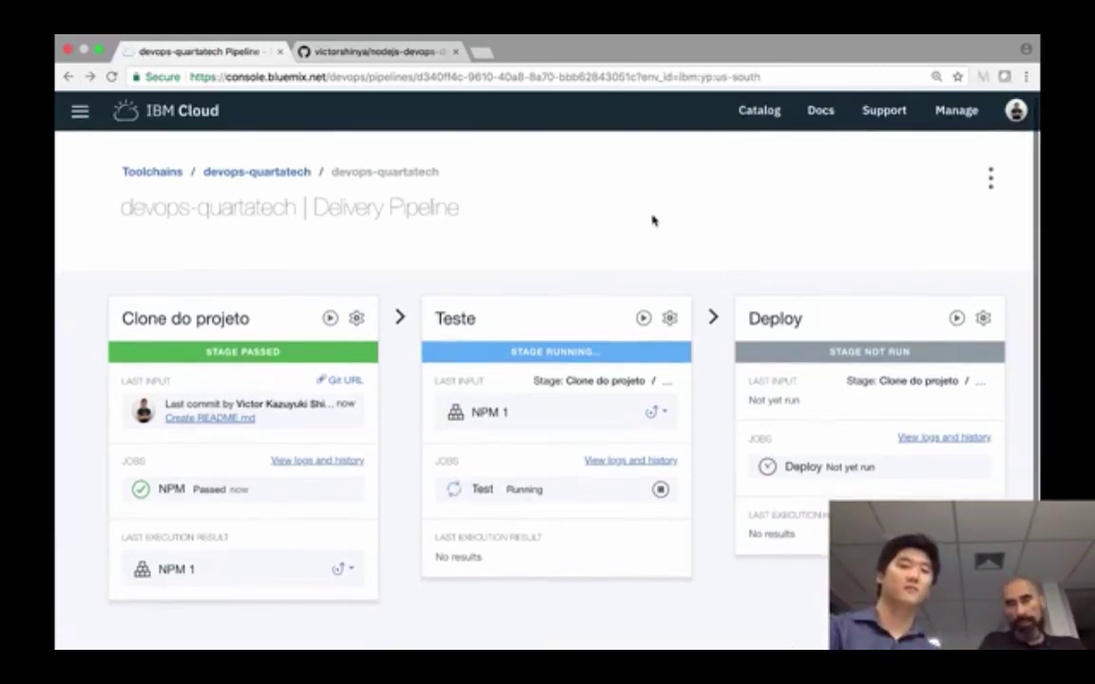
- Review the Teste stage log for 1 passing test and Finished: SUCCESS, then return to the pipeline
{"action": "scroll", "coordinate": [500, 533], "scroll_direction": "down", "scroll_amount": 1}
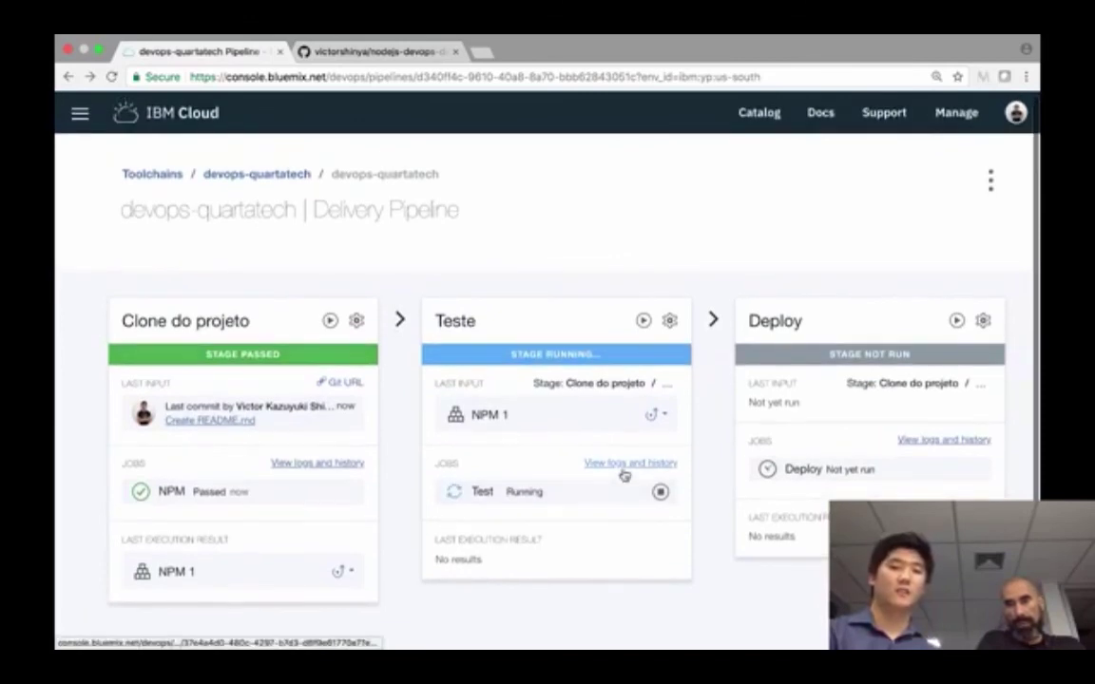
{"action": "left_click", "coordinate": [623, 465]}
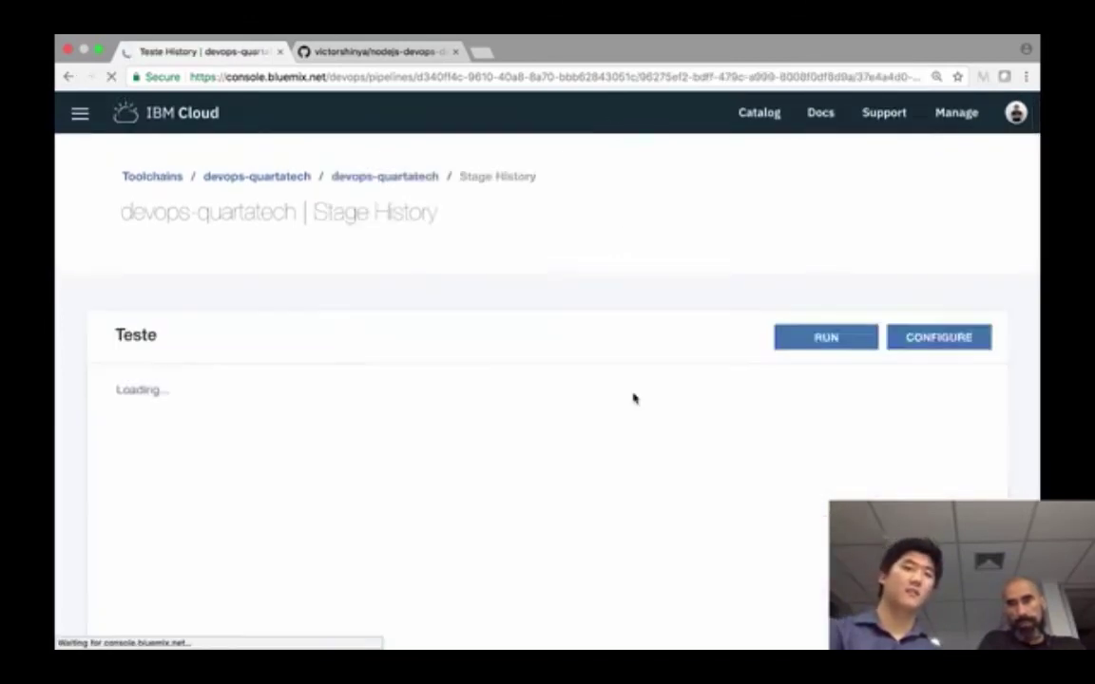
{"action": "scroll", "coordinate": [634, 399], "scroll_direction": "down", "scroll_amount": 1}
{"action": "scroll", "coordinate": [634, 399], "scroll_direction": "down", "scroll_amount": 3}
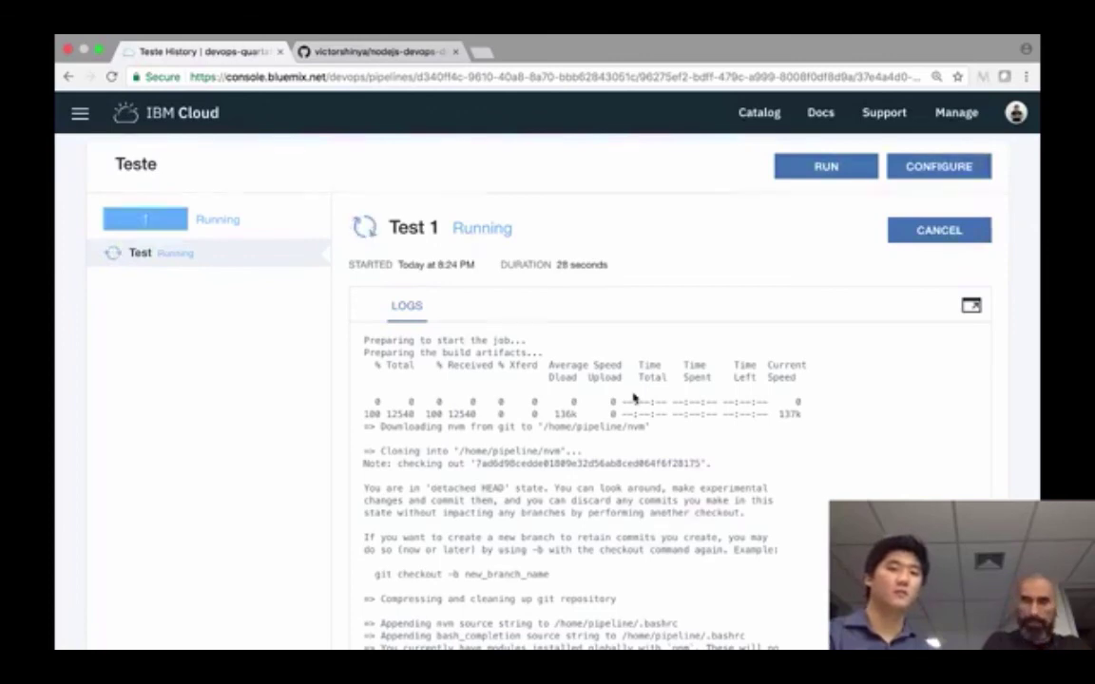
{"action": "scroll", "coordinate": [634, 400], "scroll_direction": "down", "scroll_amount": 3}
{"action": "scroll", "coordinate": [632, 392], "scroll_direction": "down", "scroll_amount": 10}
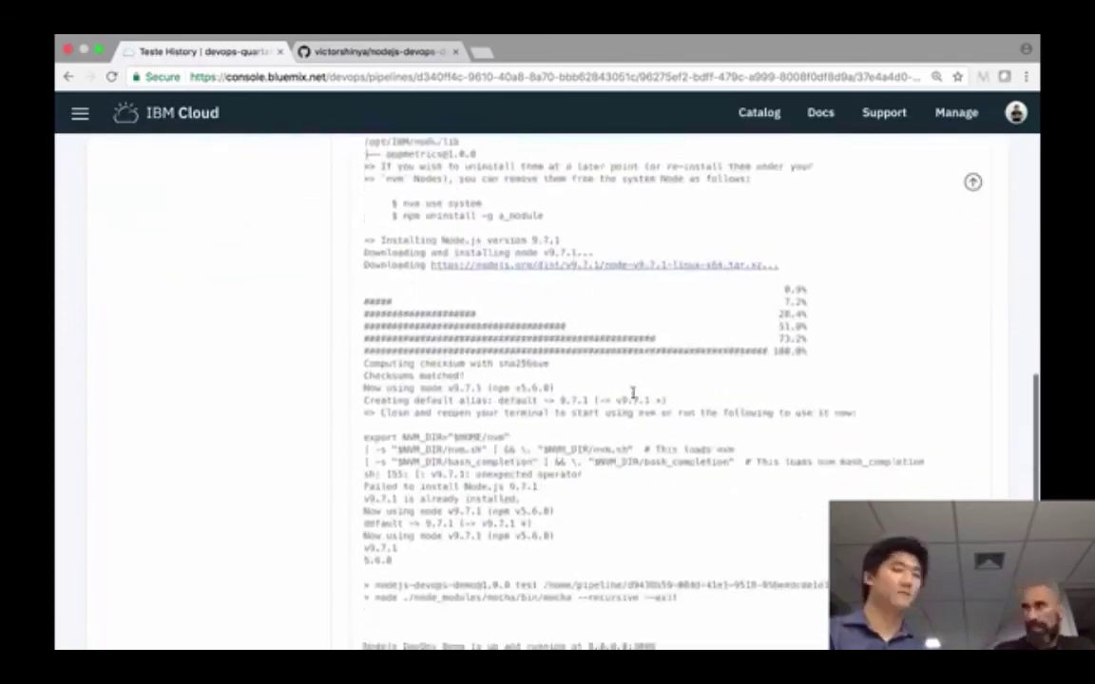
{"action": "scroll", "coordinate": [632, 392], "scroll_direction": "down", "scroll_amount": 2}
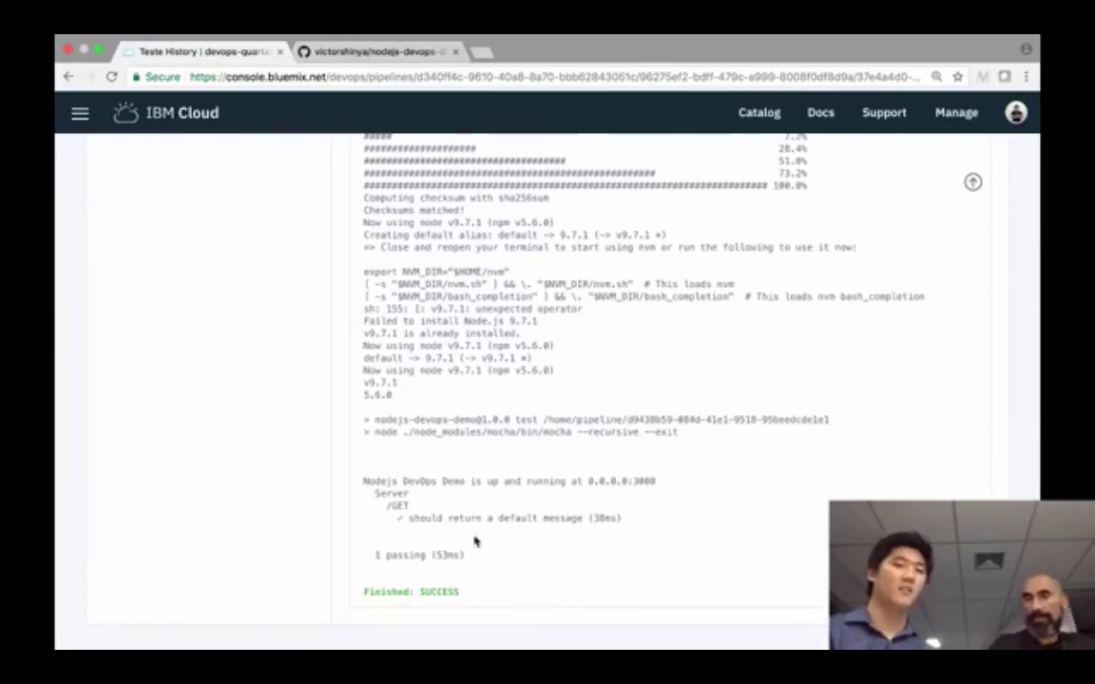
{"action": "left_click_drag", "start_coordinate": [467, 555], "coordinate": [365, 480]}
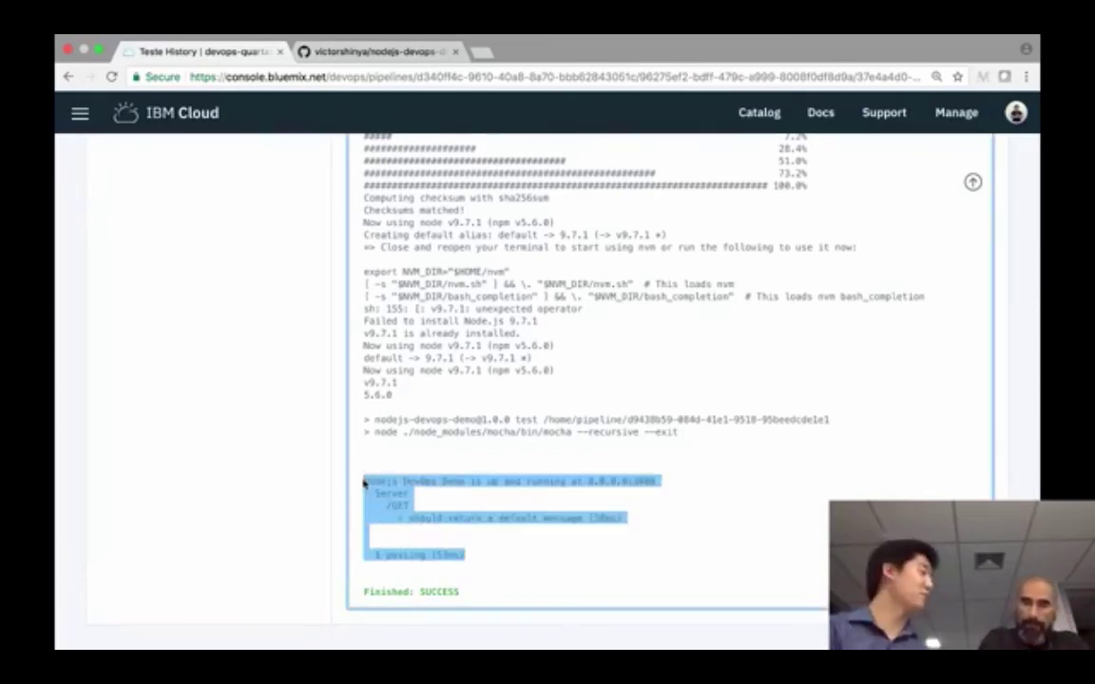
{"action": "left_click", "coordinate": [433, 594]}
{"action": "scroll", "coordinate": [459, 592], "scroll_direction": "up", "scroll_amount": 15}
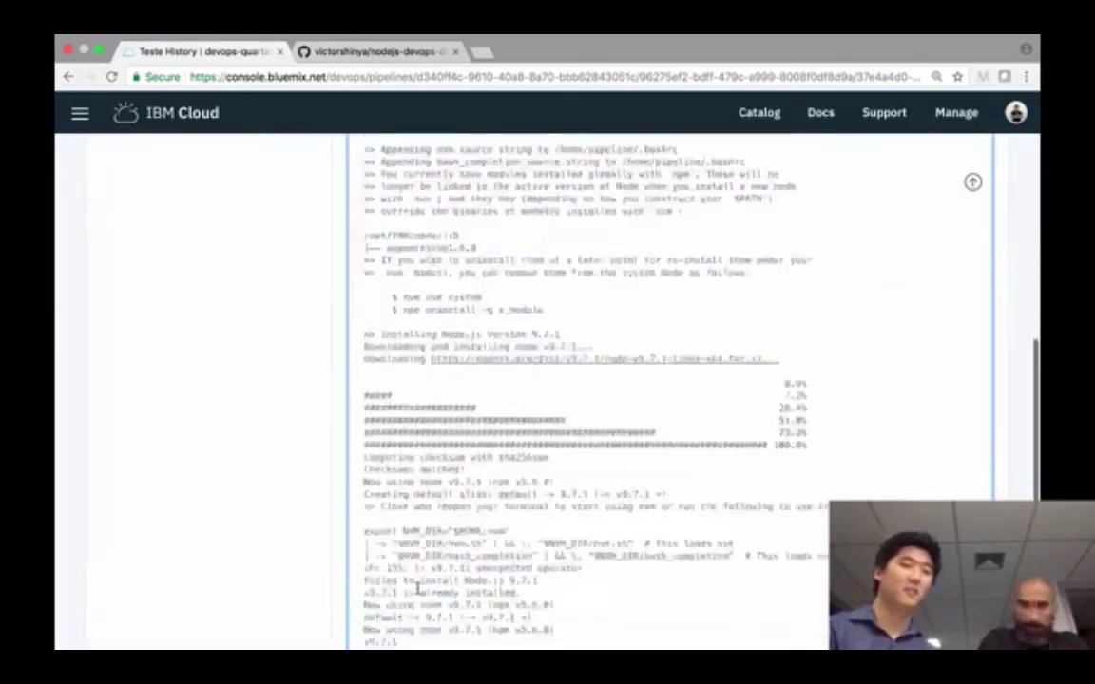
{"action": "scroll", "coordinate": [165, 250], "scroll_direction": "left", "scroll_amount": 5}
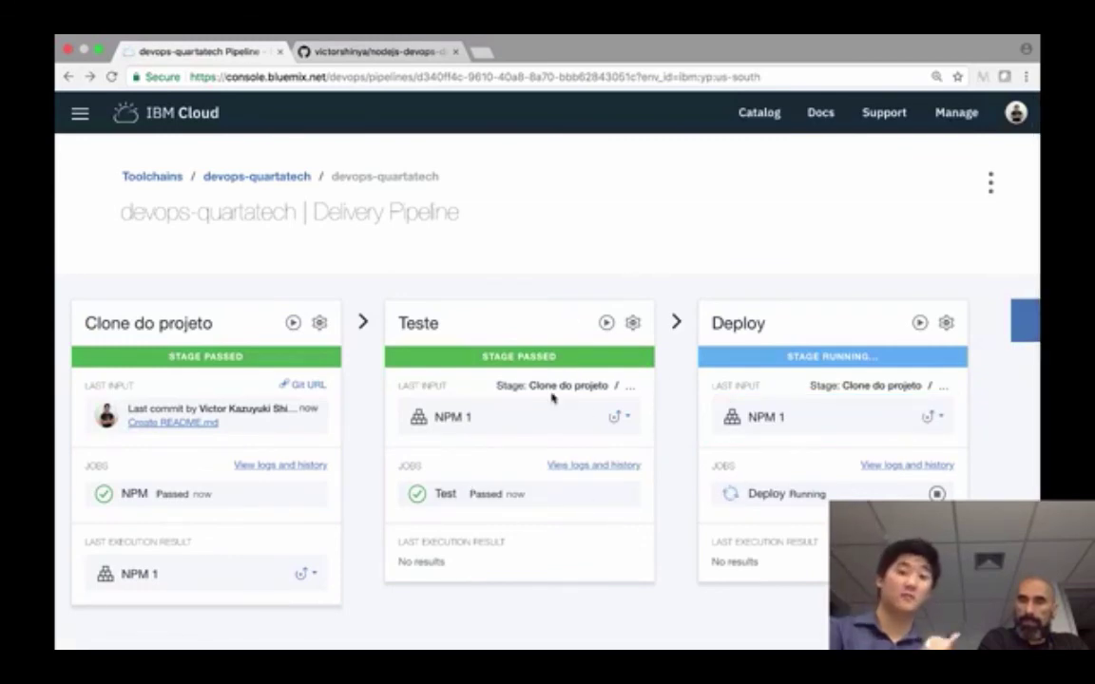
{"action": "scroll", "coordinate": [733, 411], "scroll_direction": "down", "scroll_amount": 1}
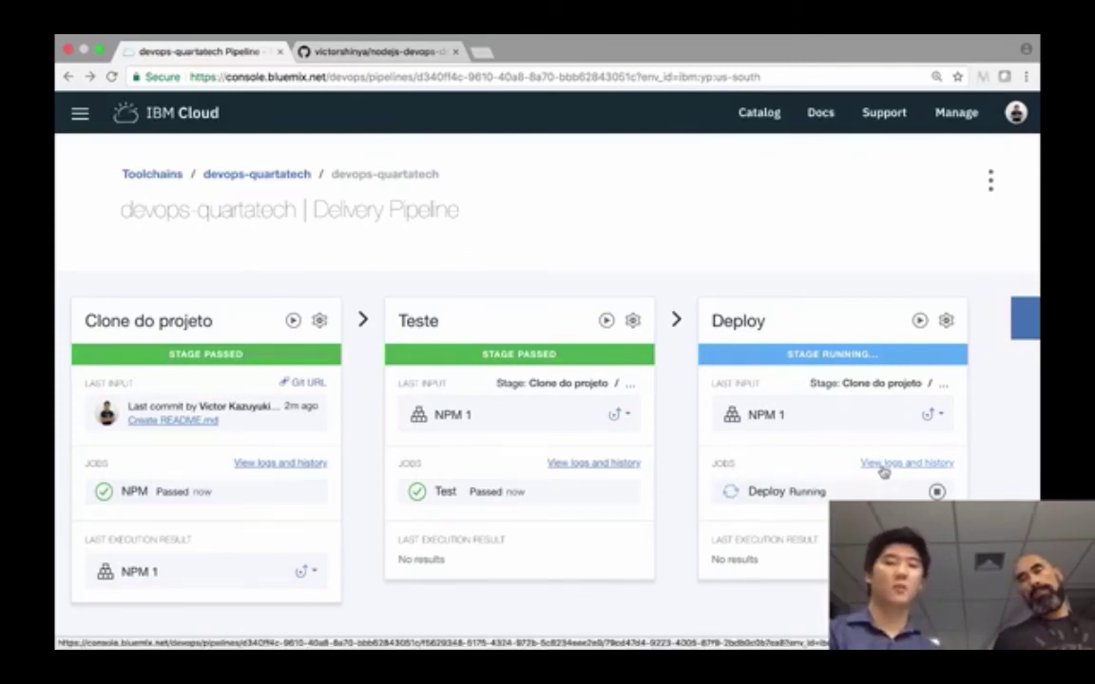
{"action": "scroll", "coordinate": [709, 429], "scroll_direction": "left", "scroll_amount": 2}
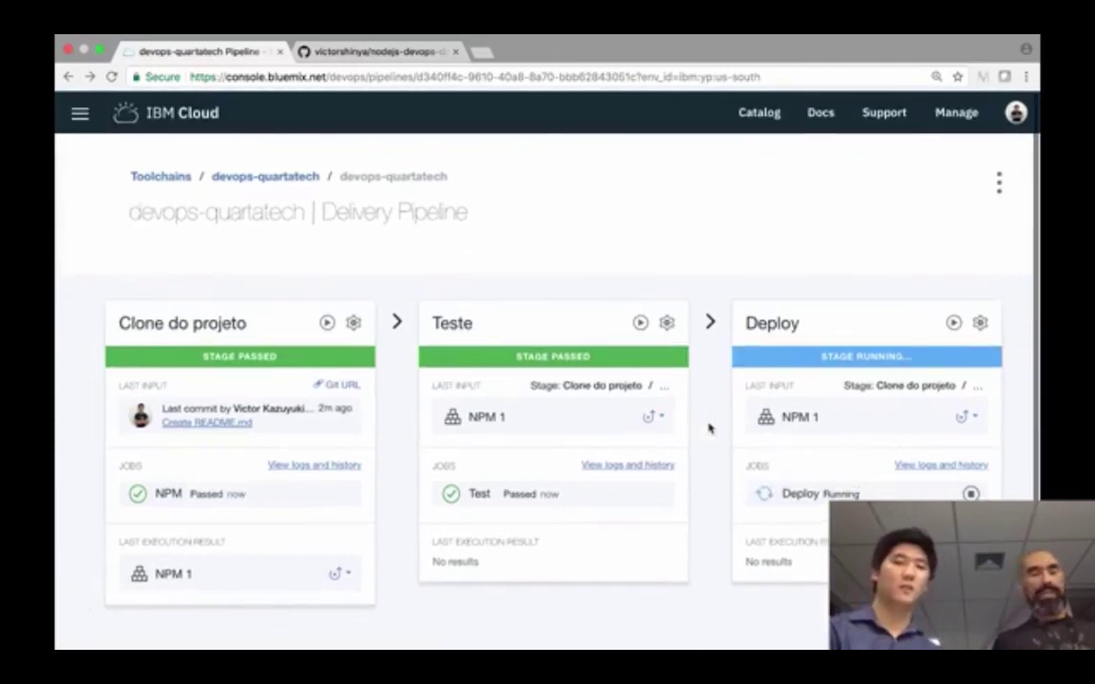
{"action": "scroll", "coordinate": [709, 428], "scroll_direction": "right", "scroll_amount": 5}
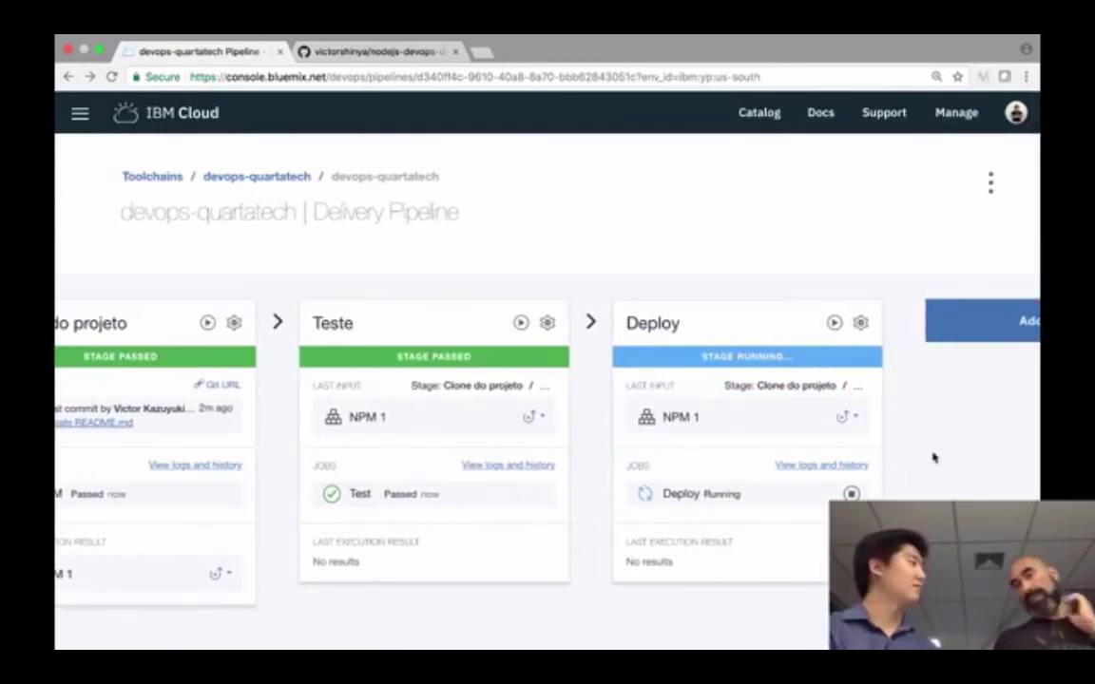
{"action": "scroll", "coordinate": [930, 457], "scroll_direction": "right", "scroll_amount": 1}
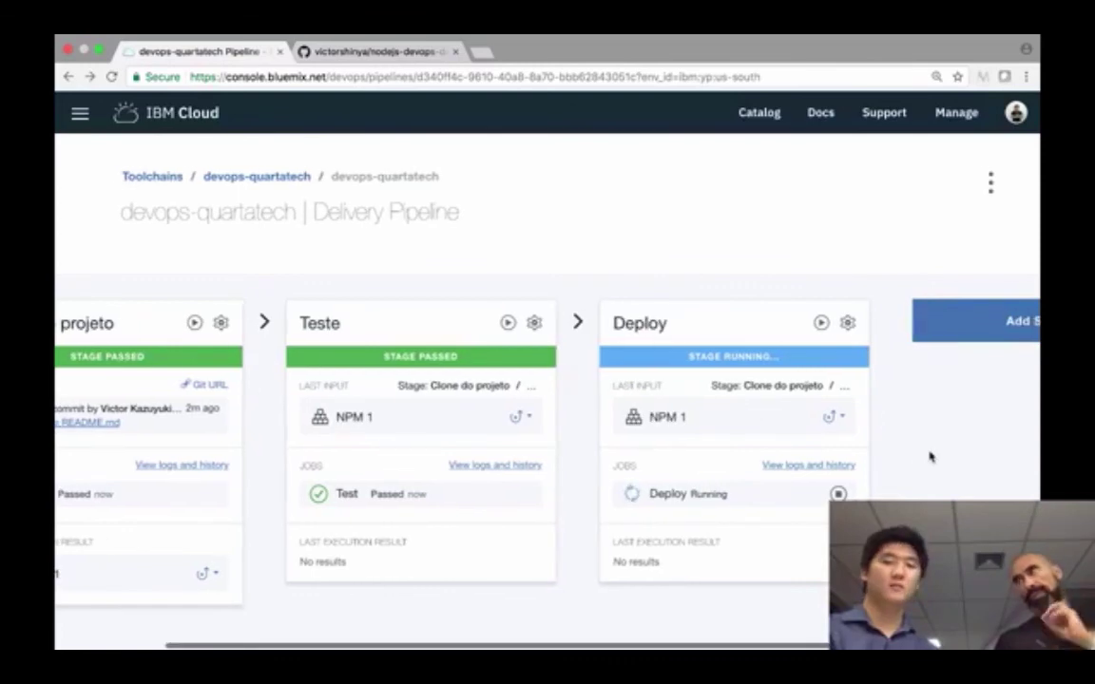
{"action": "scroll", "coordinate": [880, 459], "scroll_direction": "right", "scroll_amount": 1}
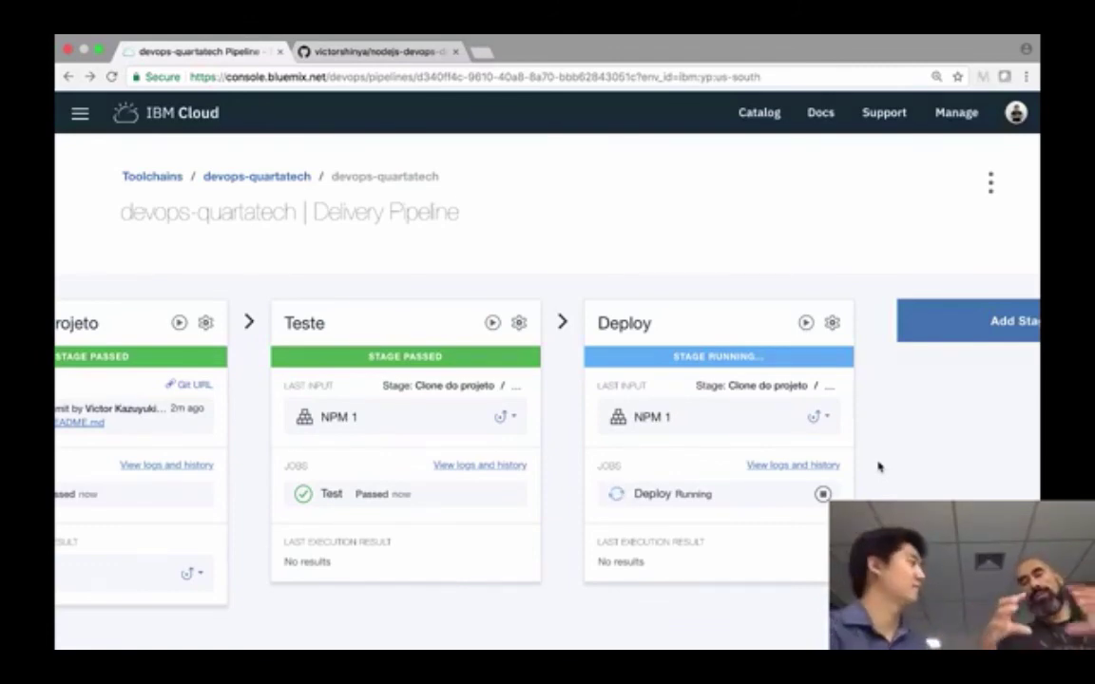
{"action": "scroll", "coordinate": [879, 466], "scroll_direction": "left", "scroll_amount": 3}
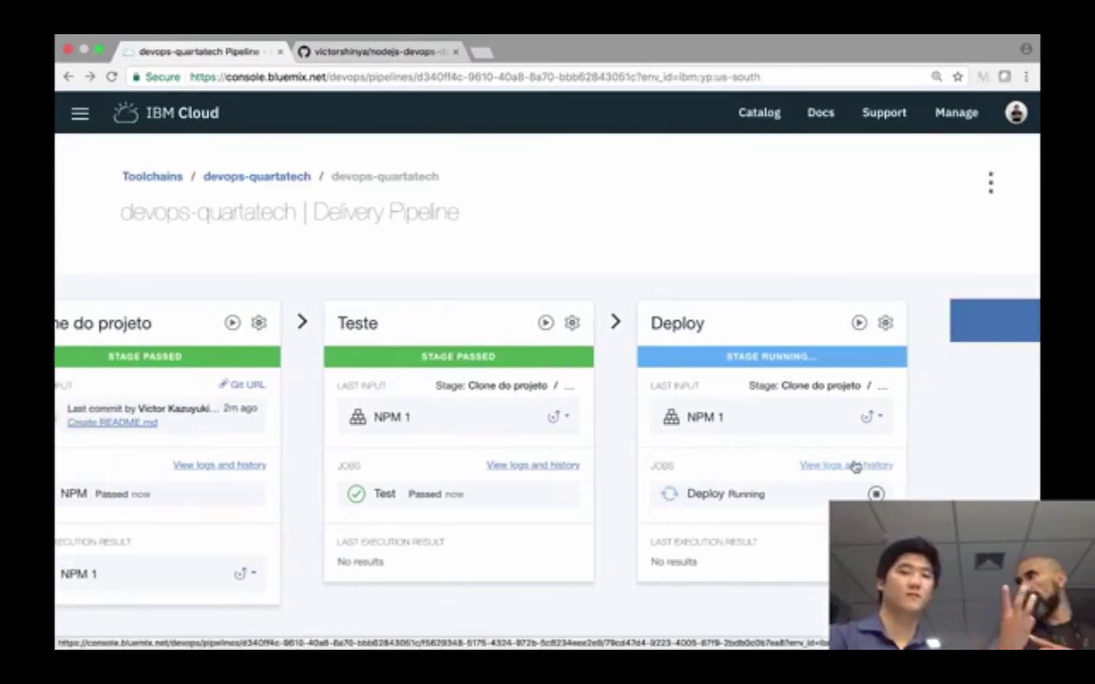
{"action": "scroll", "coordinate": [854, 467], "scroll_direction": "left", "scroll_amount": 1}
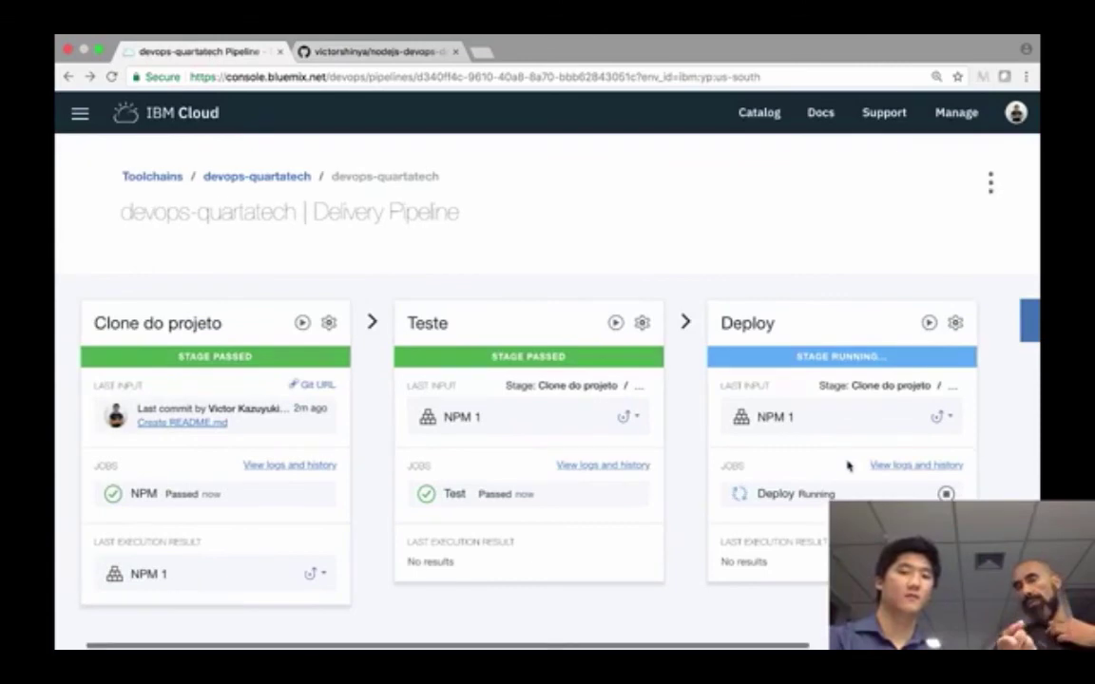
- Watch the Deploy 1 run finish, then return to the devops-quartatech pipeline overview
{"action": "left_click", "coordinate": [872, 466]}
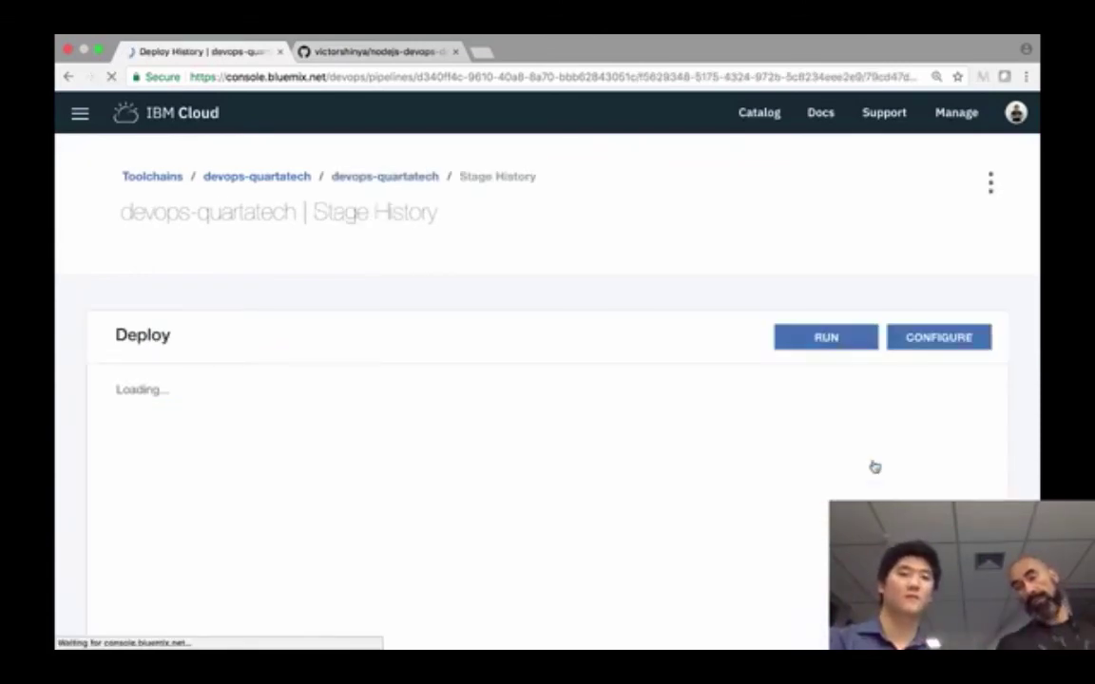
{"action": "scroll", "coordinate": [875, 466], "scroll_direction": "down", "scroll_amount": 2}
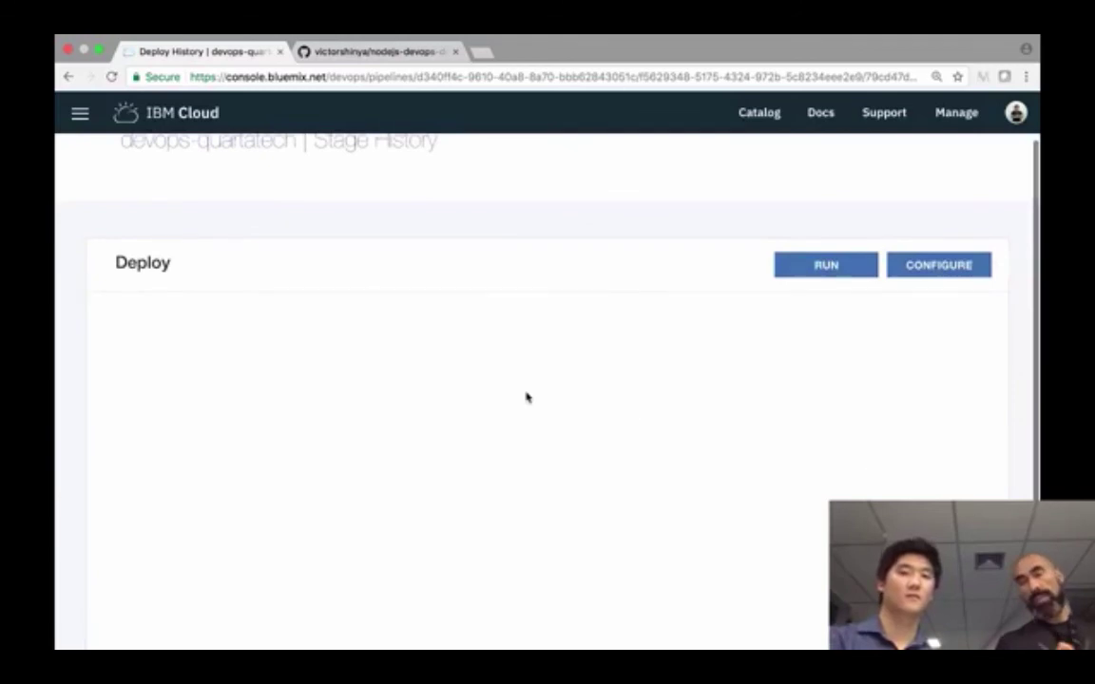
{"action": "scroll", "coordinate": [527, 397], "scroll_direction": "down", "scroll_amount": 2}
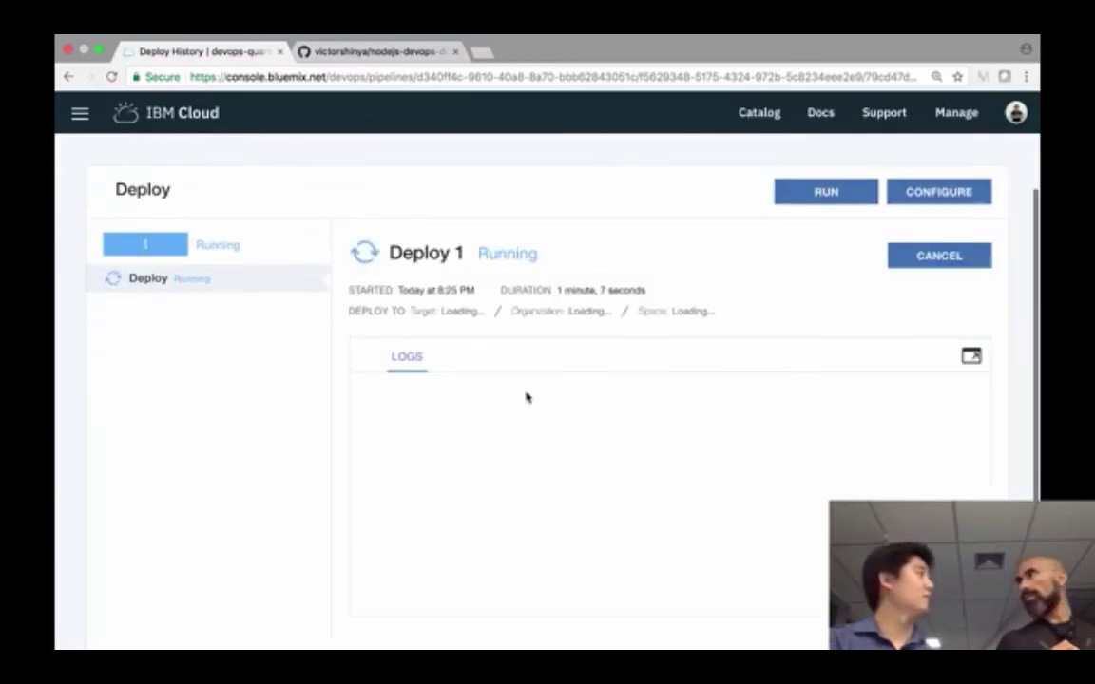
{"action": "scroll", "coordinate": [528, 397], "scroll_direction": "up", "scroll_amount": 4}
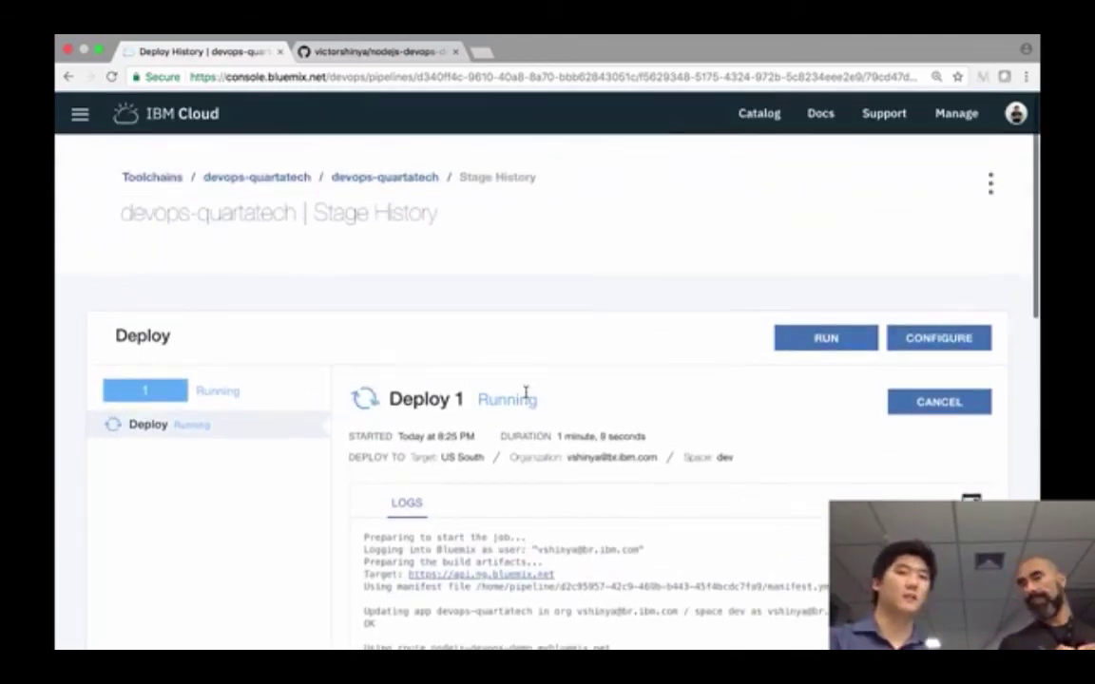
{"action": "left_click", "coordinate": [394, 180]}
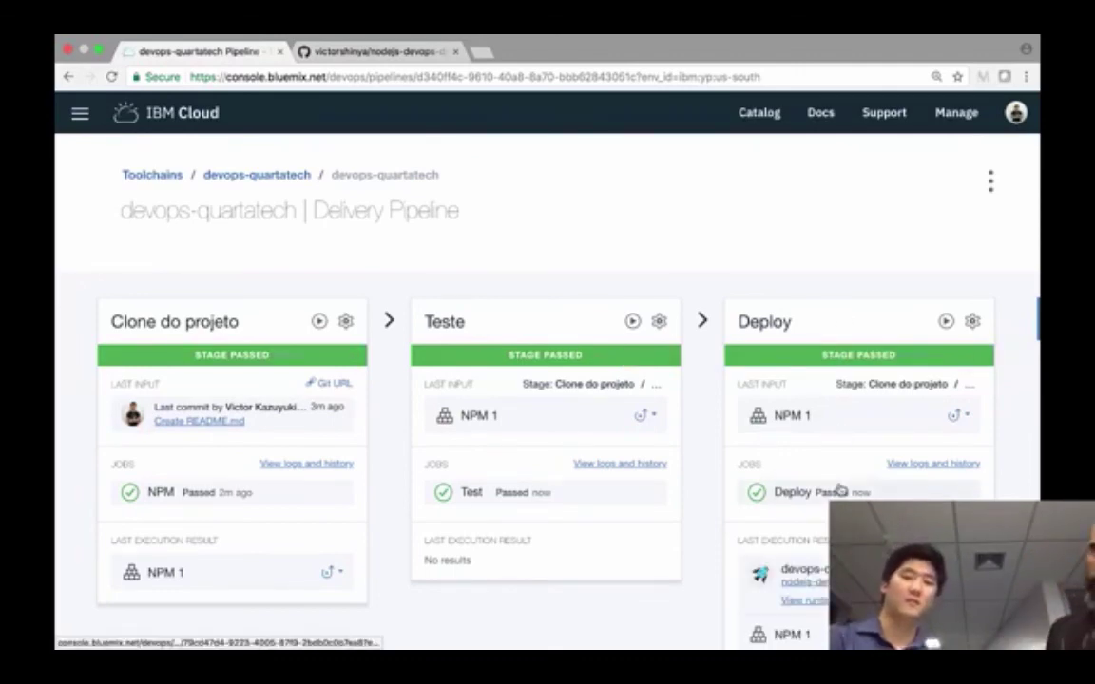
- Open the deployed app at nodejs-devops-demo.mybluemix.net and highlight its 'Nodejs DevOps Demo' message
{"action": "scroll", "coordinate": [836, 489], "scroll_direction": "down", "scroll_amount": 1}
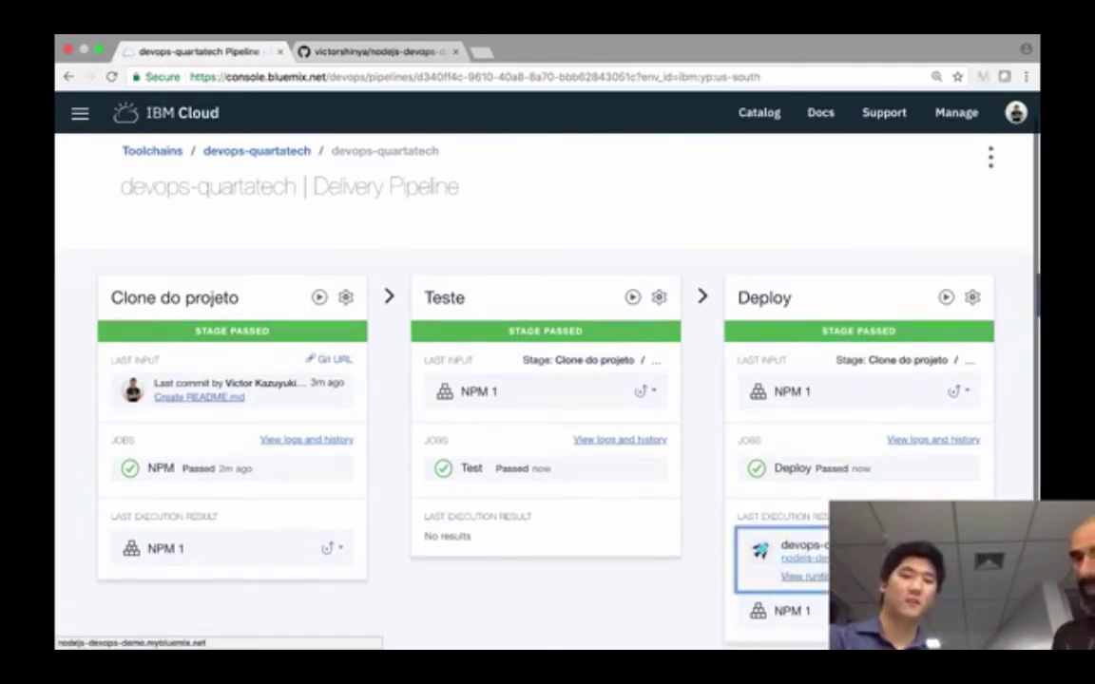
{"action": "left_click", "coordinate": [803, 559]}
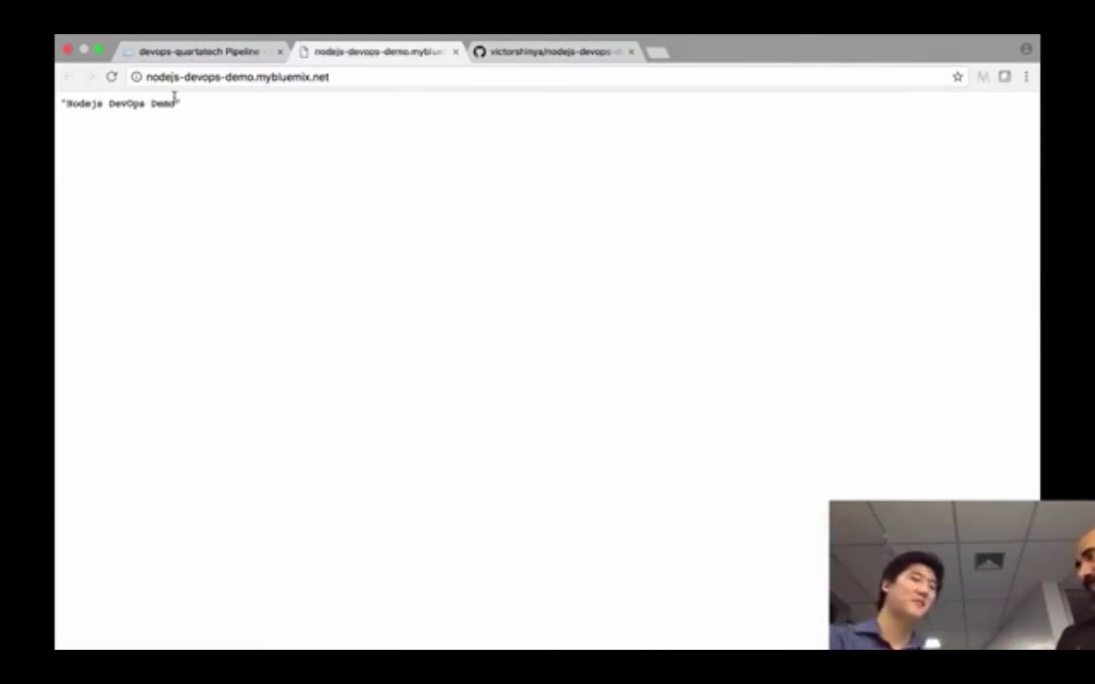
{"action": "triple_click", "coordinate": [137, 101]}
{"action": "left_click", "coordinate": [244, 127]}
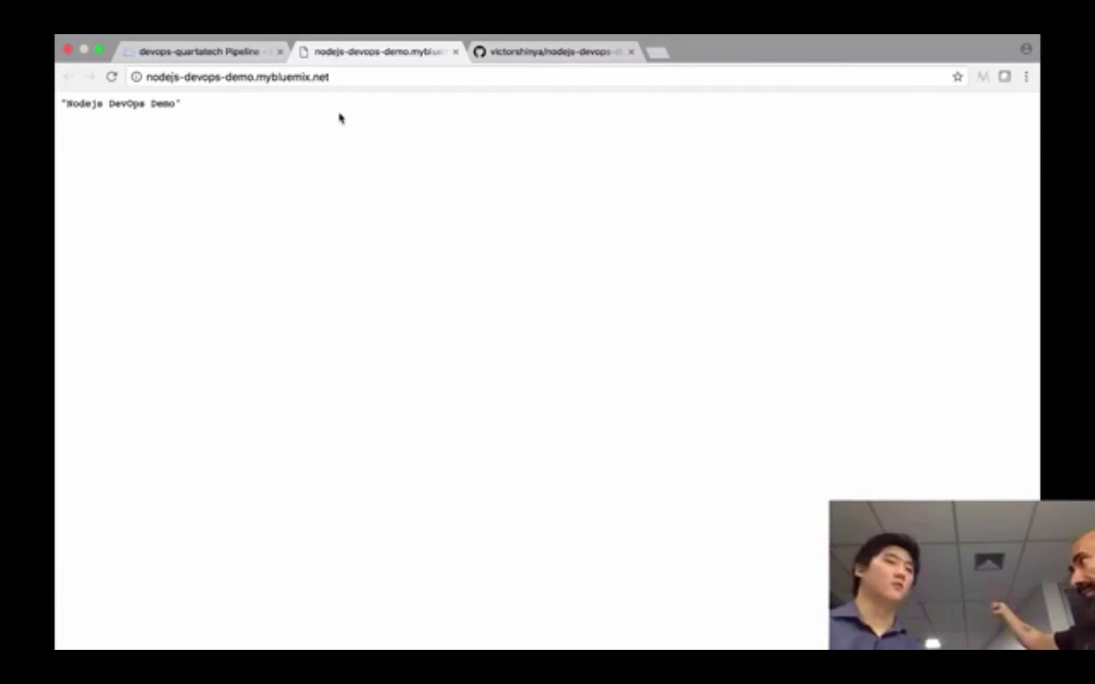
{"action": "triple_click", "coordinate": [57, 107]}
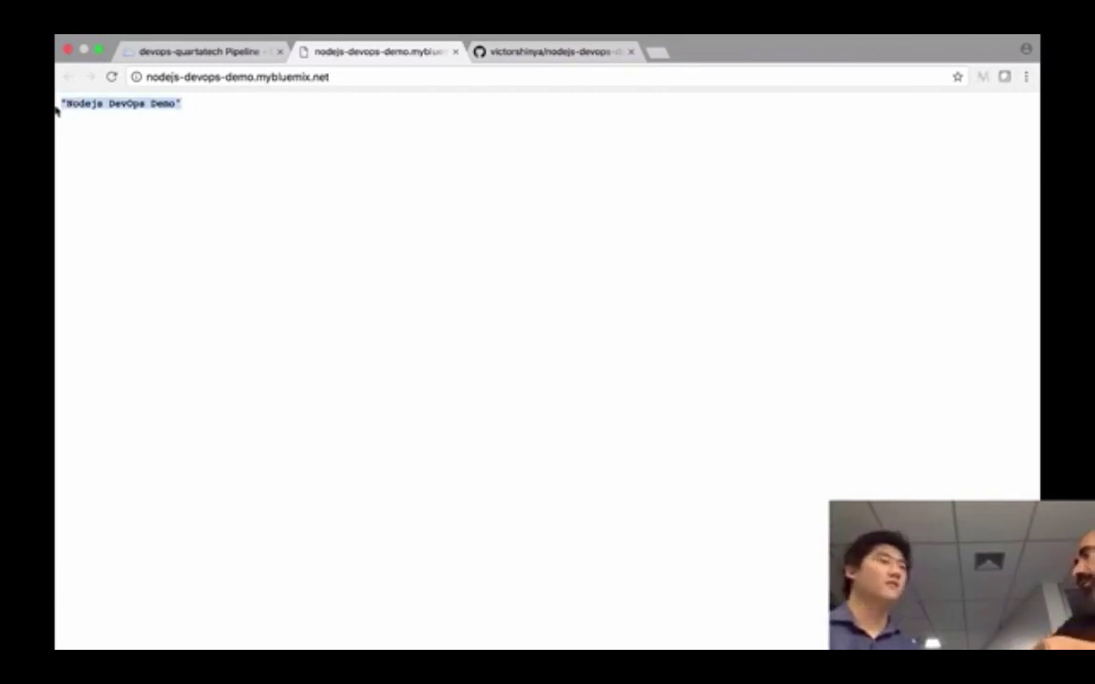
{"action": "left_click", "coordinate": [352, 169]}
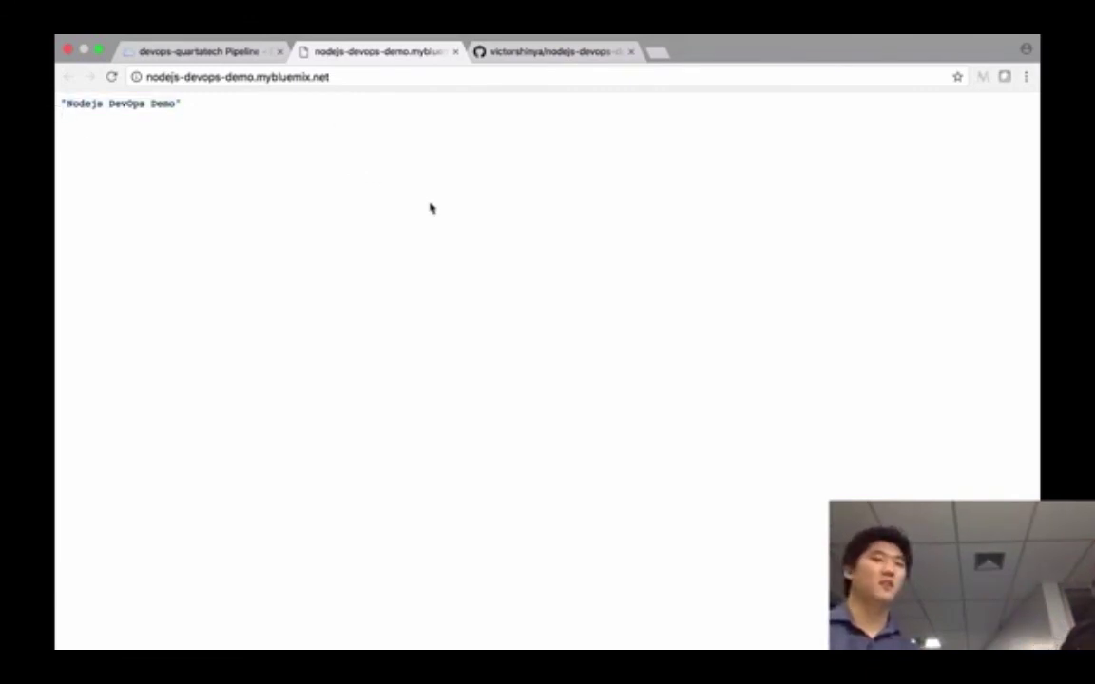
- Return to the devops-quartatech Pipeline tab, where all three stages show passed
{"action": "left_click", "coordinate": [171, 50]}
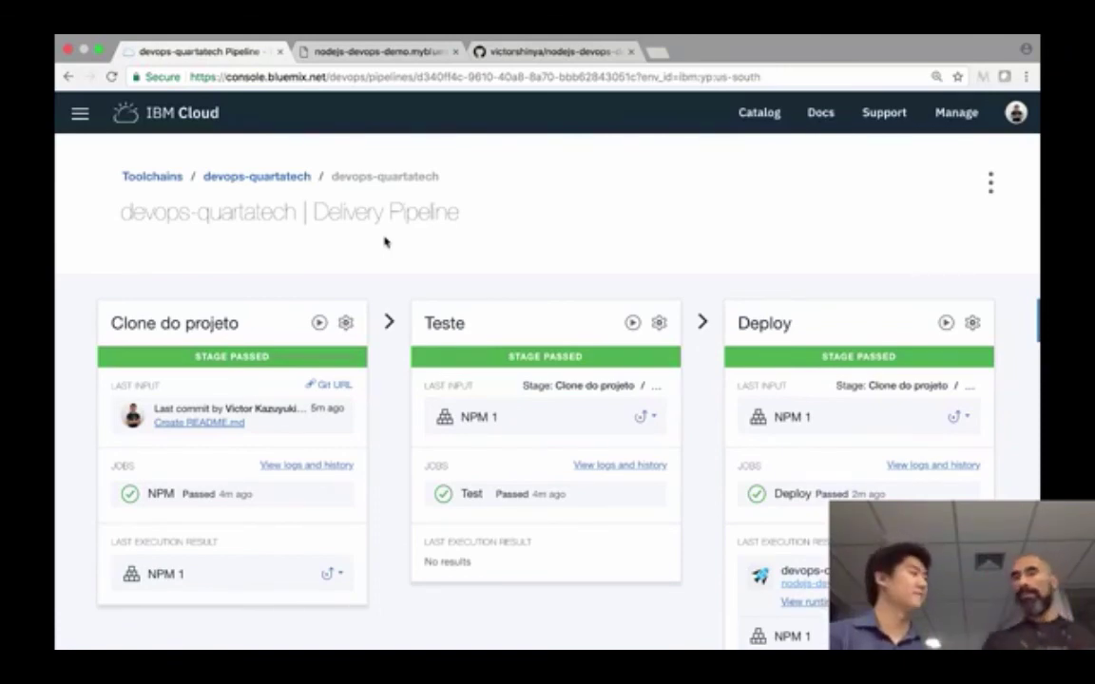
- Bring the OBS Studio window in front of the browser via Mission Control
{"action": "key", "text": "ctrl+Up"}
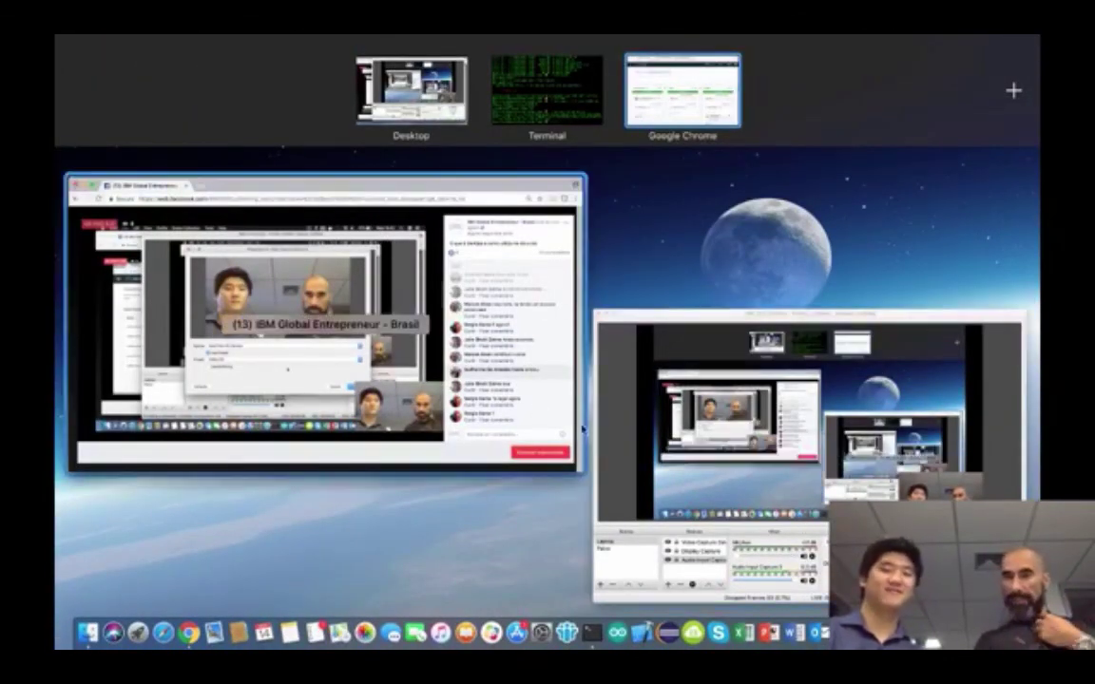
{"action": "left_click", "coordinate": [759, 475]}
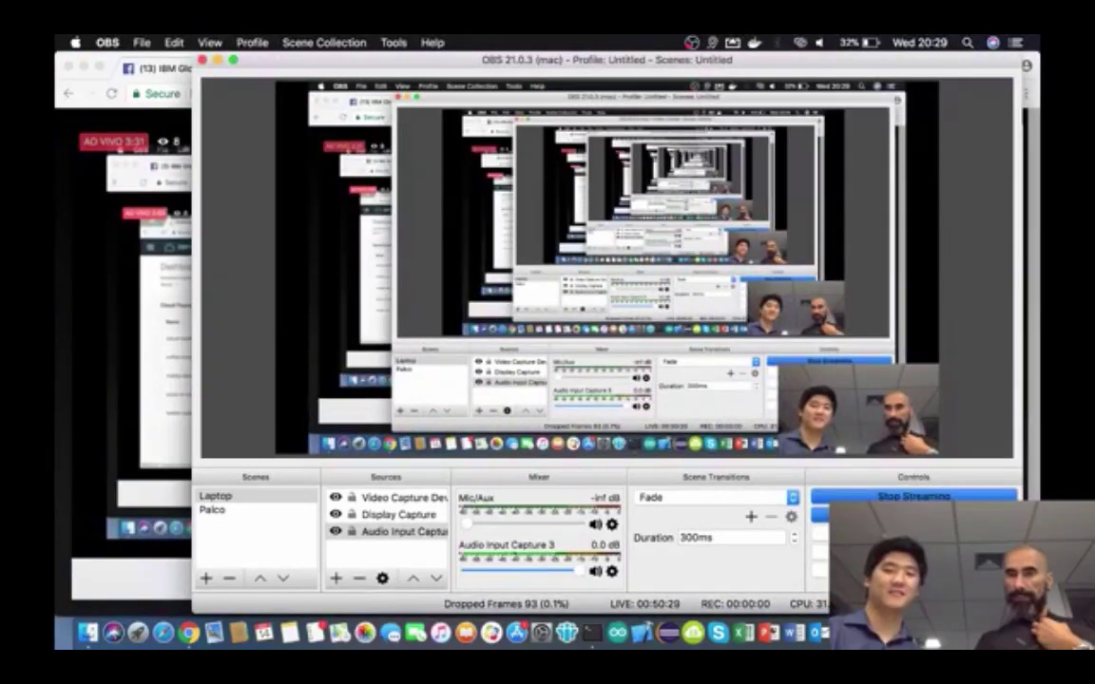